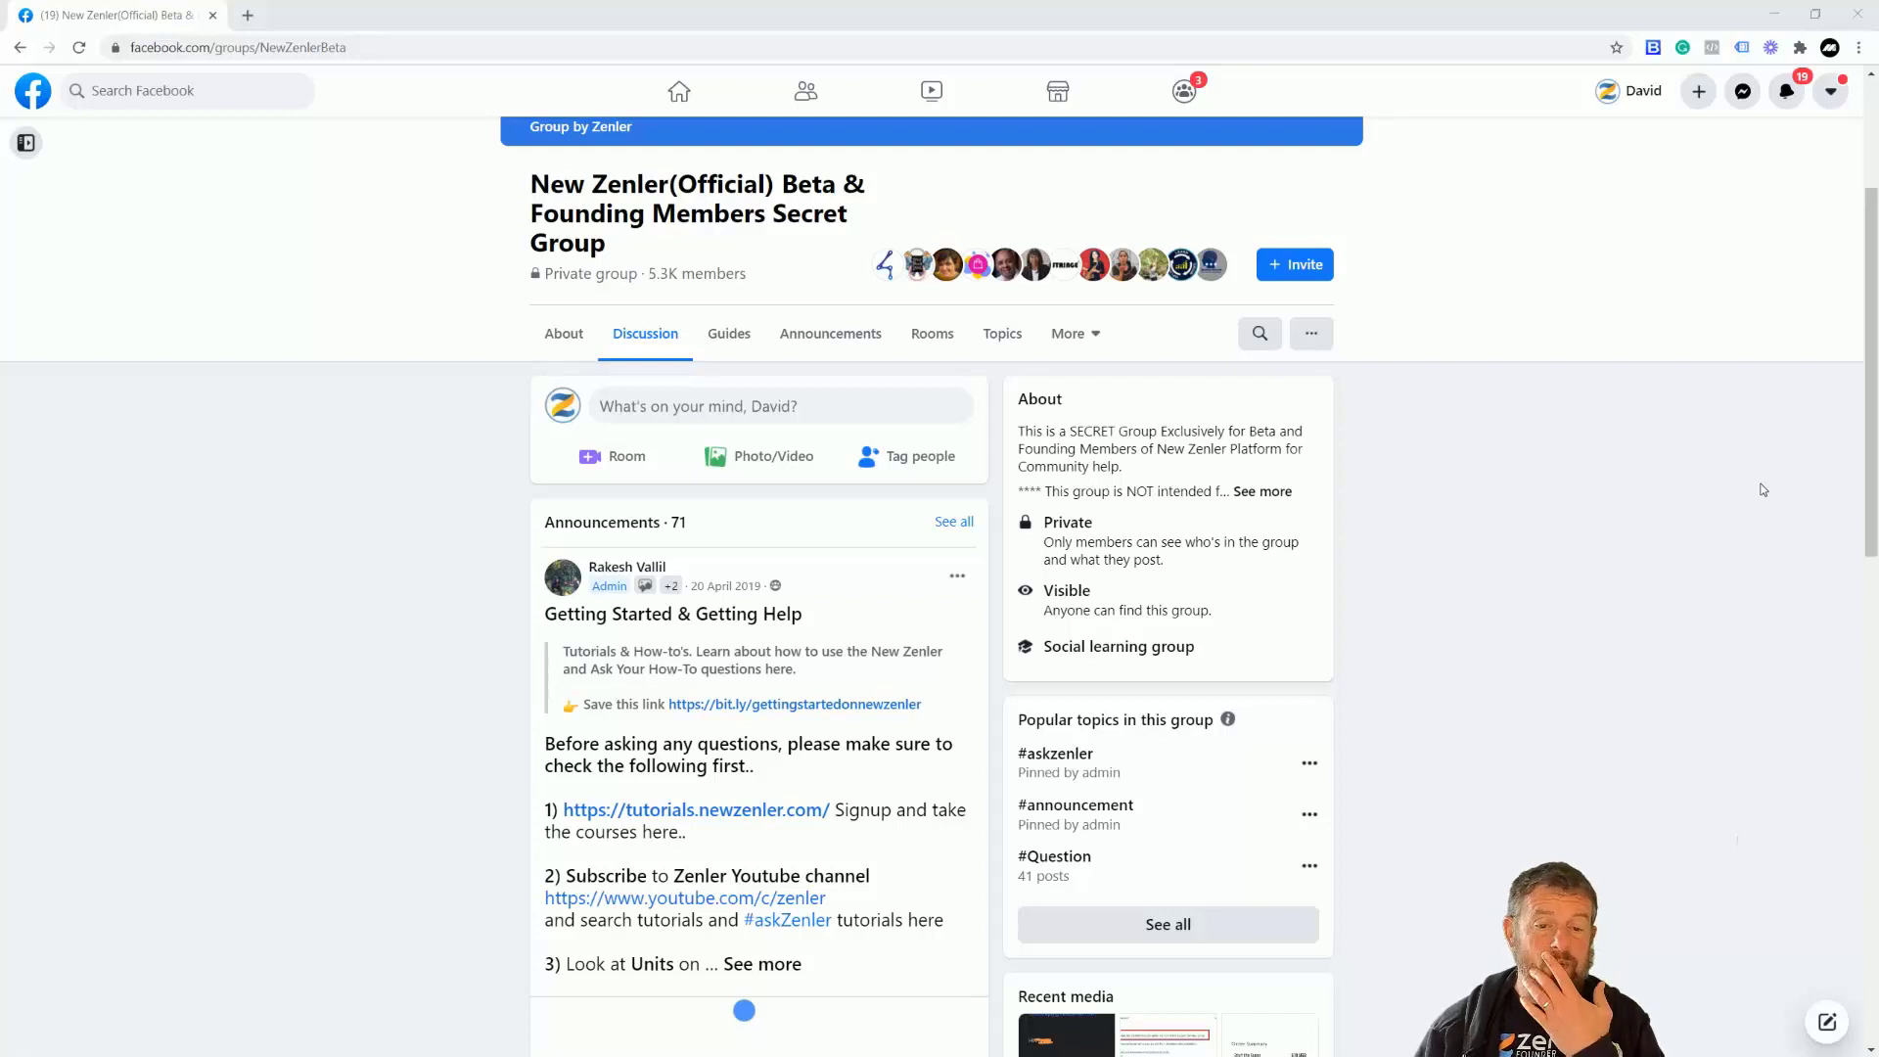
Open the events page of the New Zenler(Official) Beta & Founding Members Secret Group.
left_click(1309, 340)
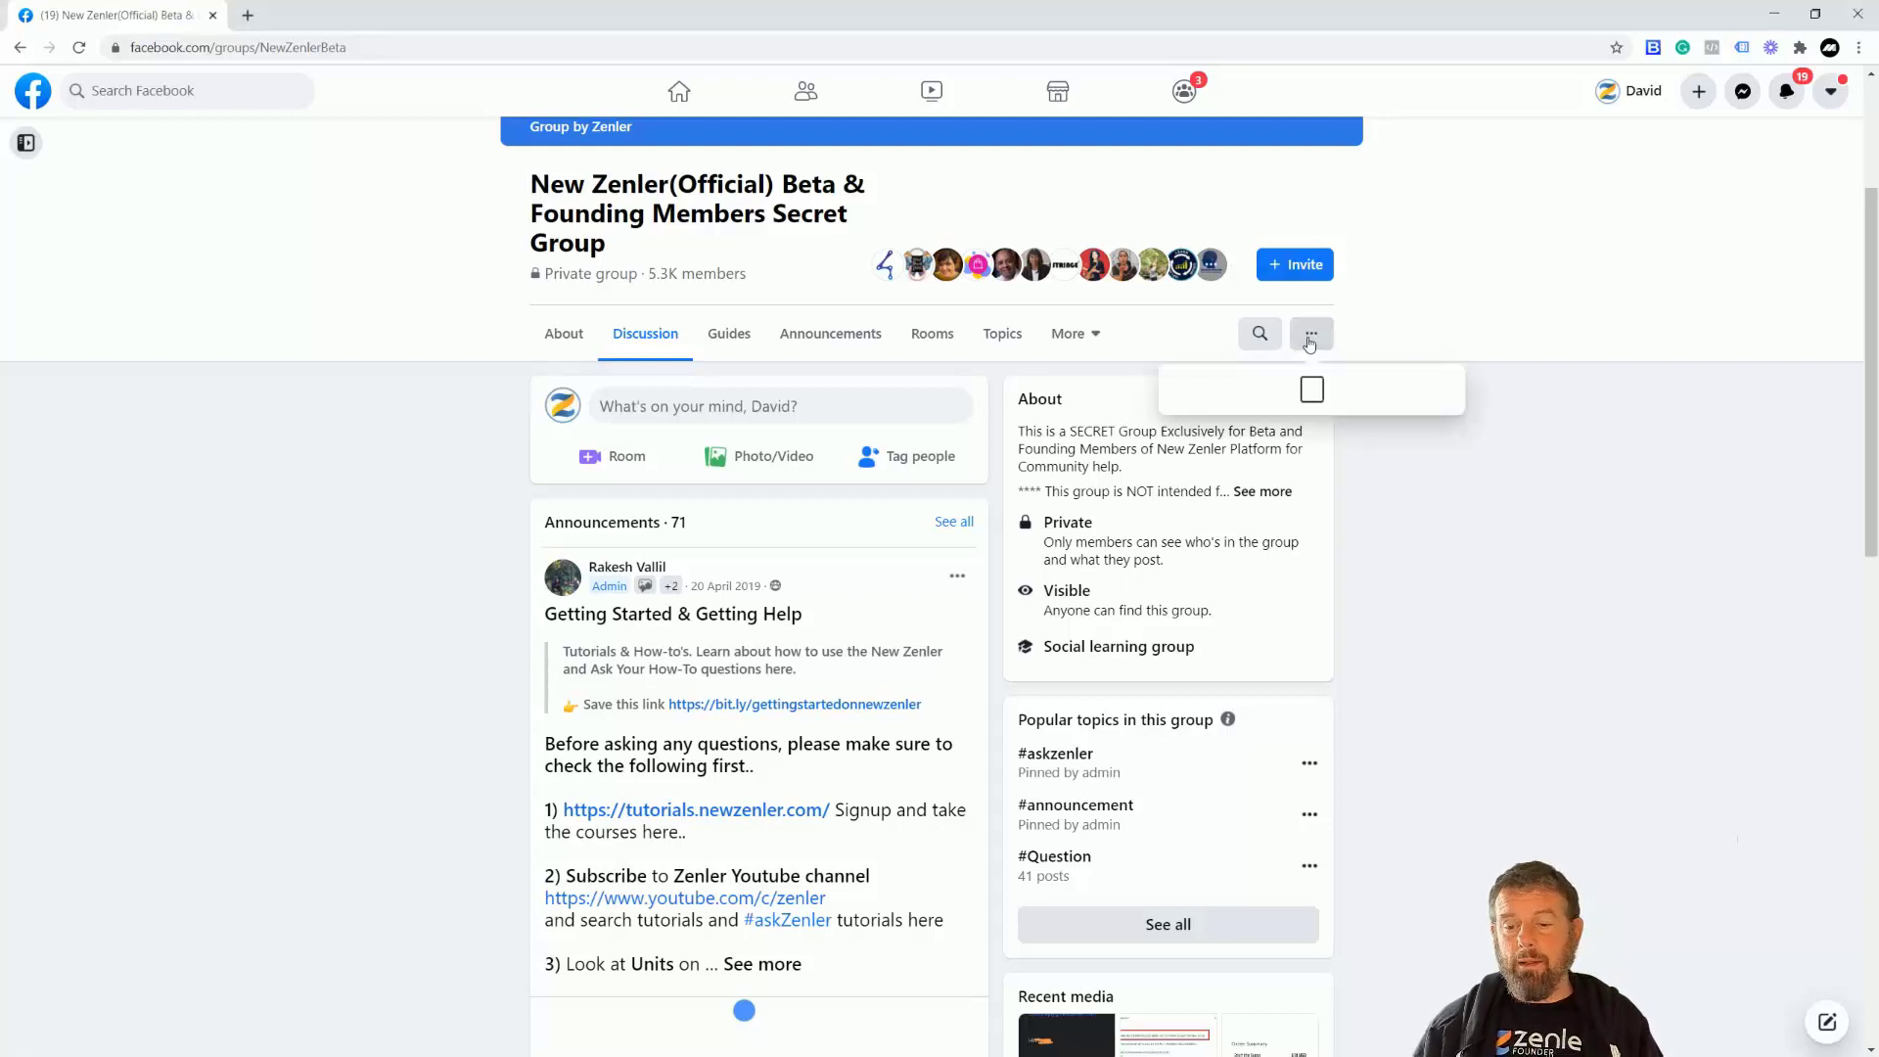
left_click(1529, 532)
left_click(1084, 340)
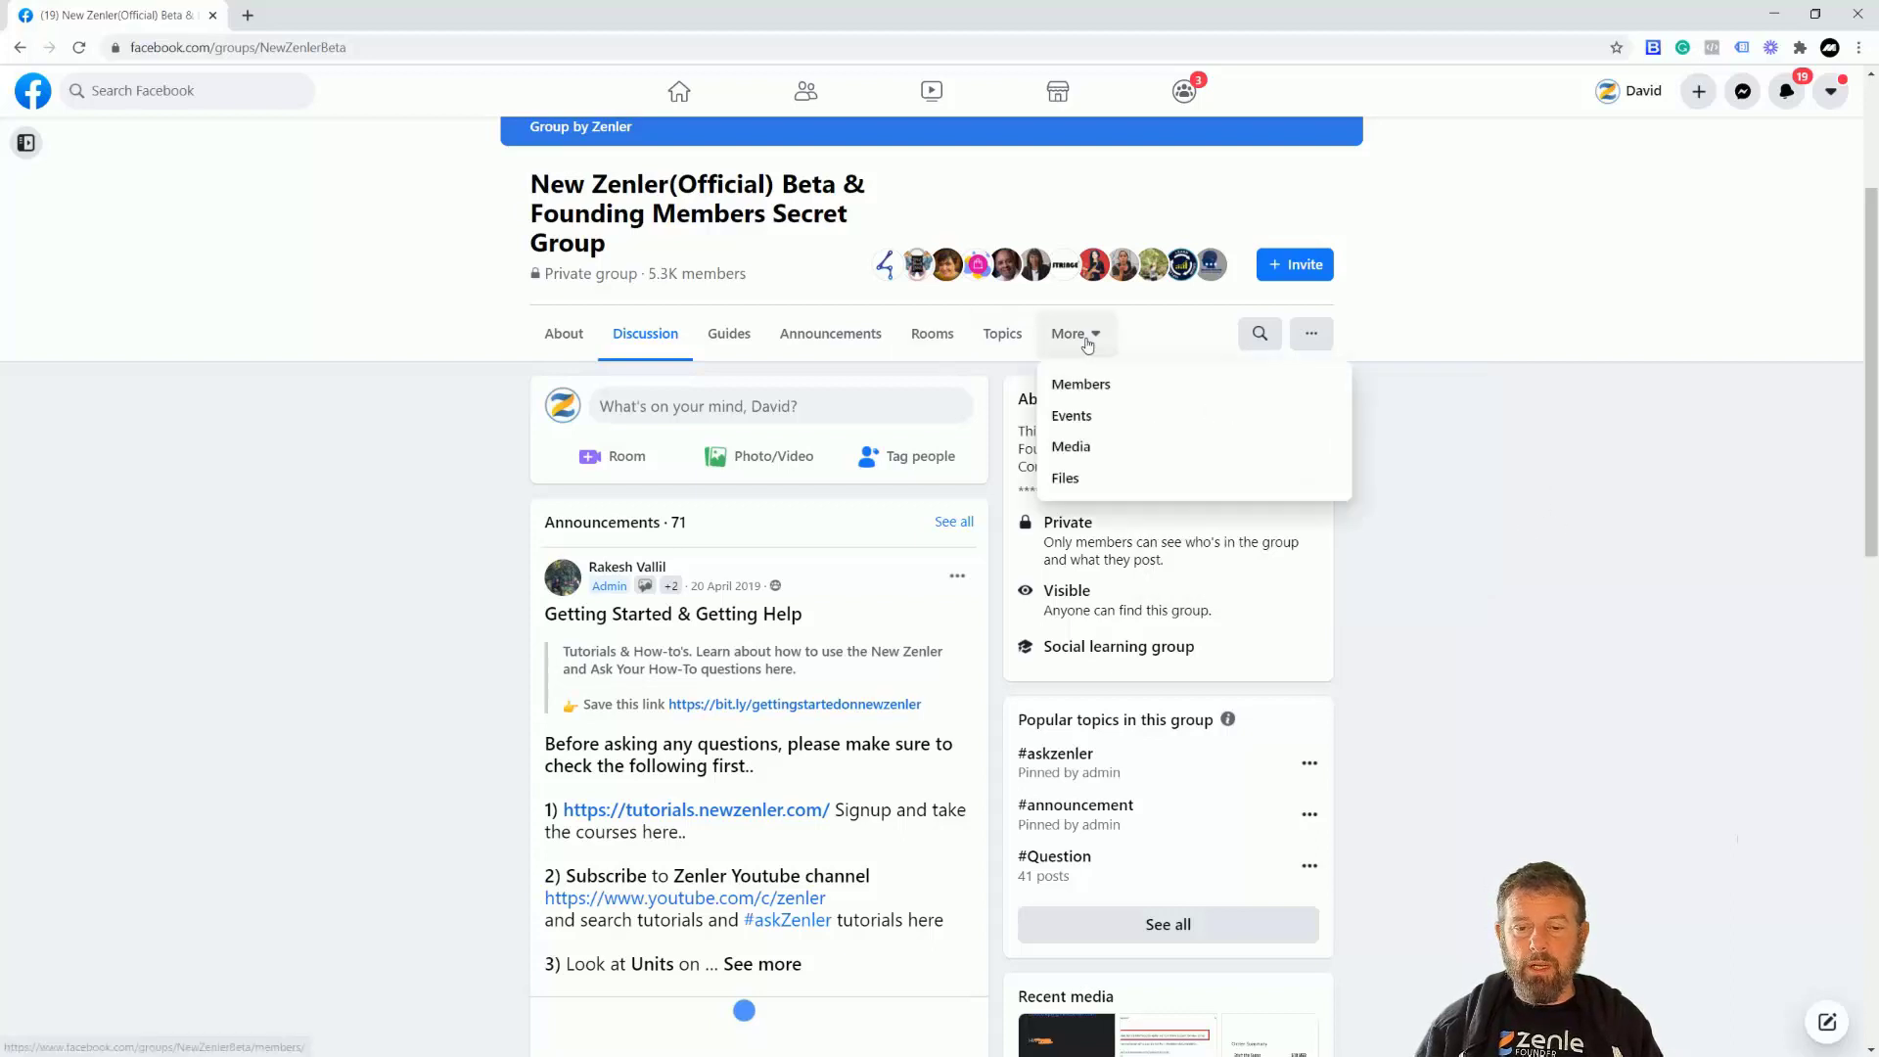
left_click(1127, 418)
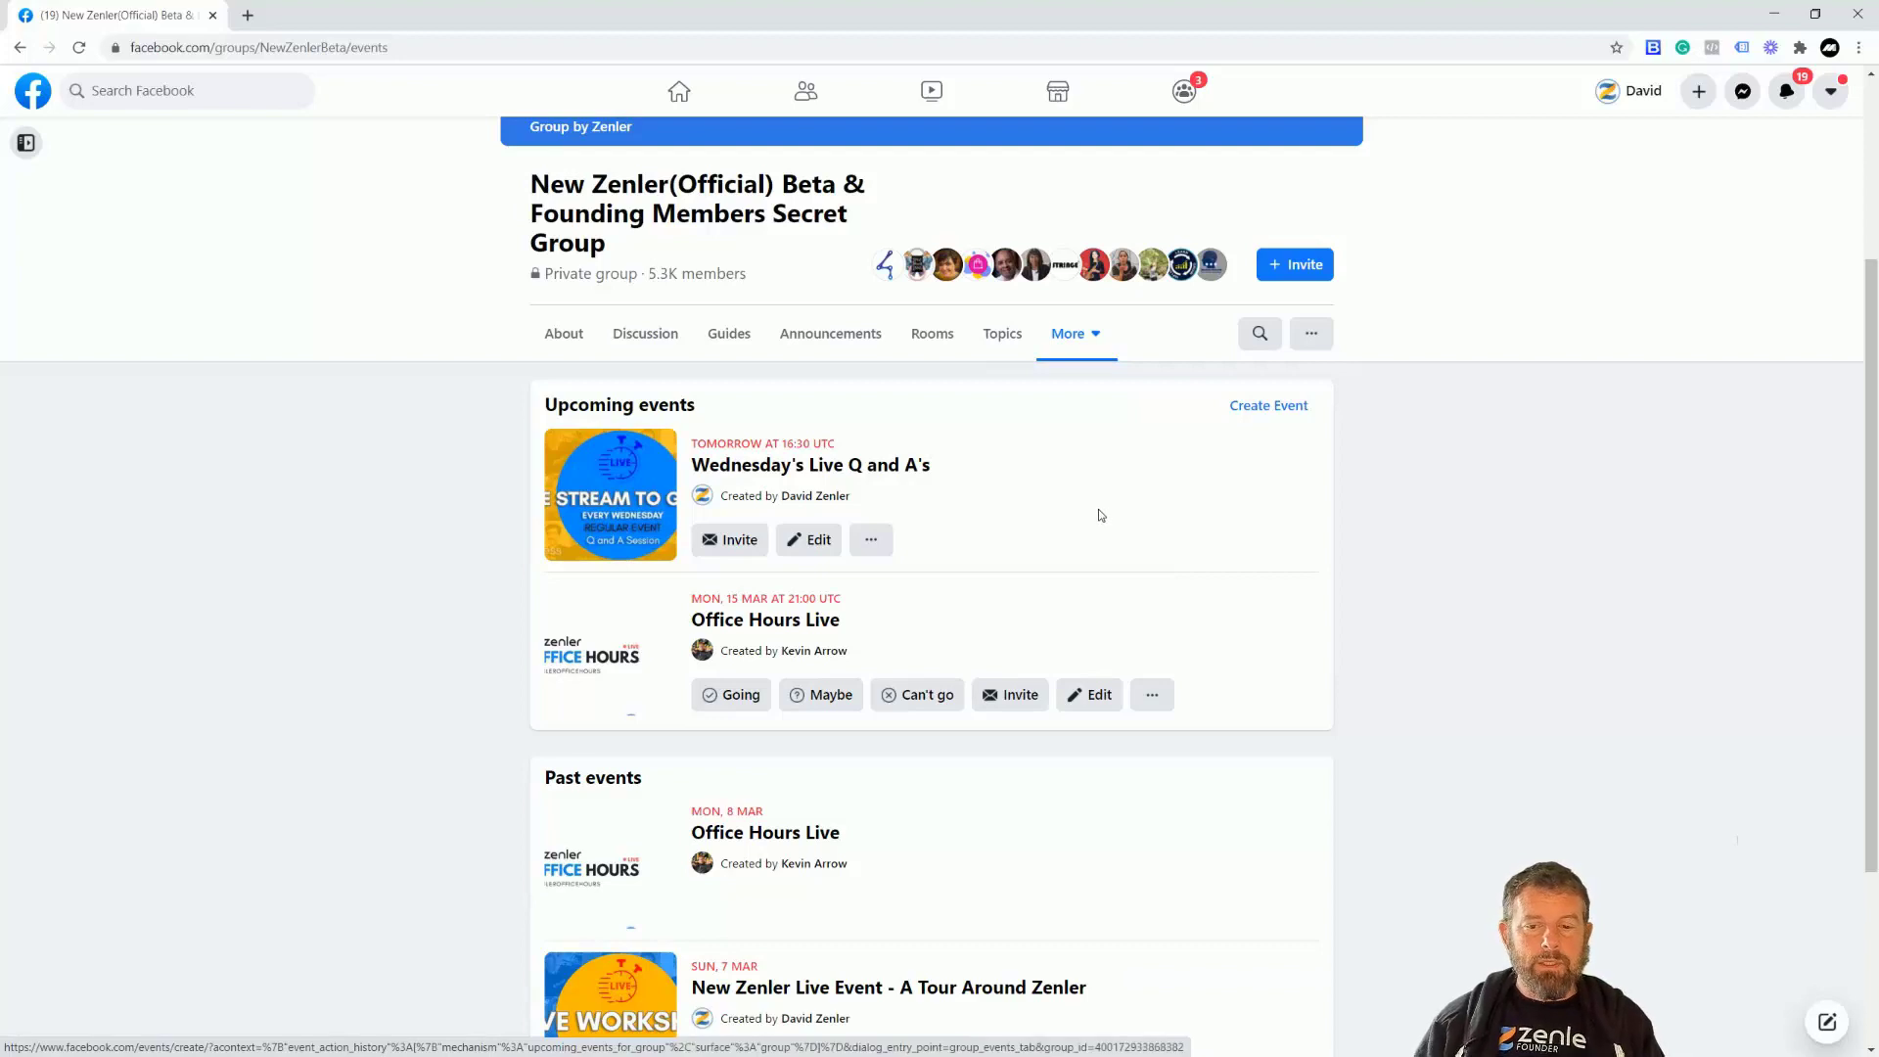
Start creating a new group event as an online event of the Class type.
left_click(1266, 416)
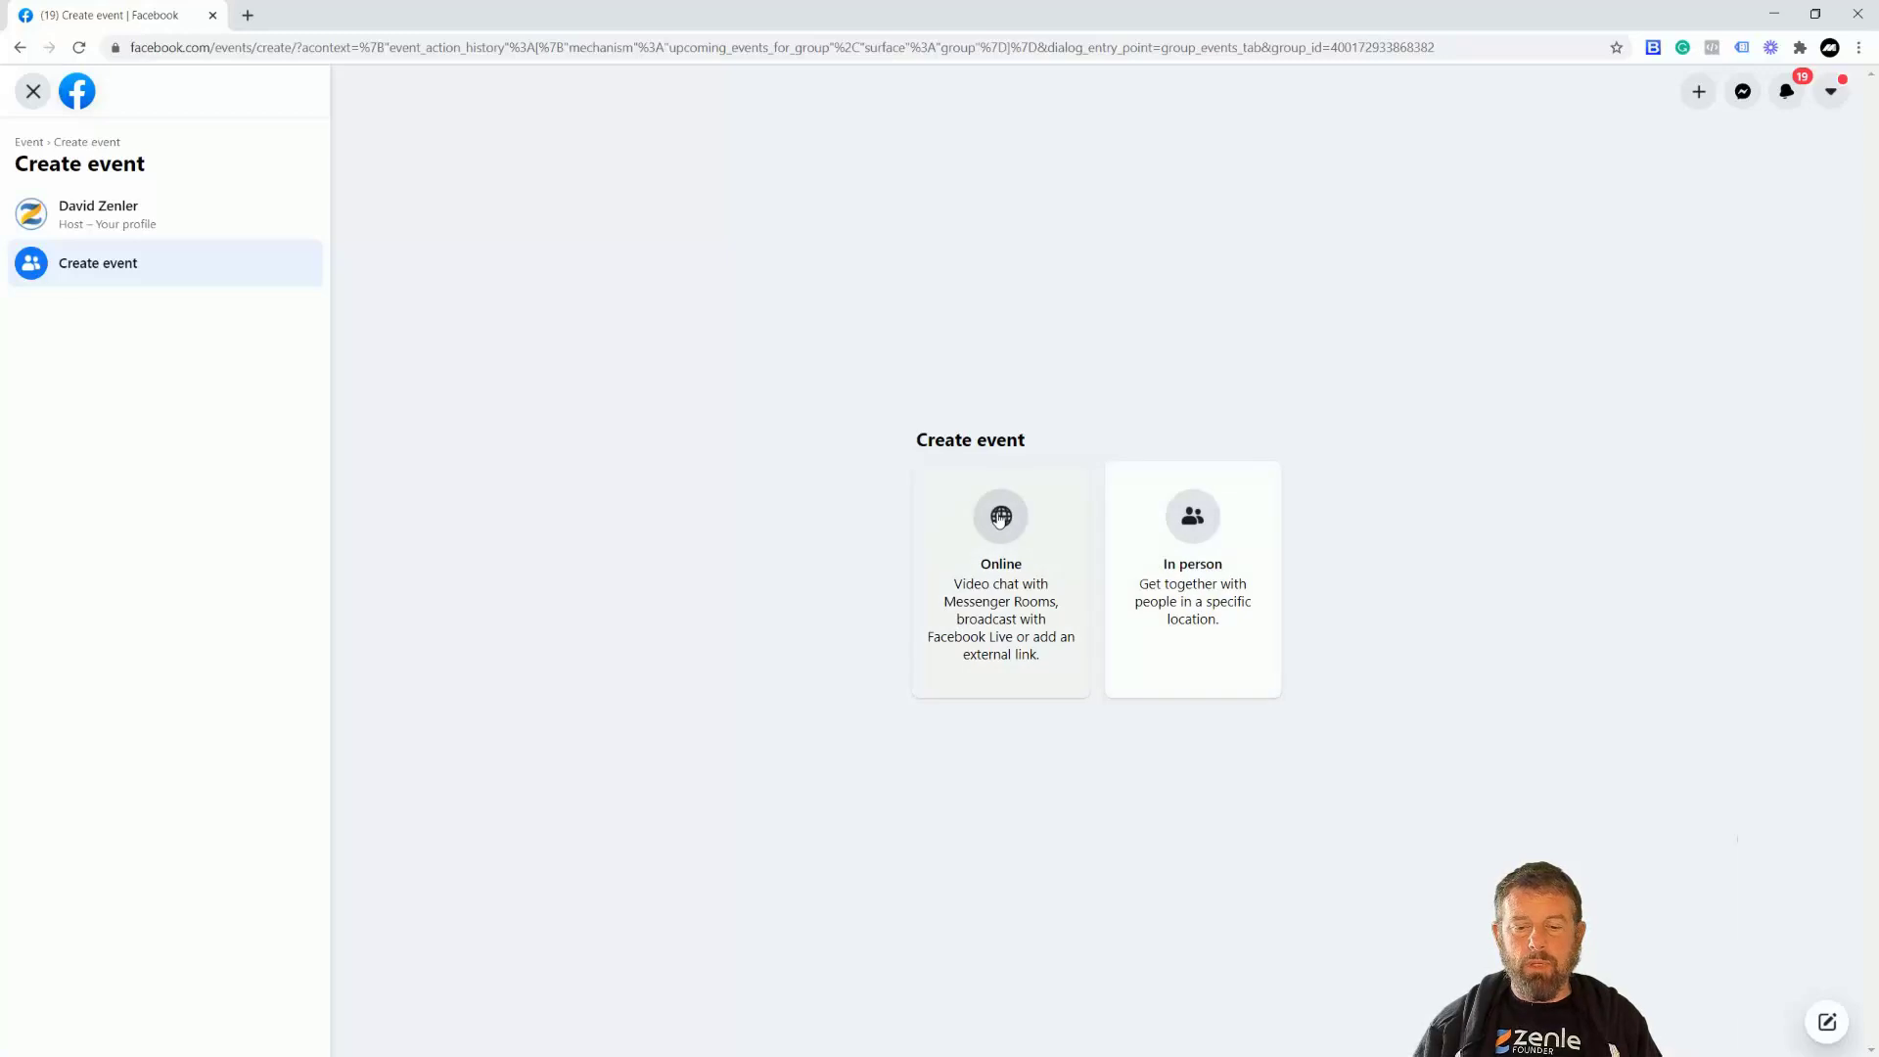
left_click(1045, 569)
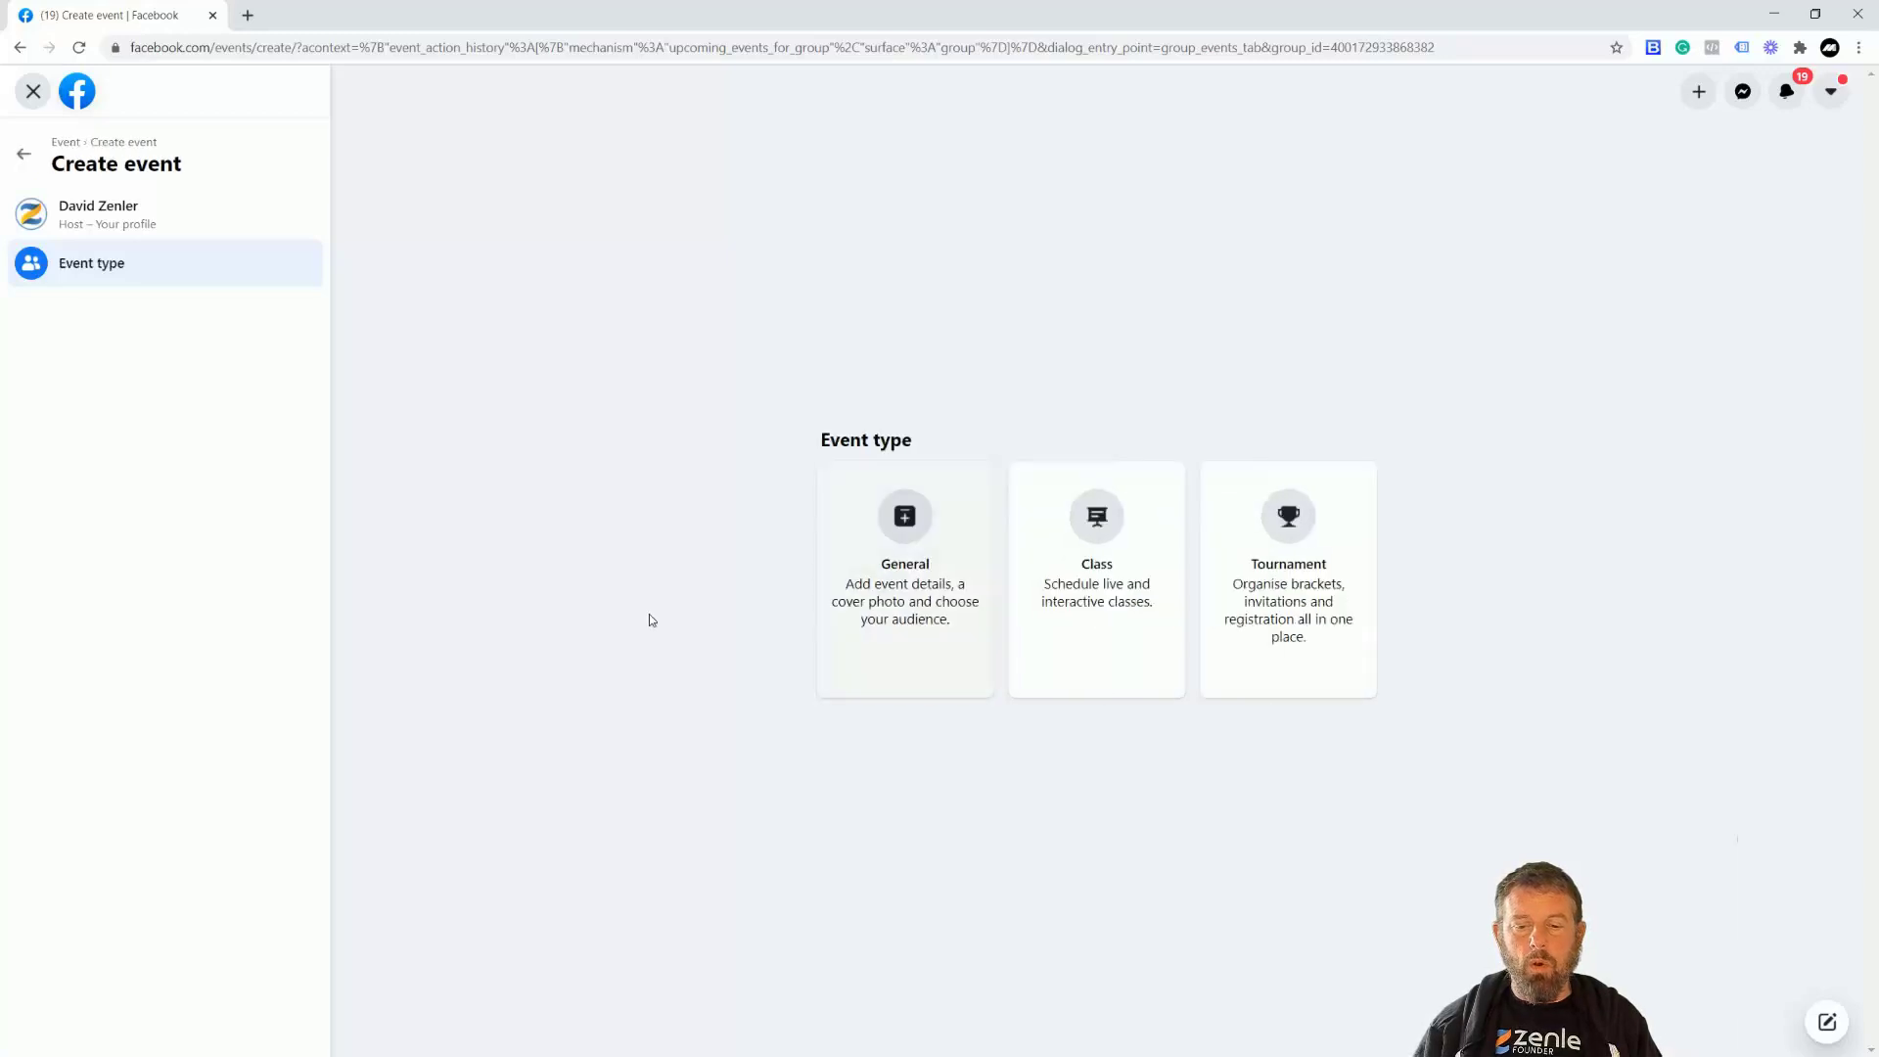
left_click(1096, 528)
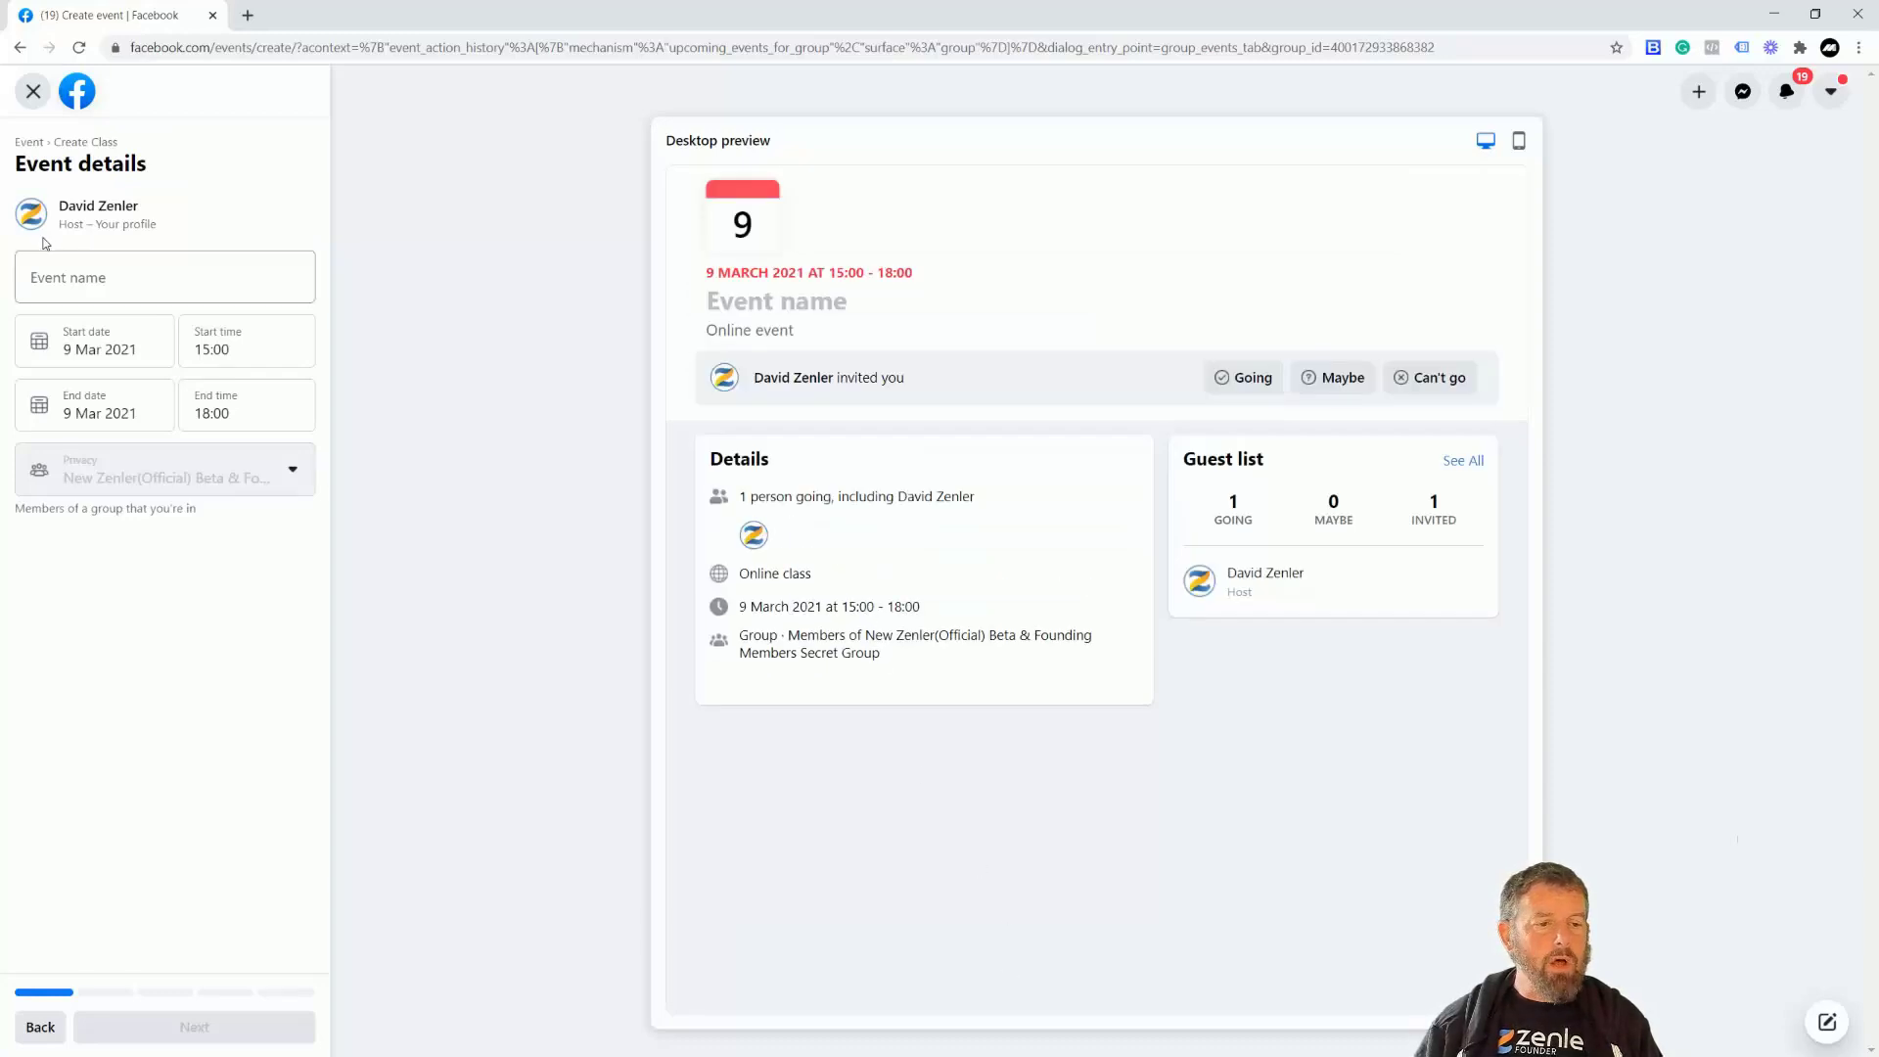
Name the event "Test for an ASKZENLER!! DO NOT JOIN".
left_click(288, 269)
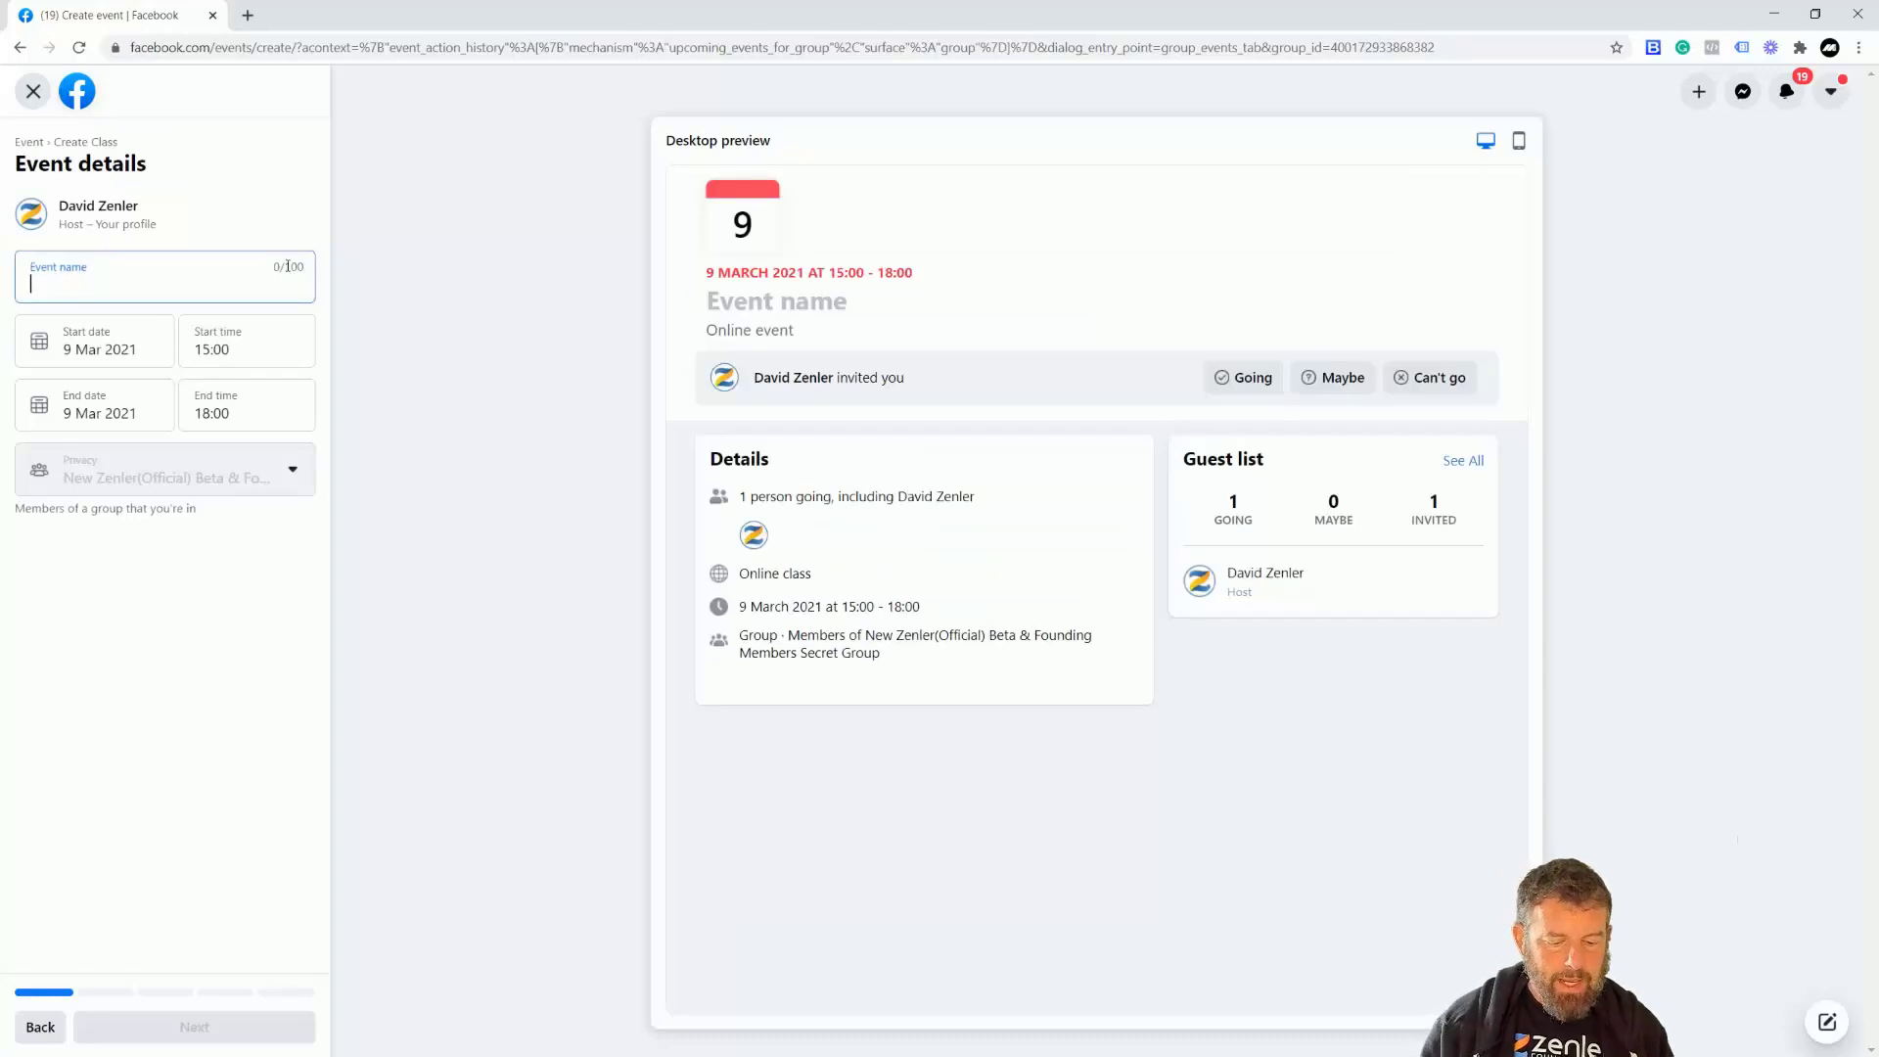
type("T")
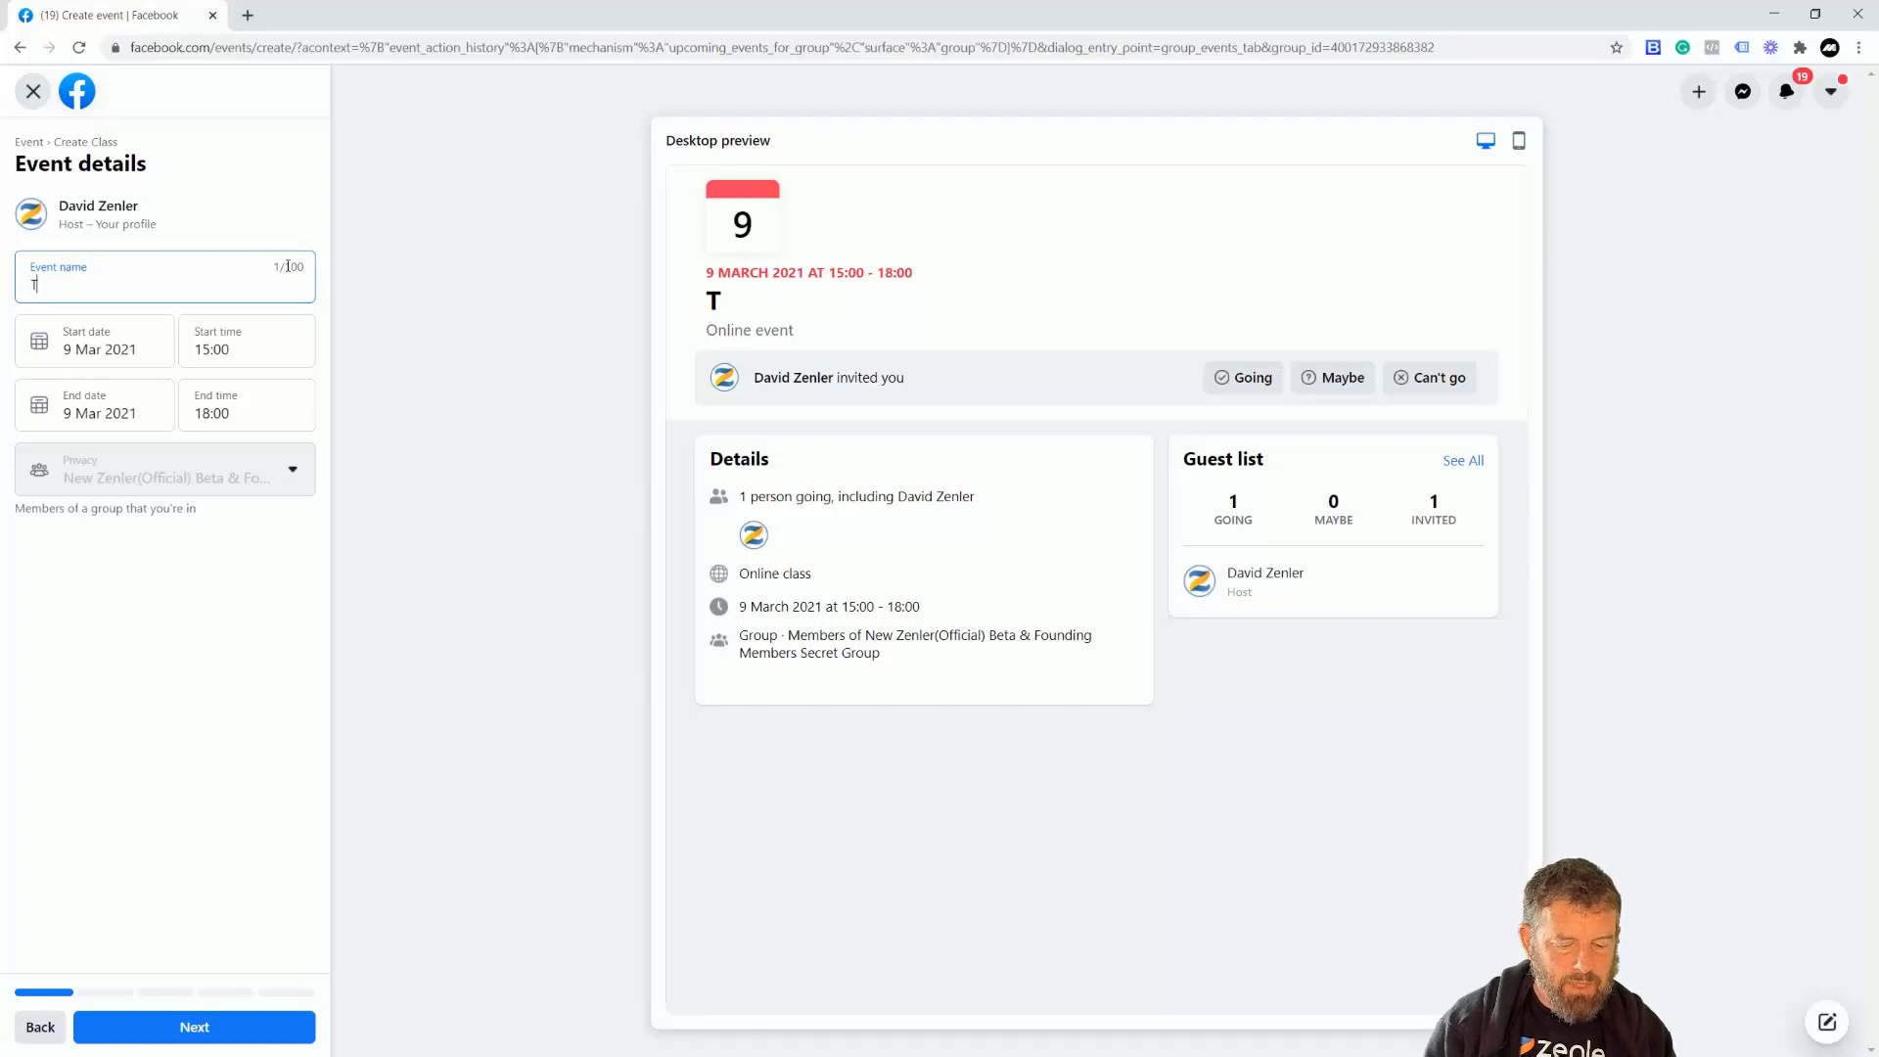
type("st")
key("BackSpace")
key("BackSpace")
type("est")
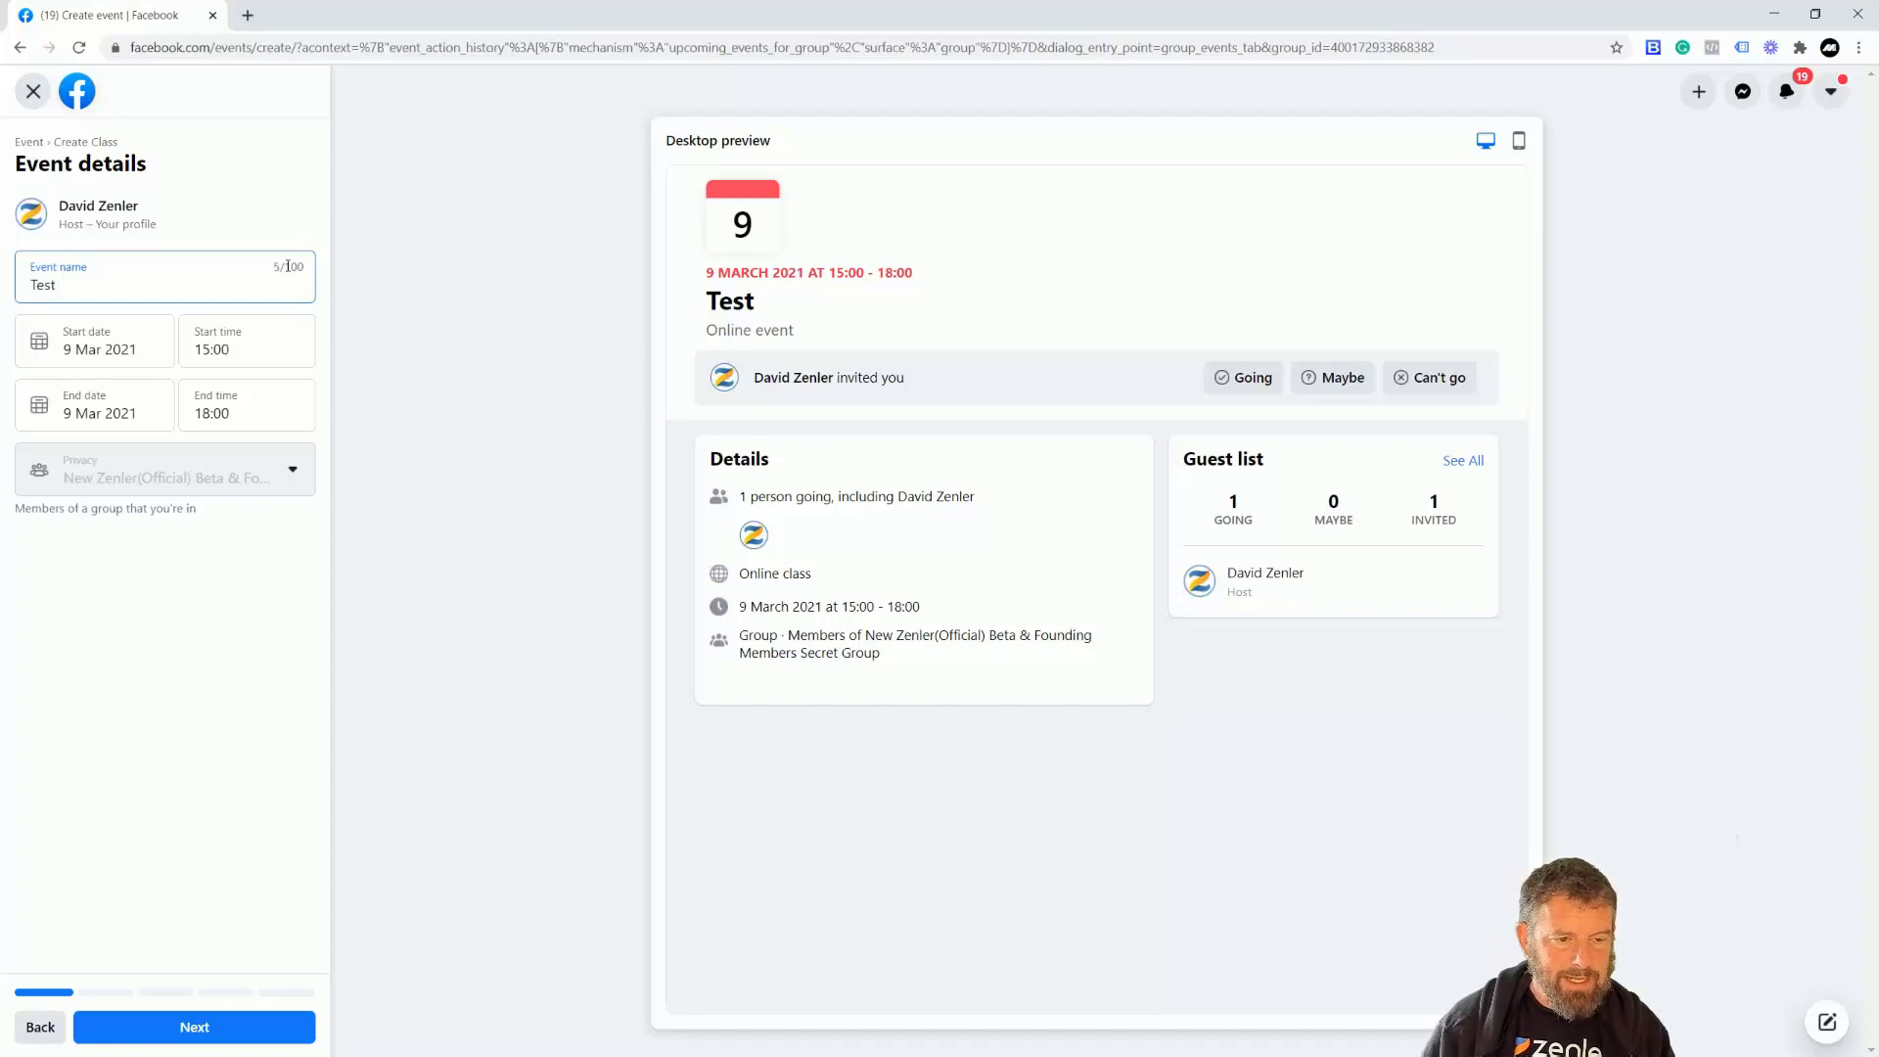
type(" for ")
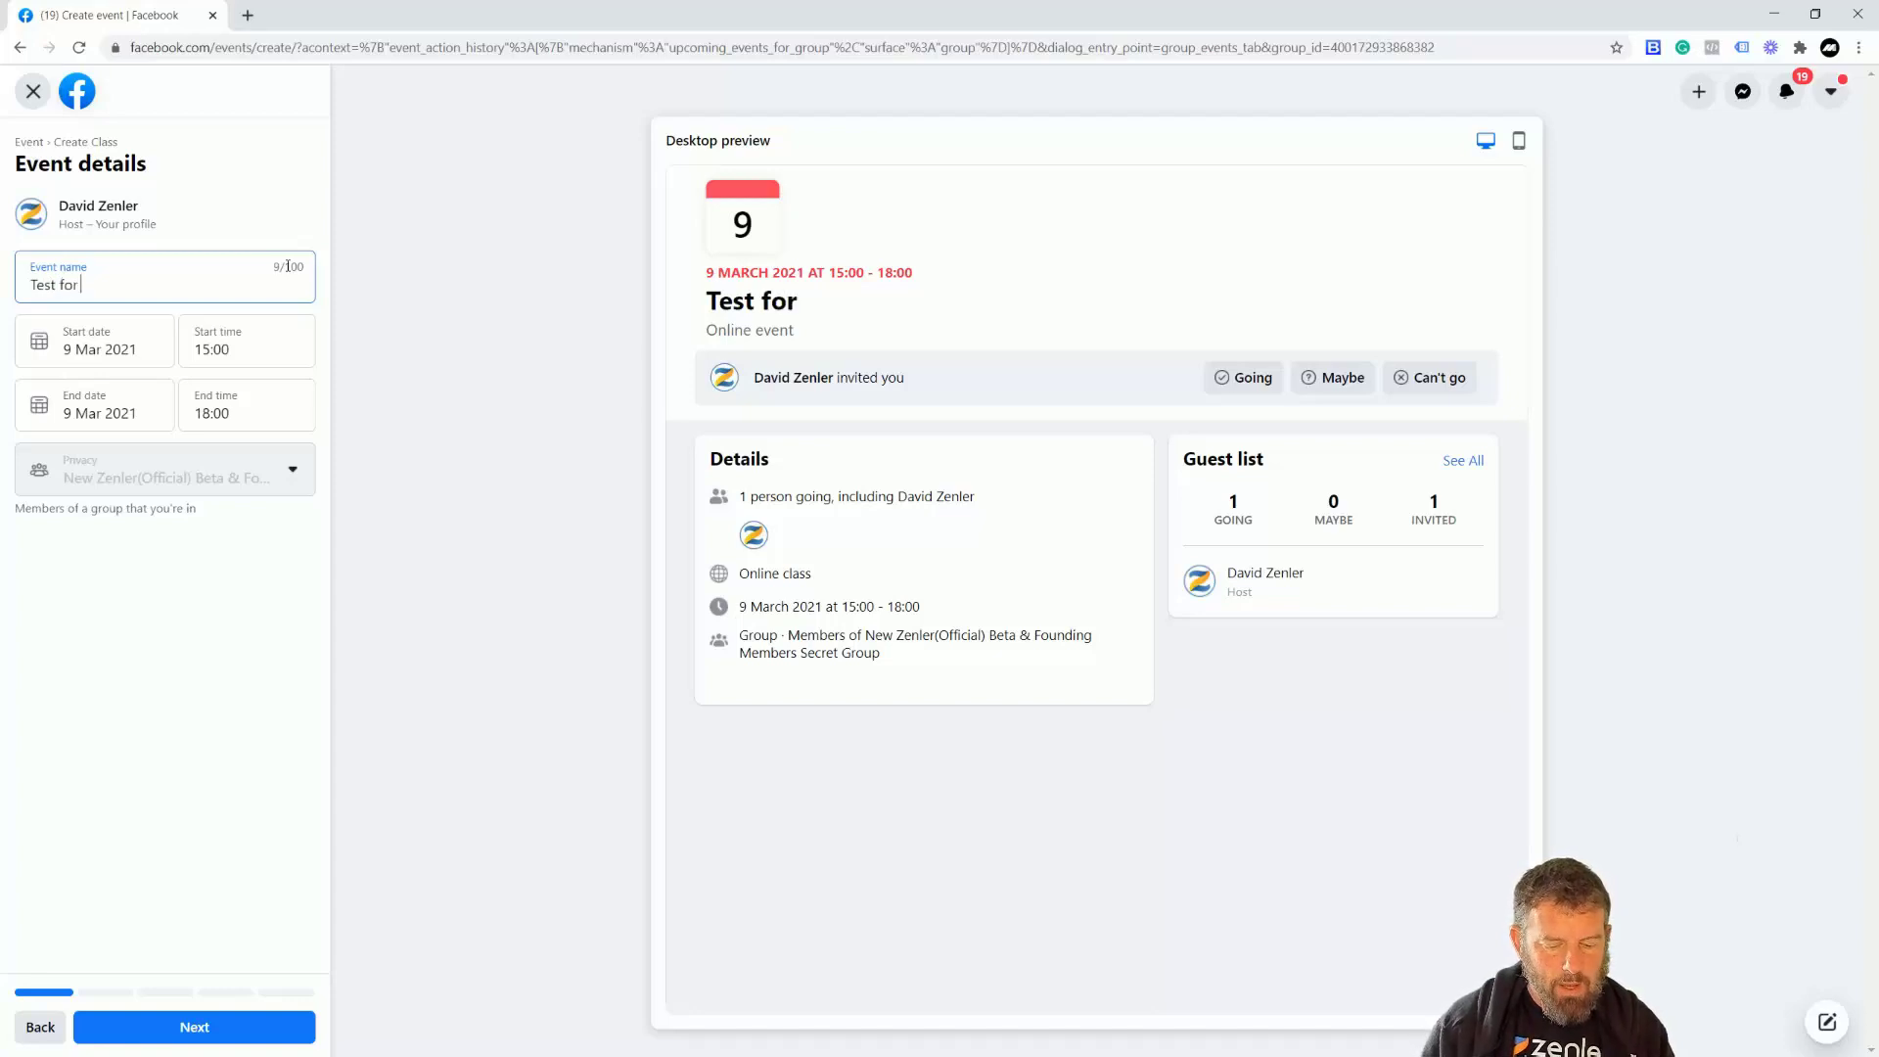
type("an ASKZ")
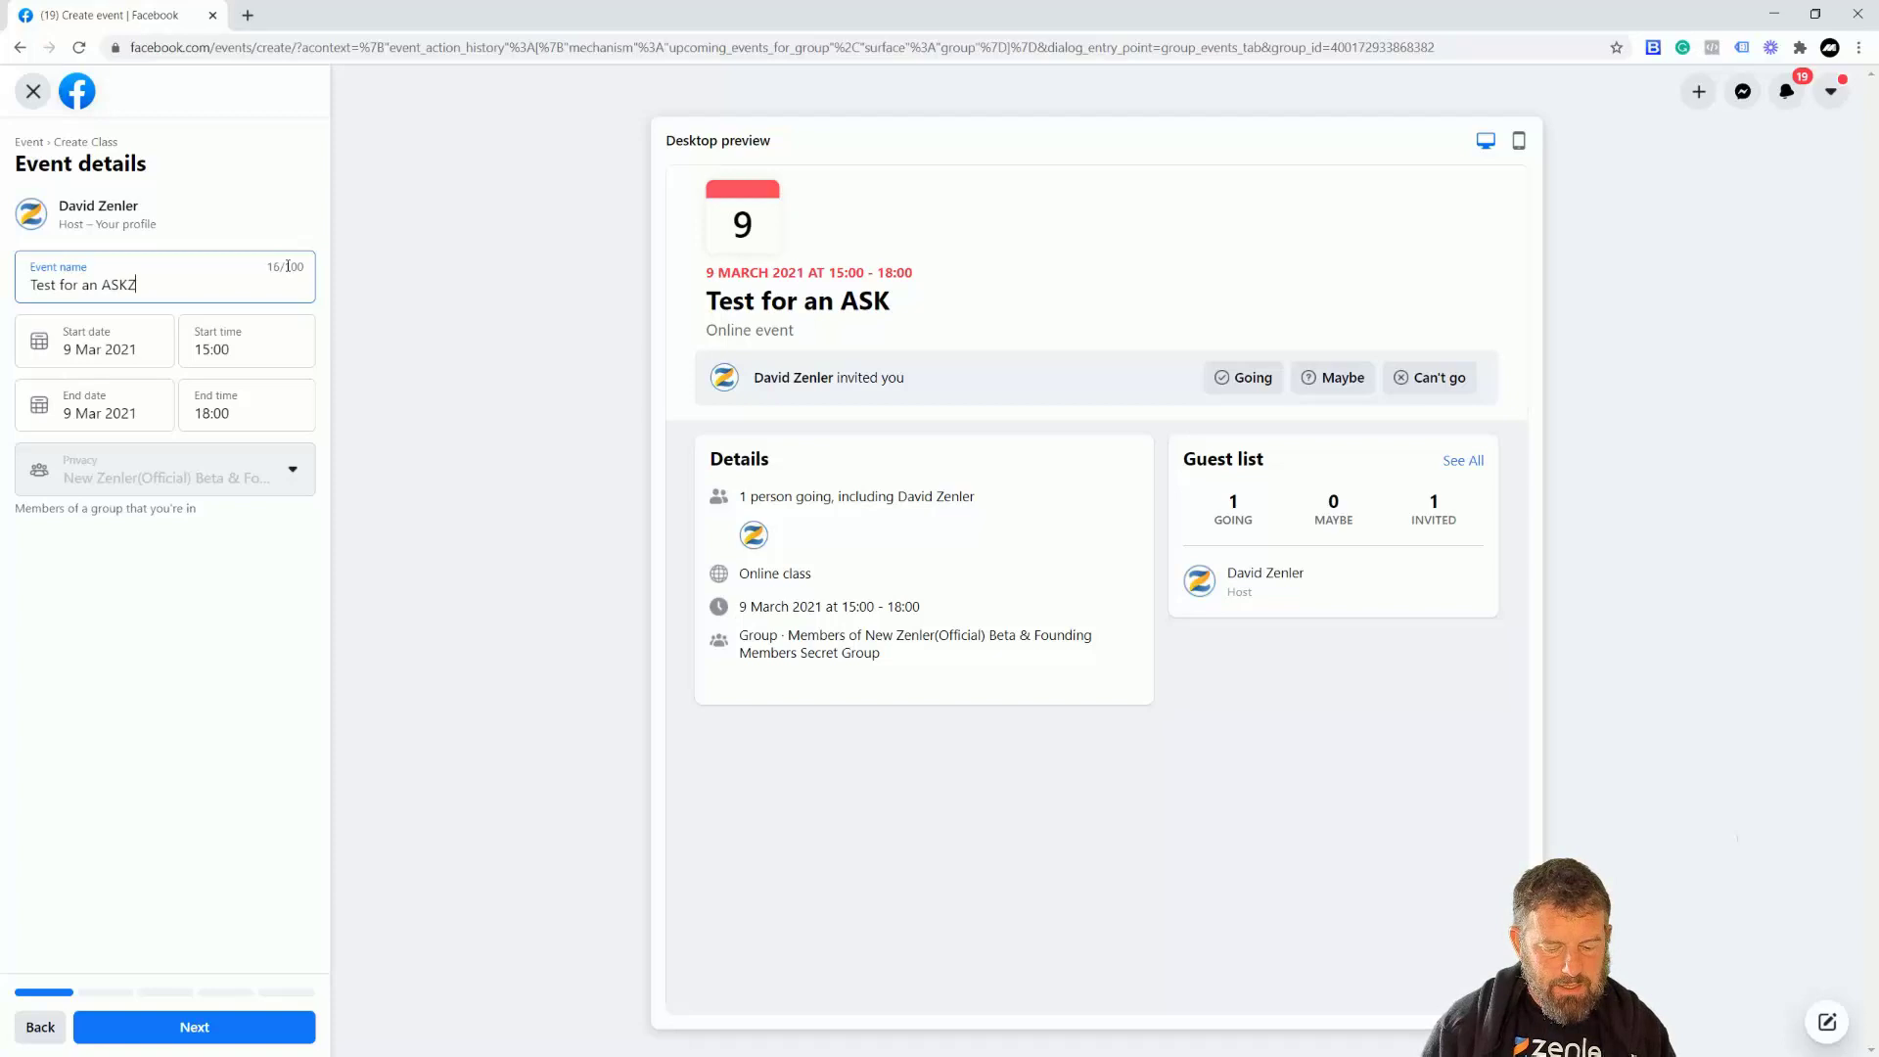
type("ENLER")
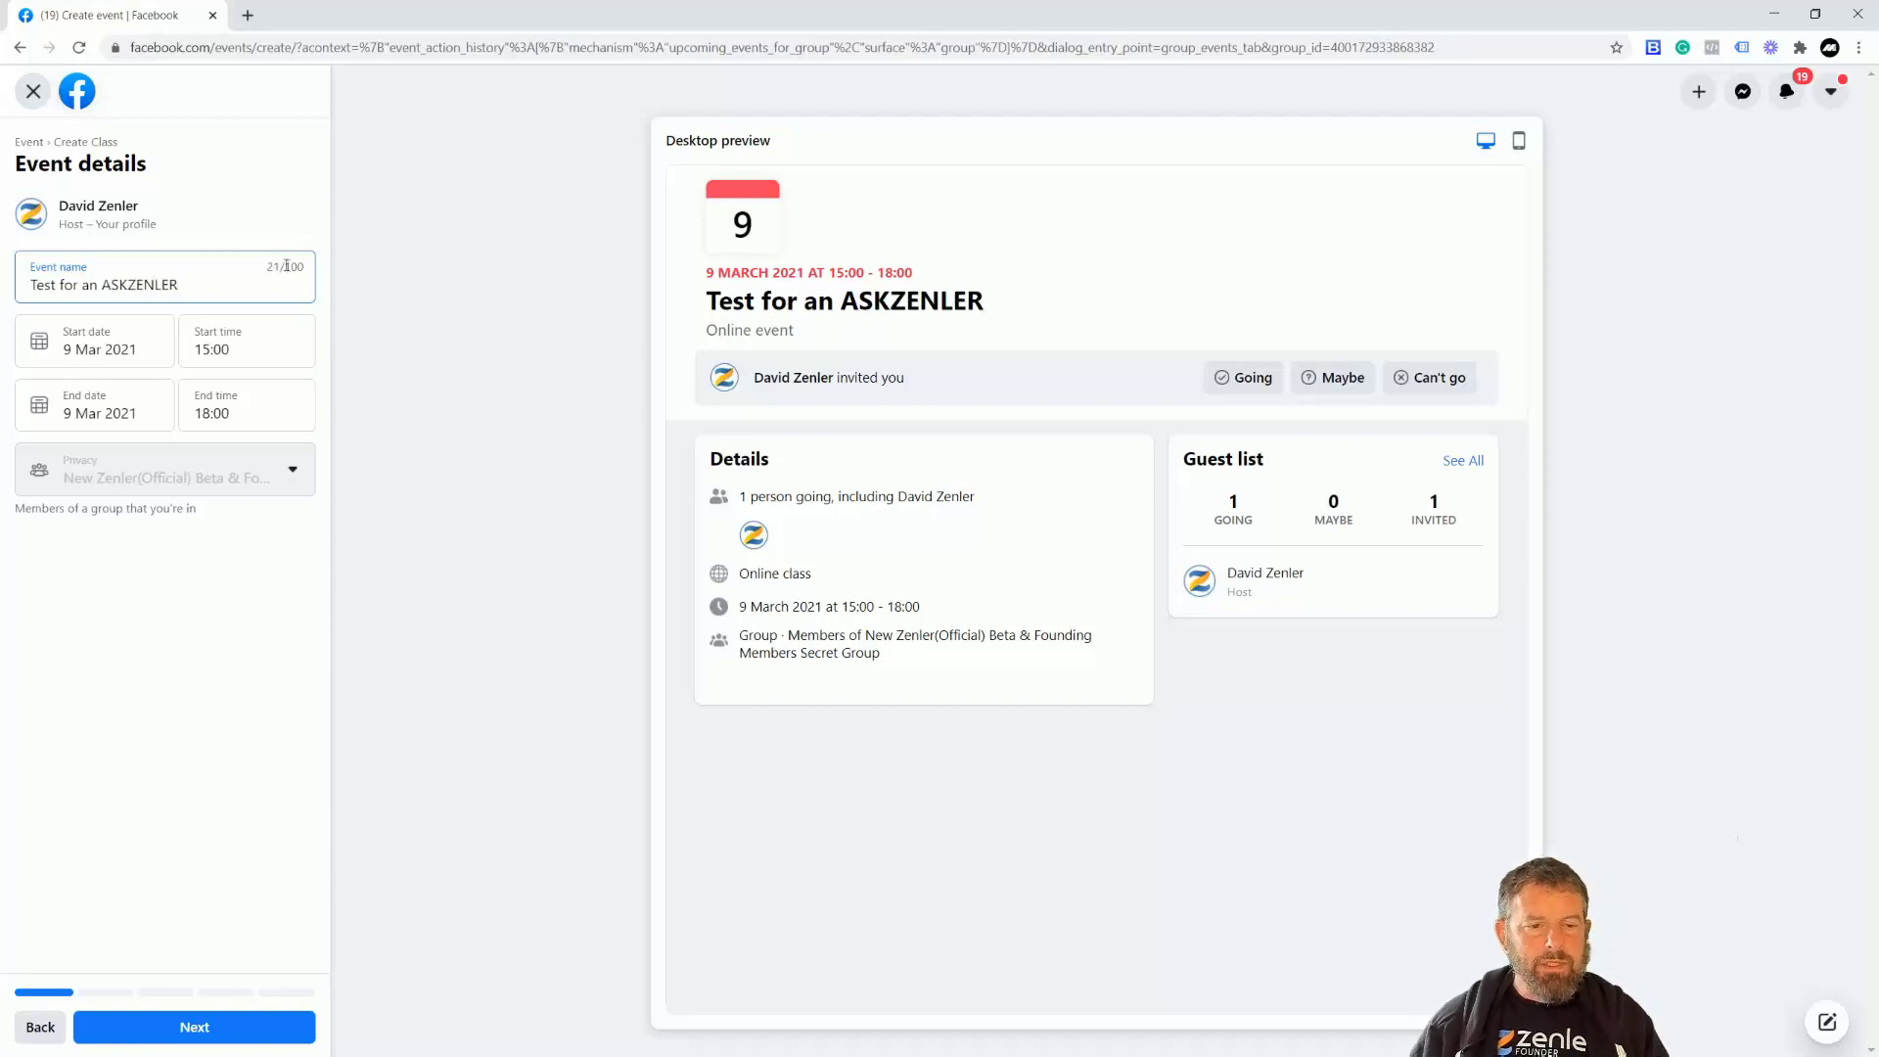
type("!!")
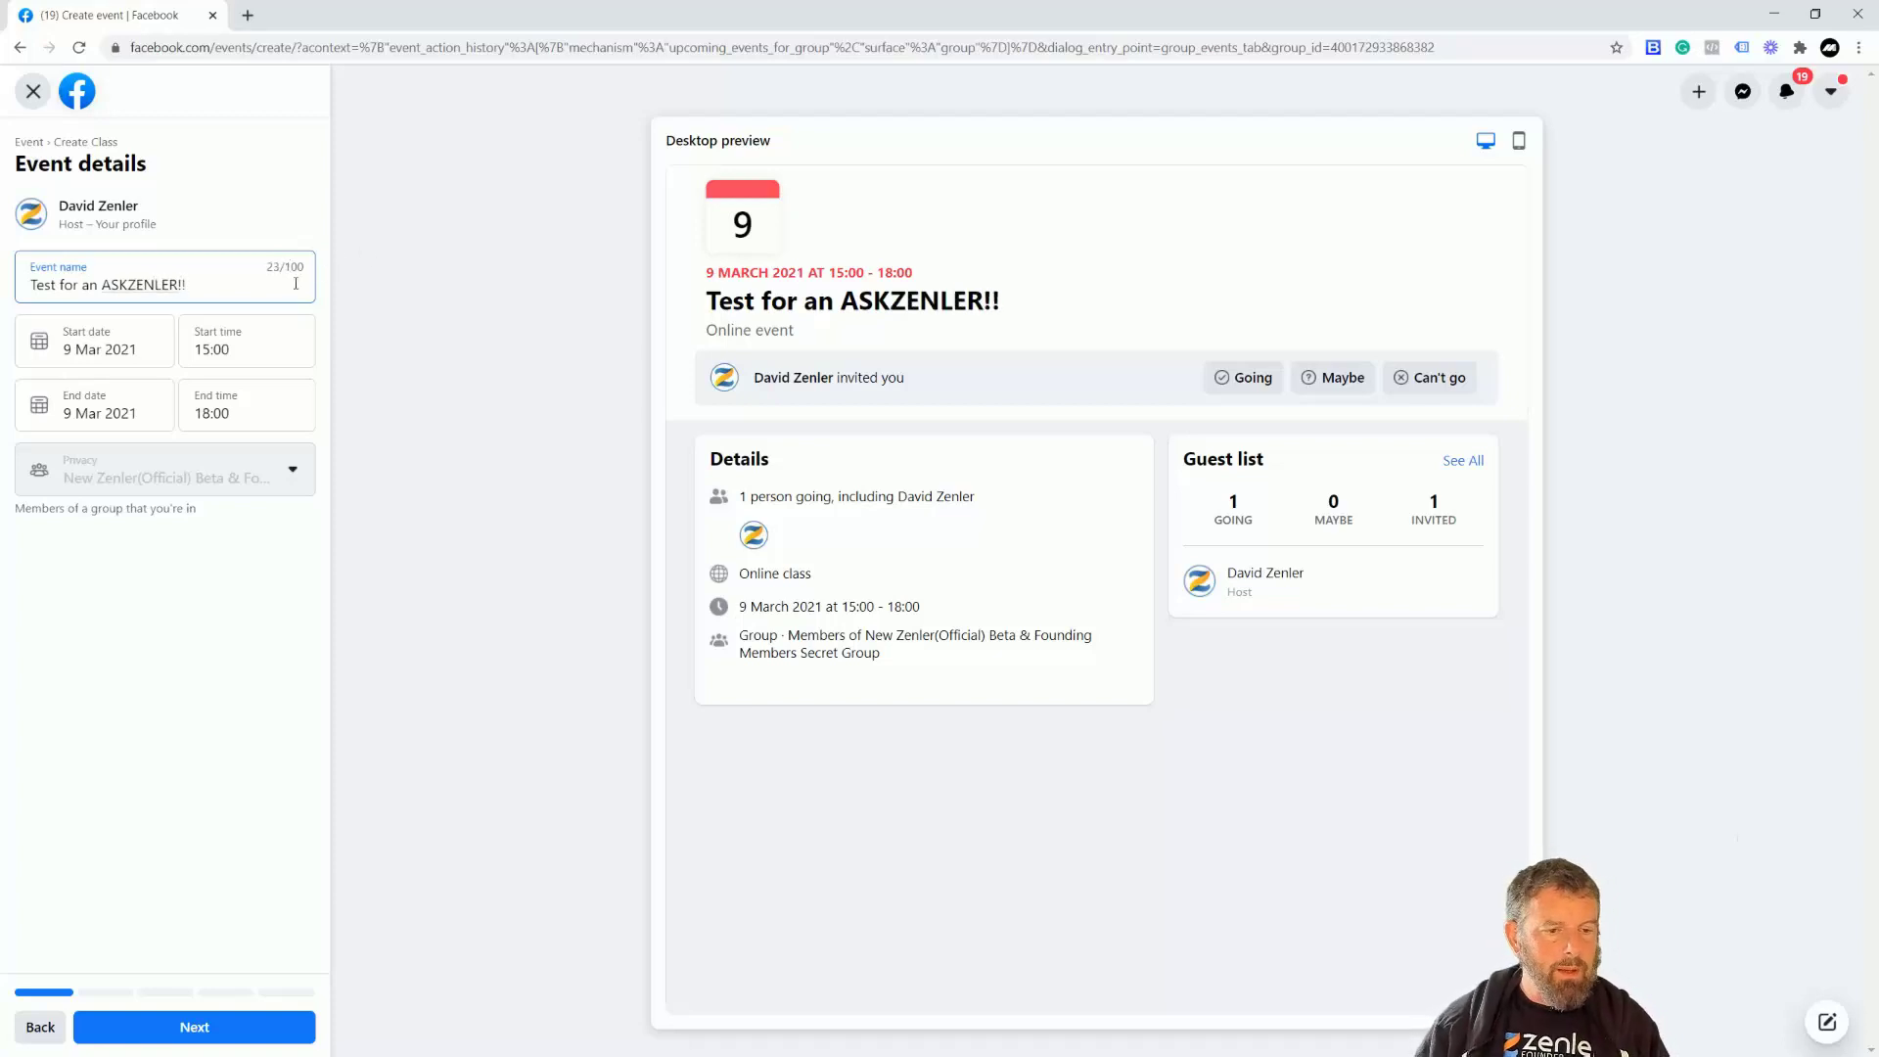
type(" DO N")
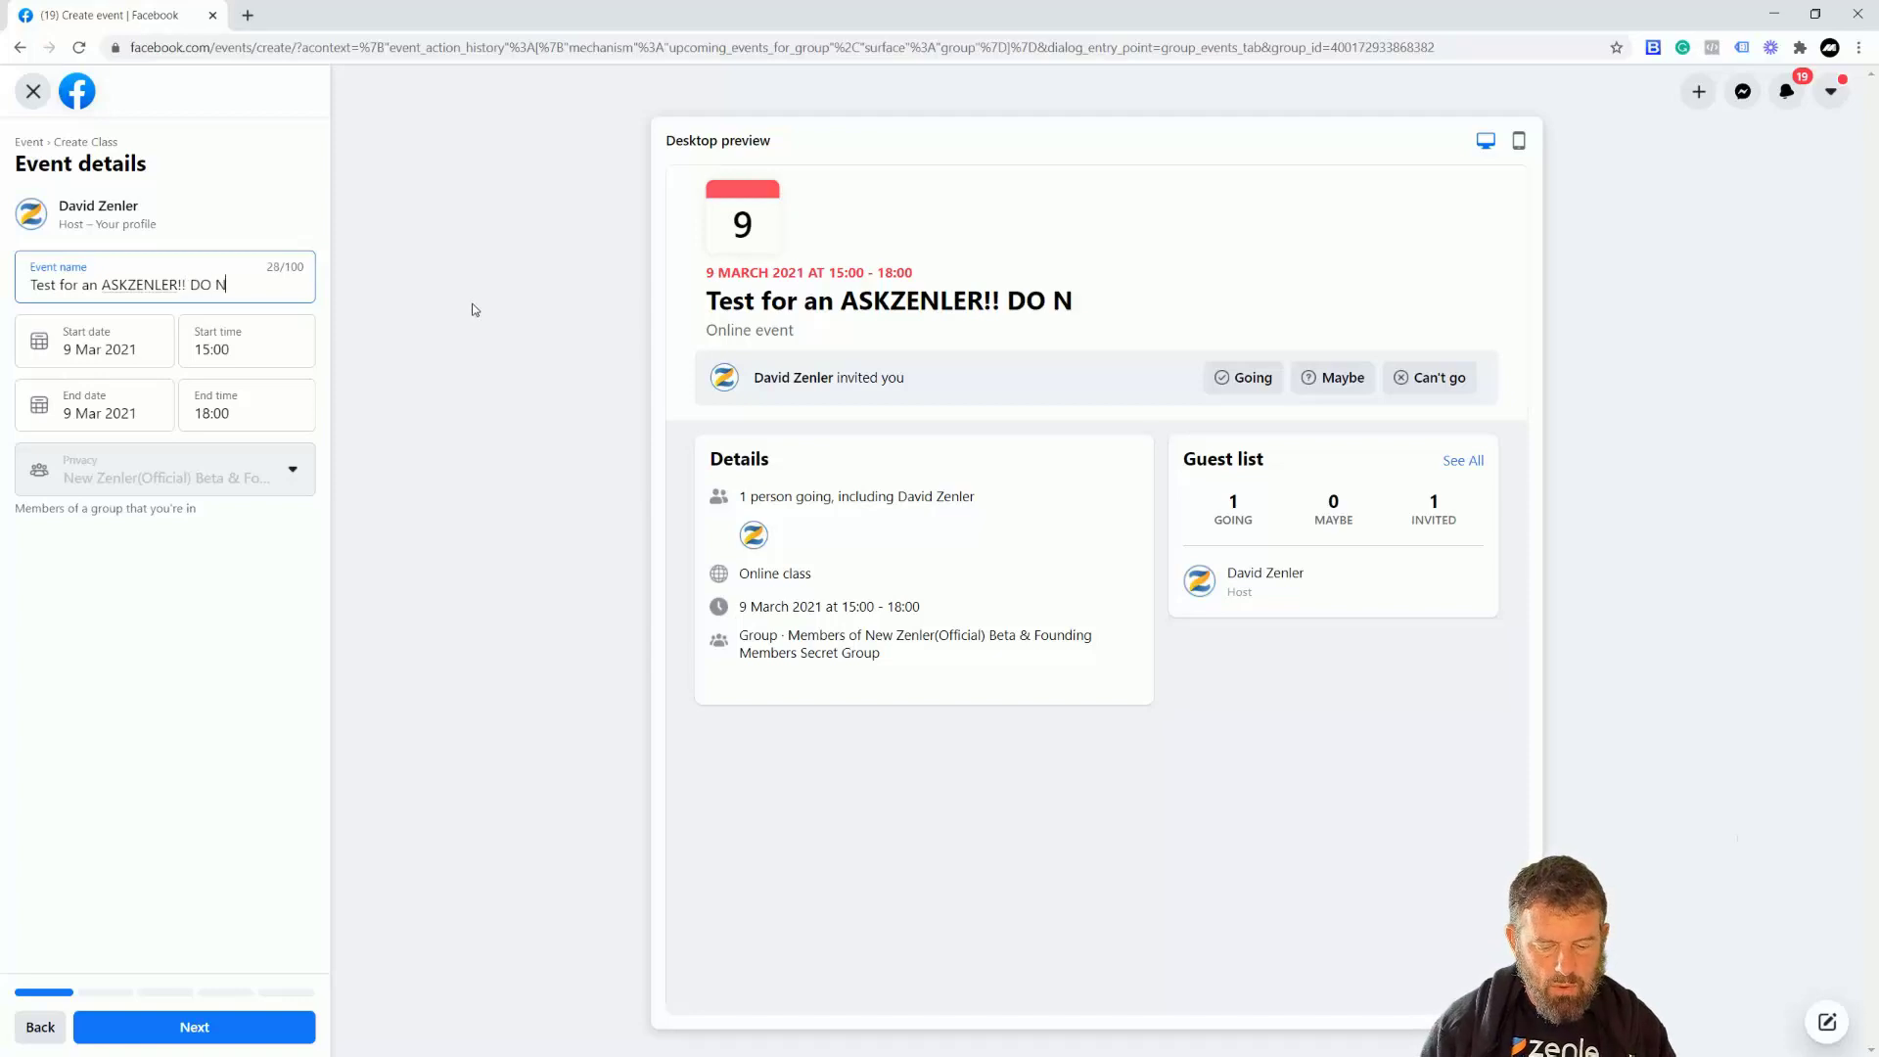
type("OT JOIN")
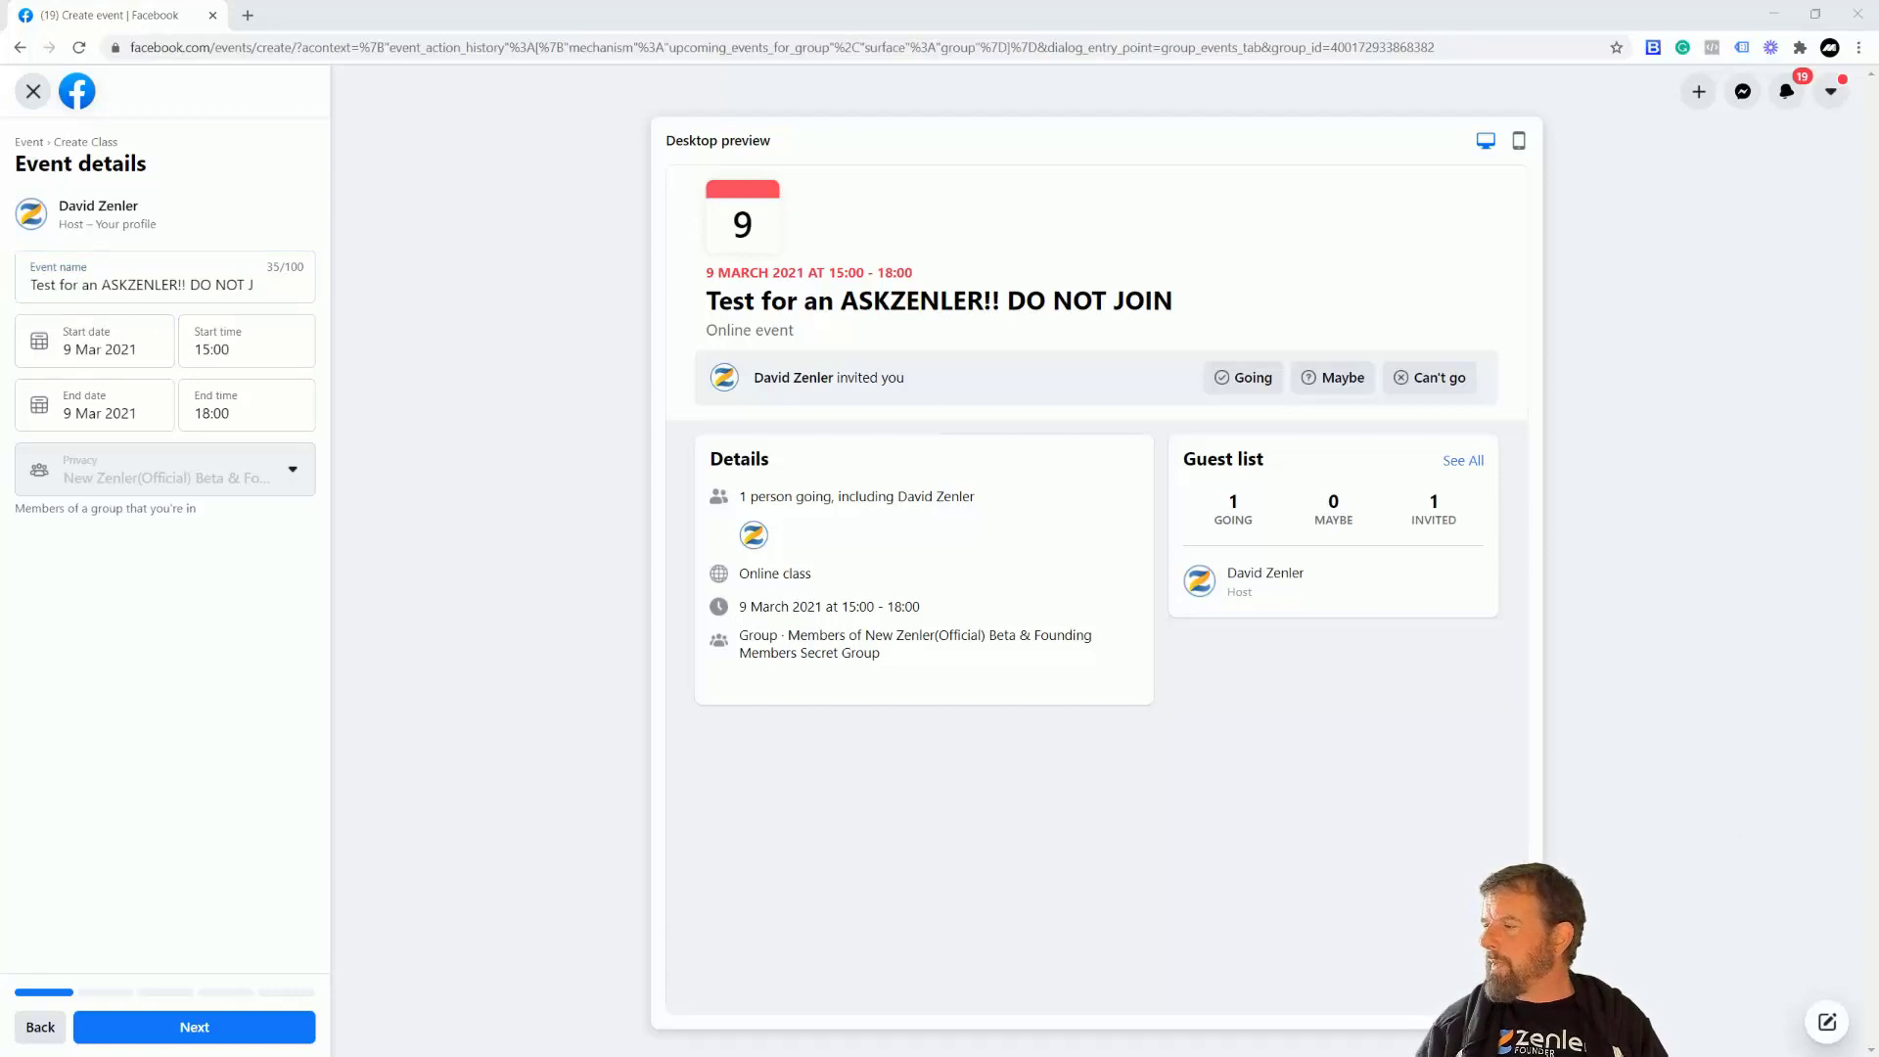
Set the event's start time to 16:55.
left_click(253, 351)
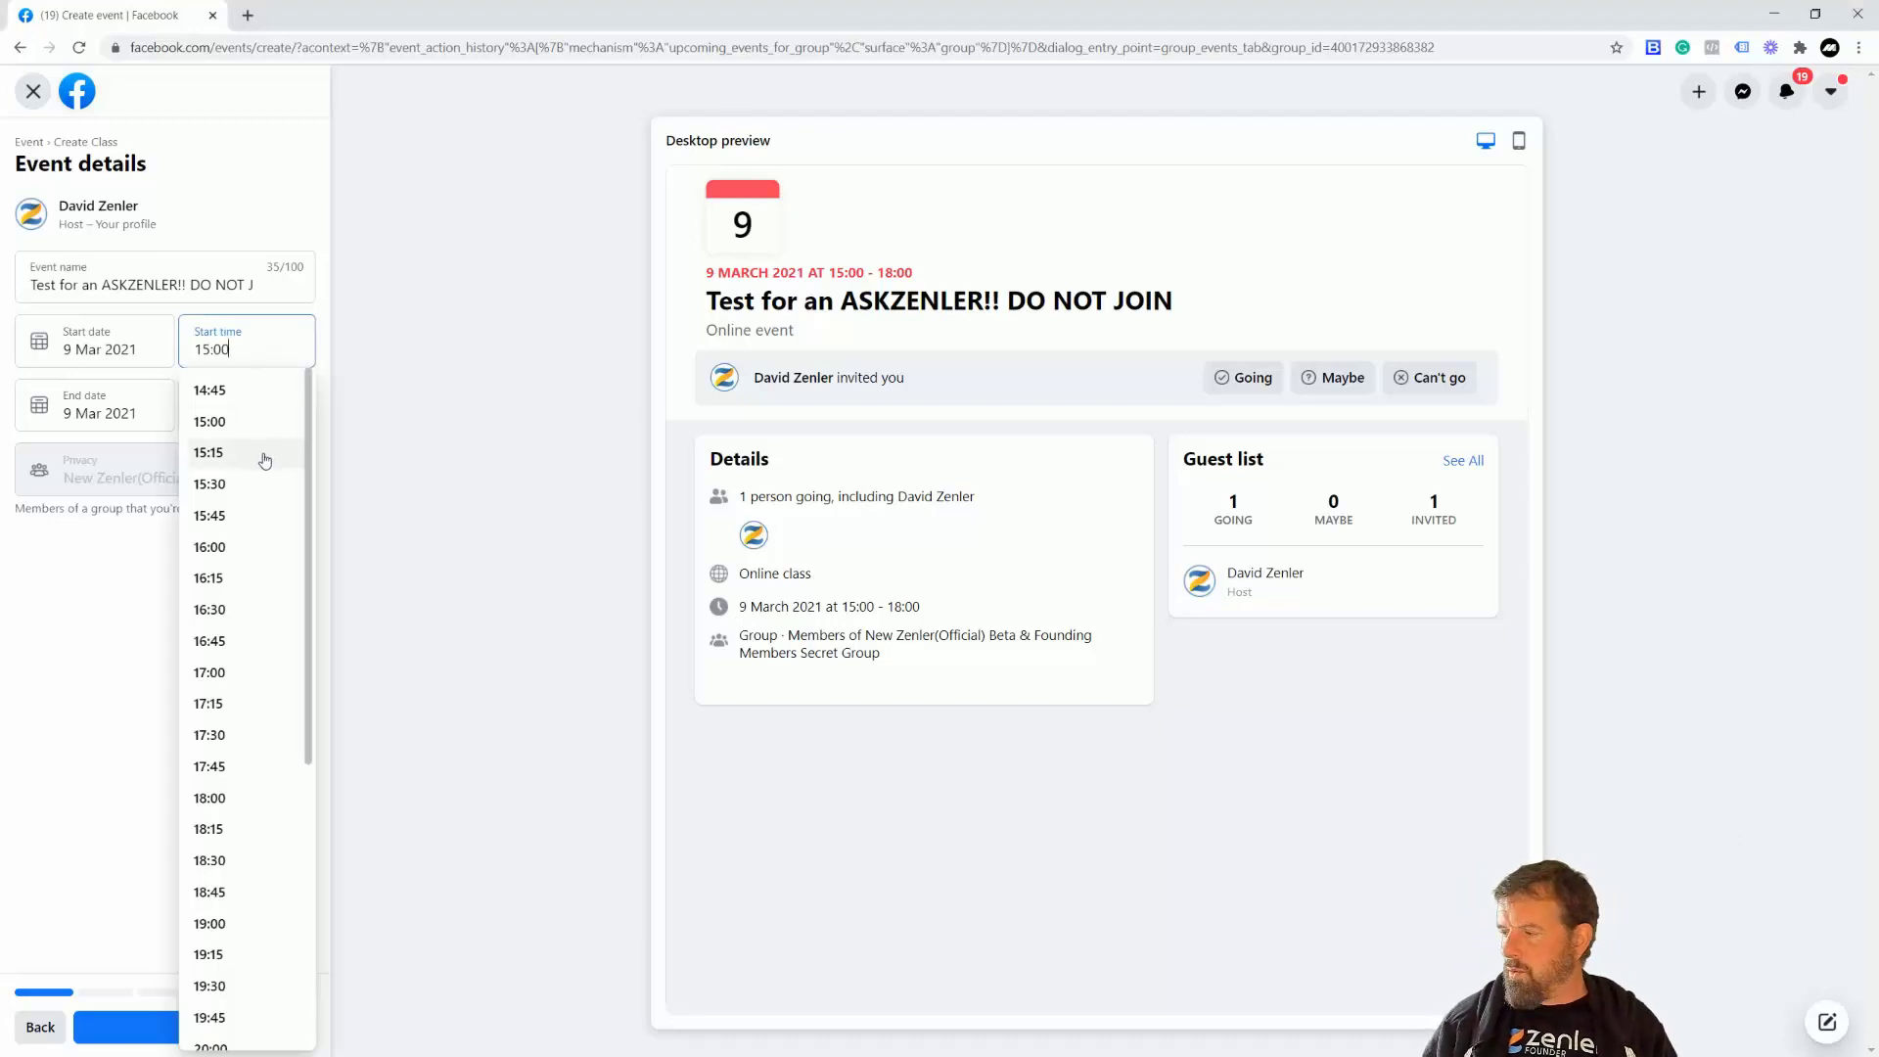
scroll(265, 461, "down", 3)
scroll(265, 461, "up", 3)
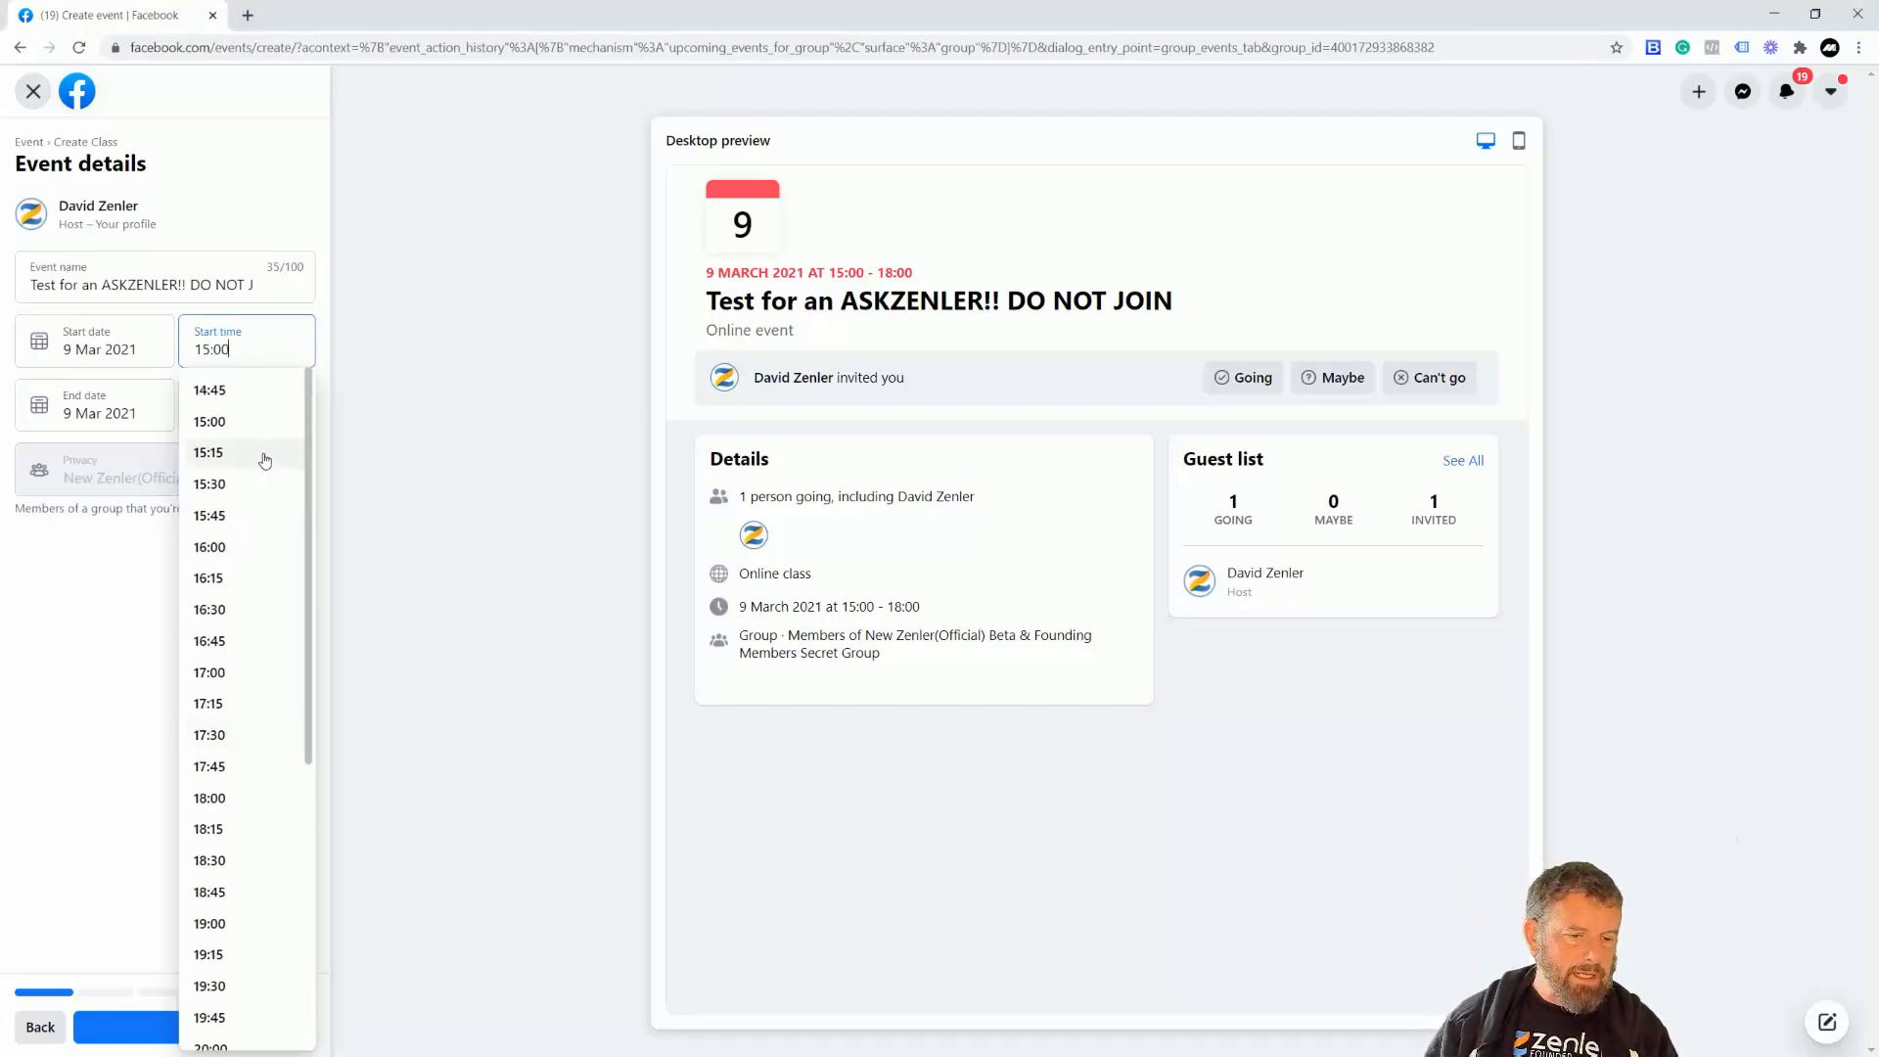
left_click(208, 645)
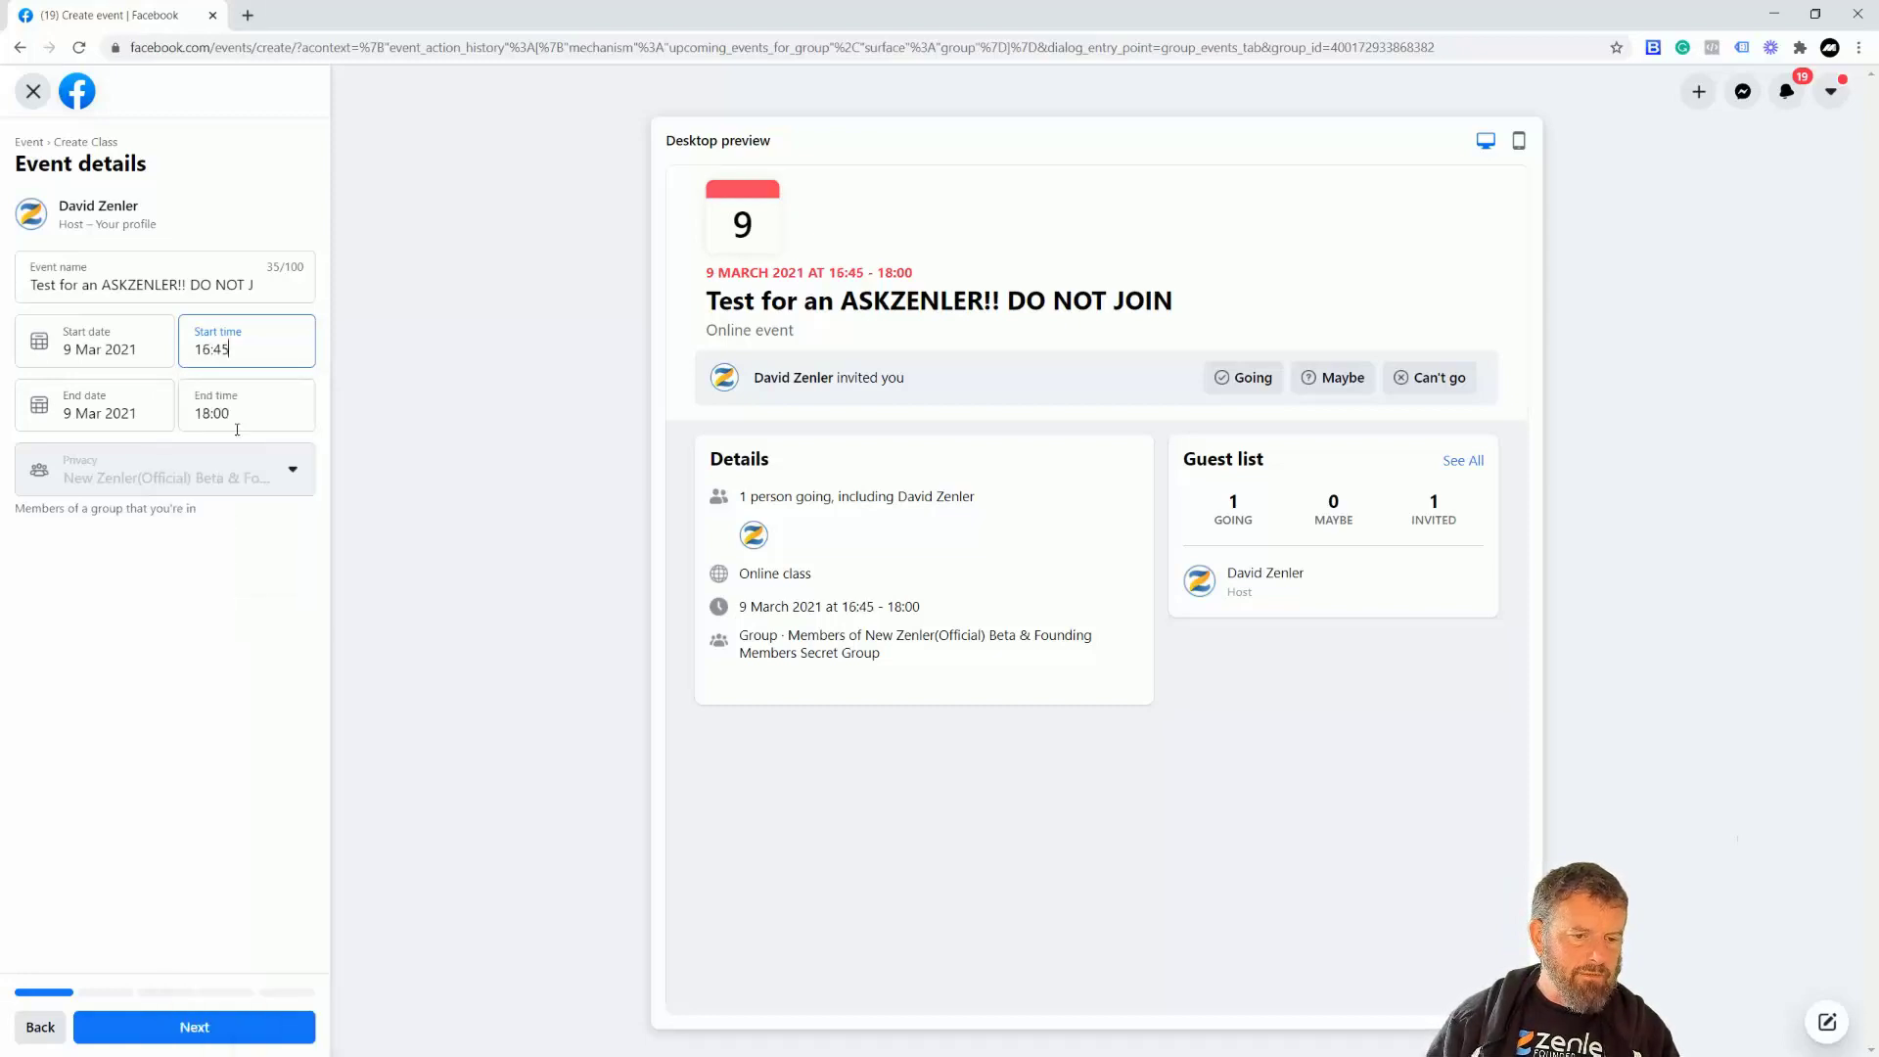
left_click(236, 352)
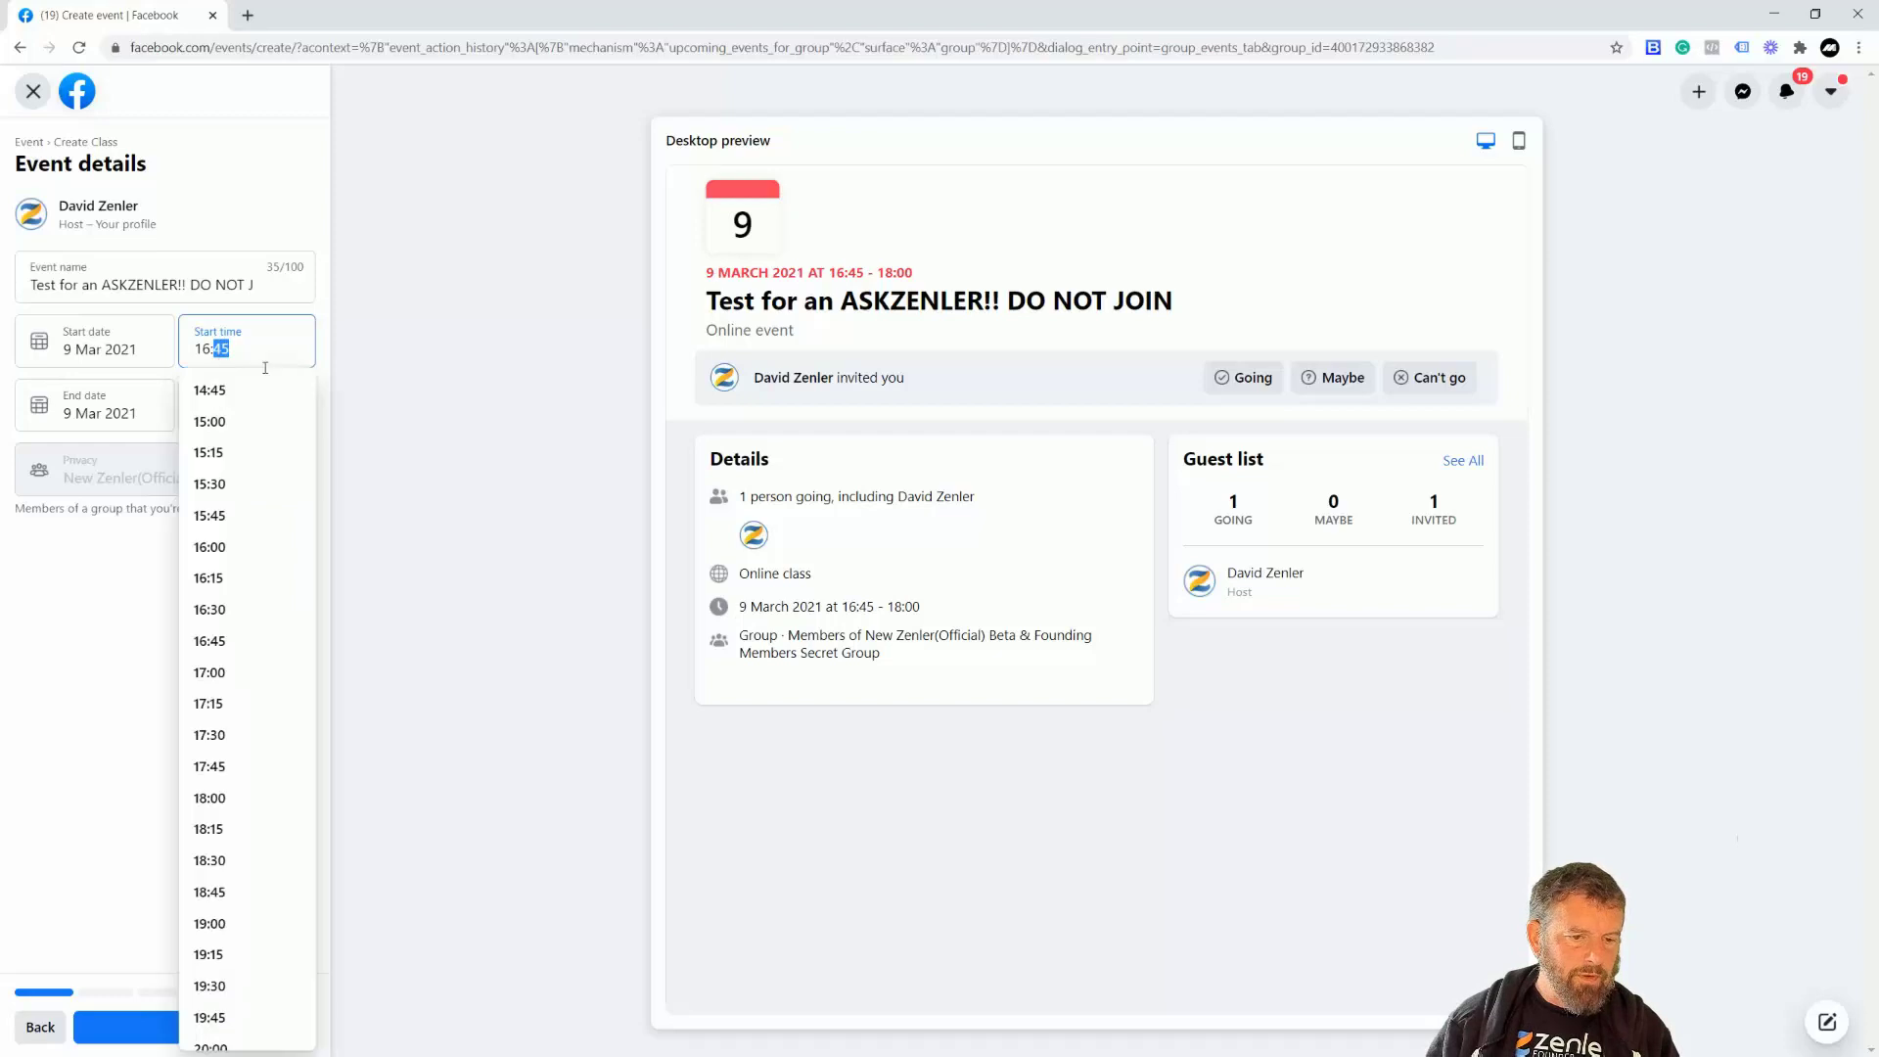
type("55")
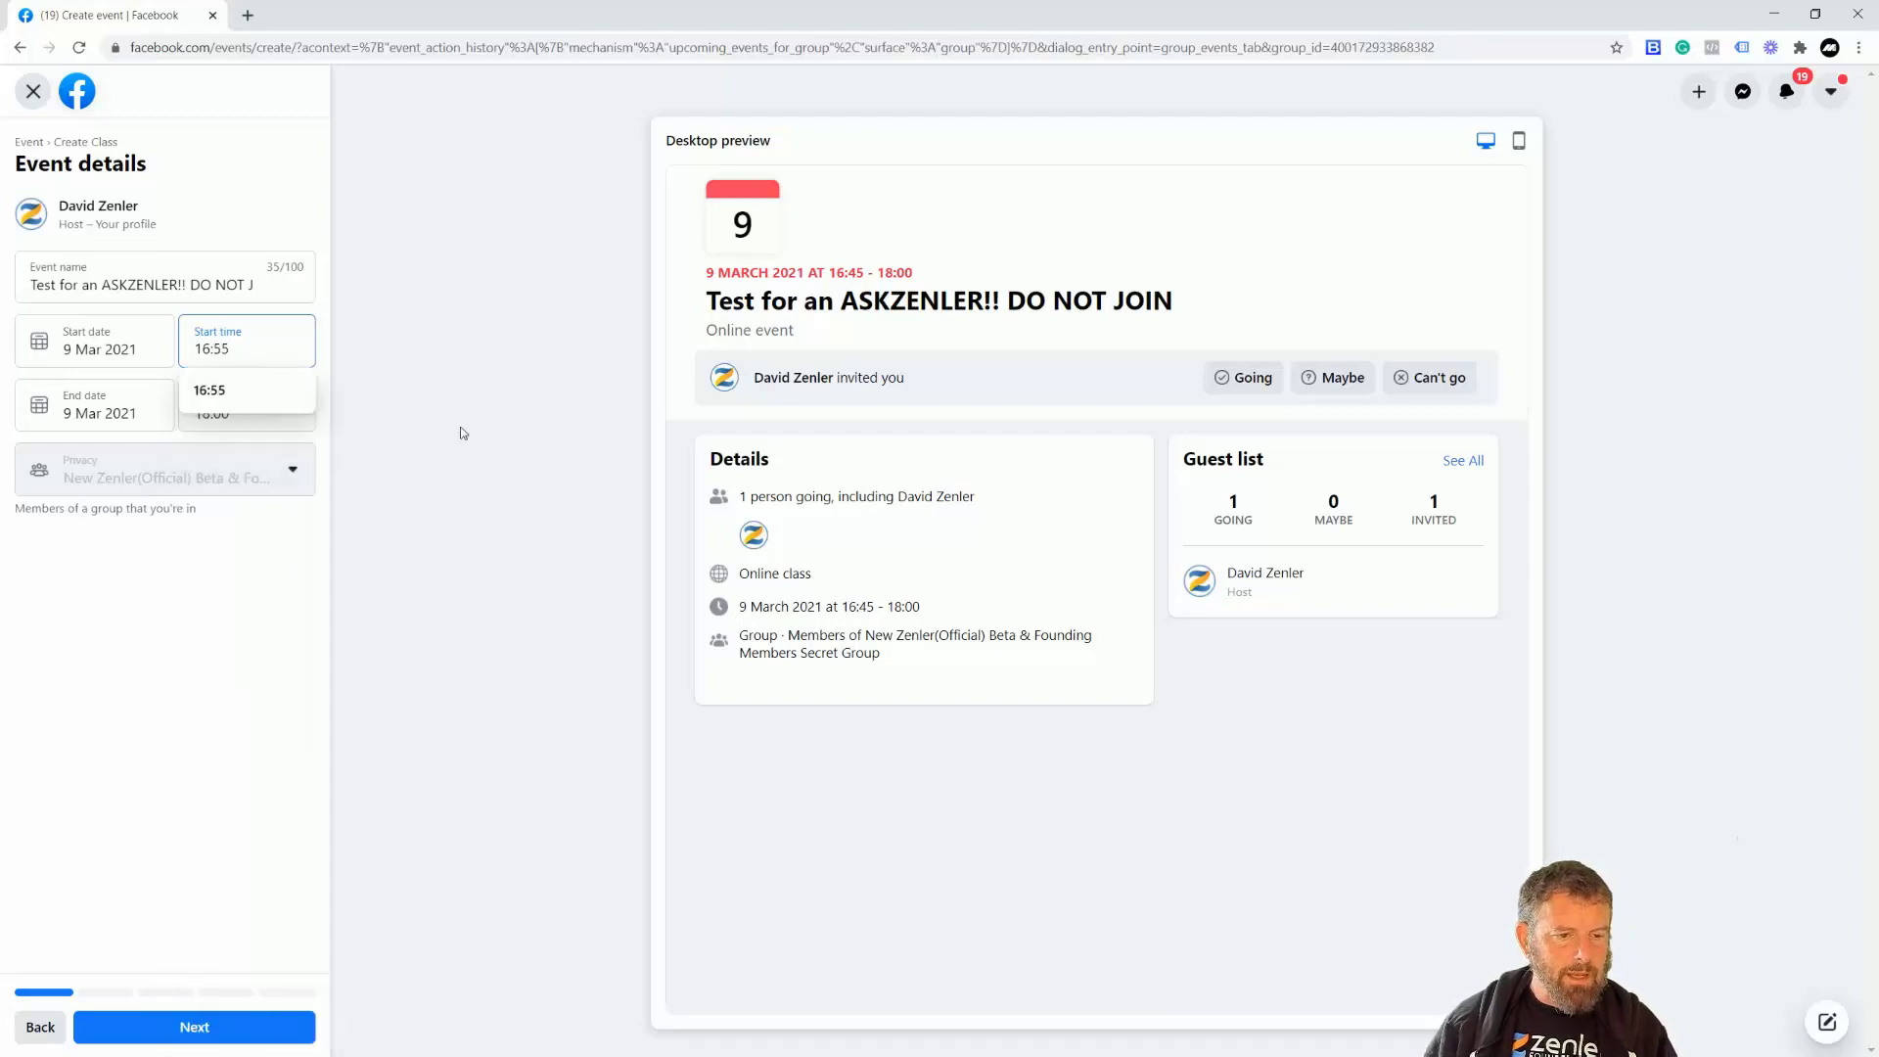
key("Return")
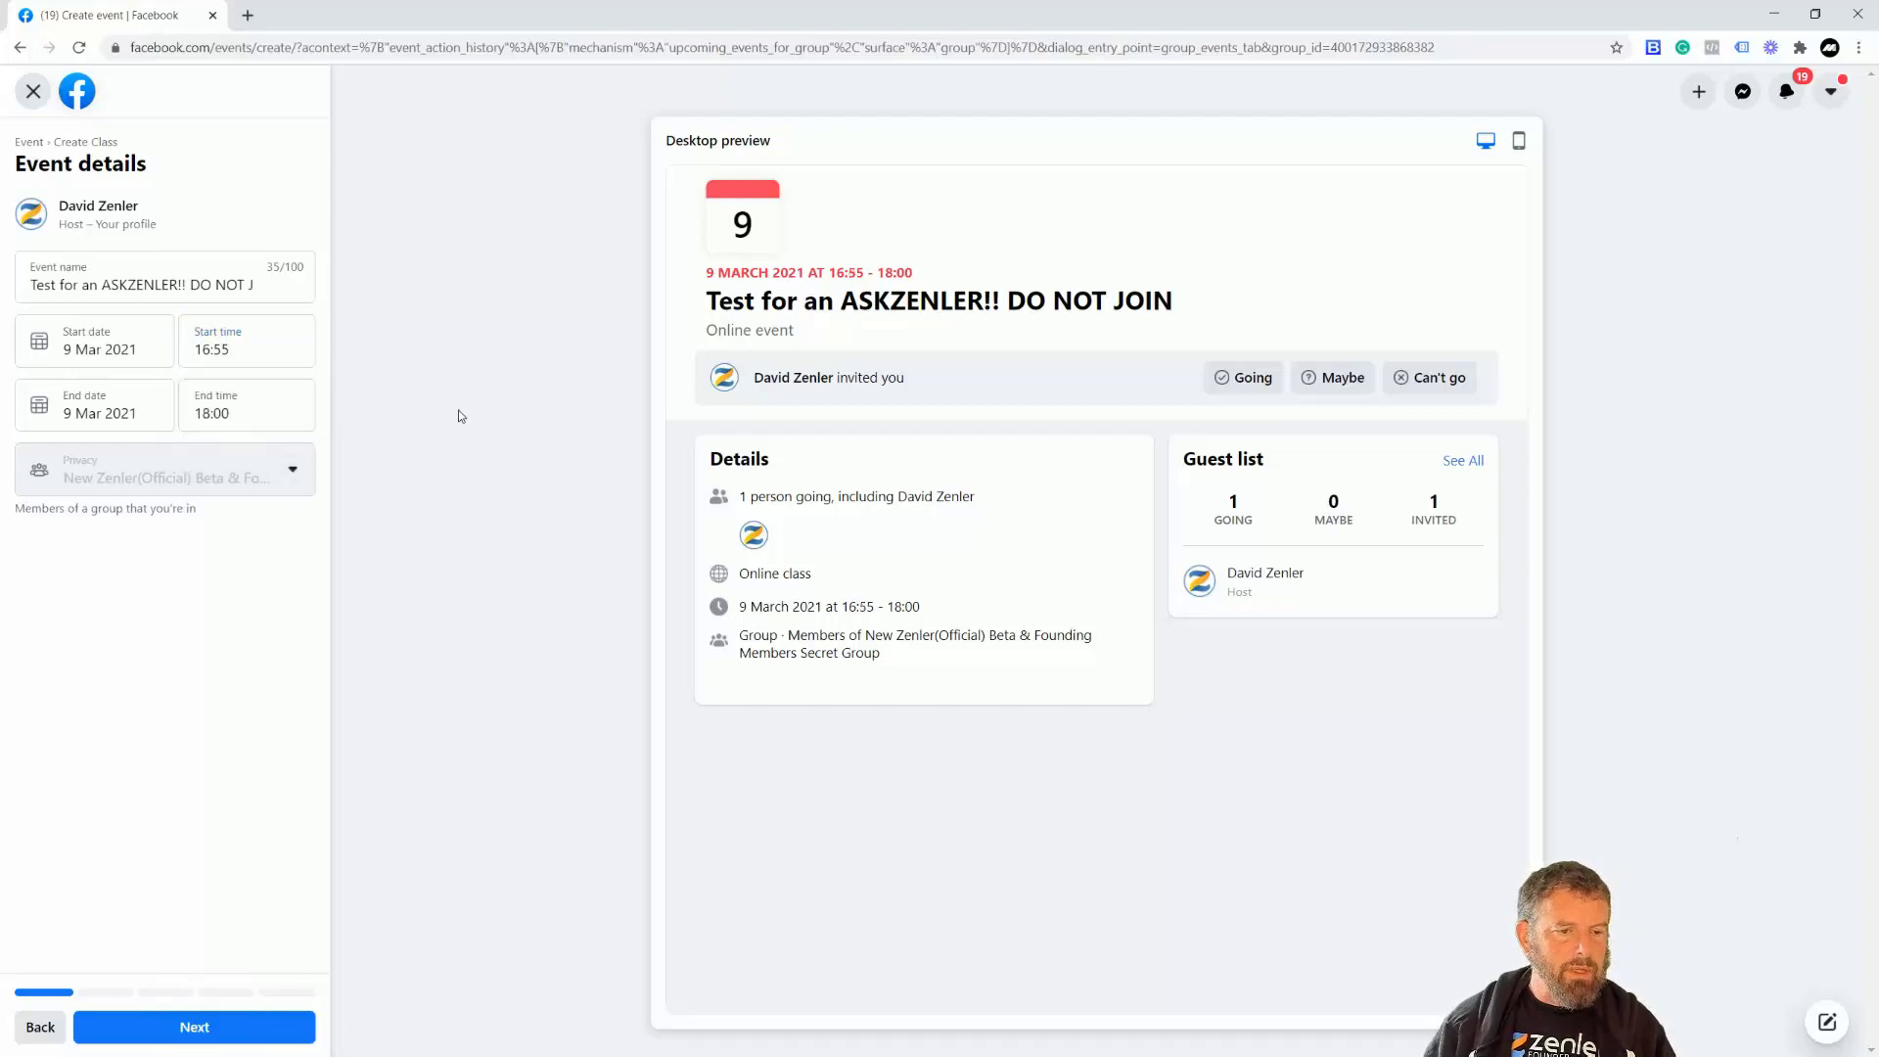
Enter 18:00 as the event's end time.
left_click(236, 412)
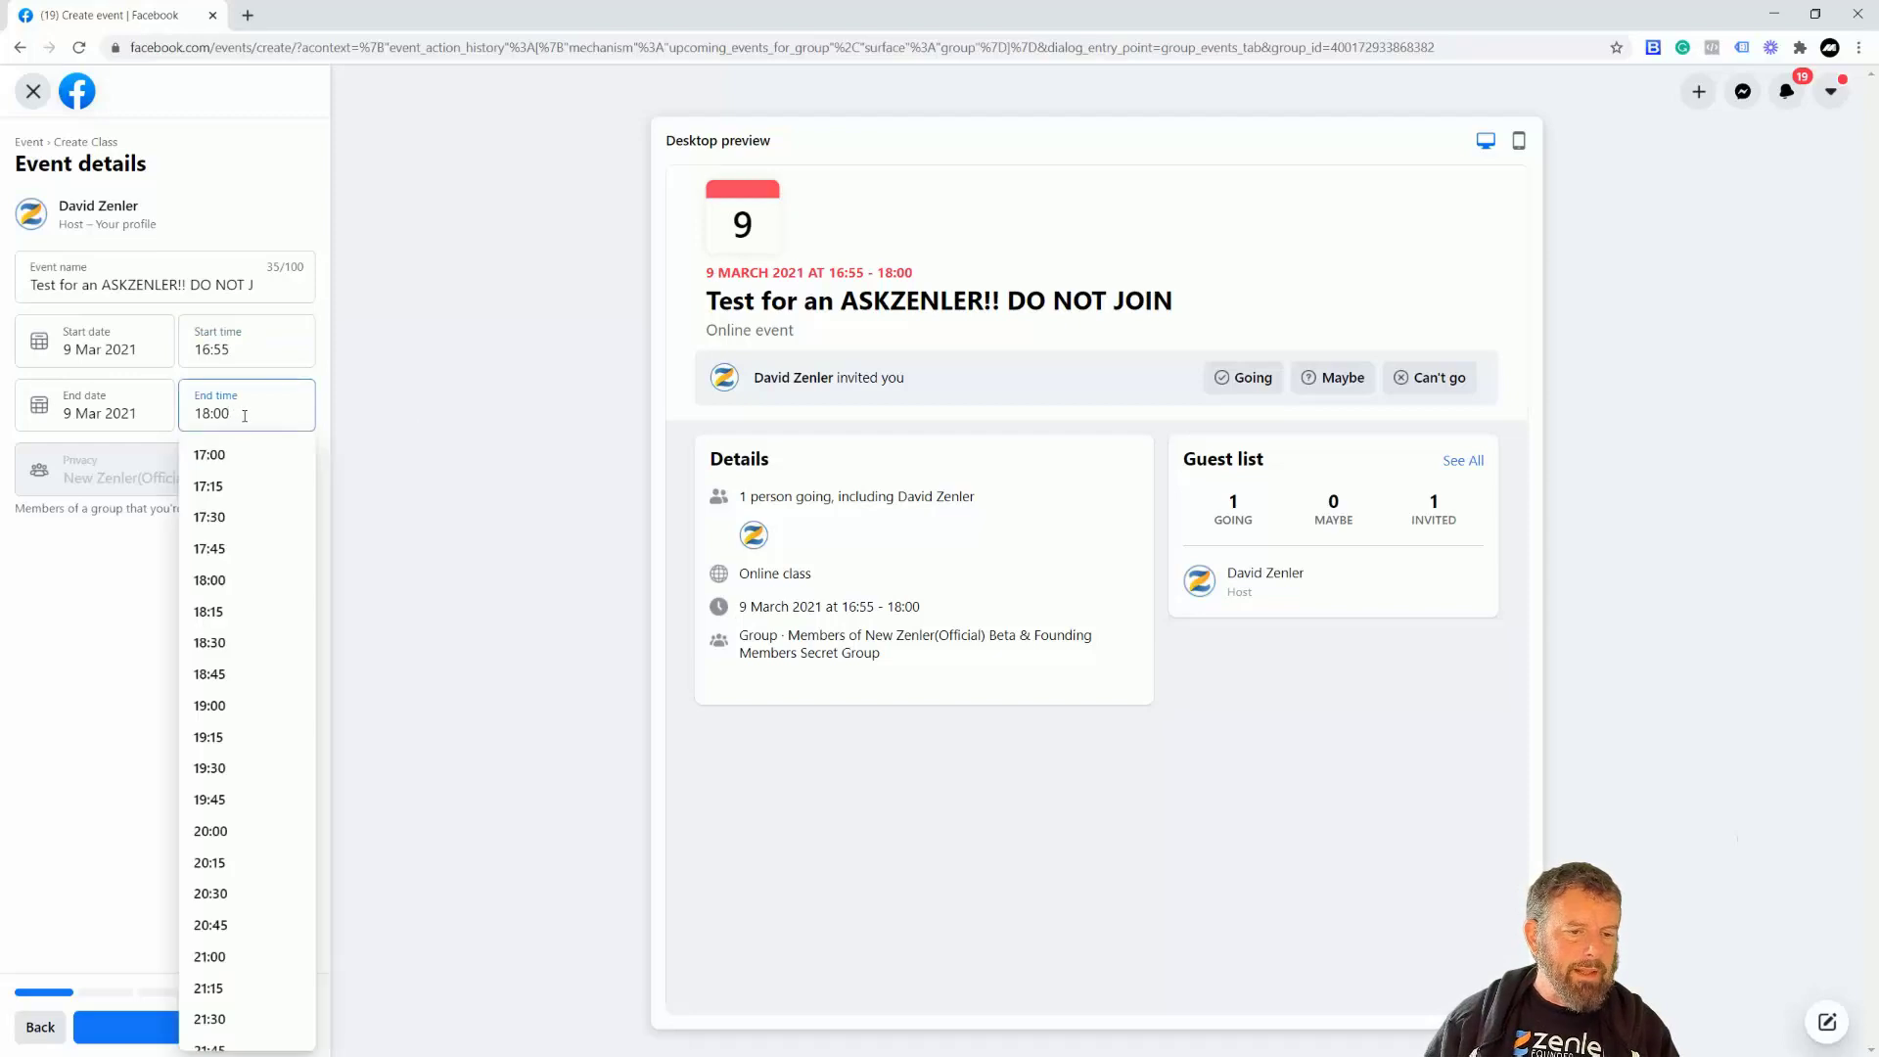
key("ctrl+a")
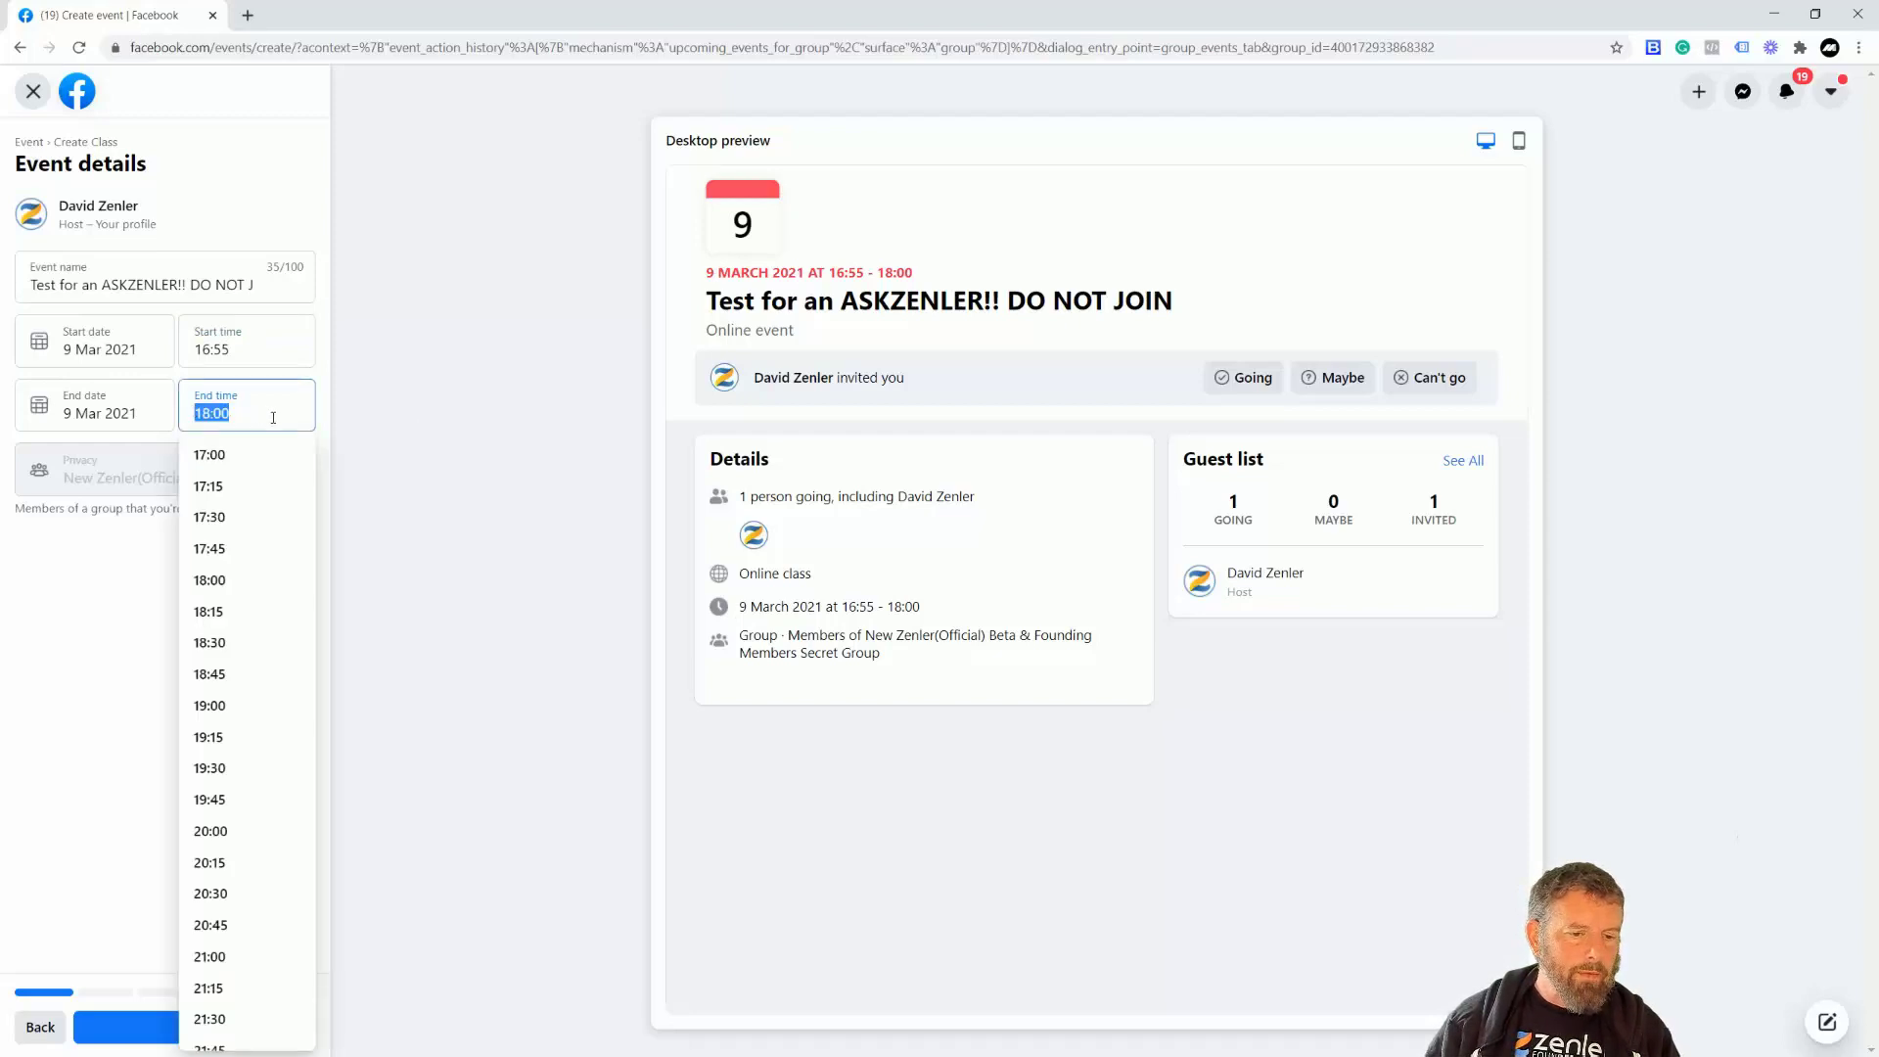
type("1")
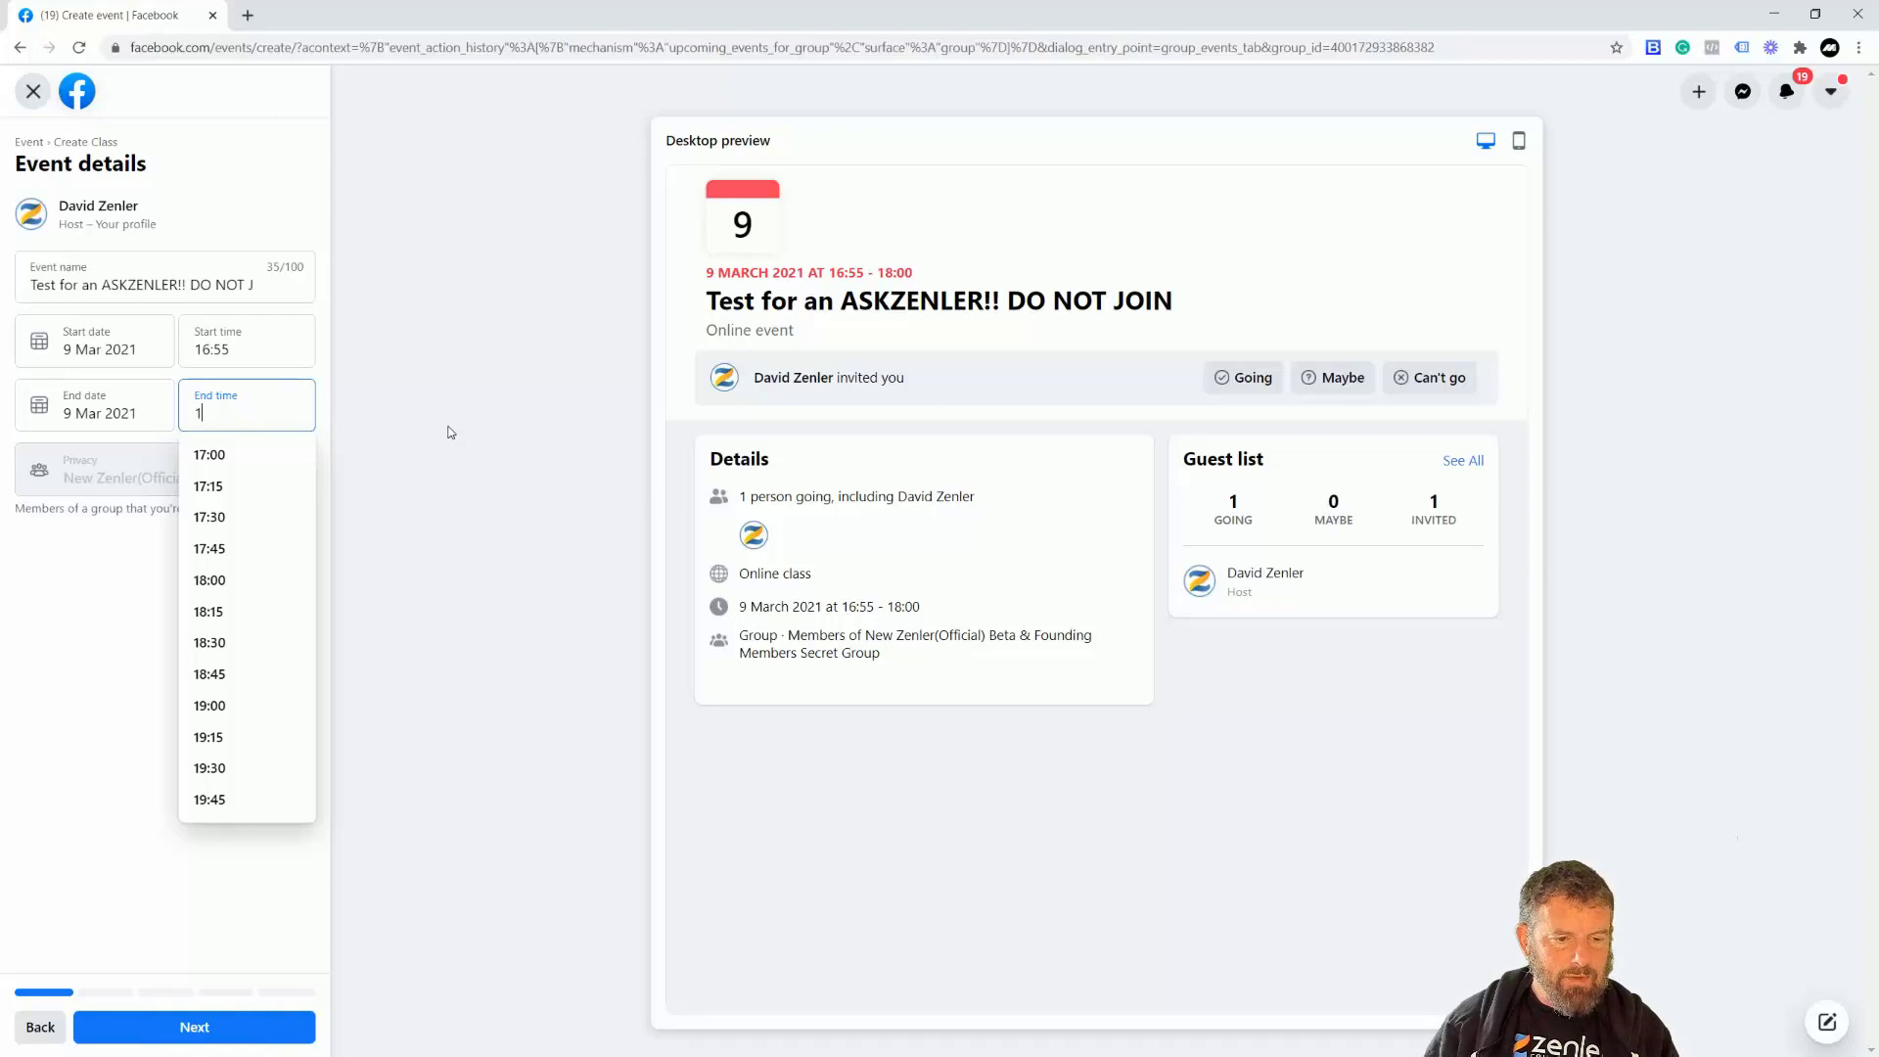
type("8:00")
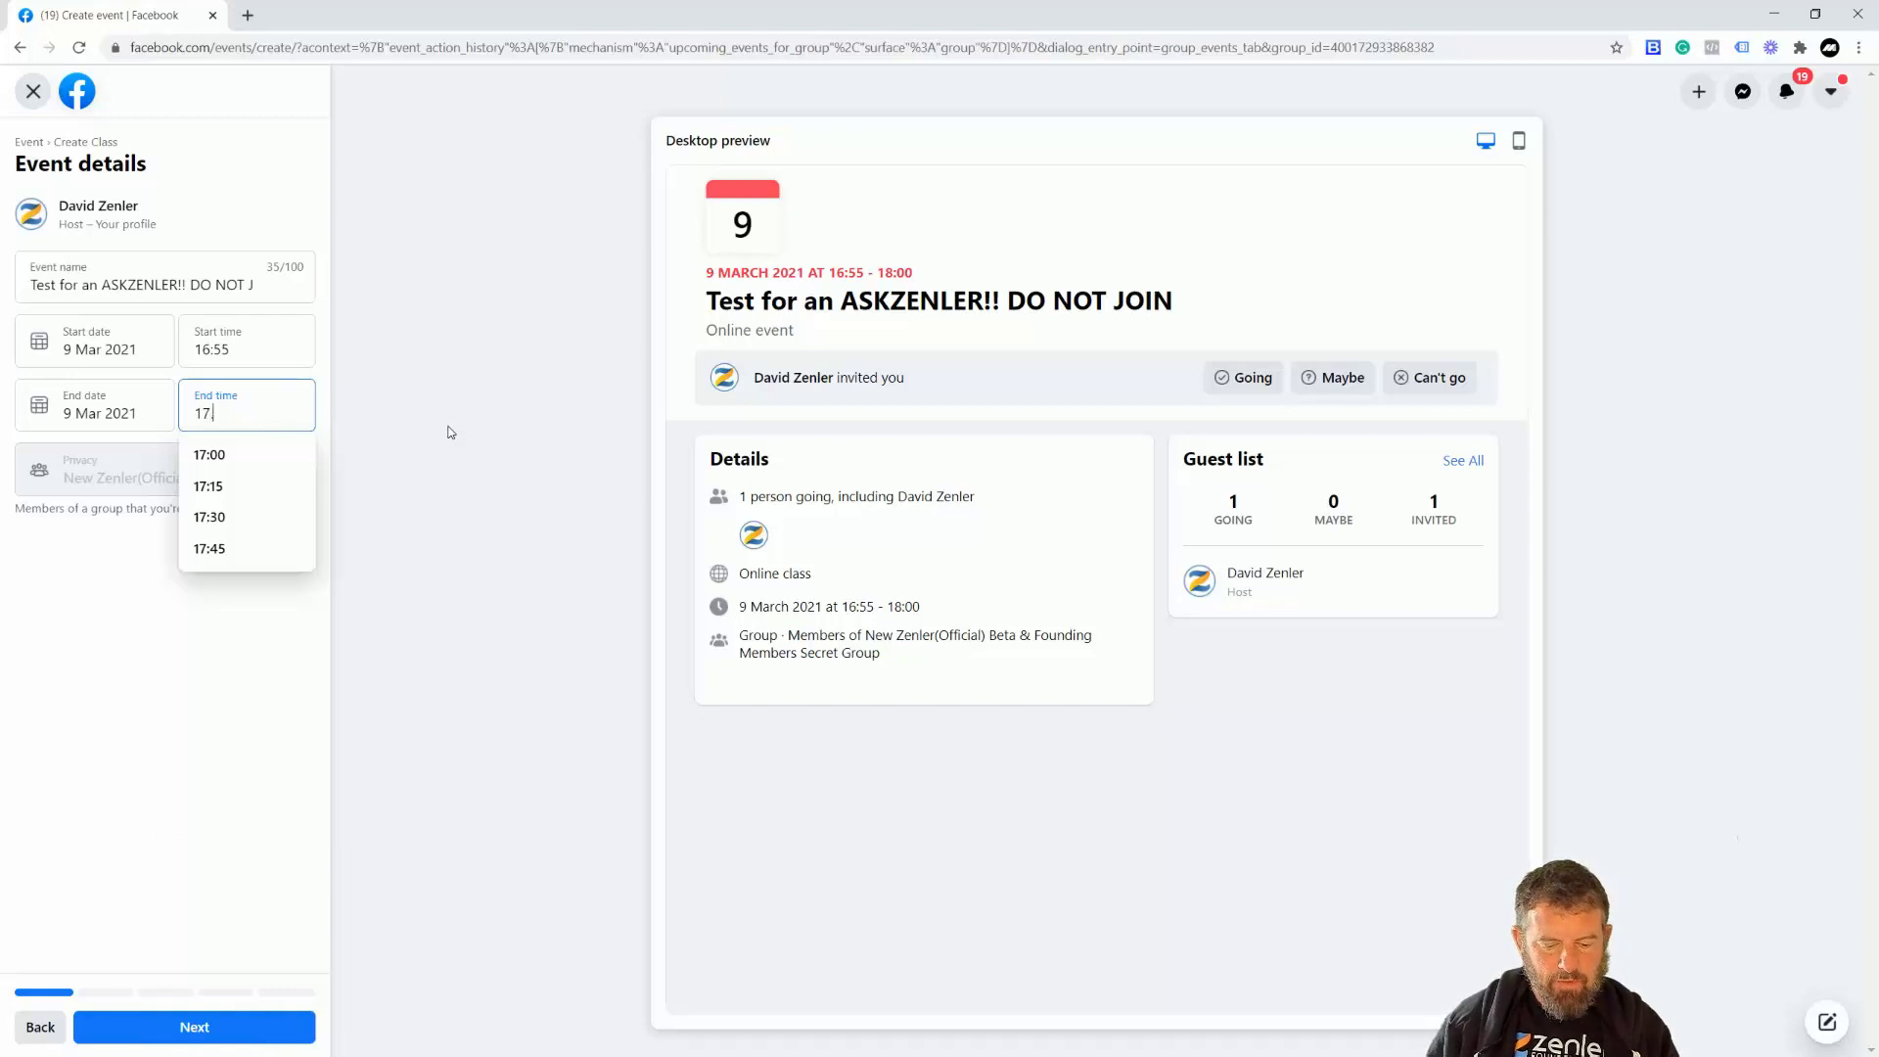
key("Return")
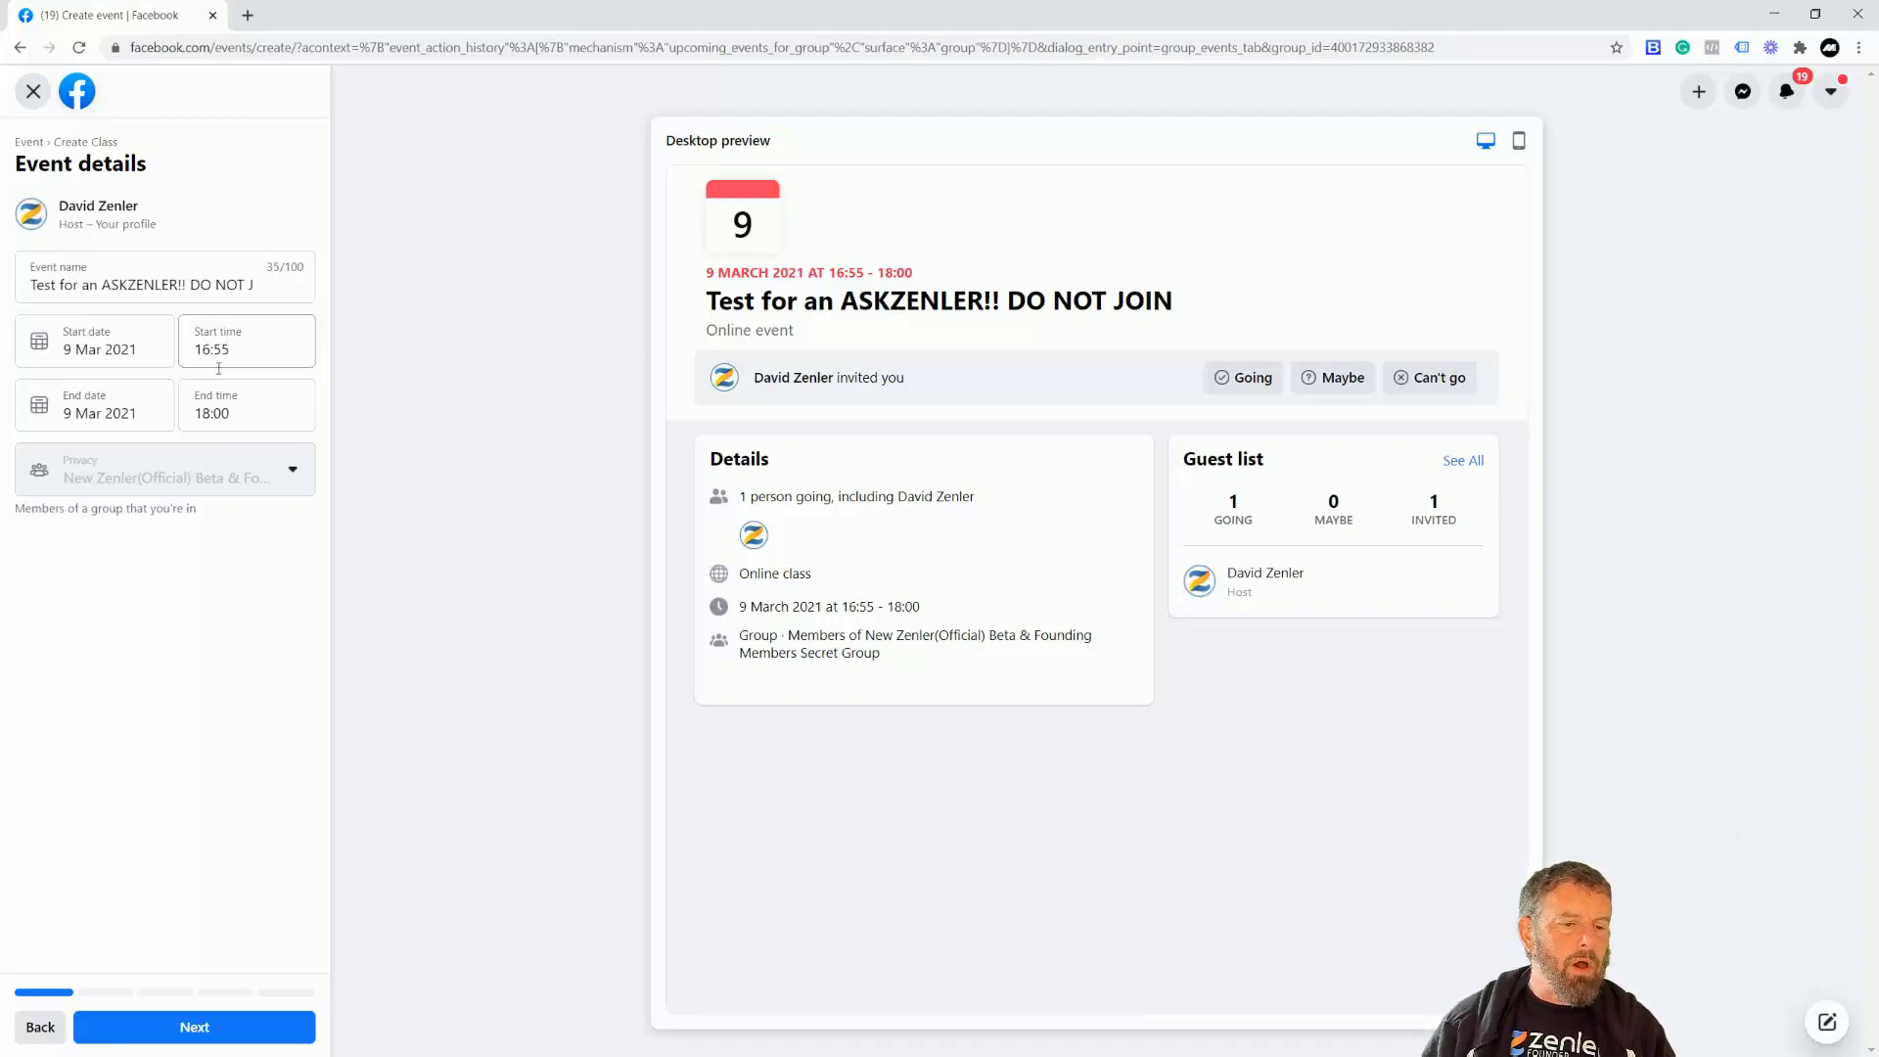
Set the event's end time to 18:25.
left_click(232, 414)
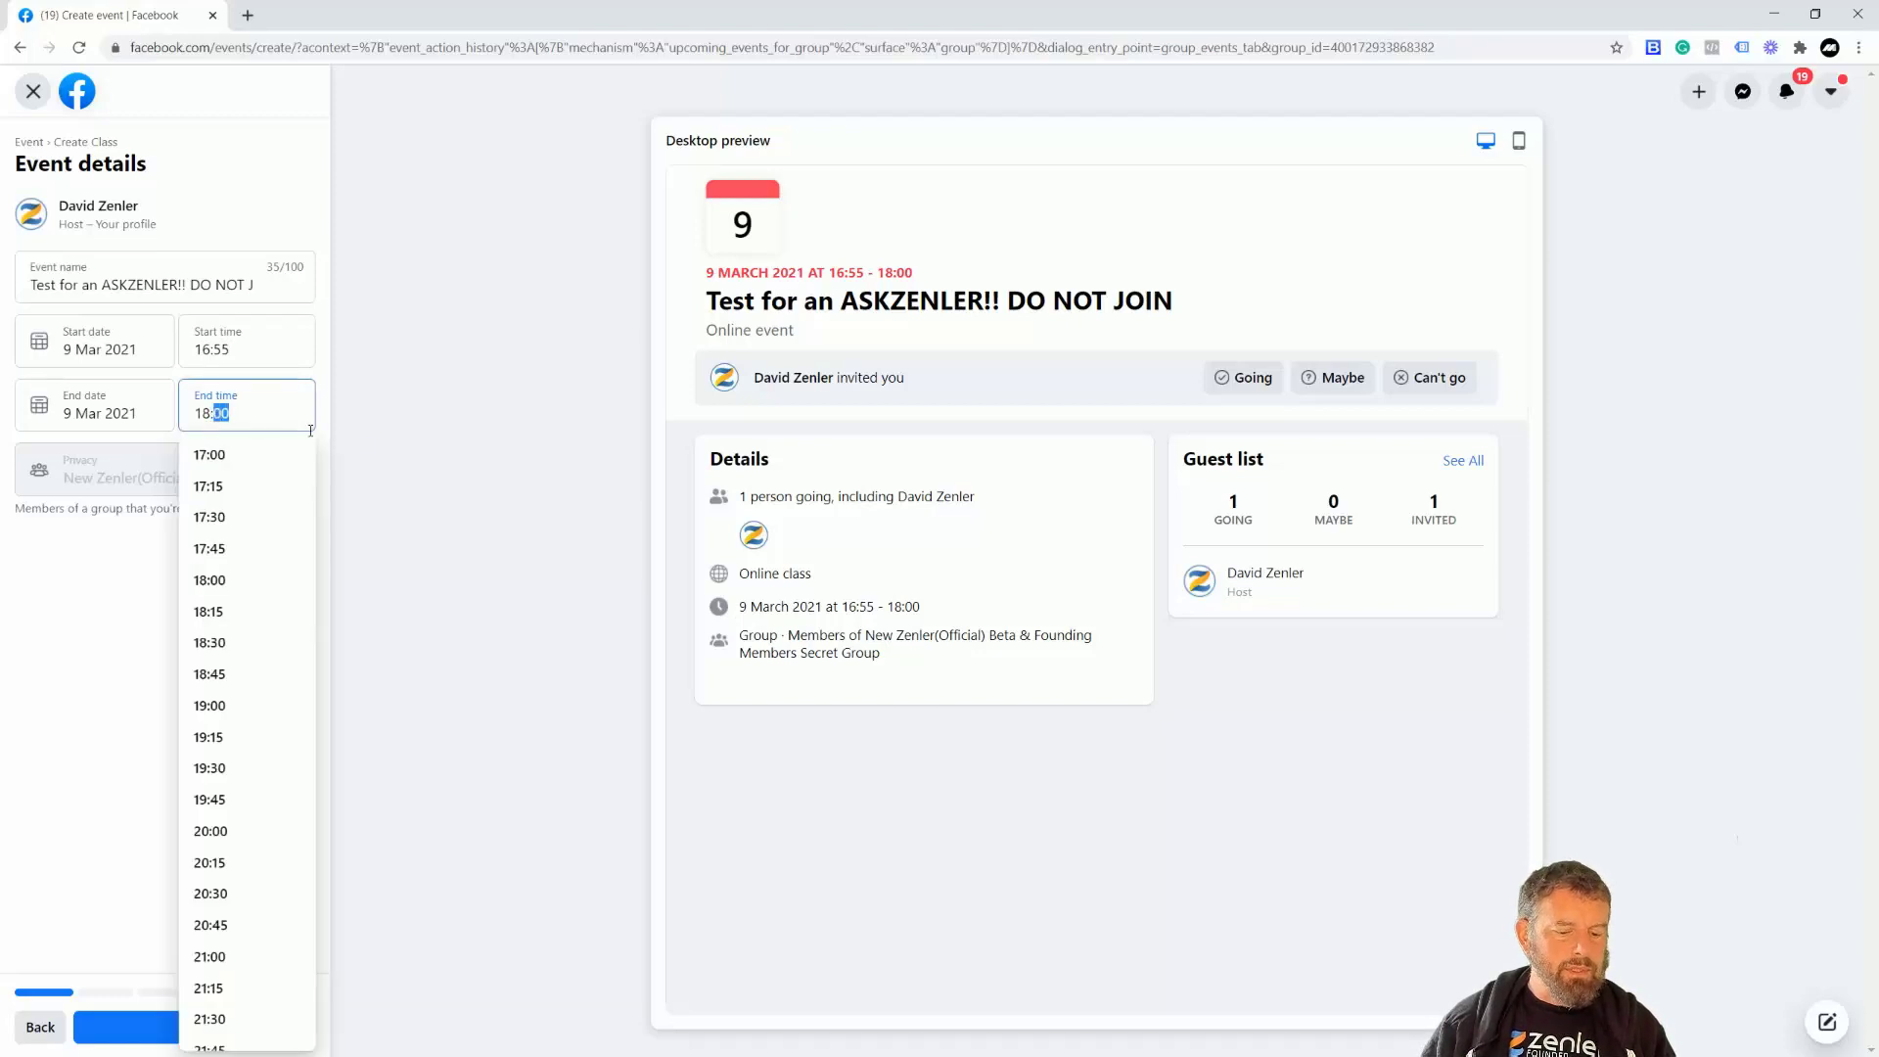
type("25")
left_click(439, 474)
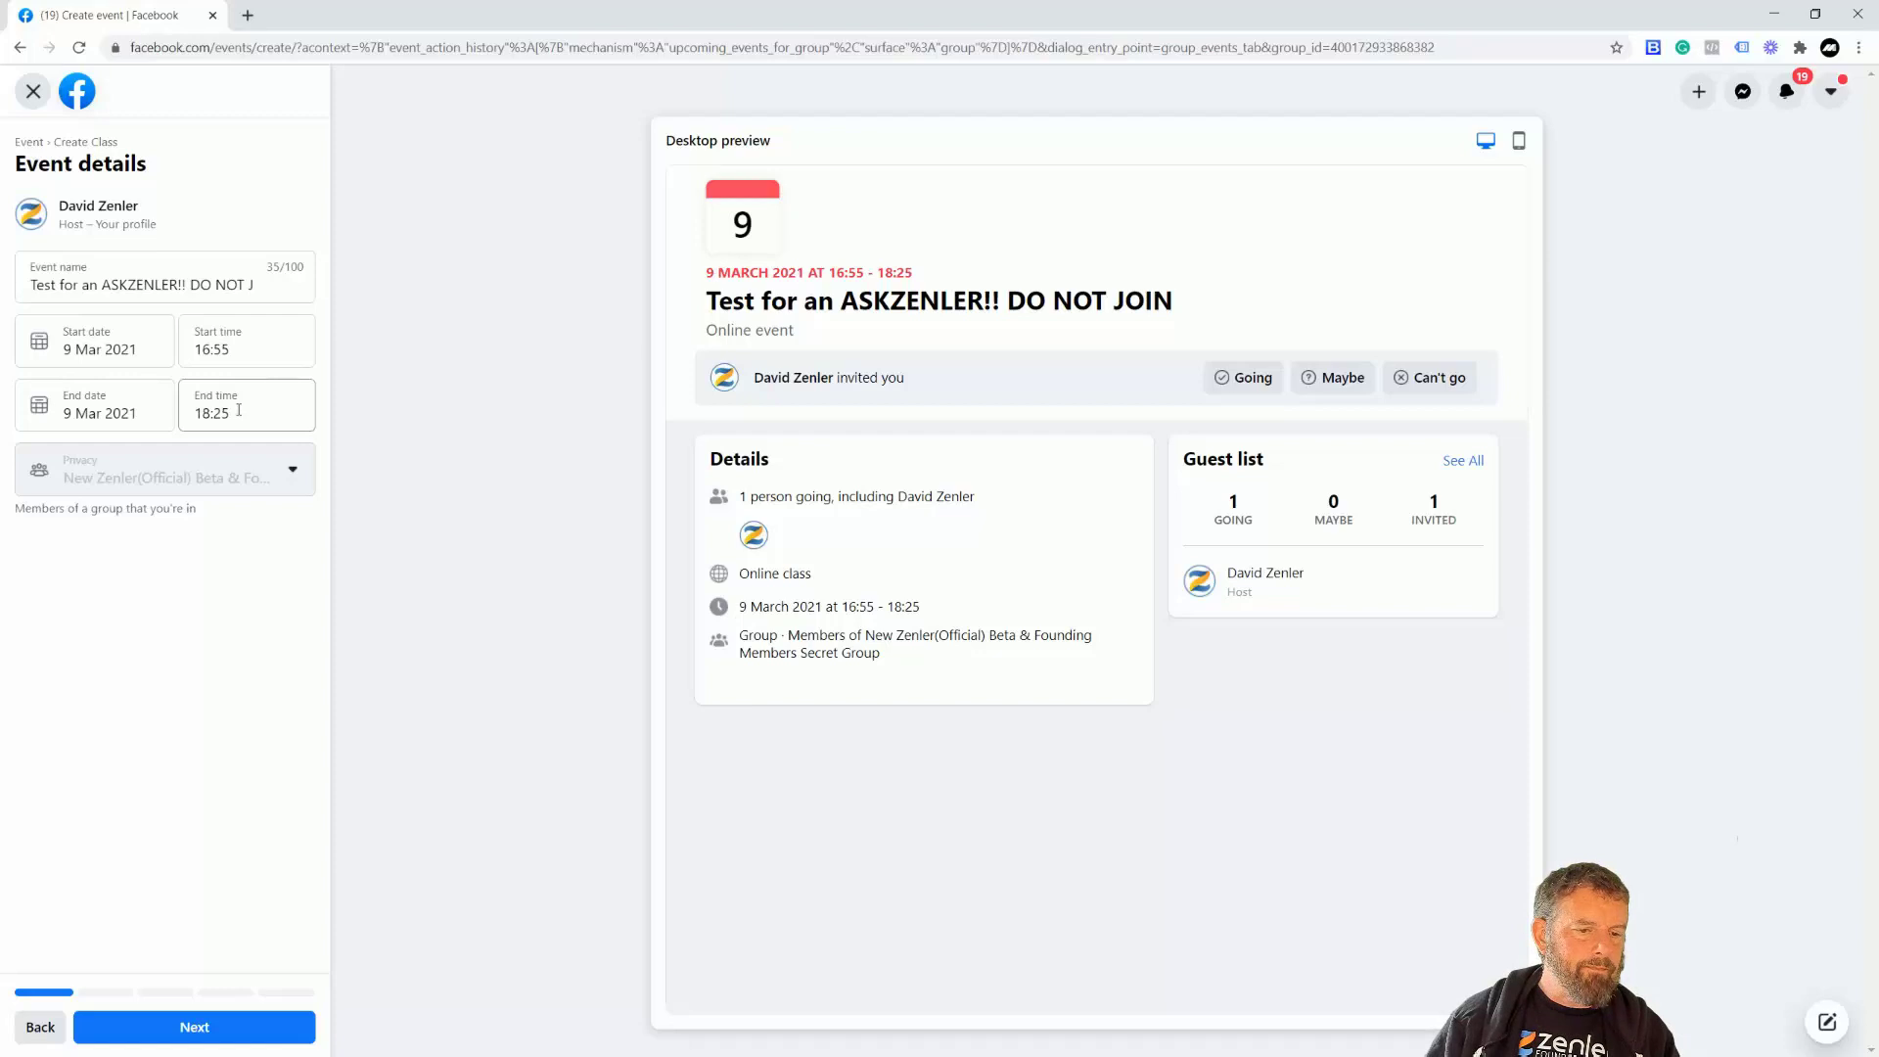
Change the event's end time to 17:25 and return it to 18:25.
left_click(205, 413)
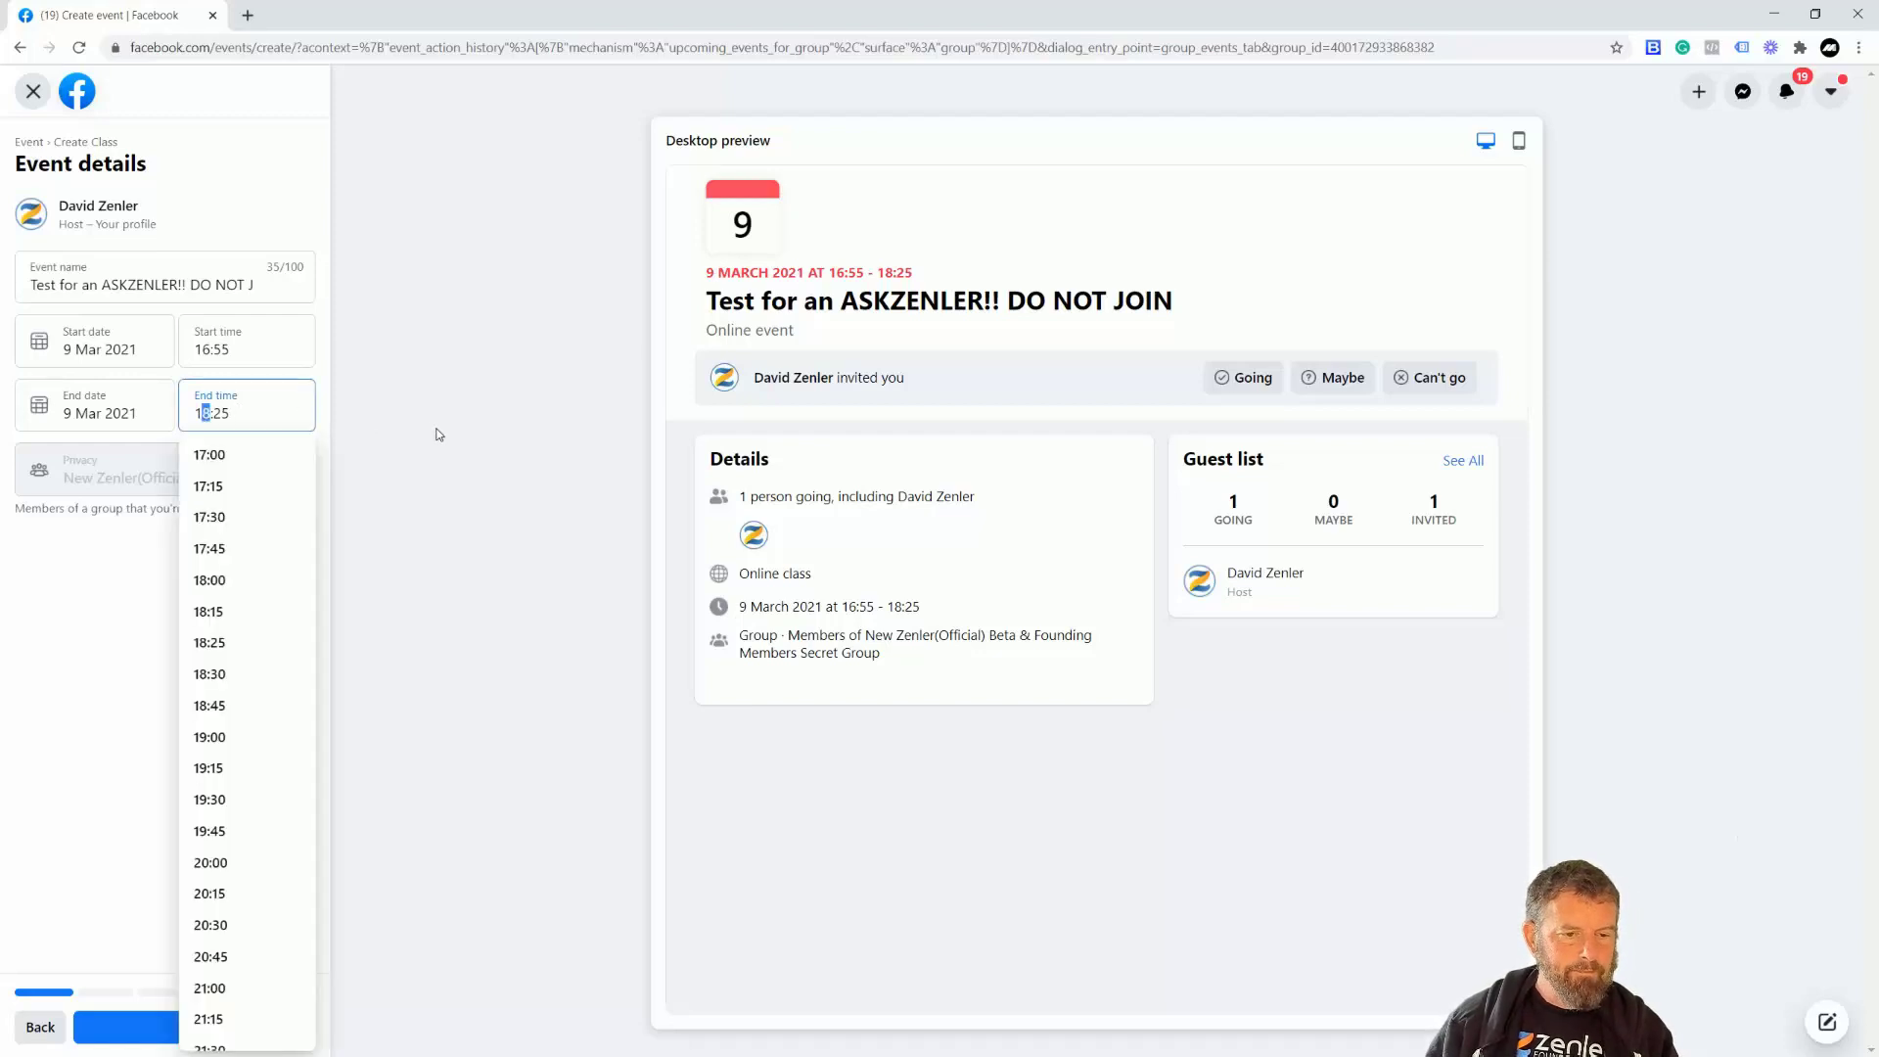
type("7")
left_click(494, 439)
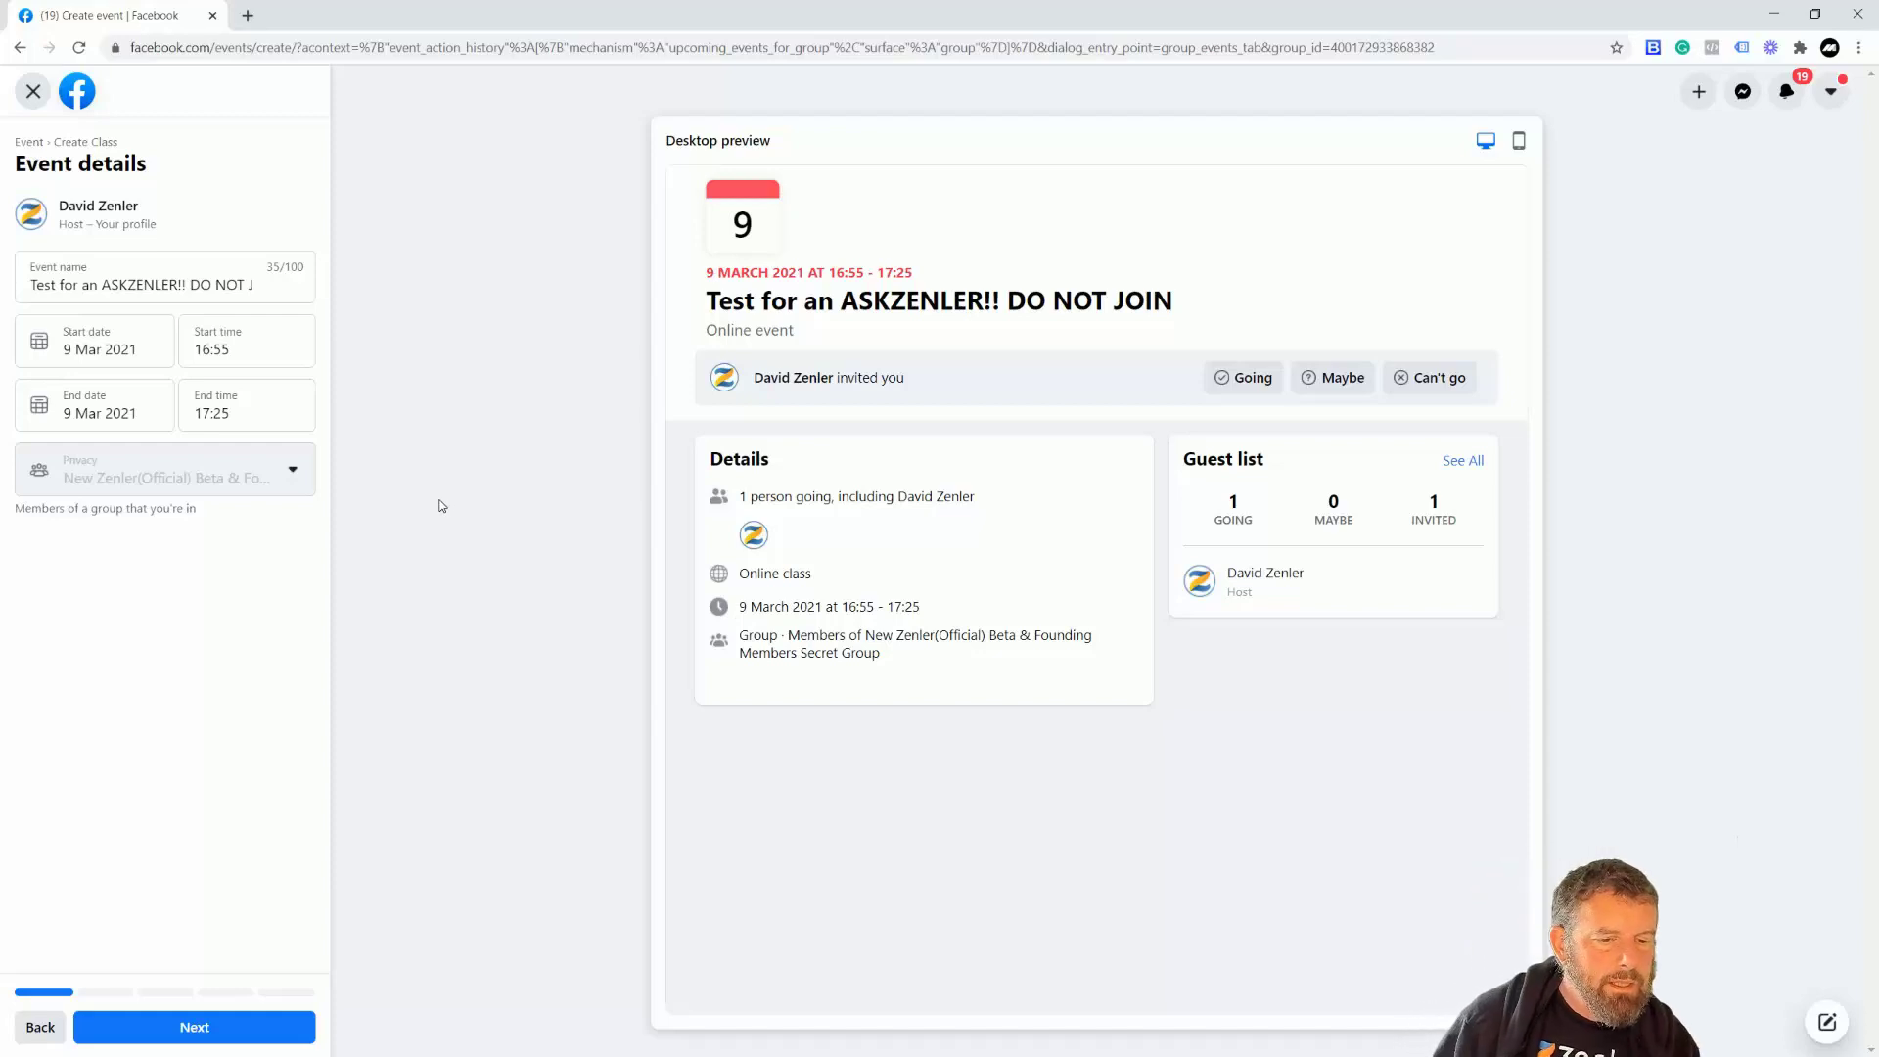
left_click_drag(210, 413, 203, 413)
type("8")
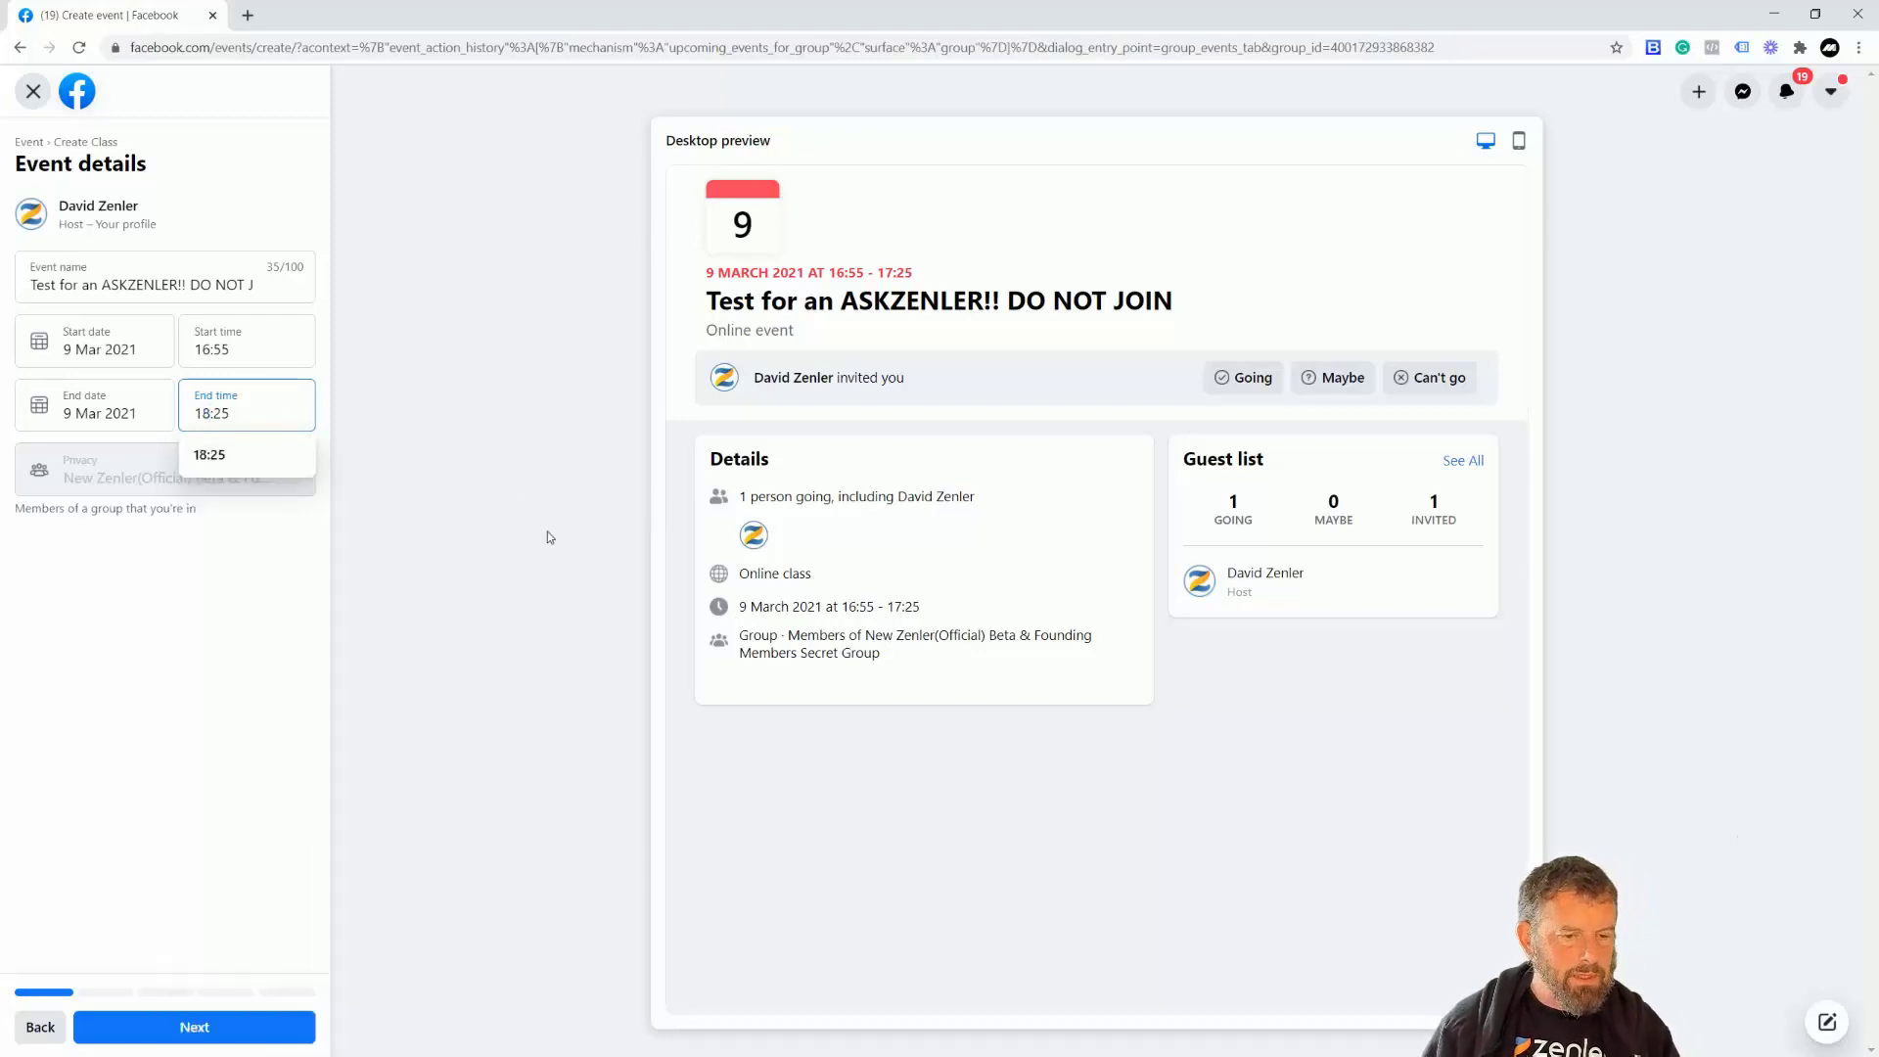
left_click(509, 538)
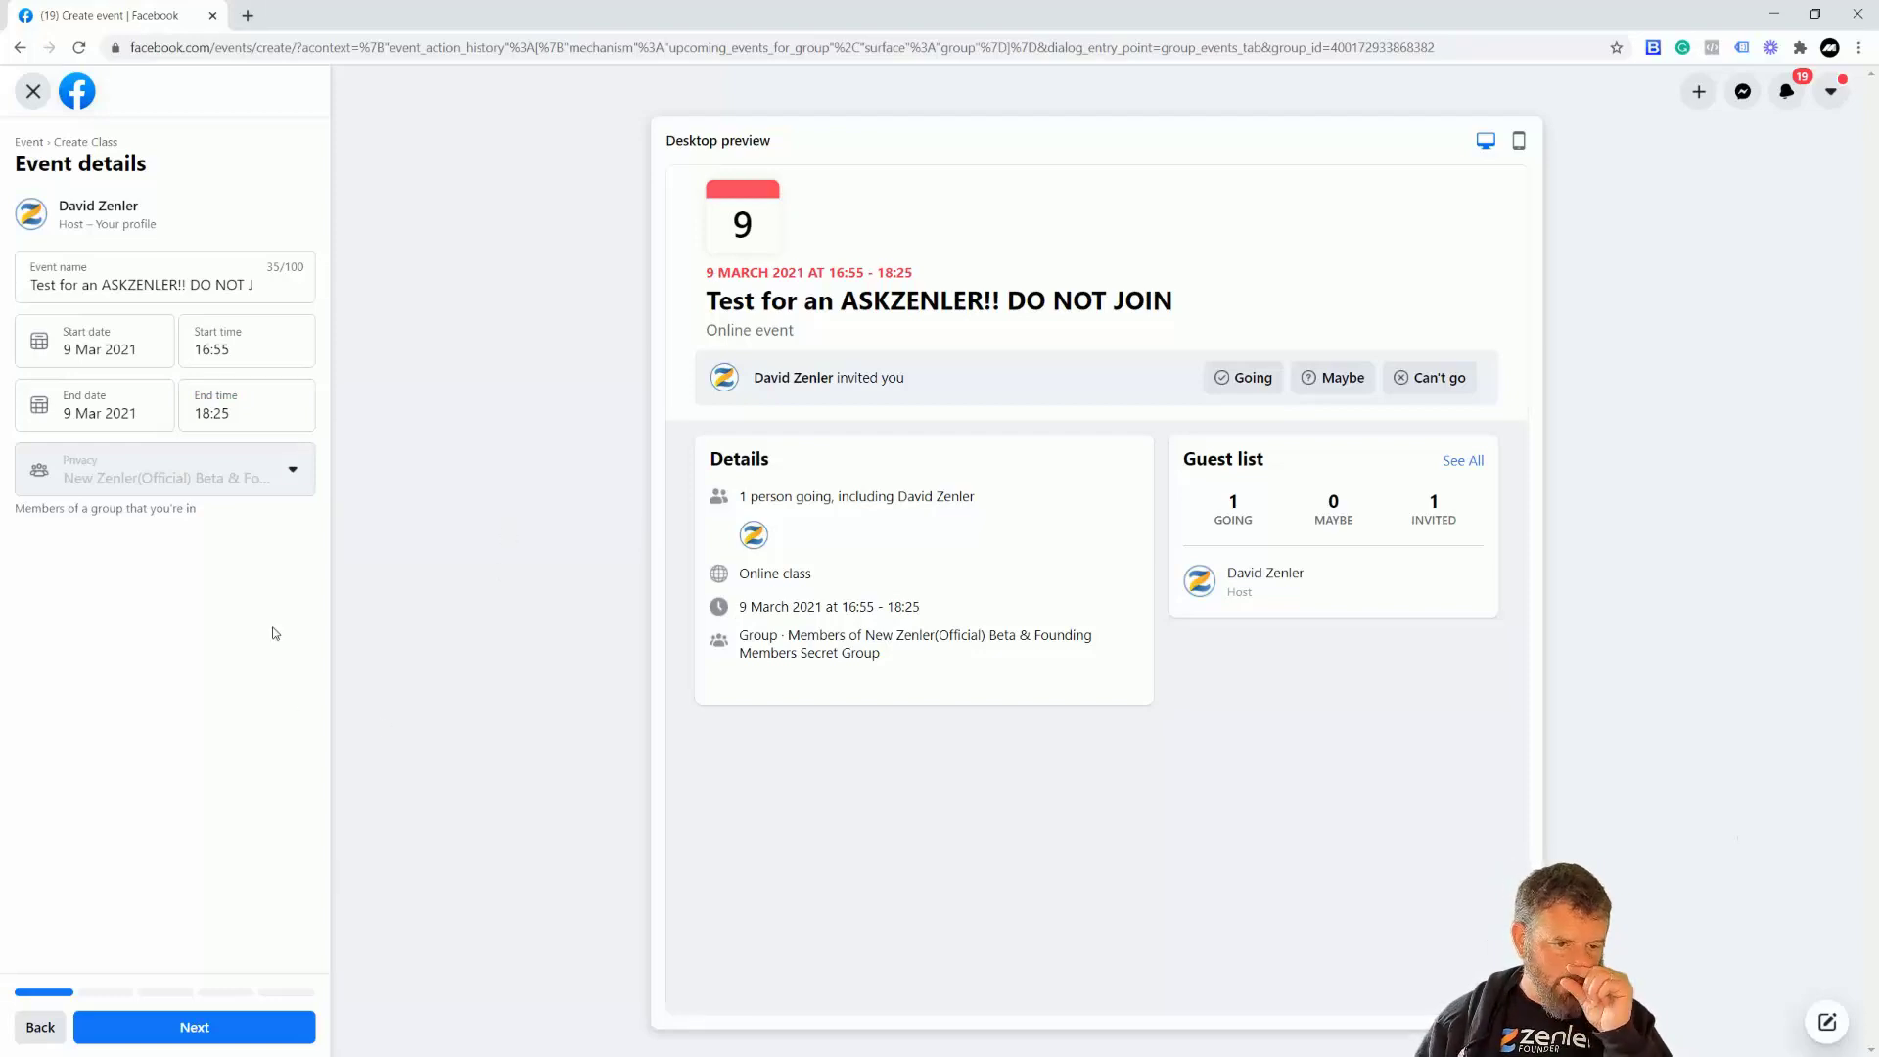
Continue to the event's location settings, choose Facebook Live as the way to join, and acknowledge the Facebook Live information.
left_click(181, 1032)
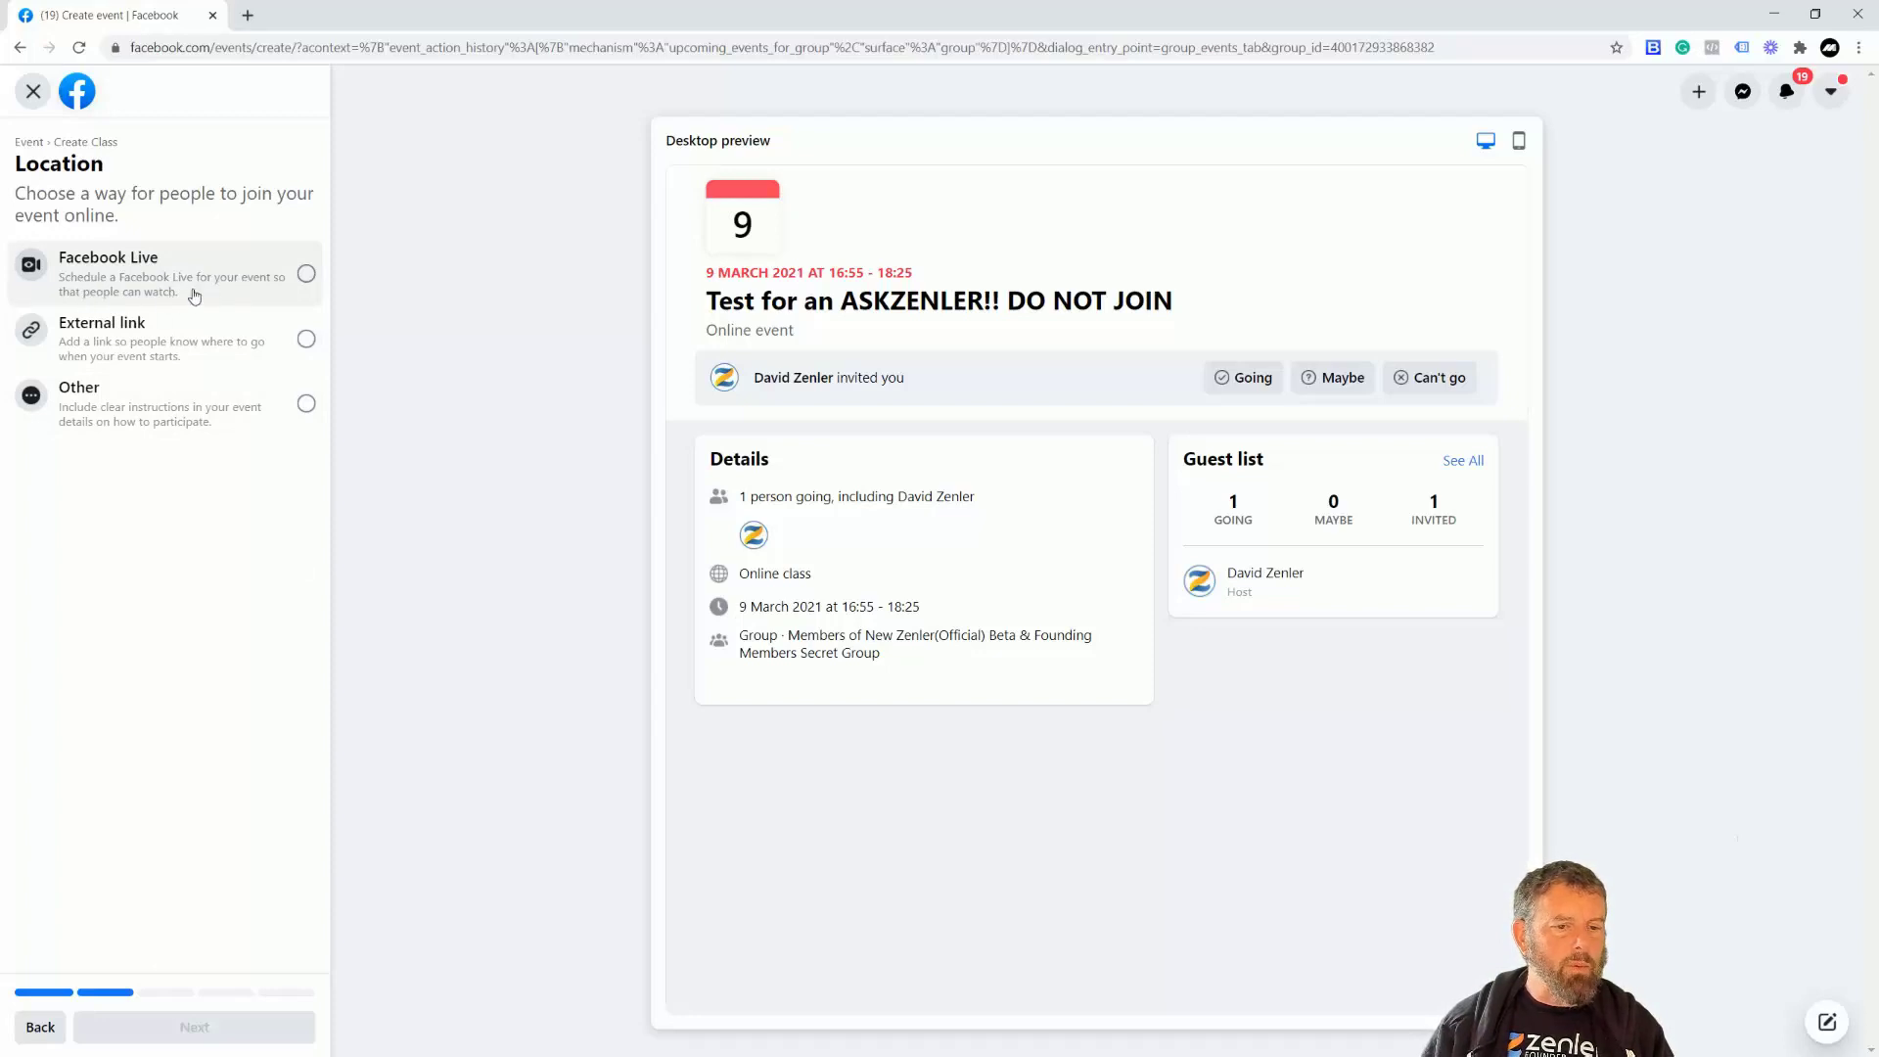
left_click(305, 273)
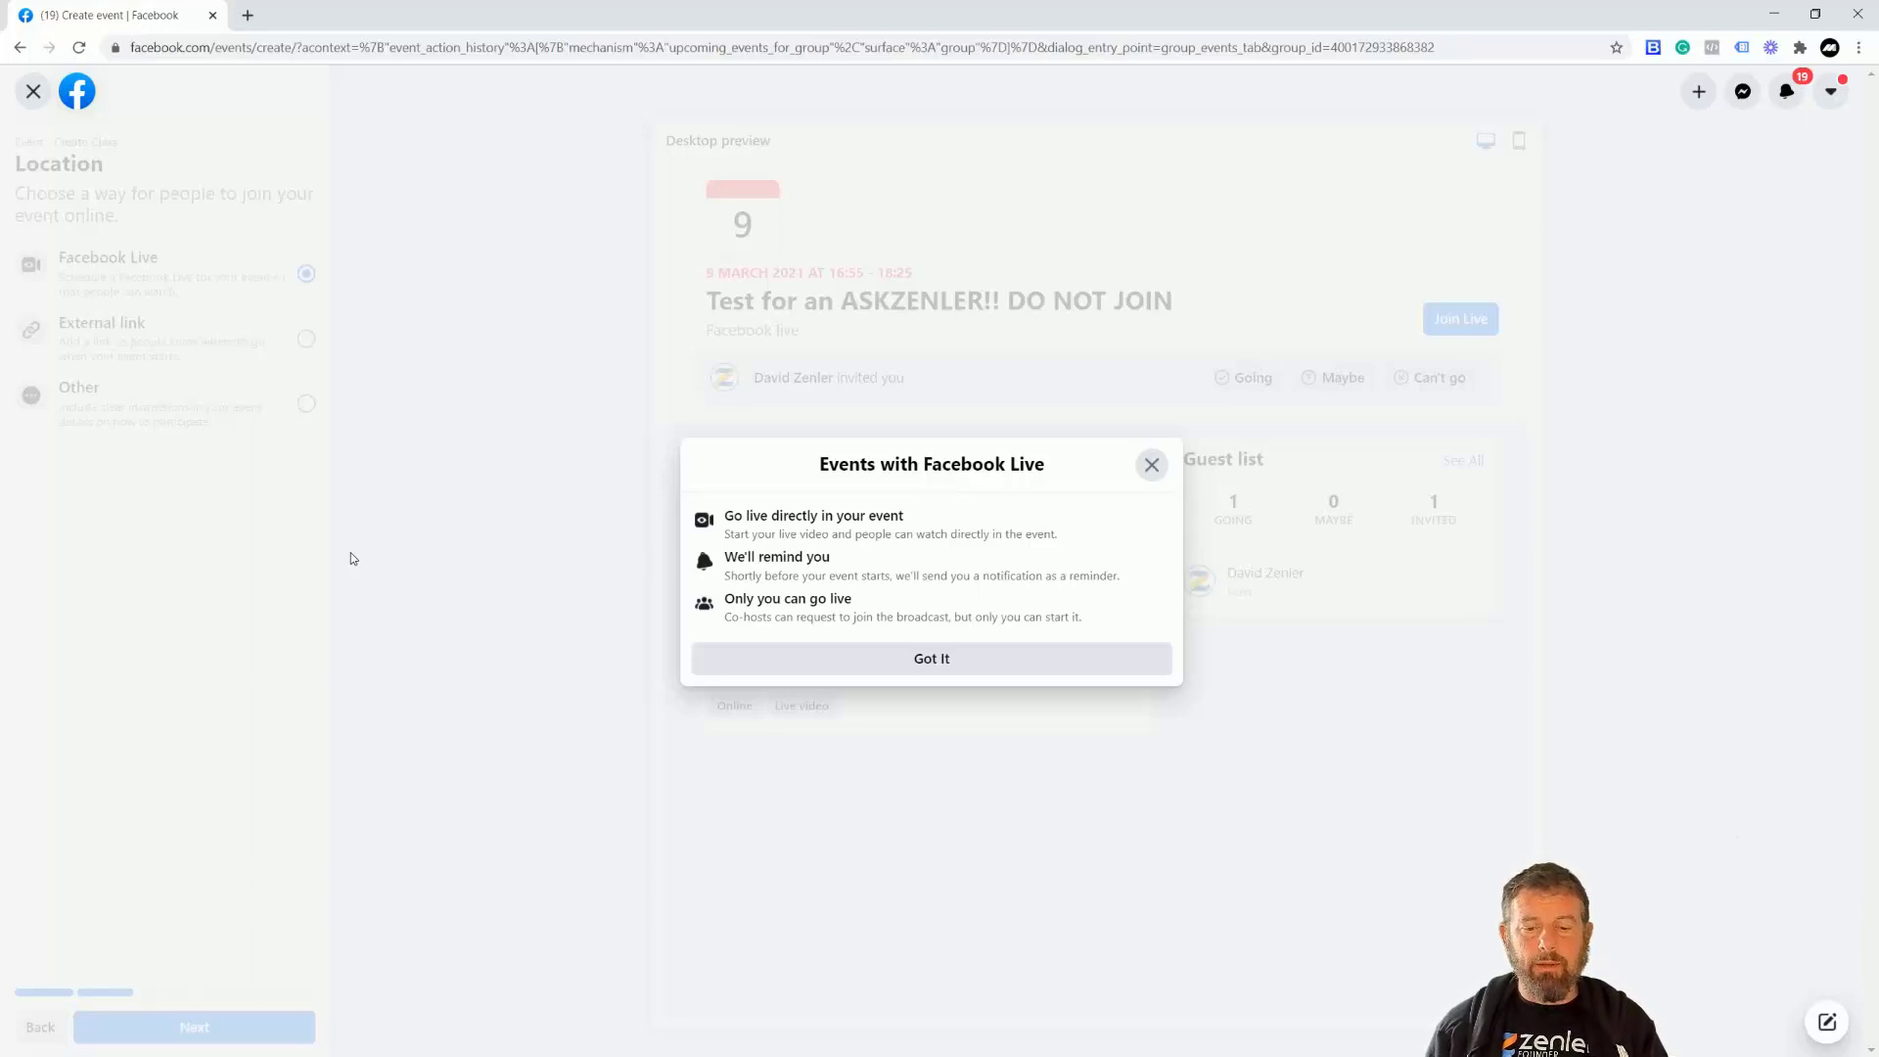
left_click(942, 661)
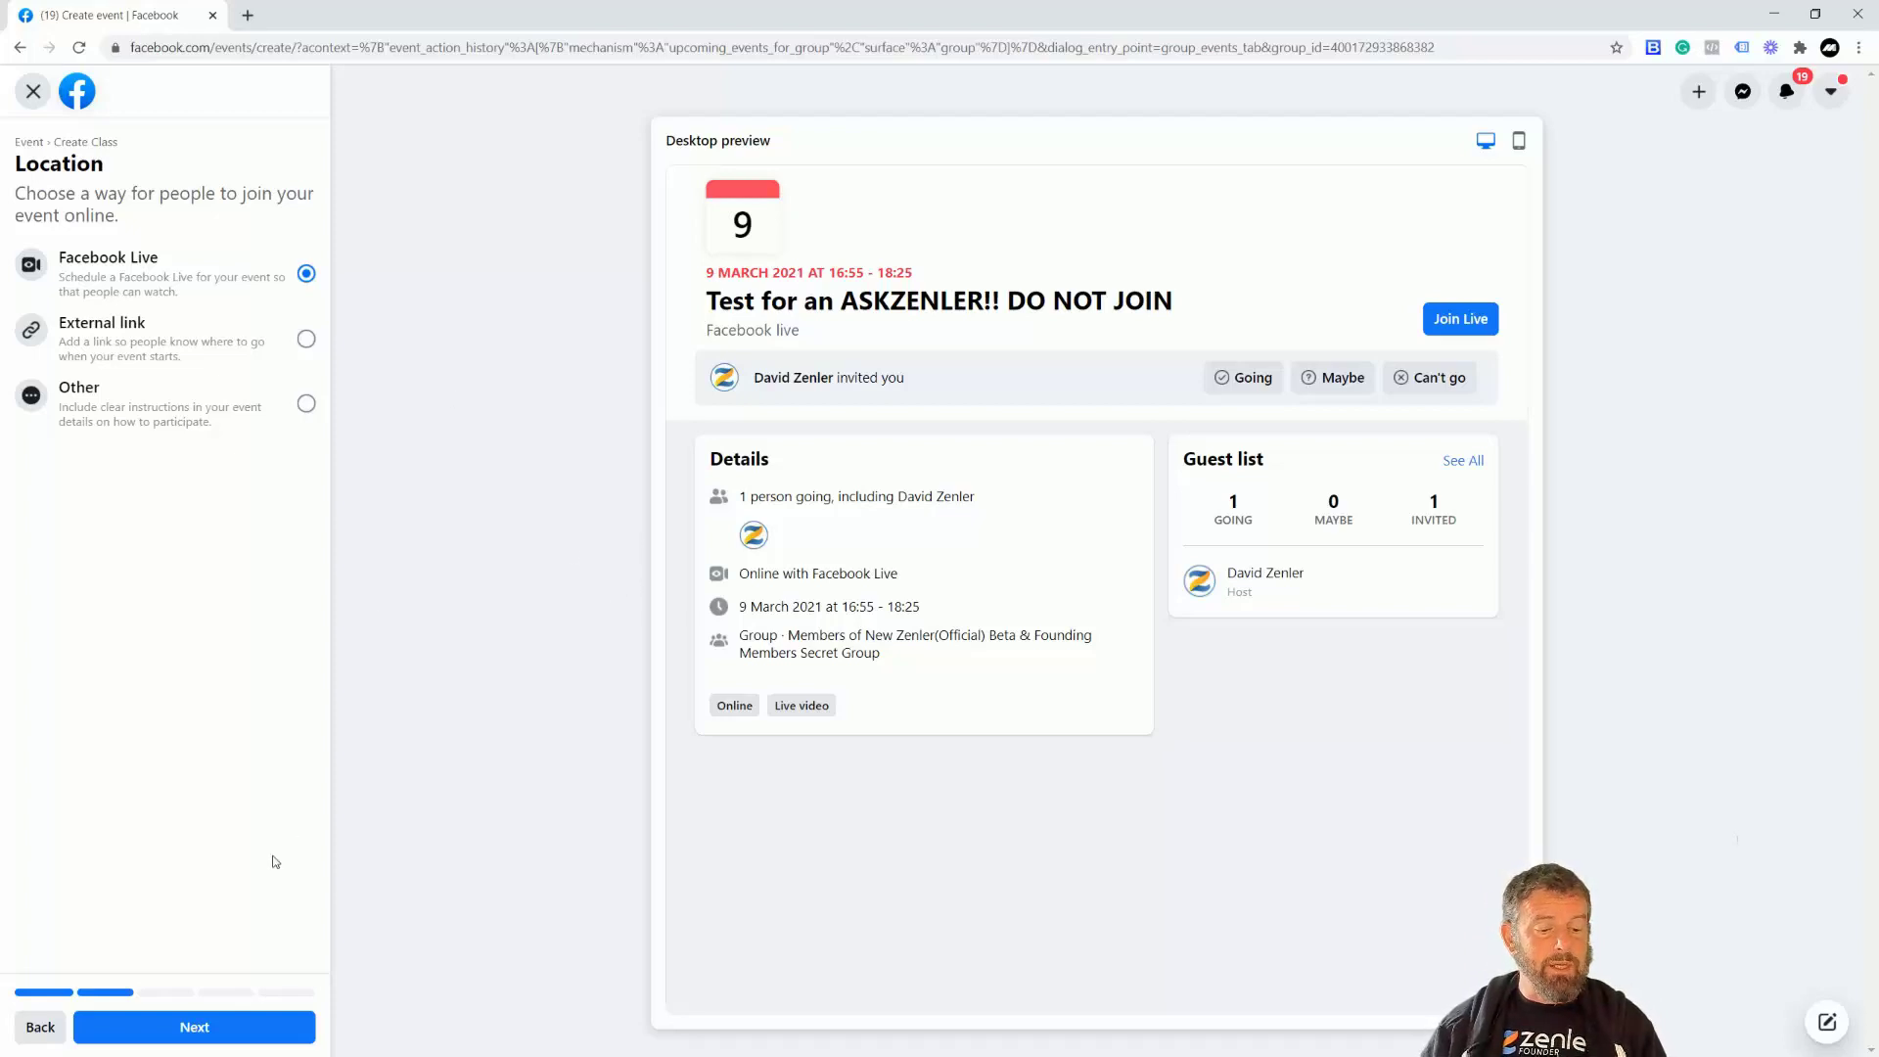
Continue to the event description and enter "Please dont join this is a test for an askzenler video and will go into the complete guide as well.".
left_click(196, 1026)
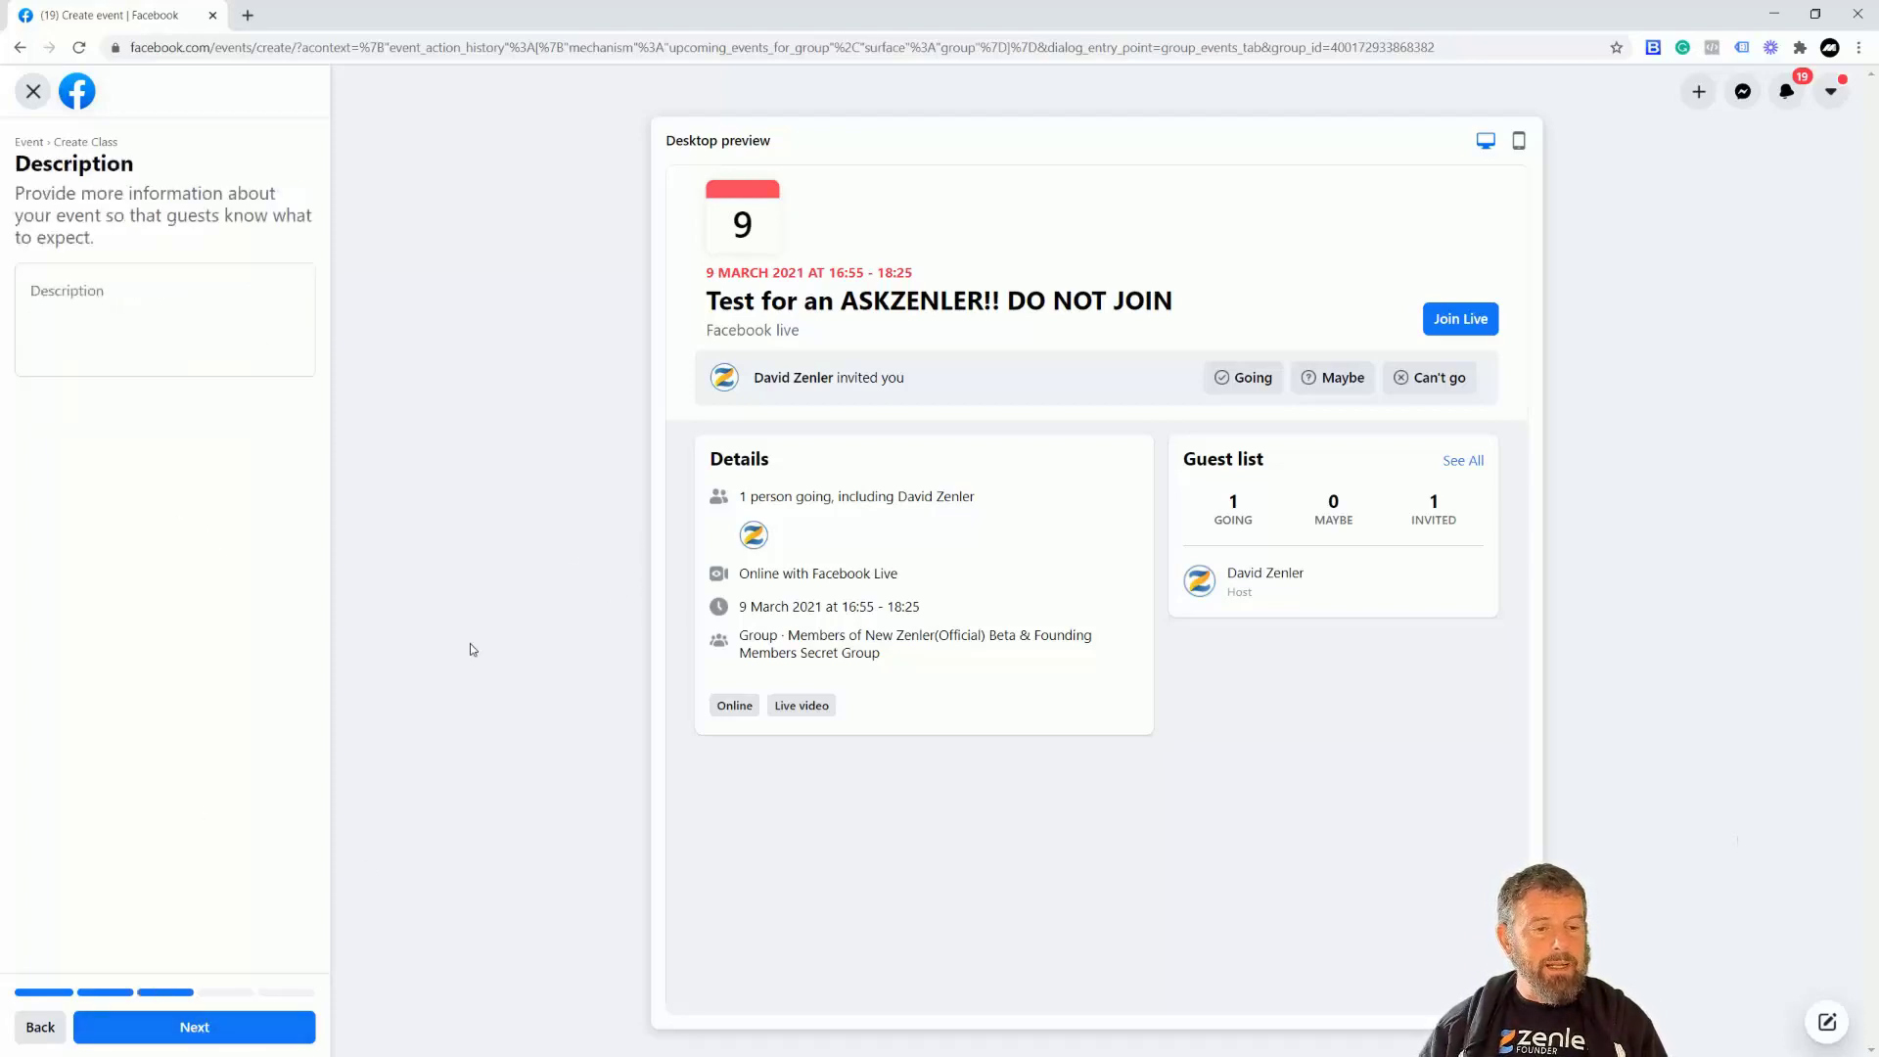
left_click(218, 316)
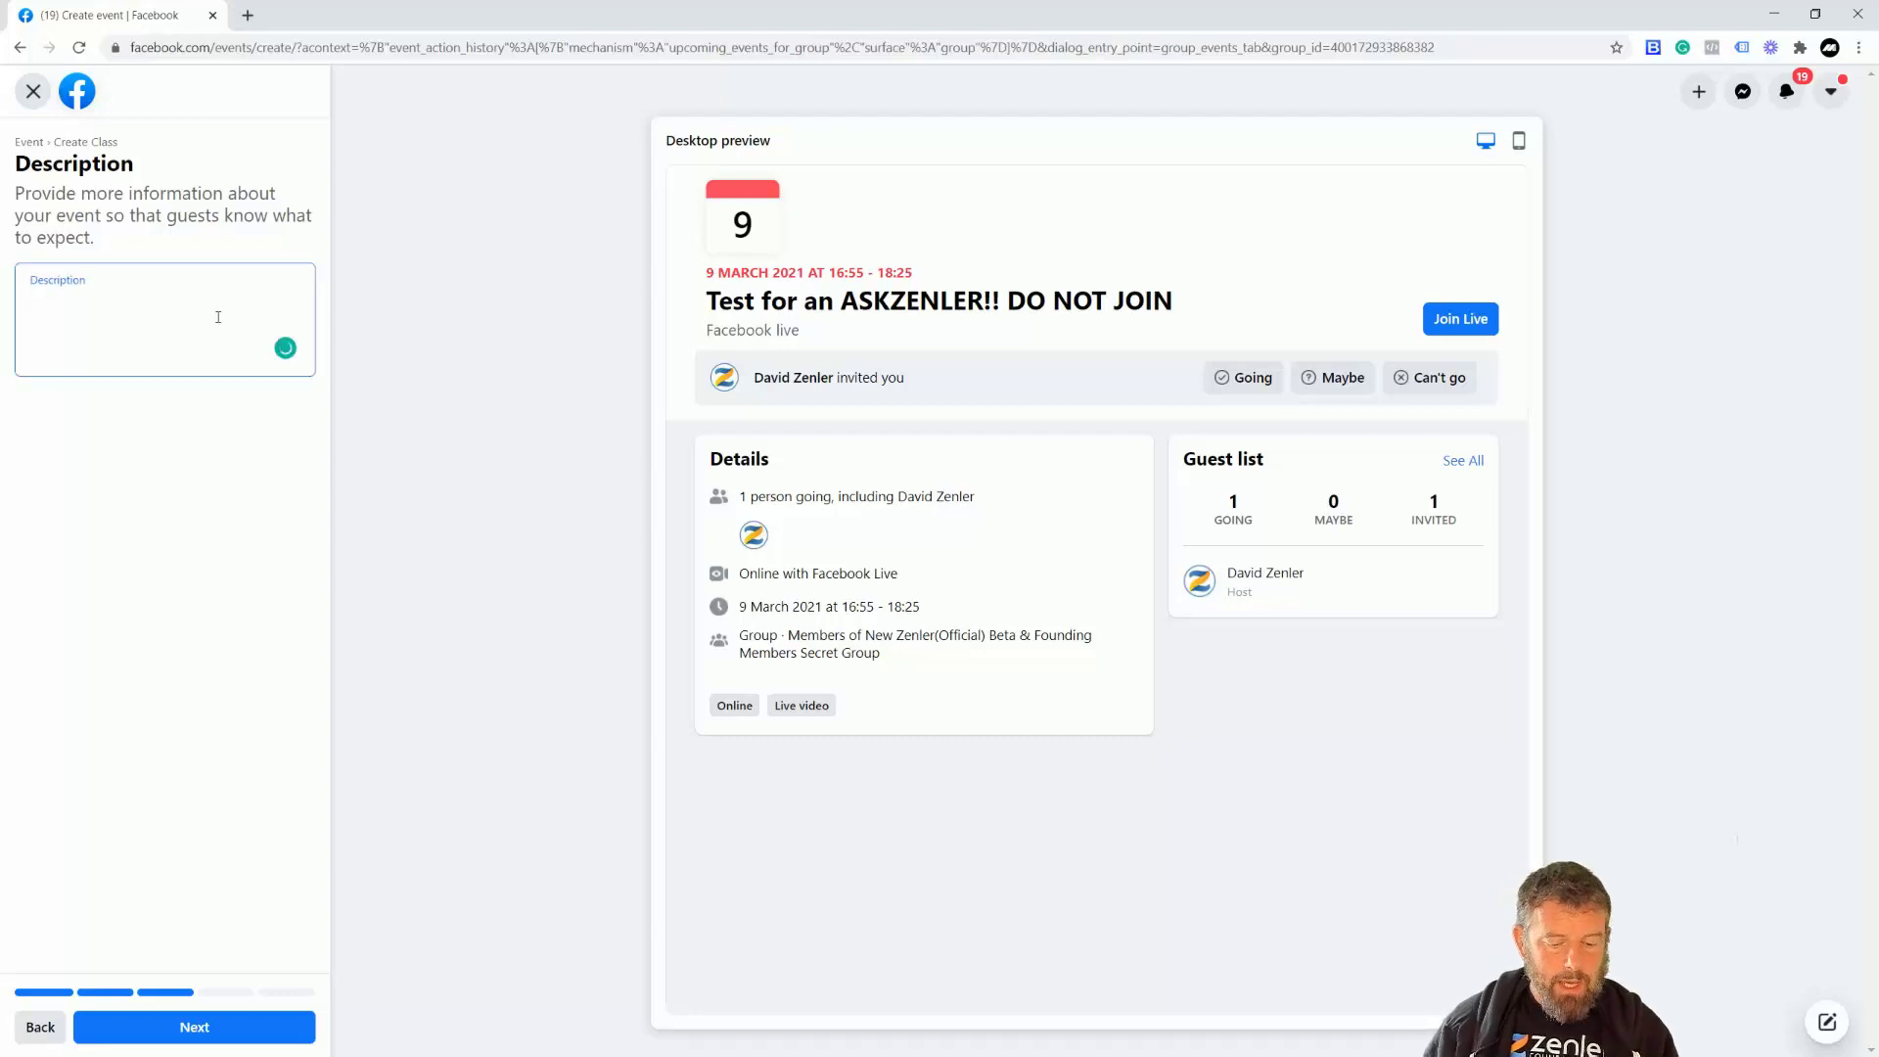
type("Please d")
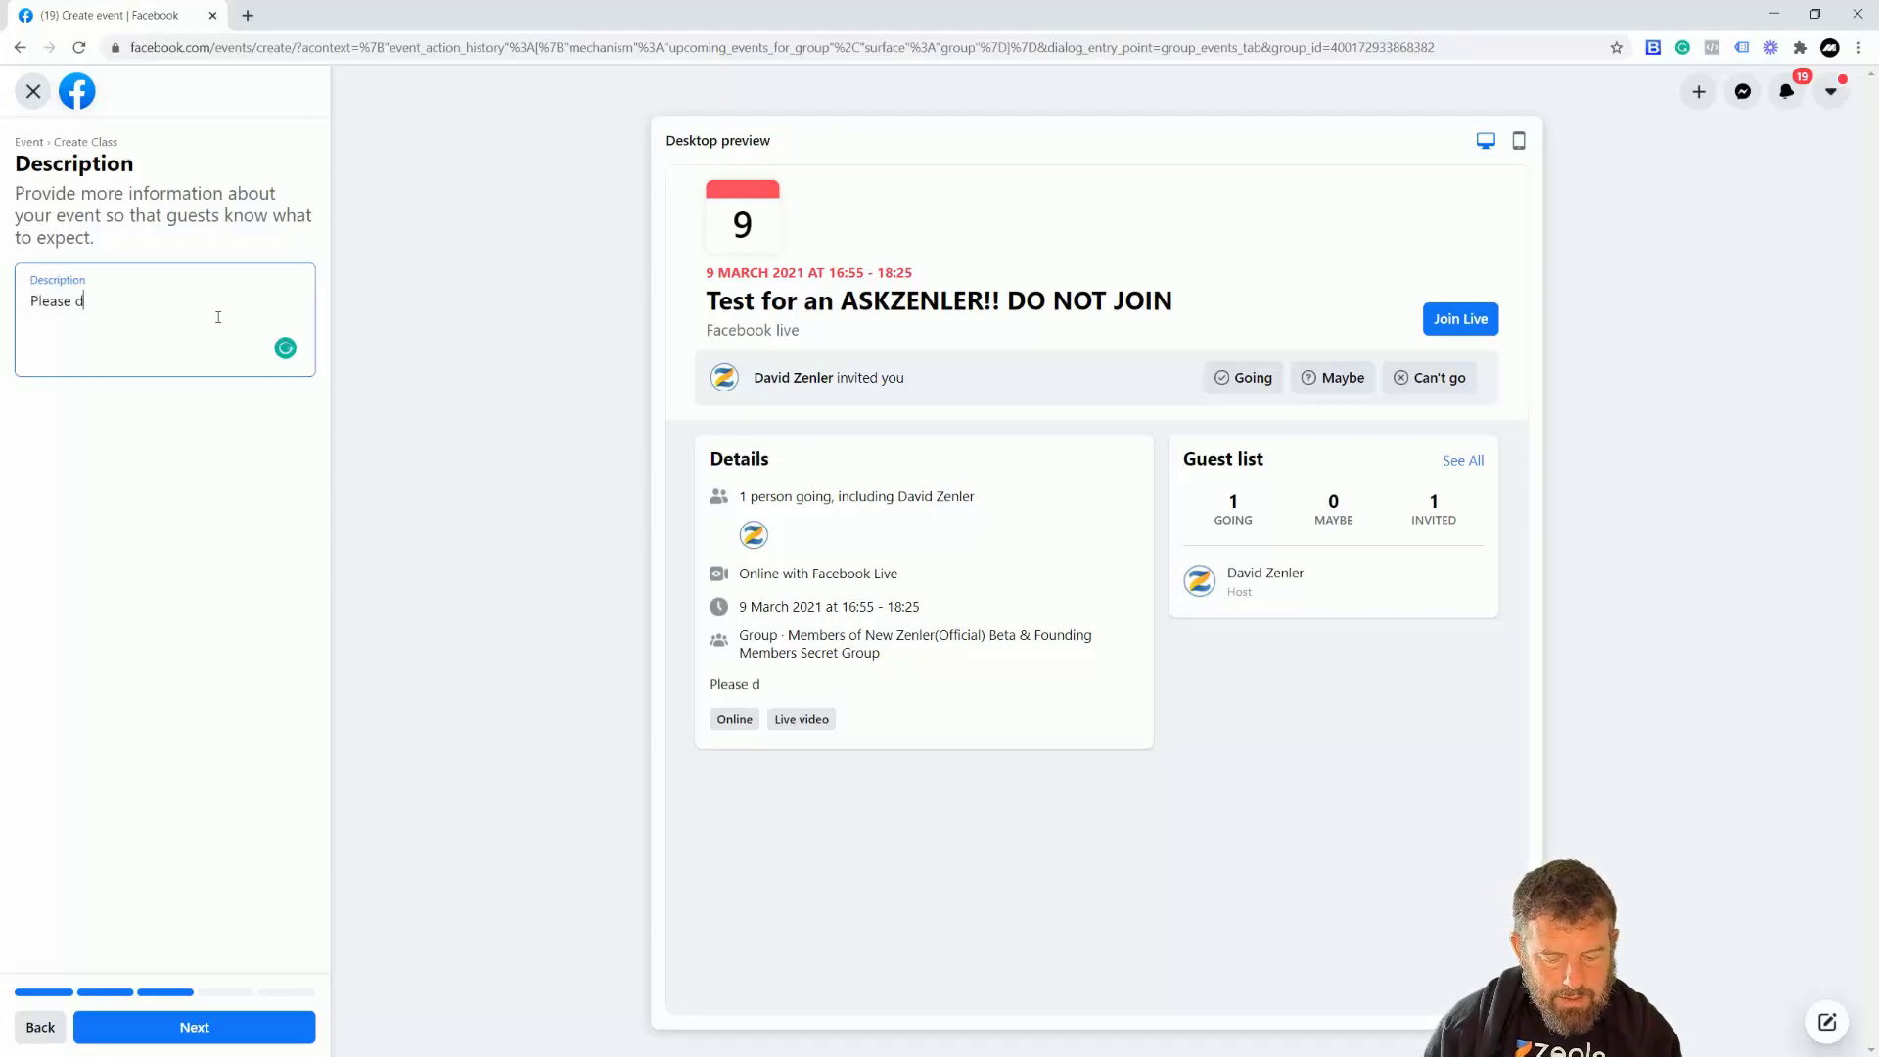
type("ont join")
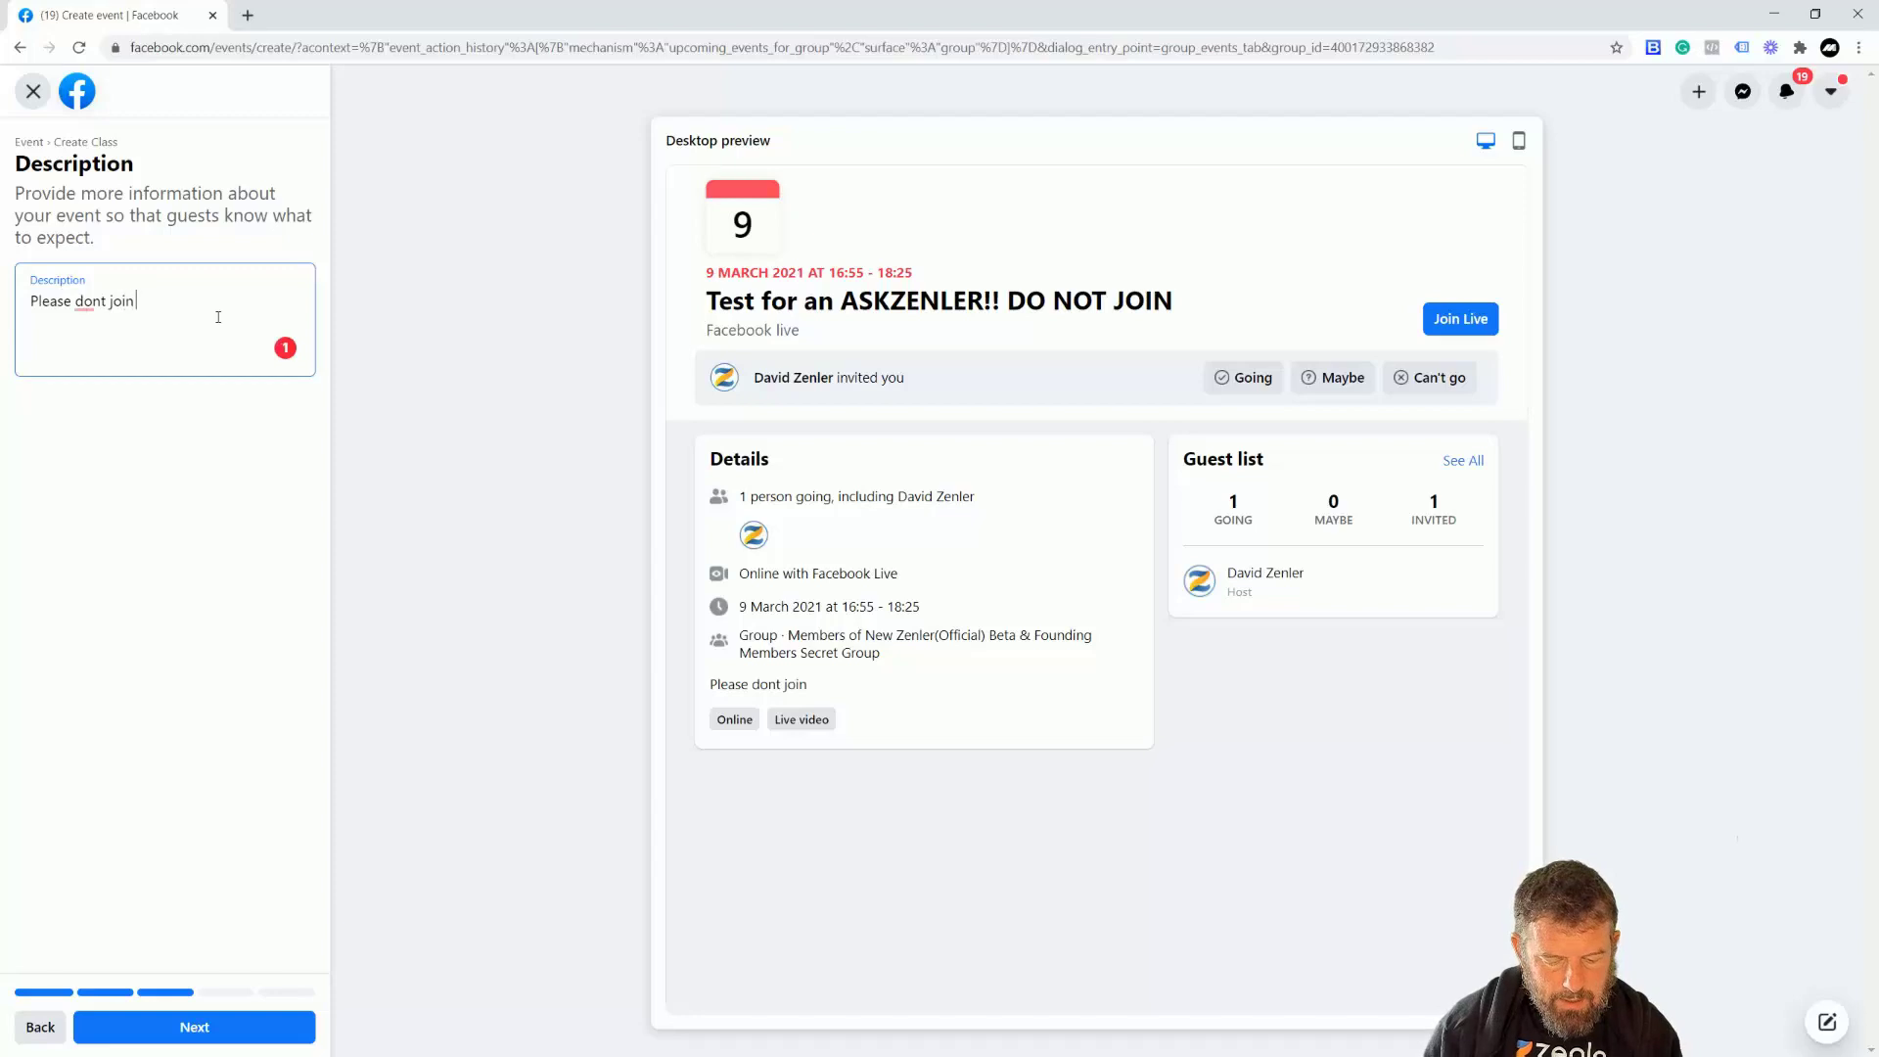
type(" this is a")
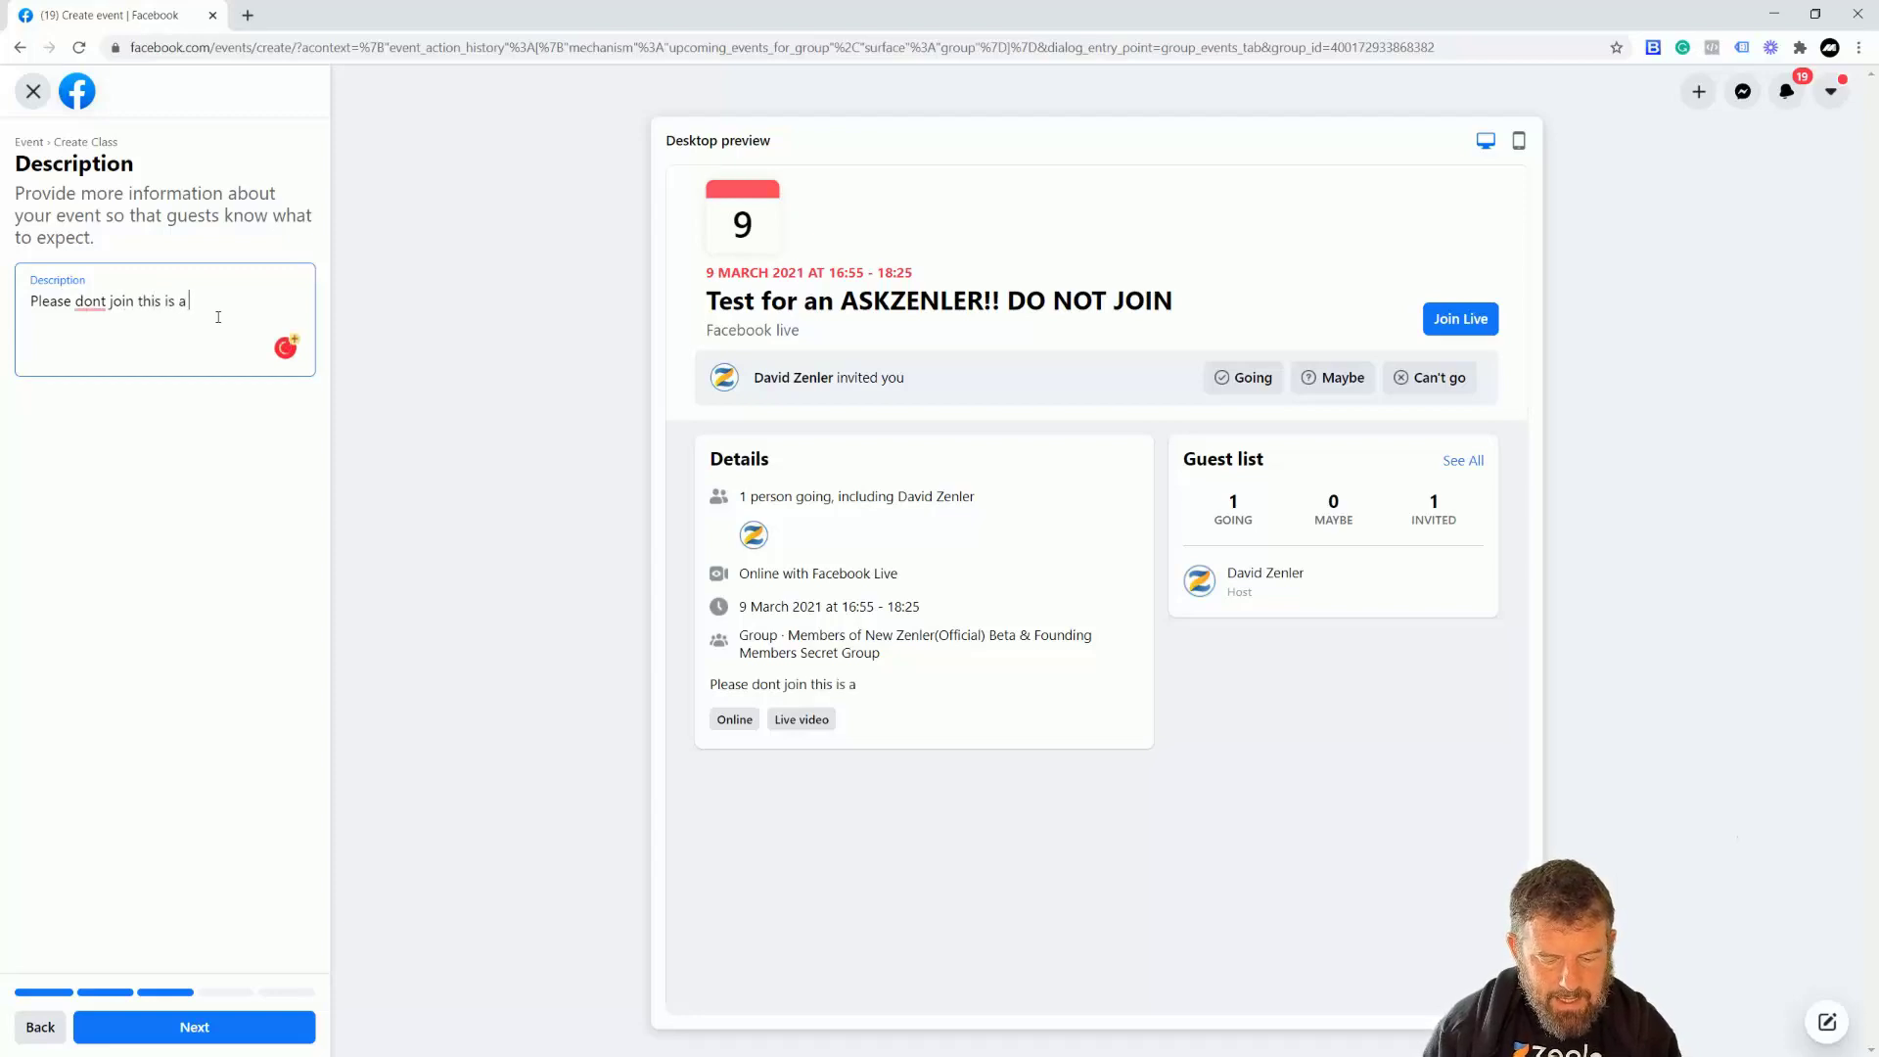
type(" test for an askzenler vide")
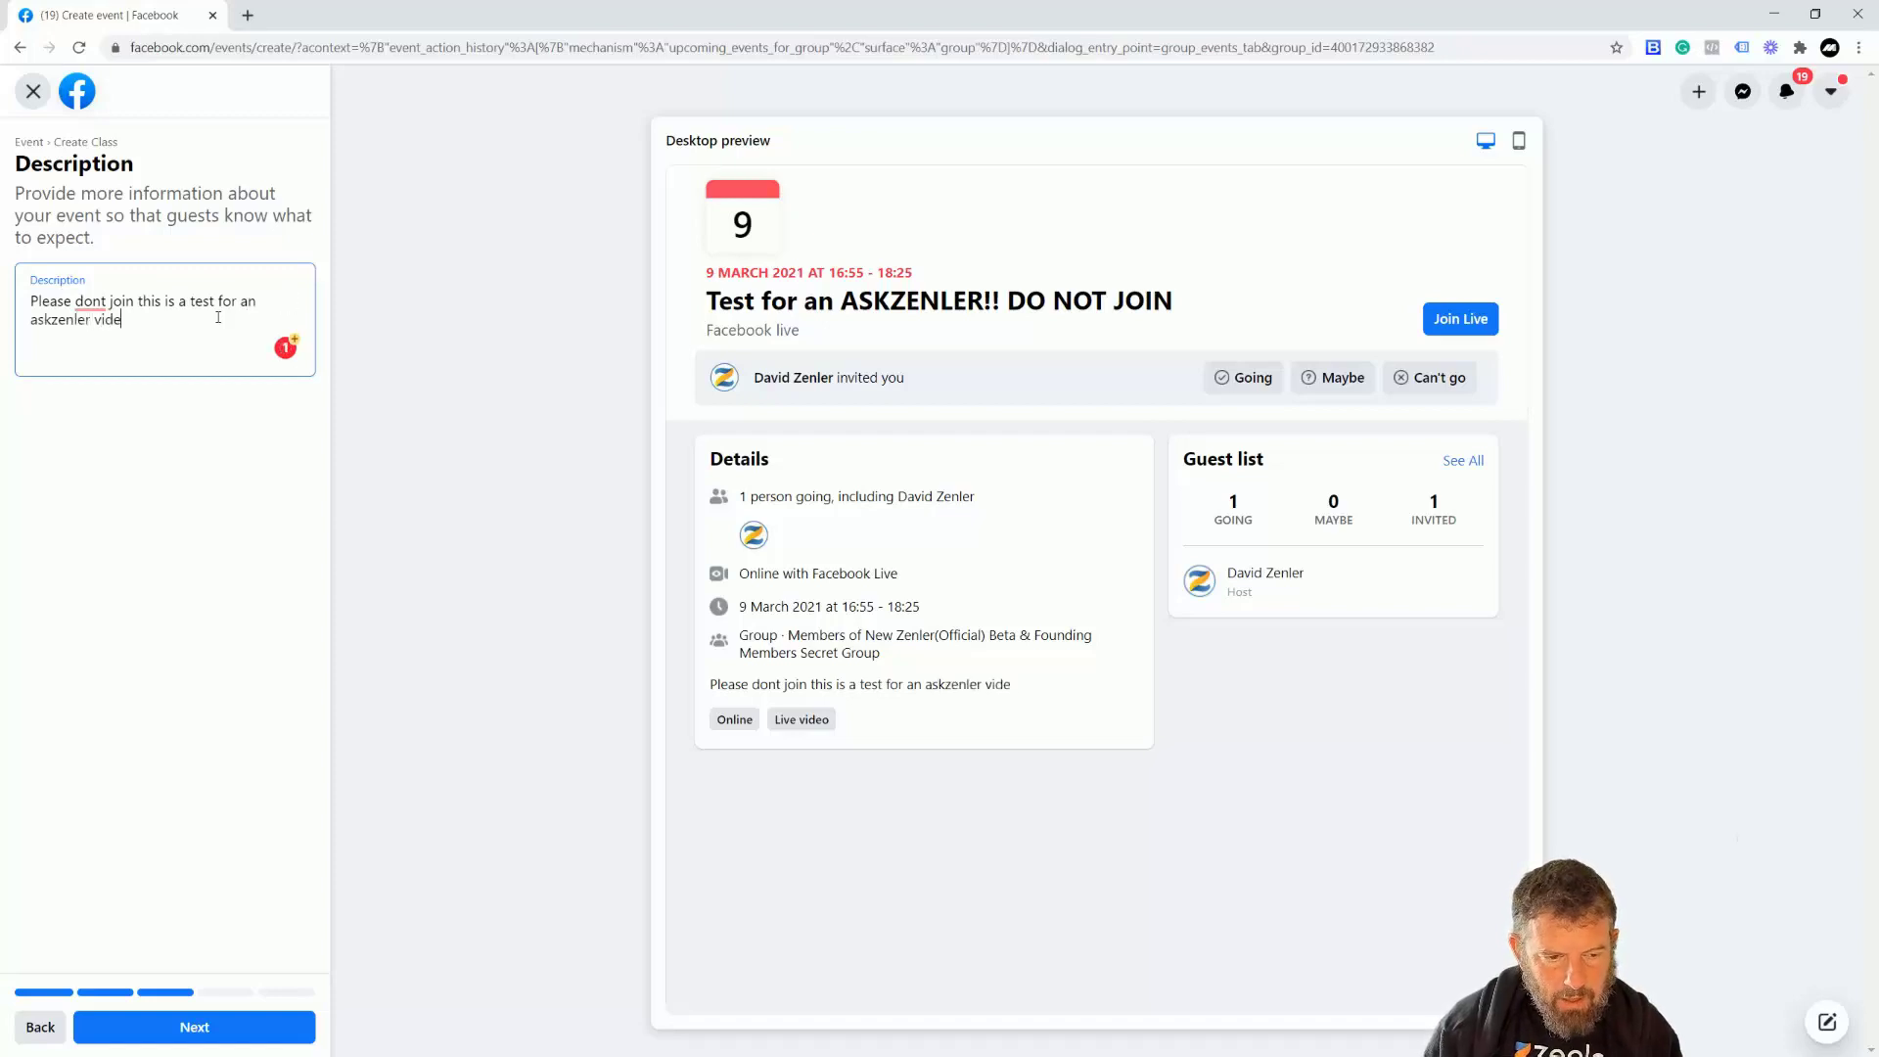
type("o and will go into the complete g")
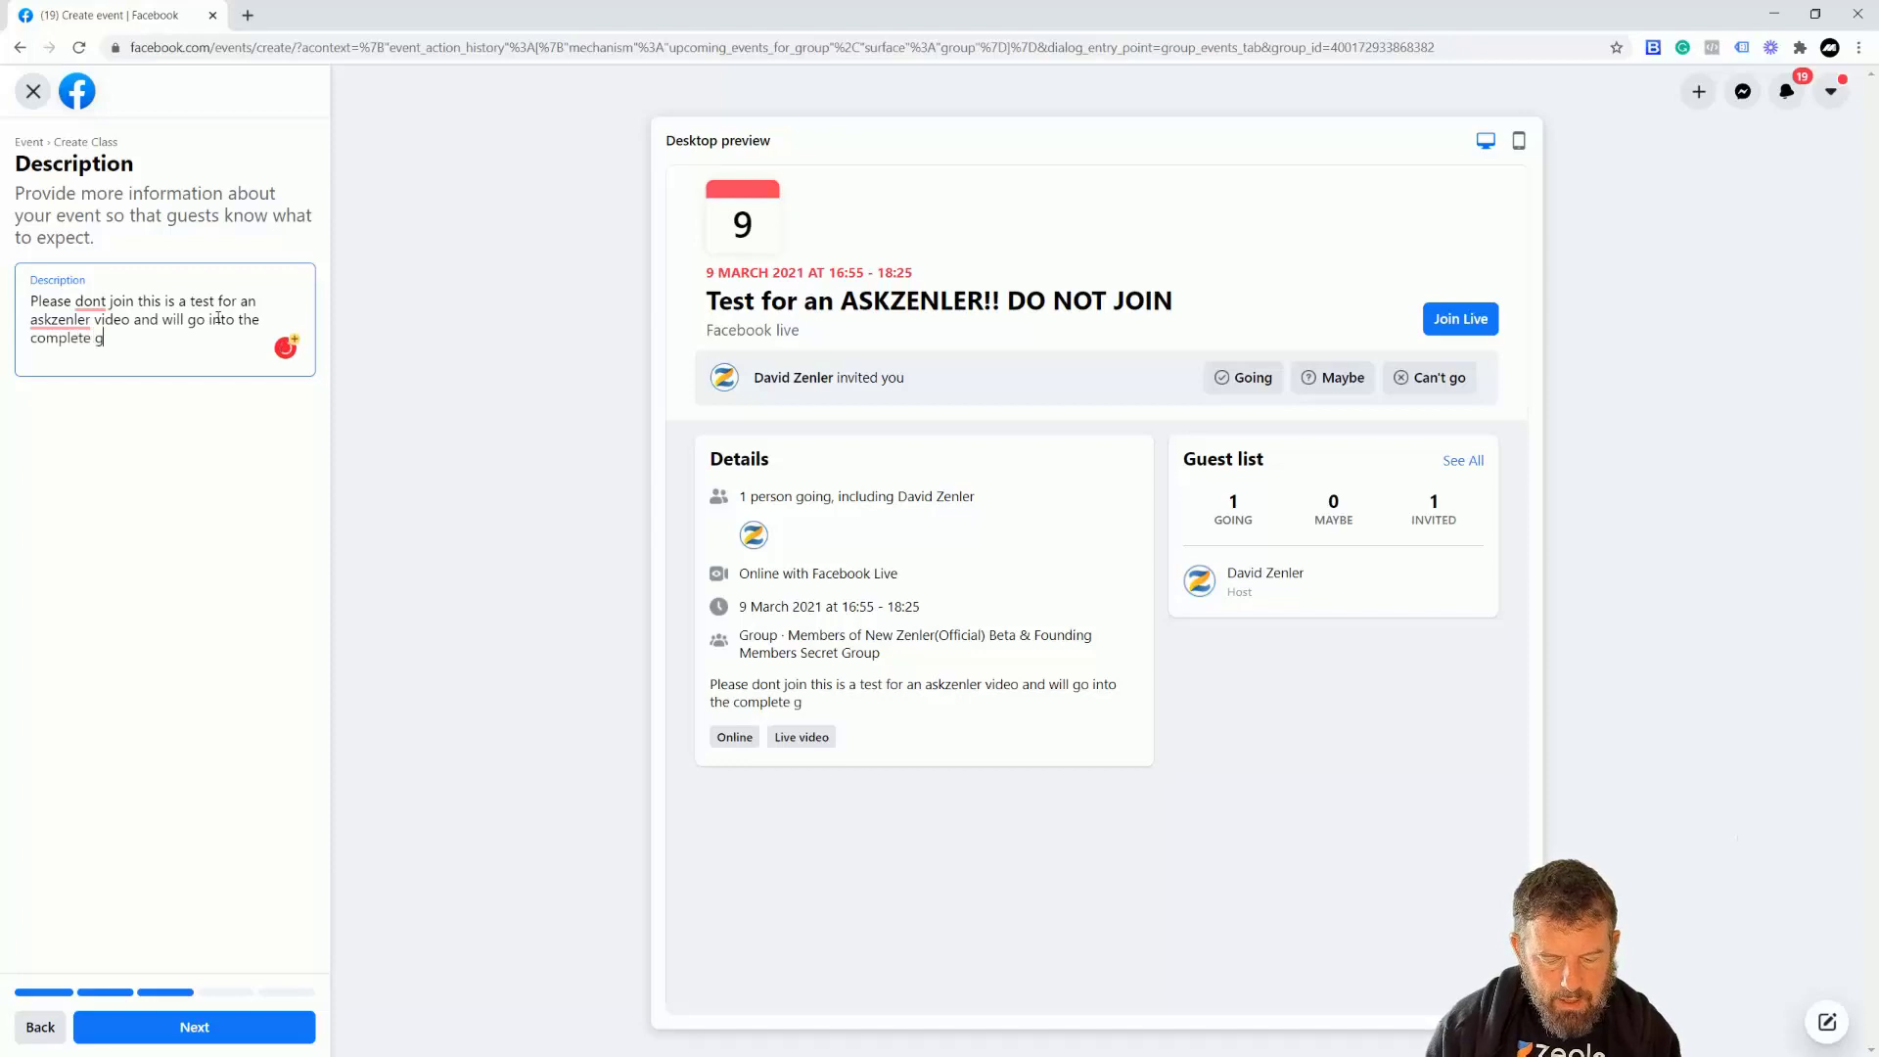
type("uide as well")
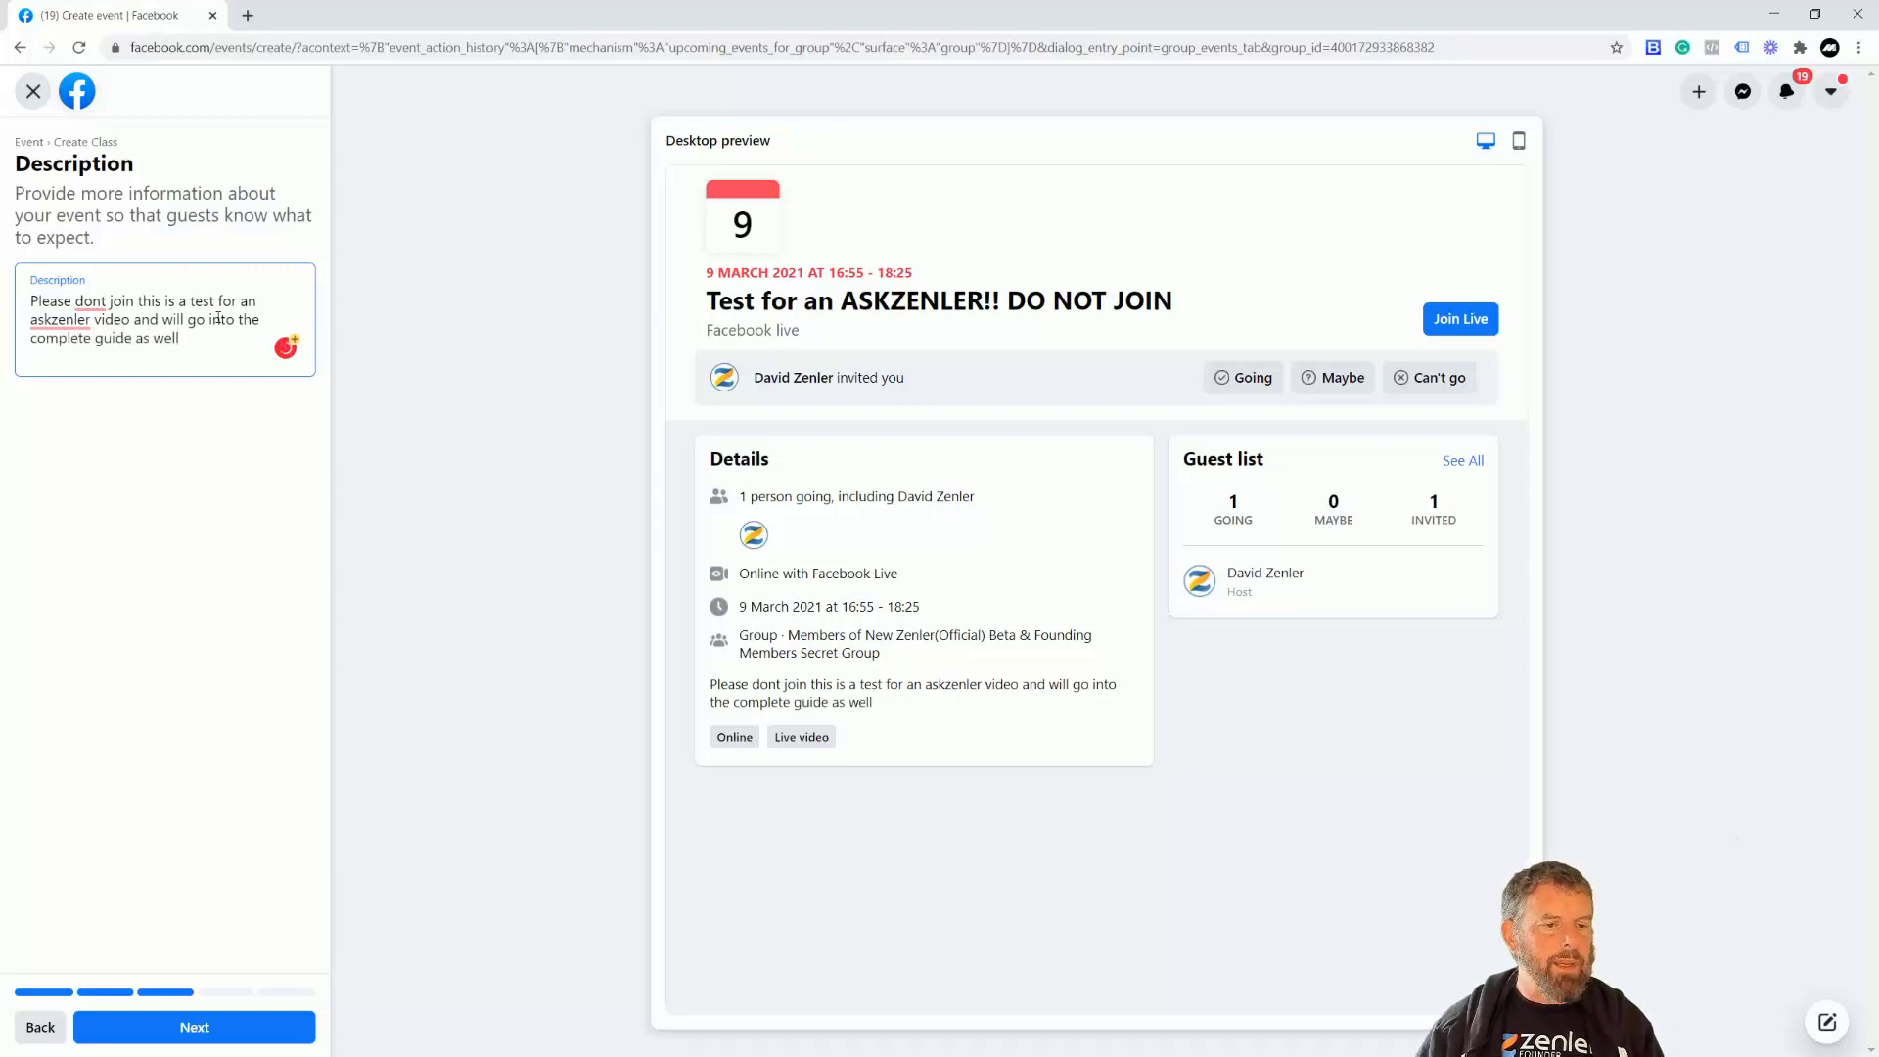
left_click(399, 357)
left_click(219, 349)
type(".")
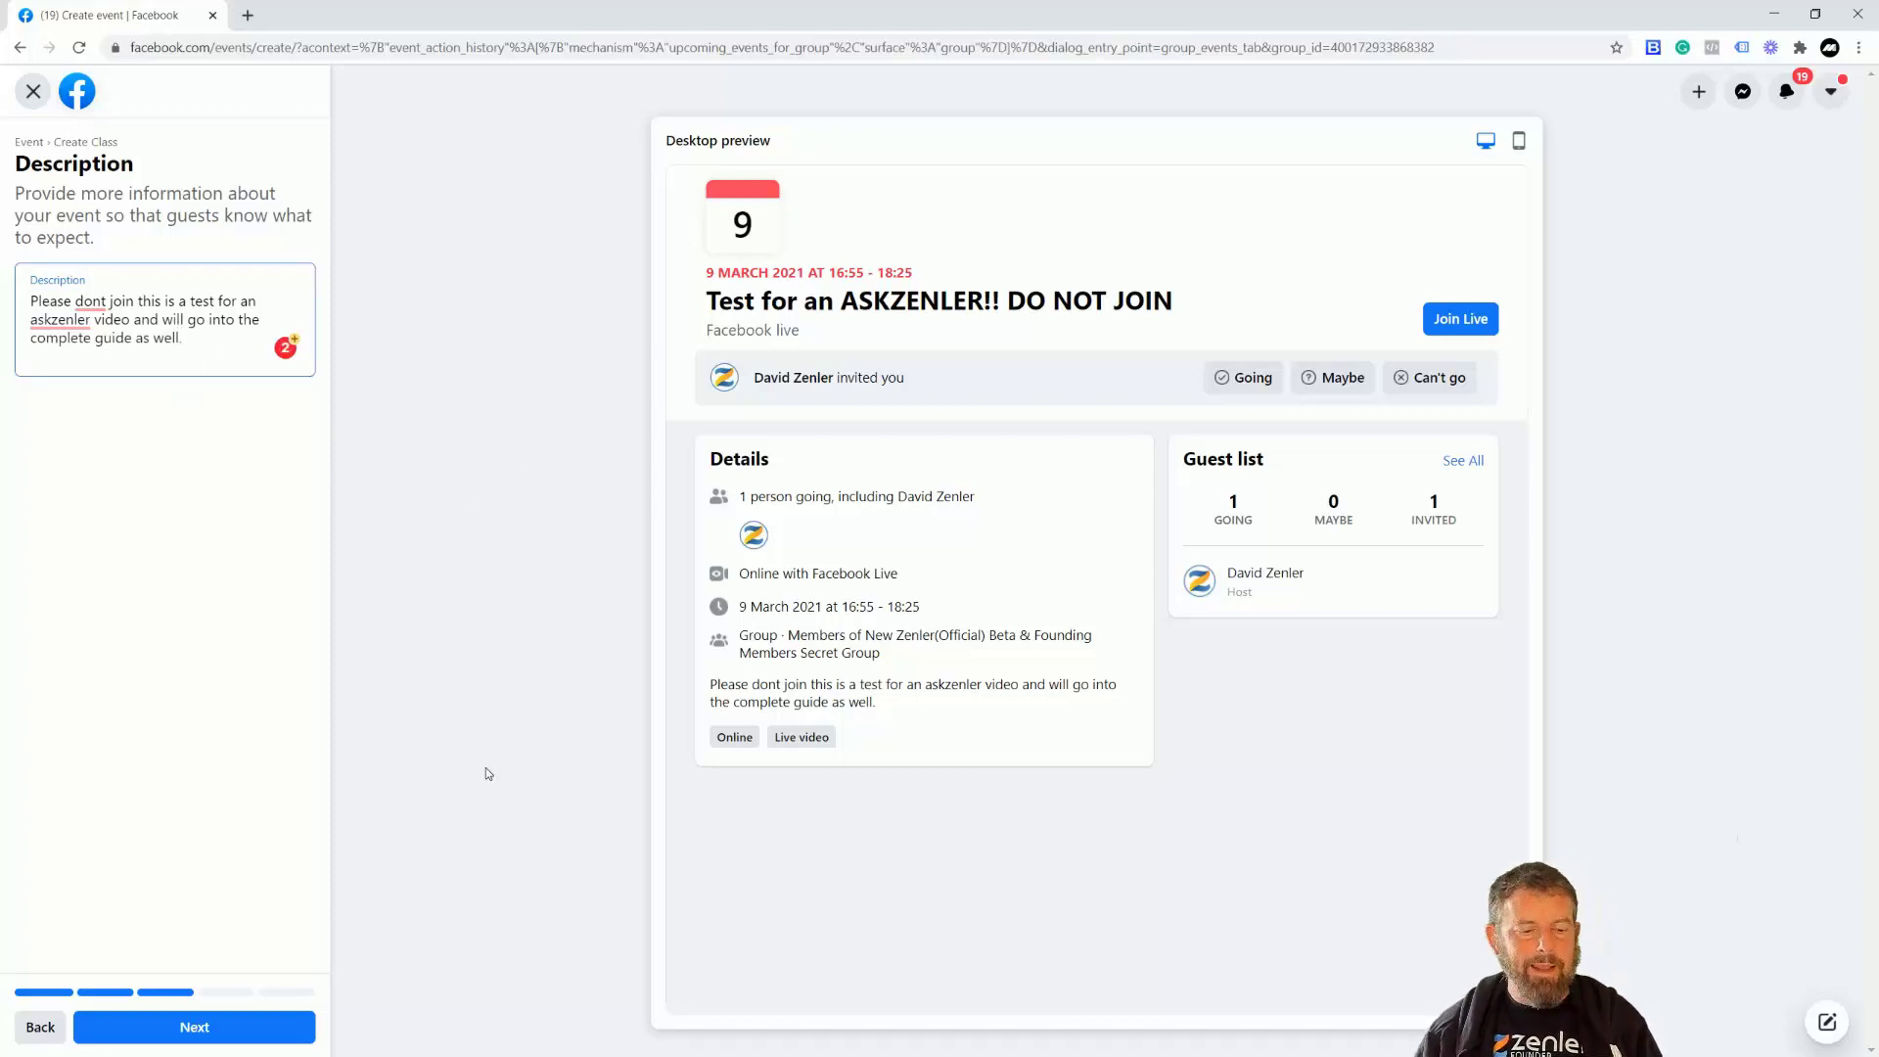
Continue past the additional class details, leaving the class requirements empty.
left_click(204, 1039)
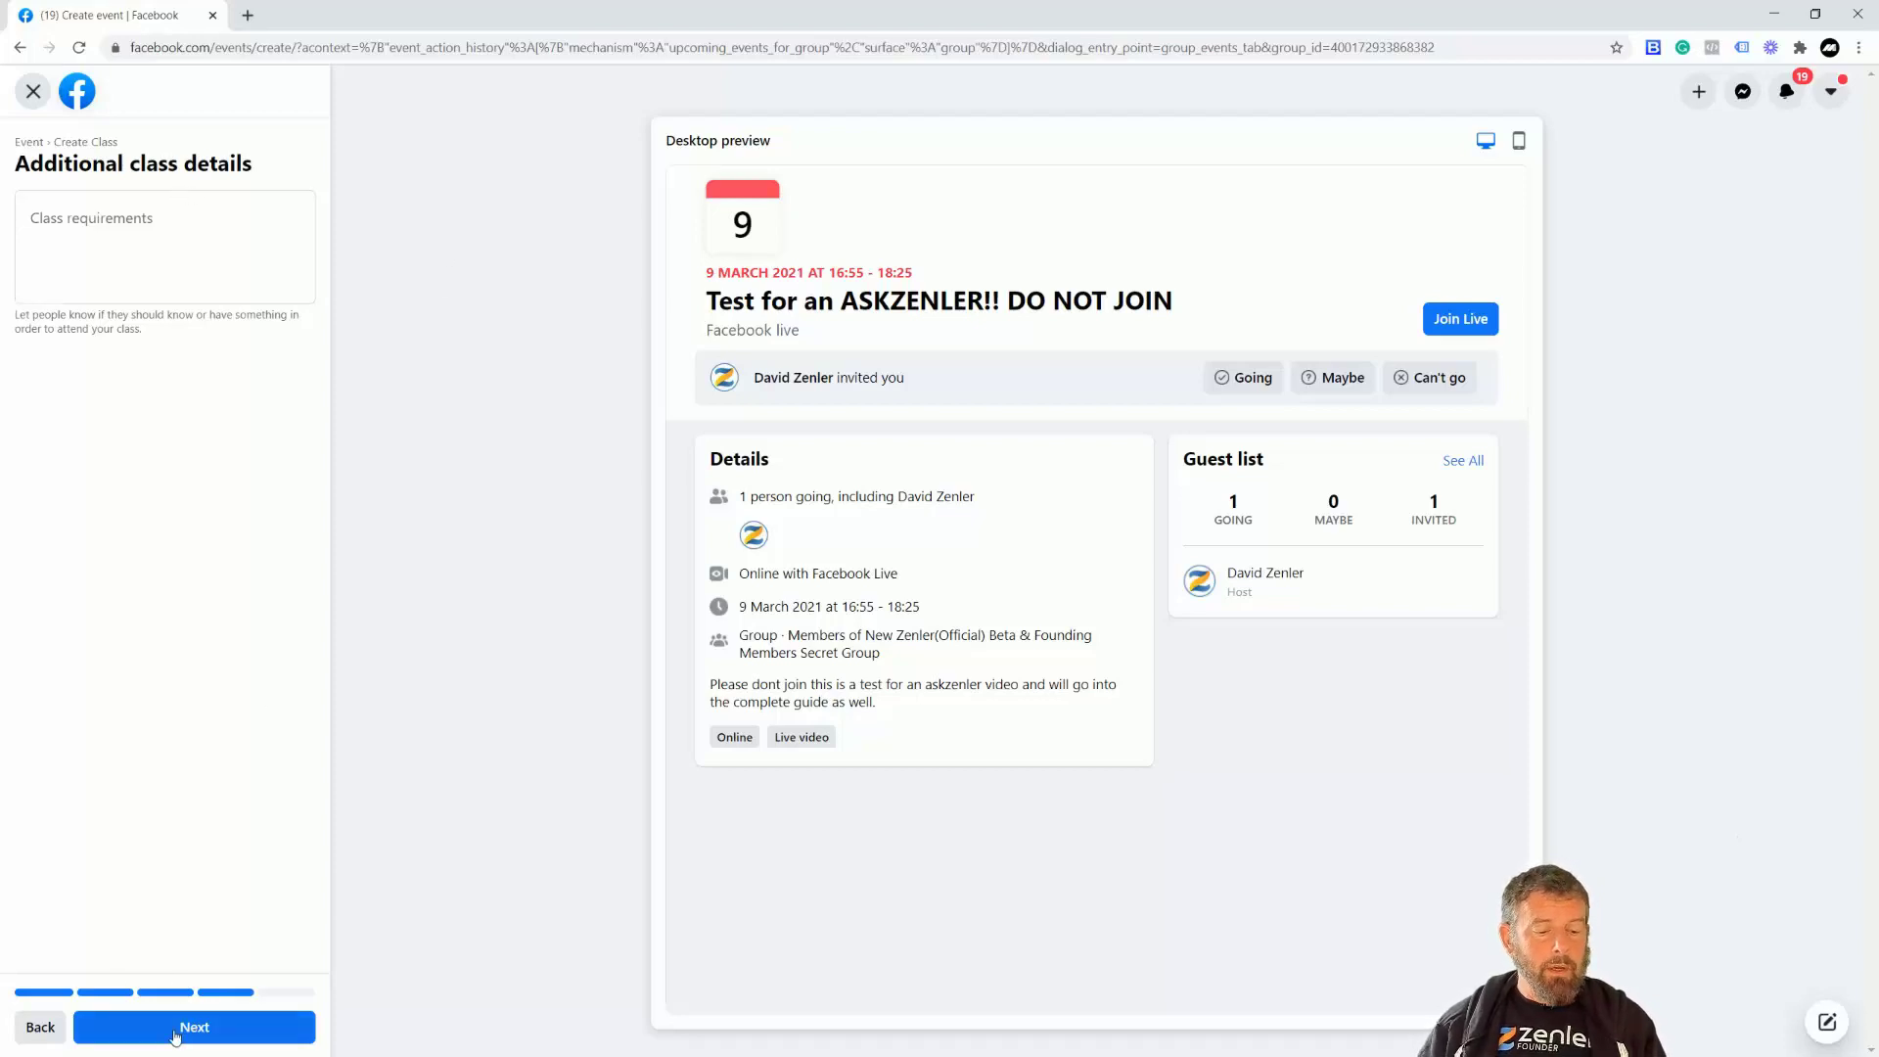
left_click(101, 225)
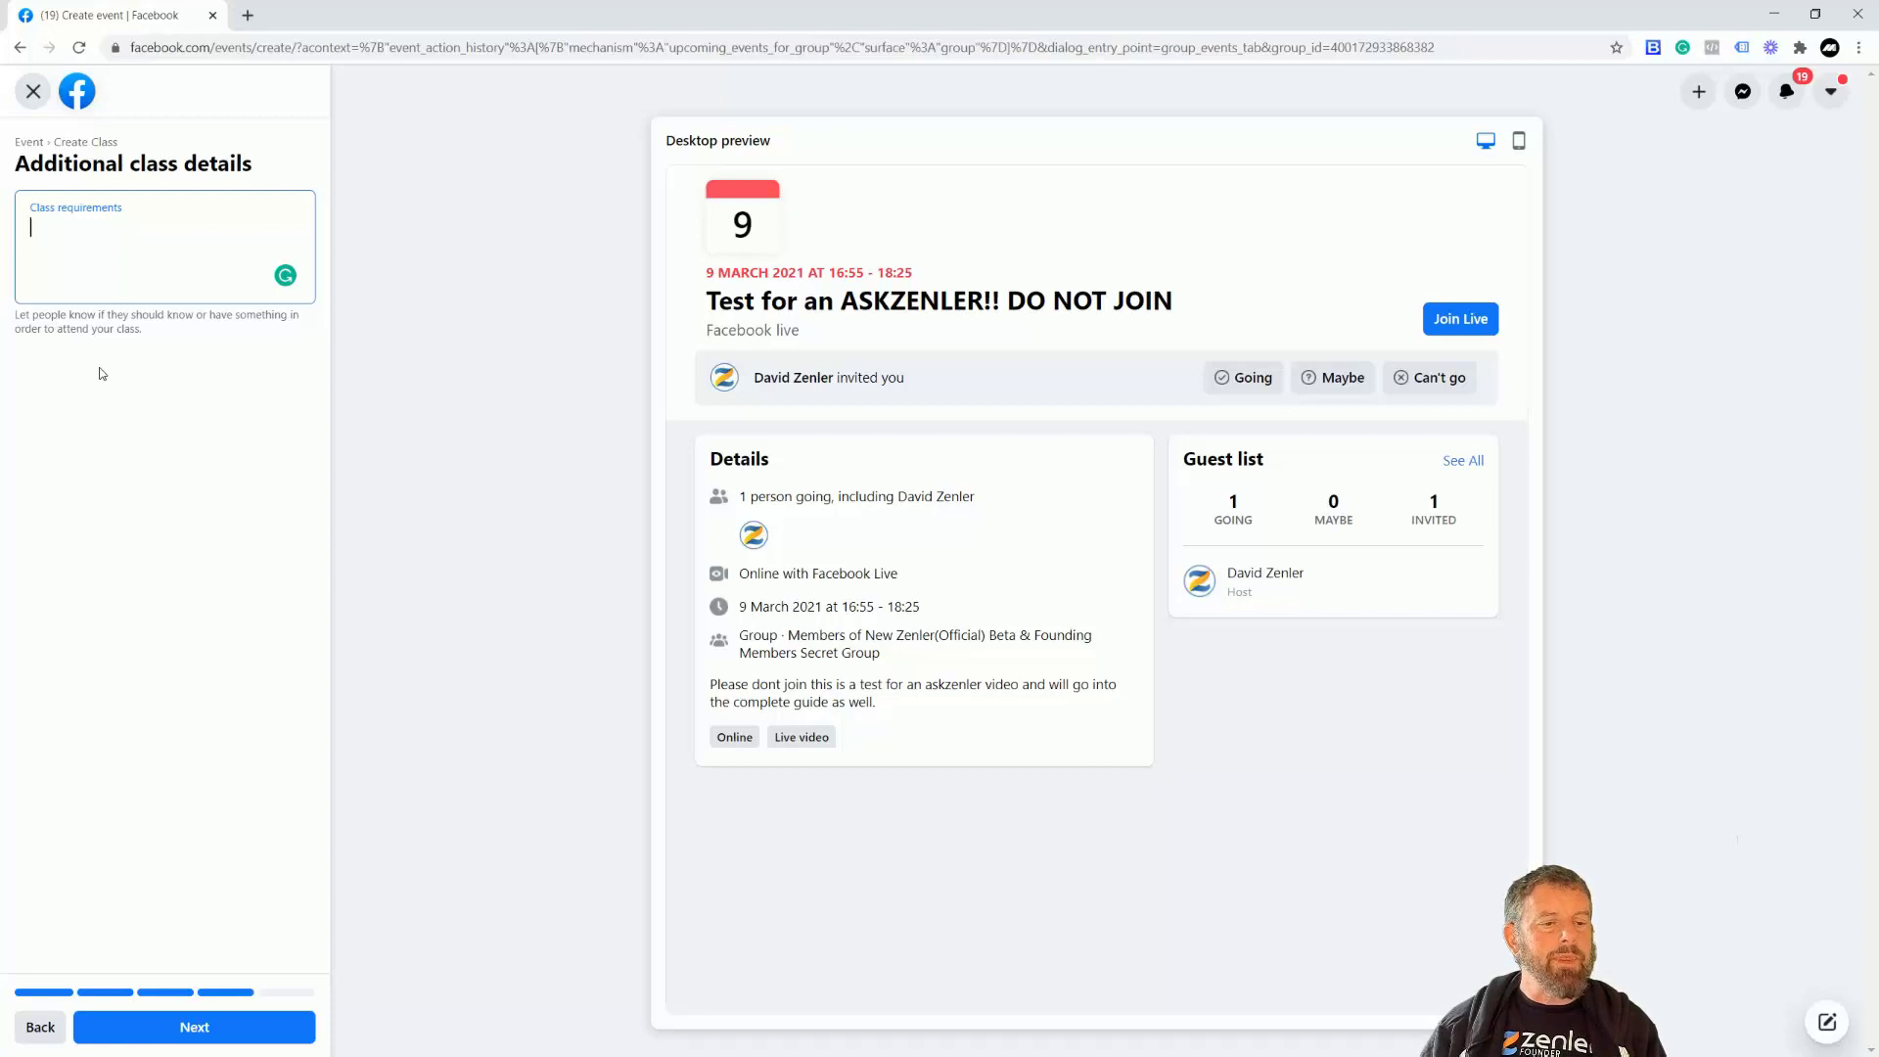
left_click(200, 1030)
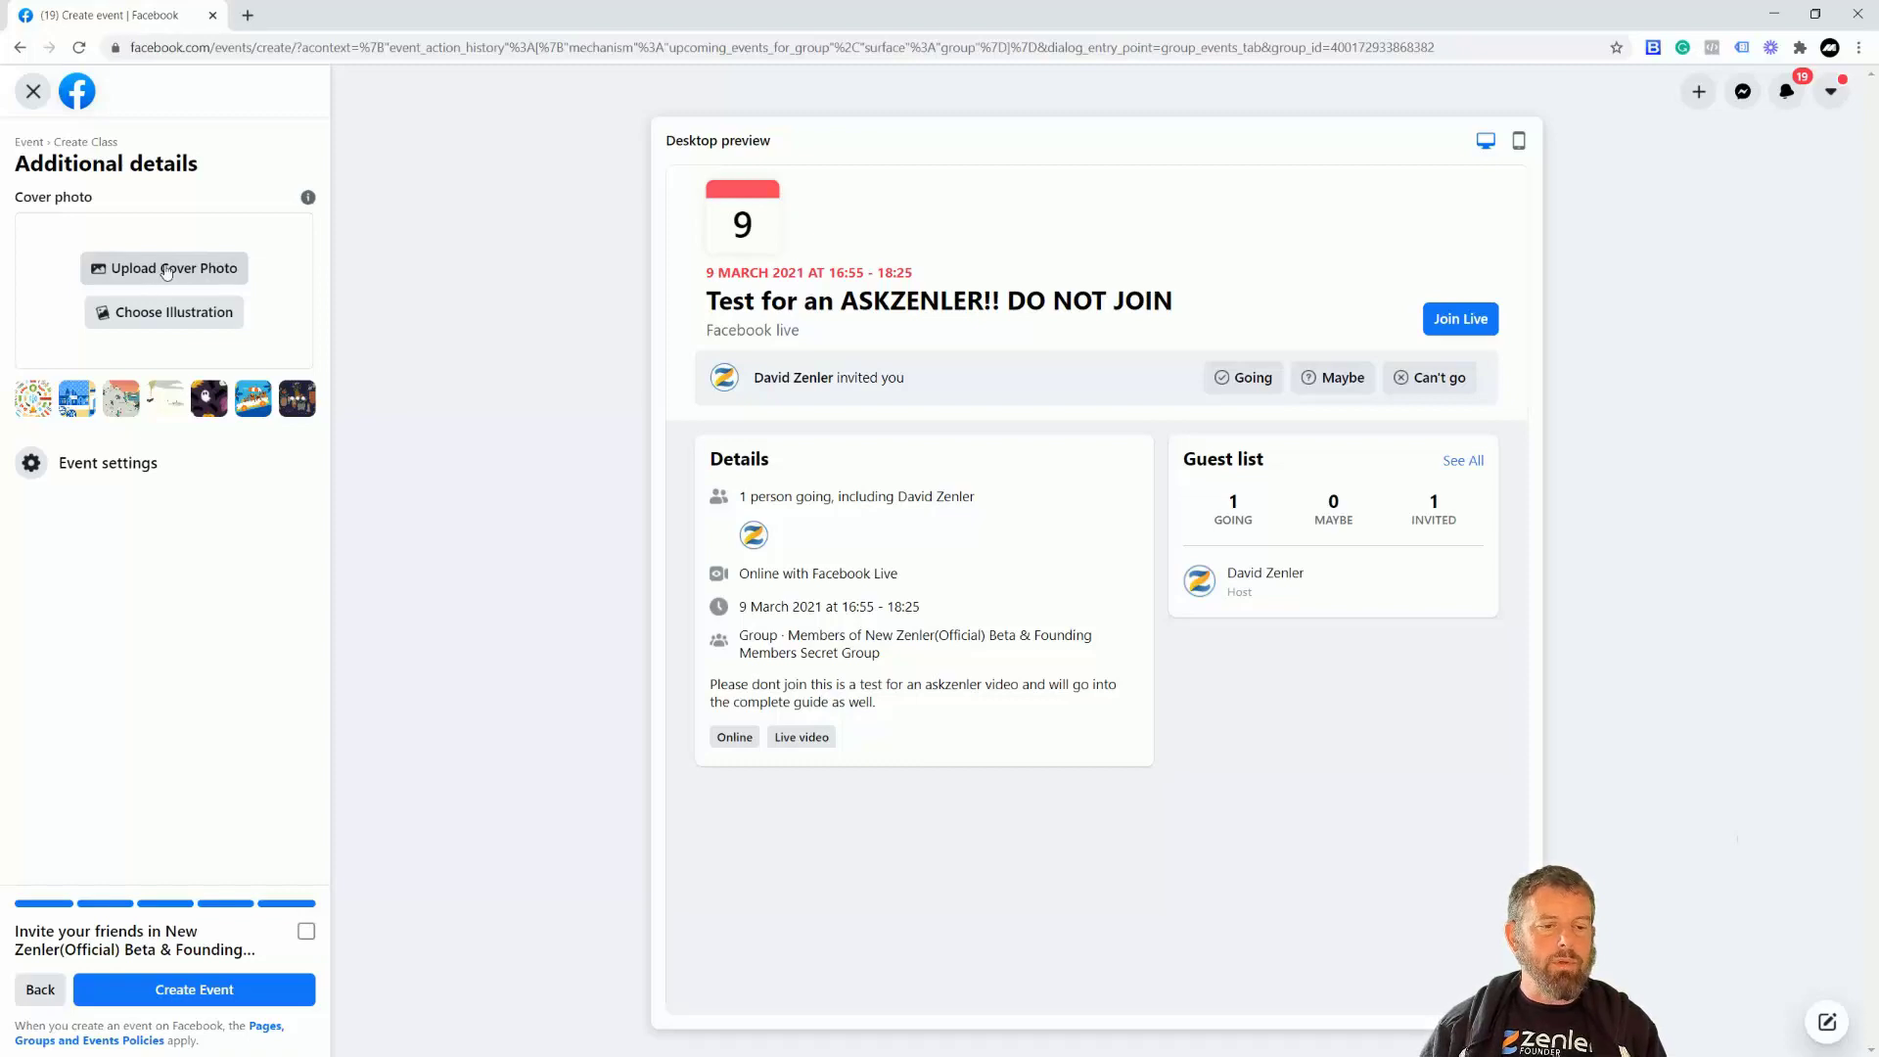
Set the event's cover photo to the blue and yellow Party illustration with bottles and a trumpet.
left_click(33, 398)
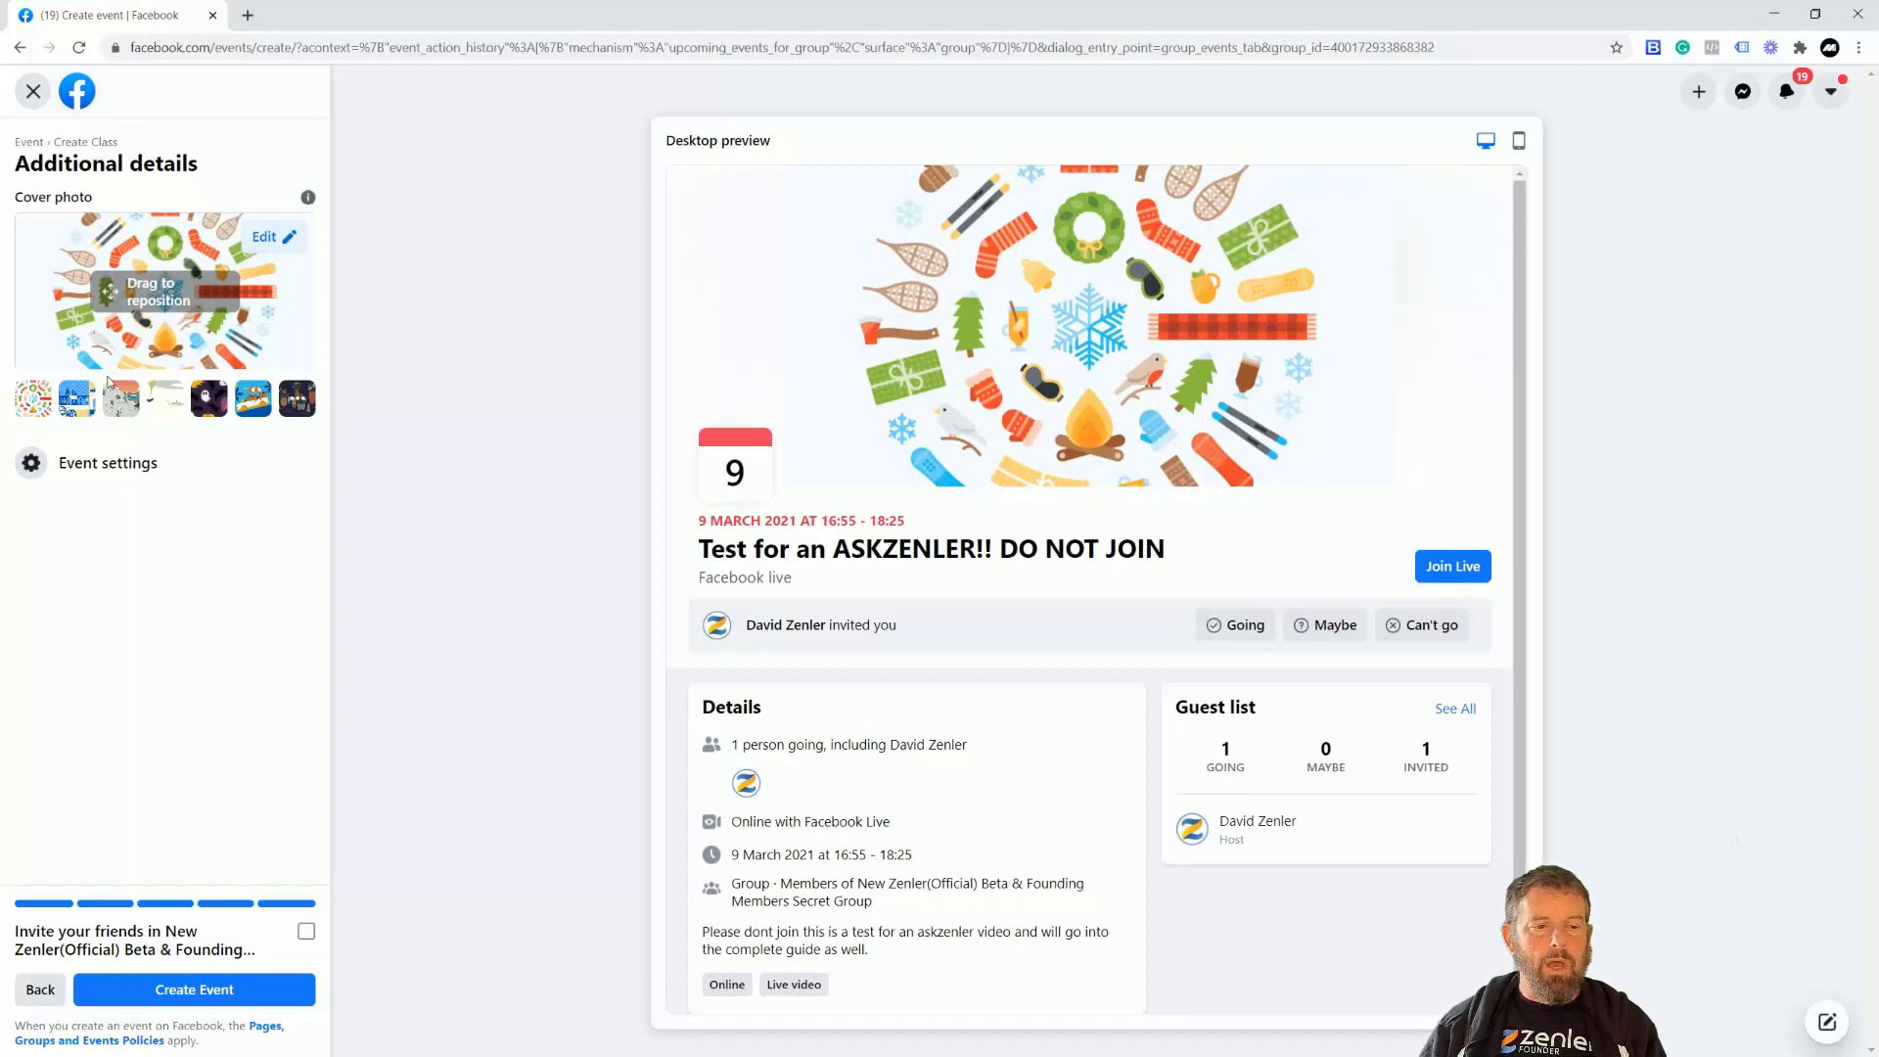
left_click(301, 401)
scroll(1053, 556, "down", 3)
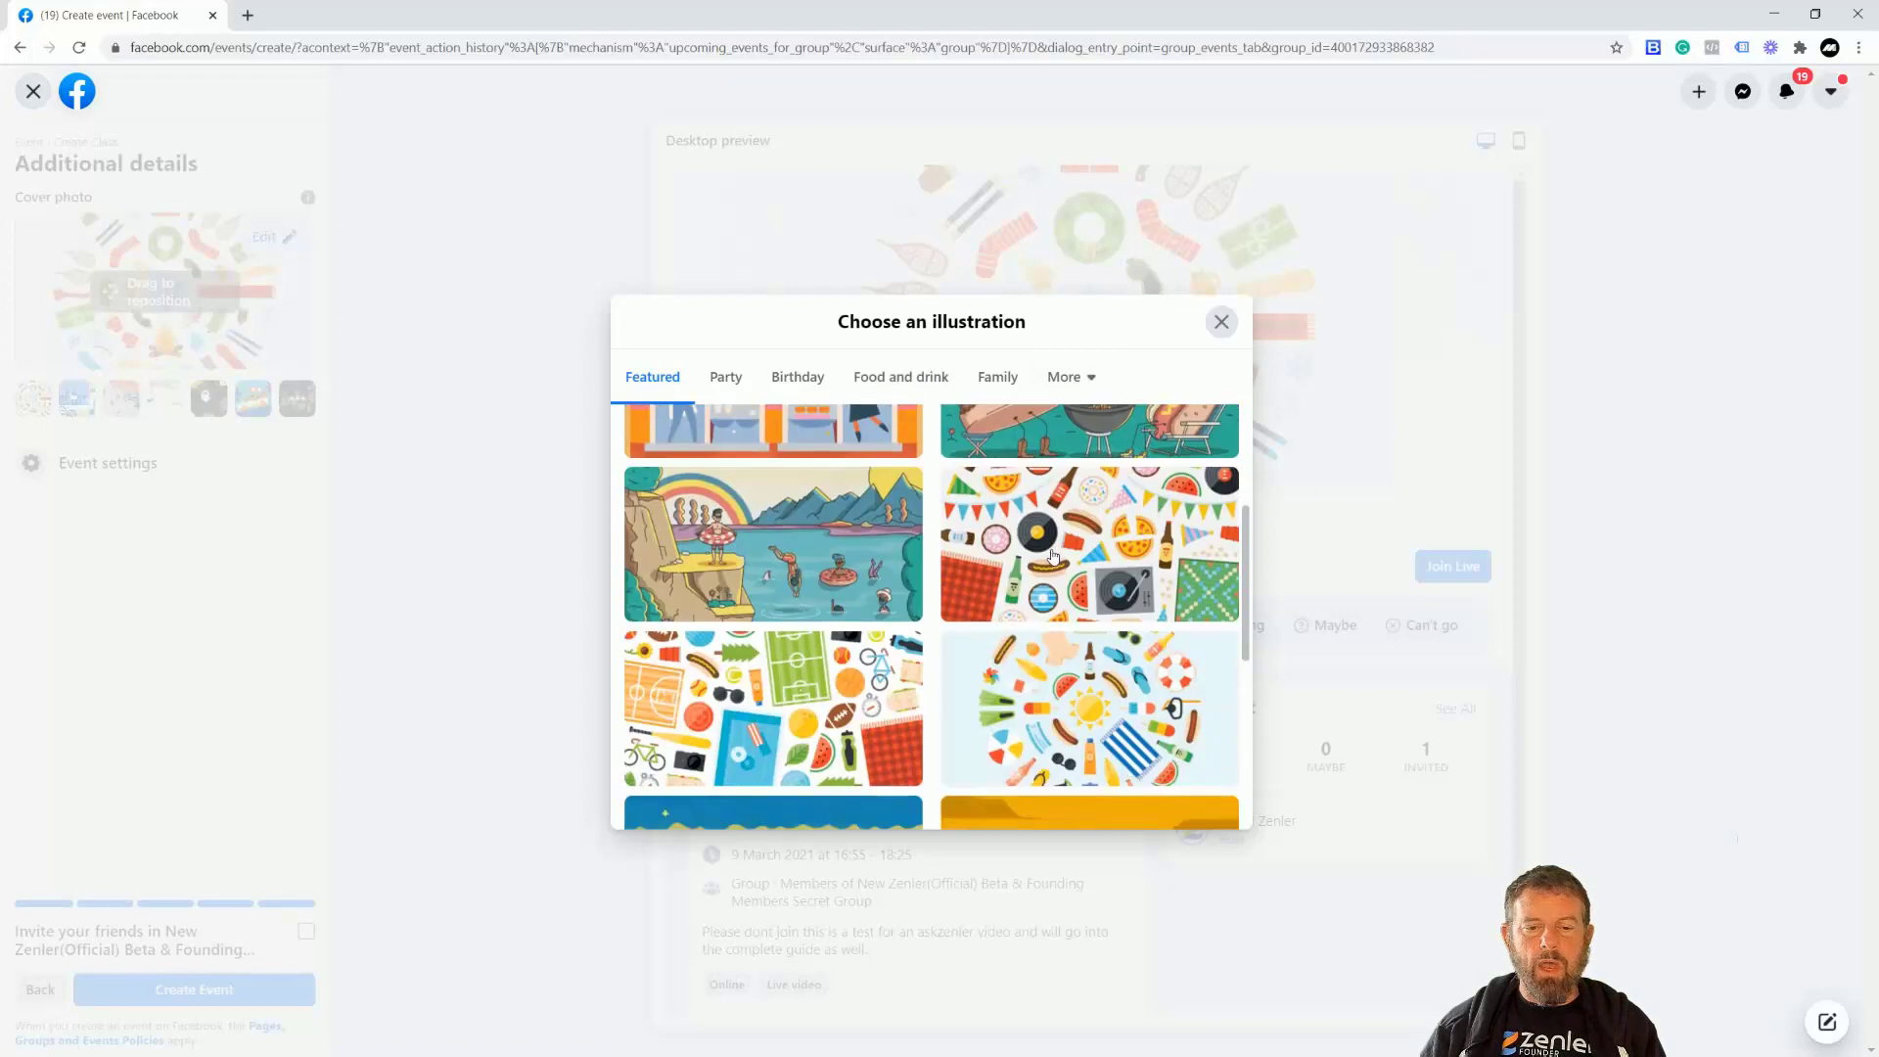
left_click(725, 379)
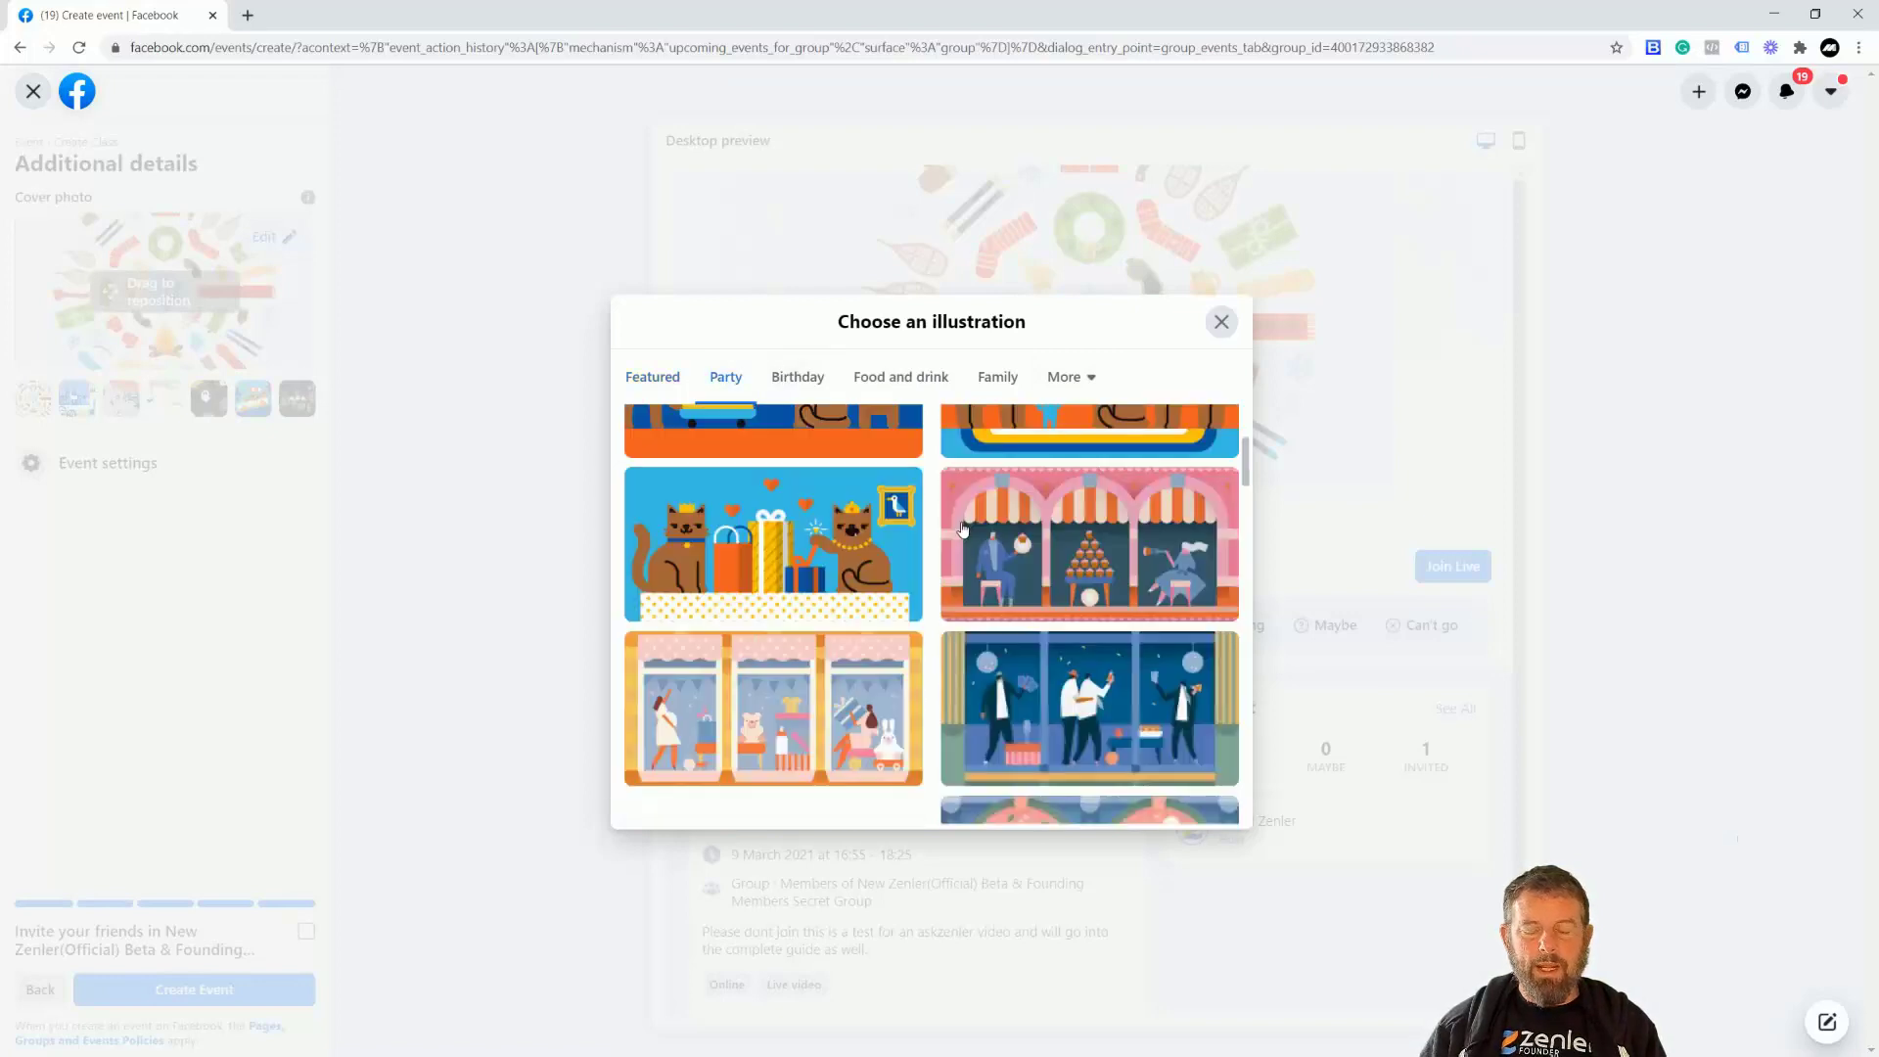
scroll(1019, 571, "up", 3)
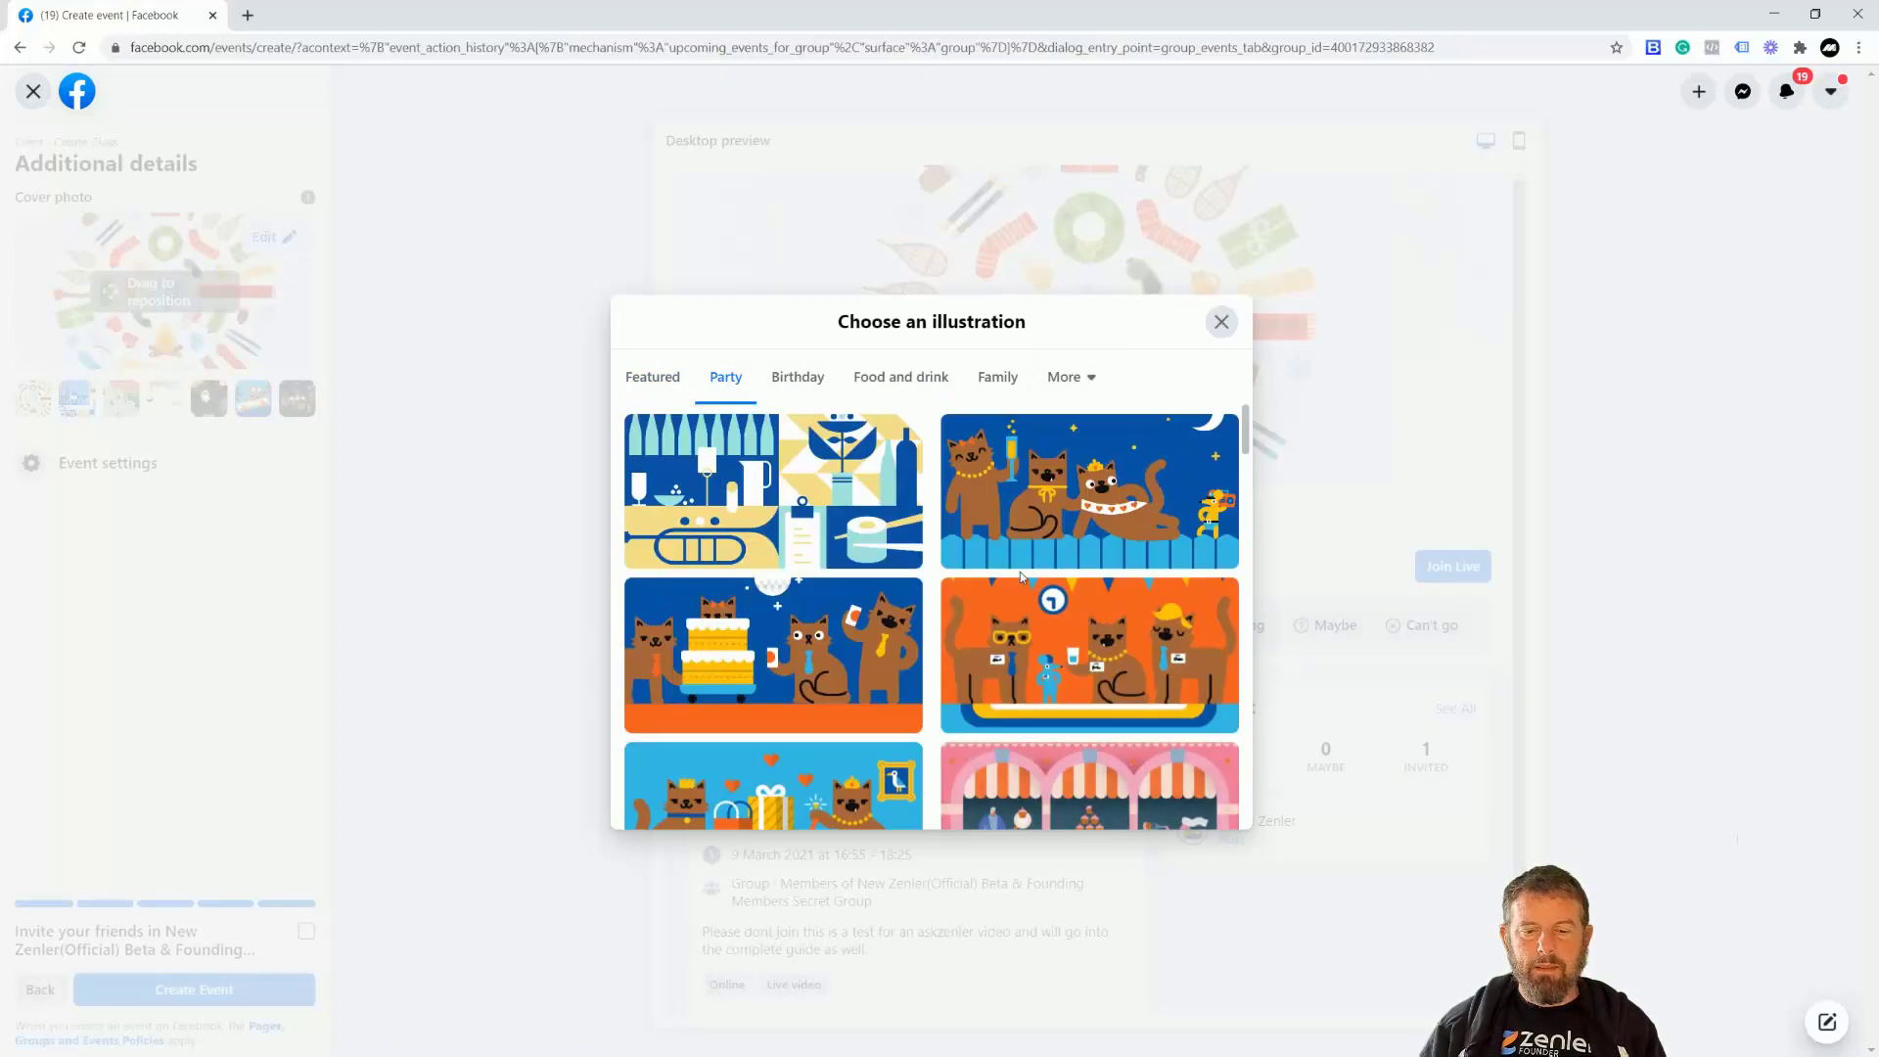
left_click(756, 475)
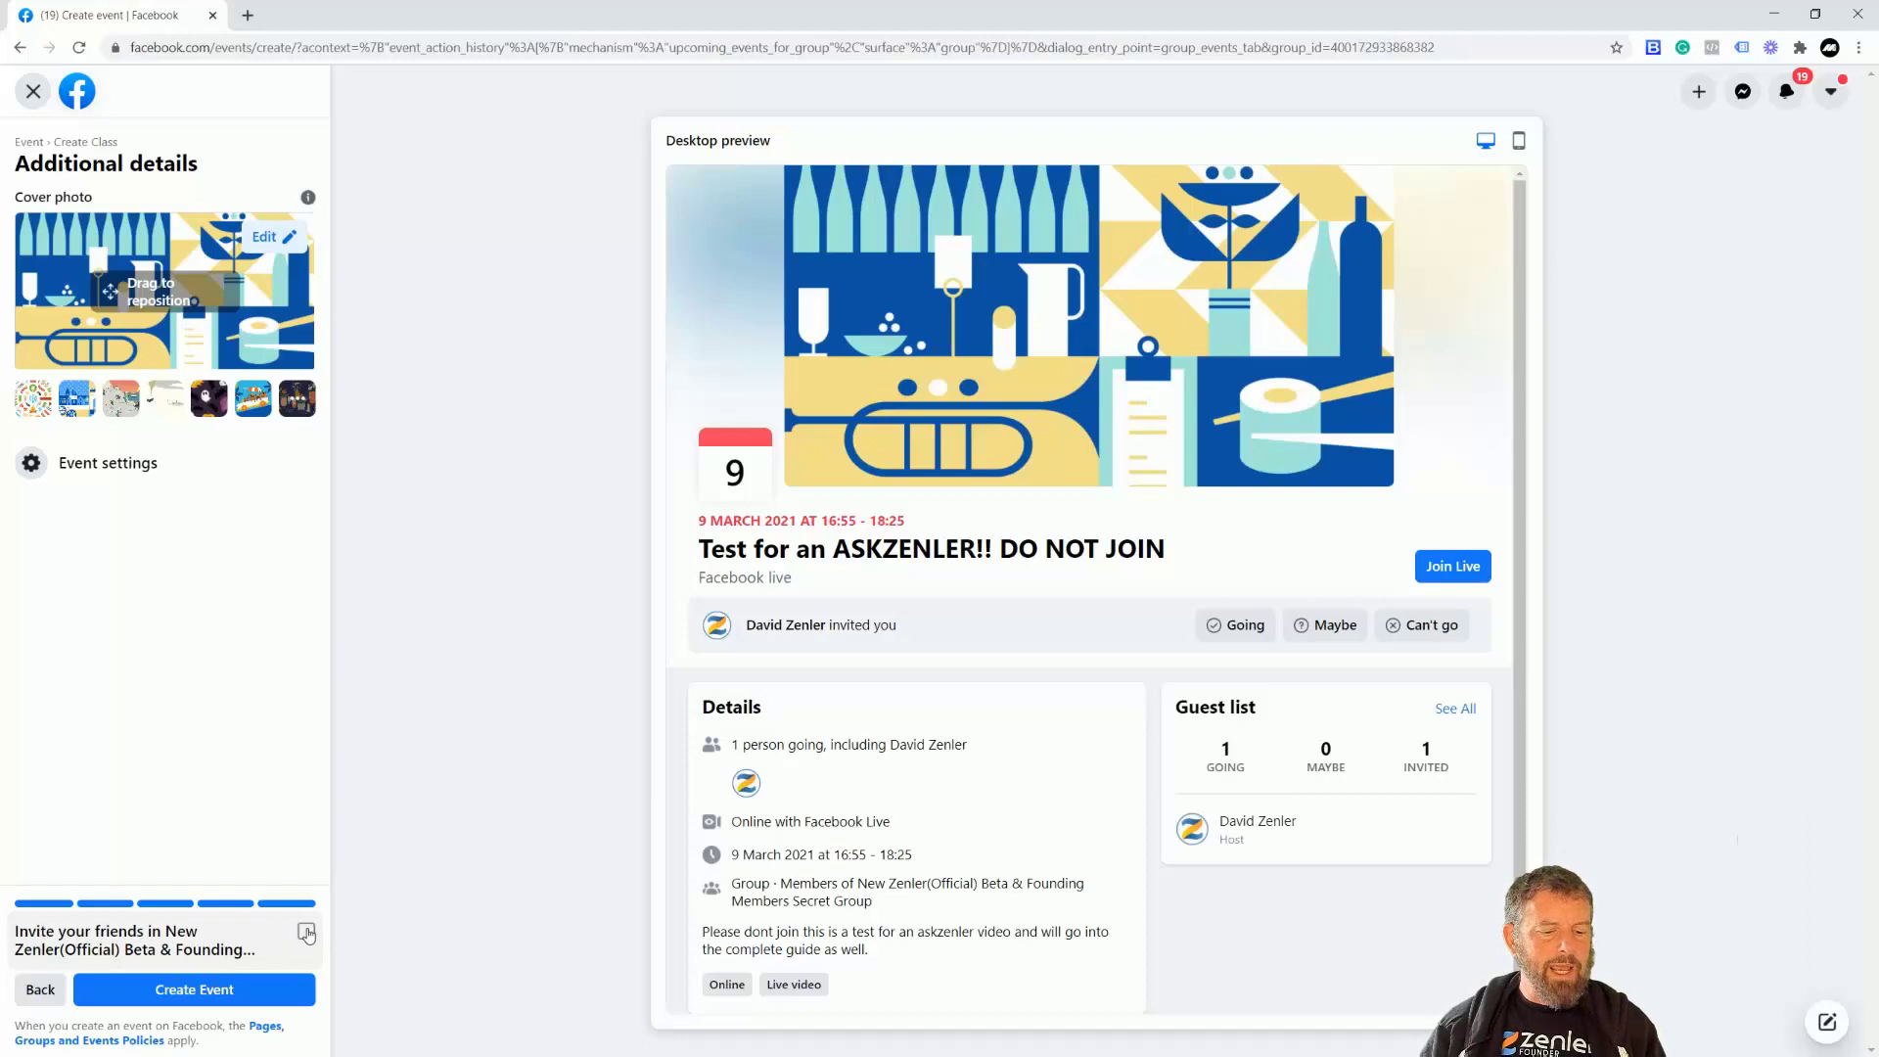
Create the event without inviting friends, and open it for editing from its event page.
left_click(205, 998)
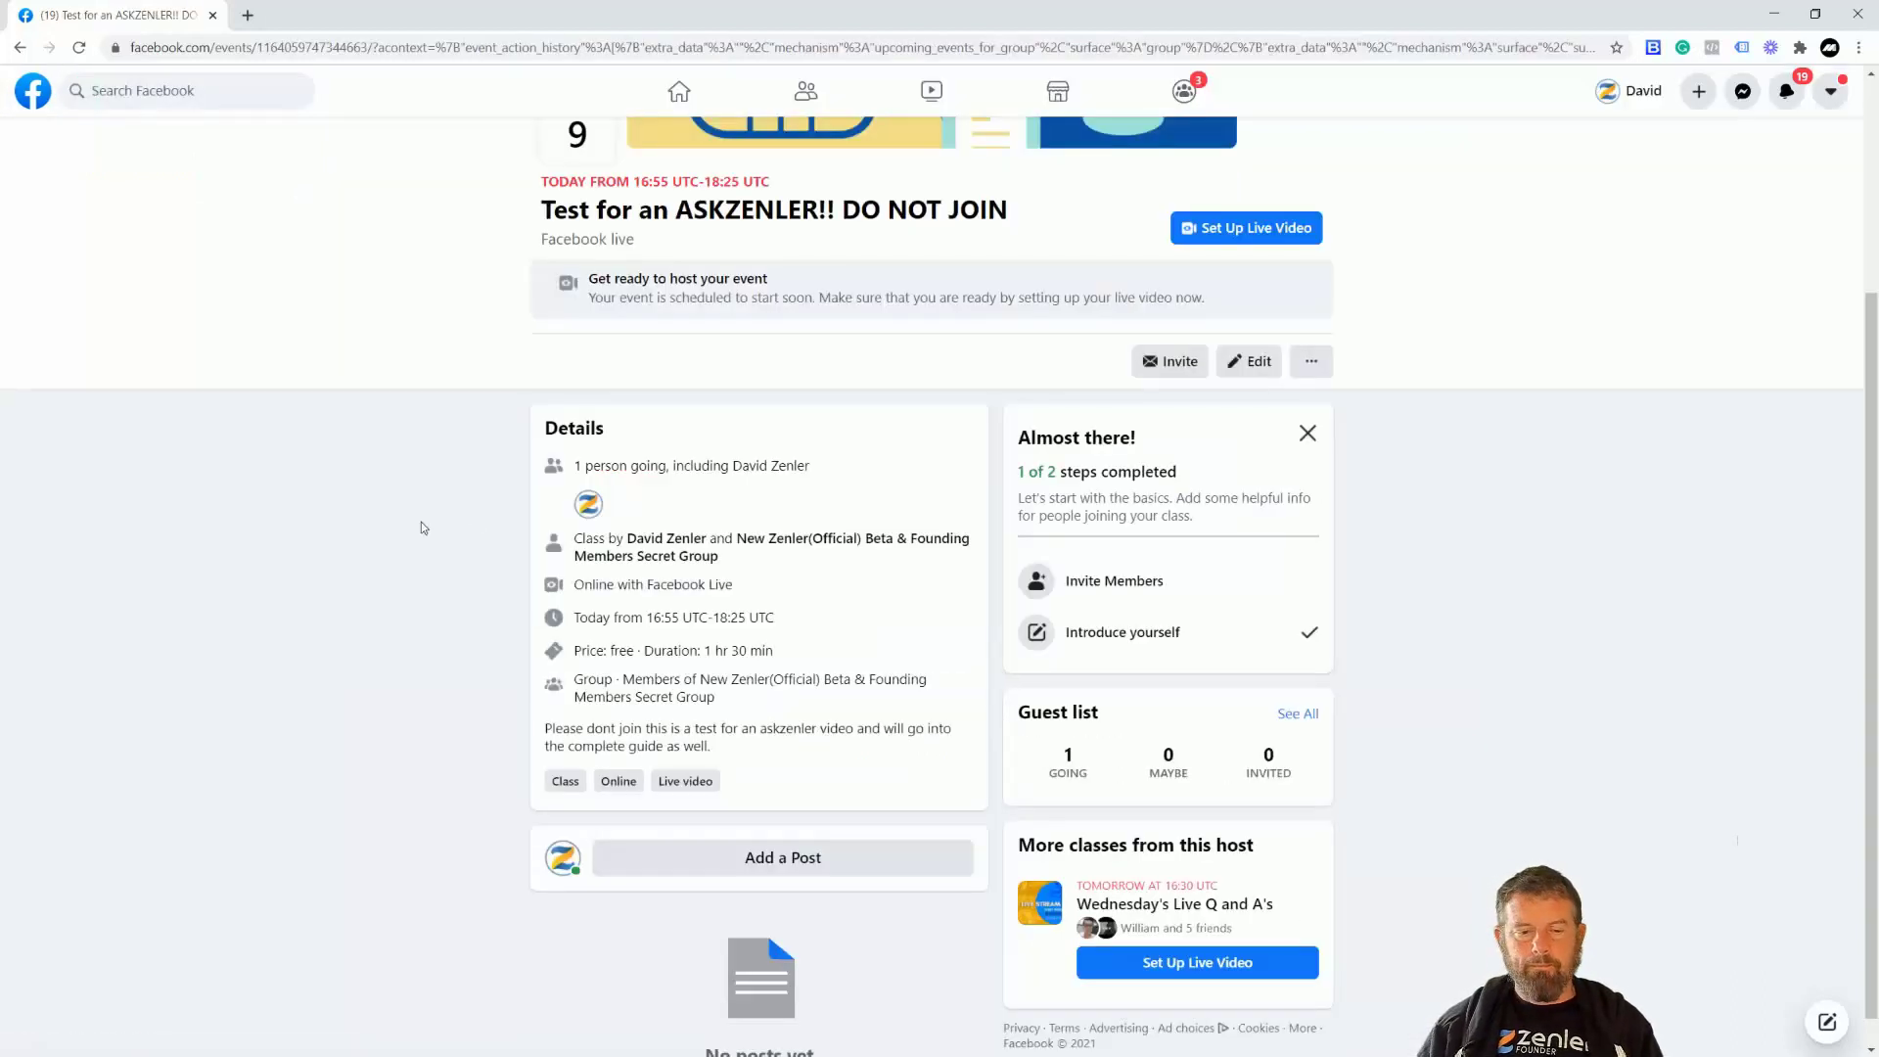
scroll(417, 536, "up", 3)
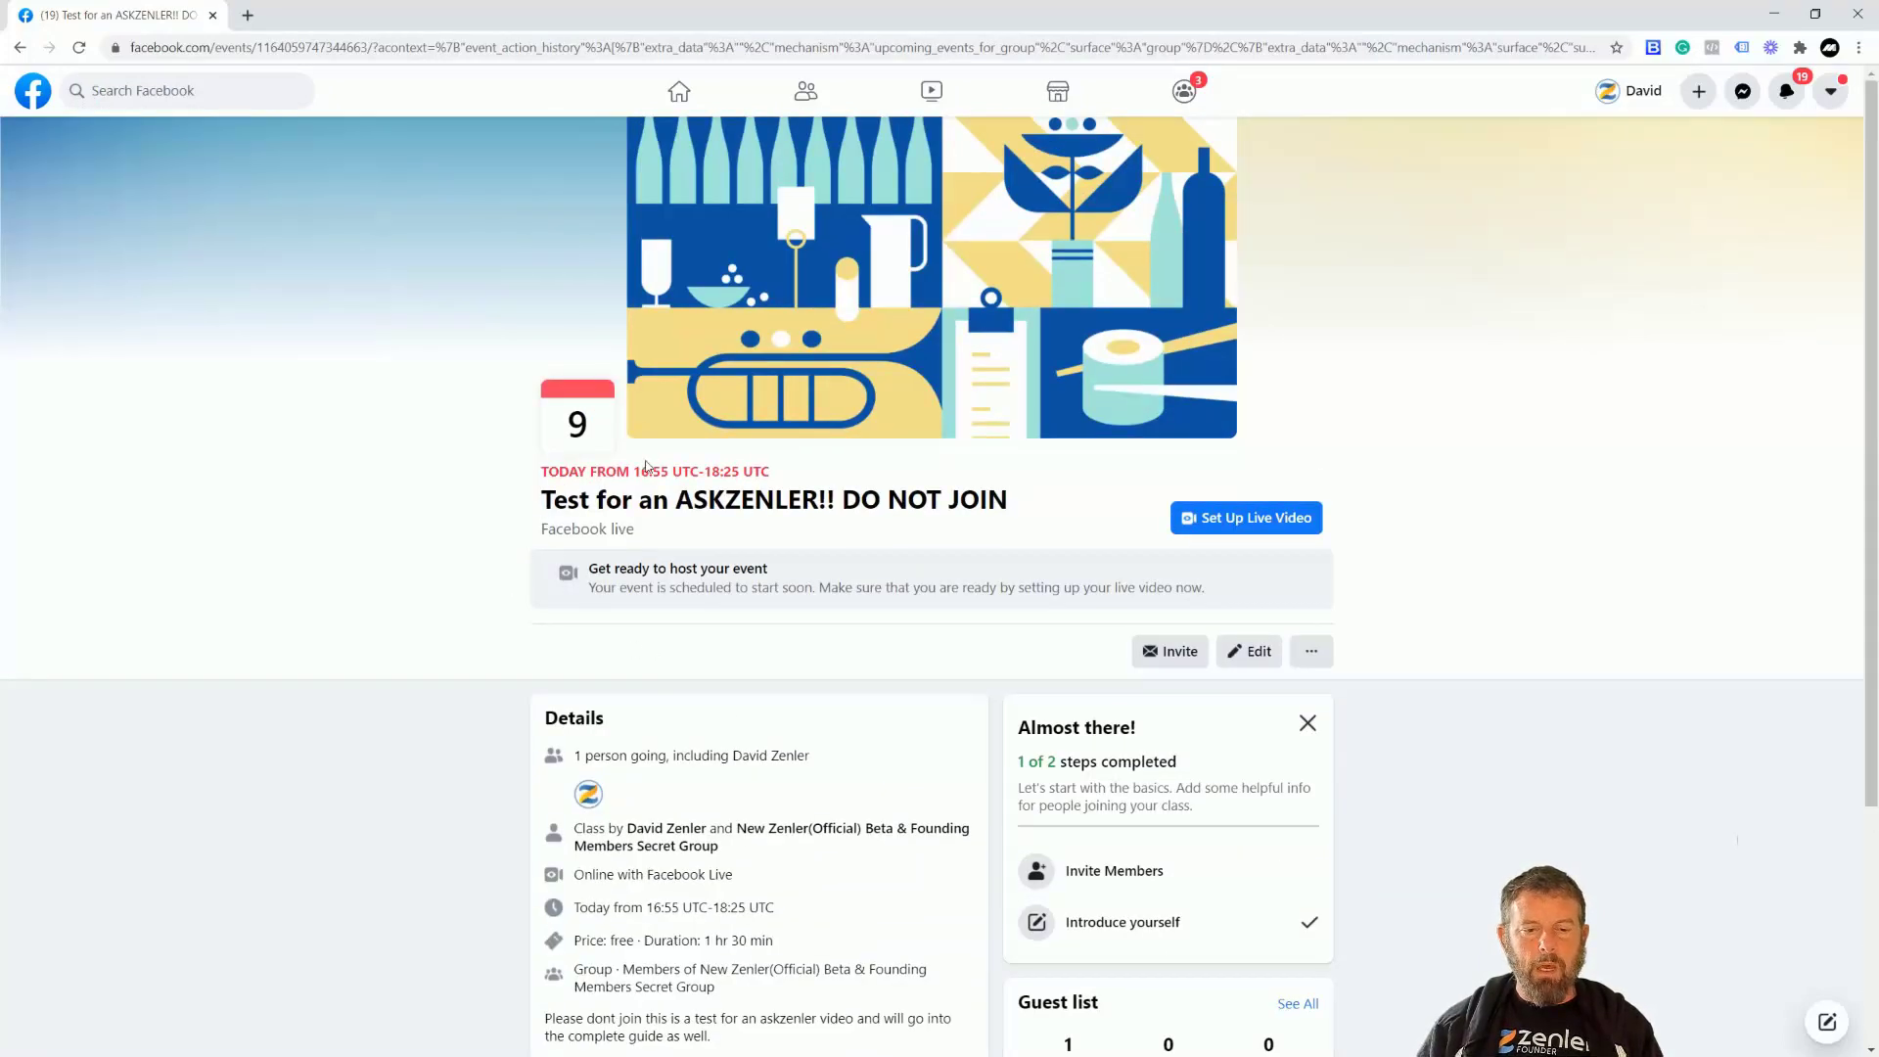
left_click(1256, 652)
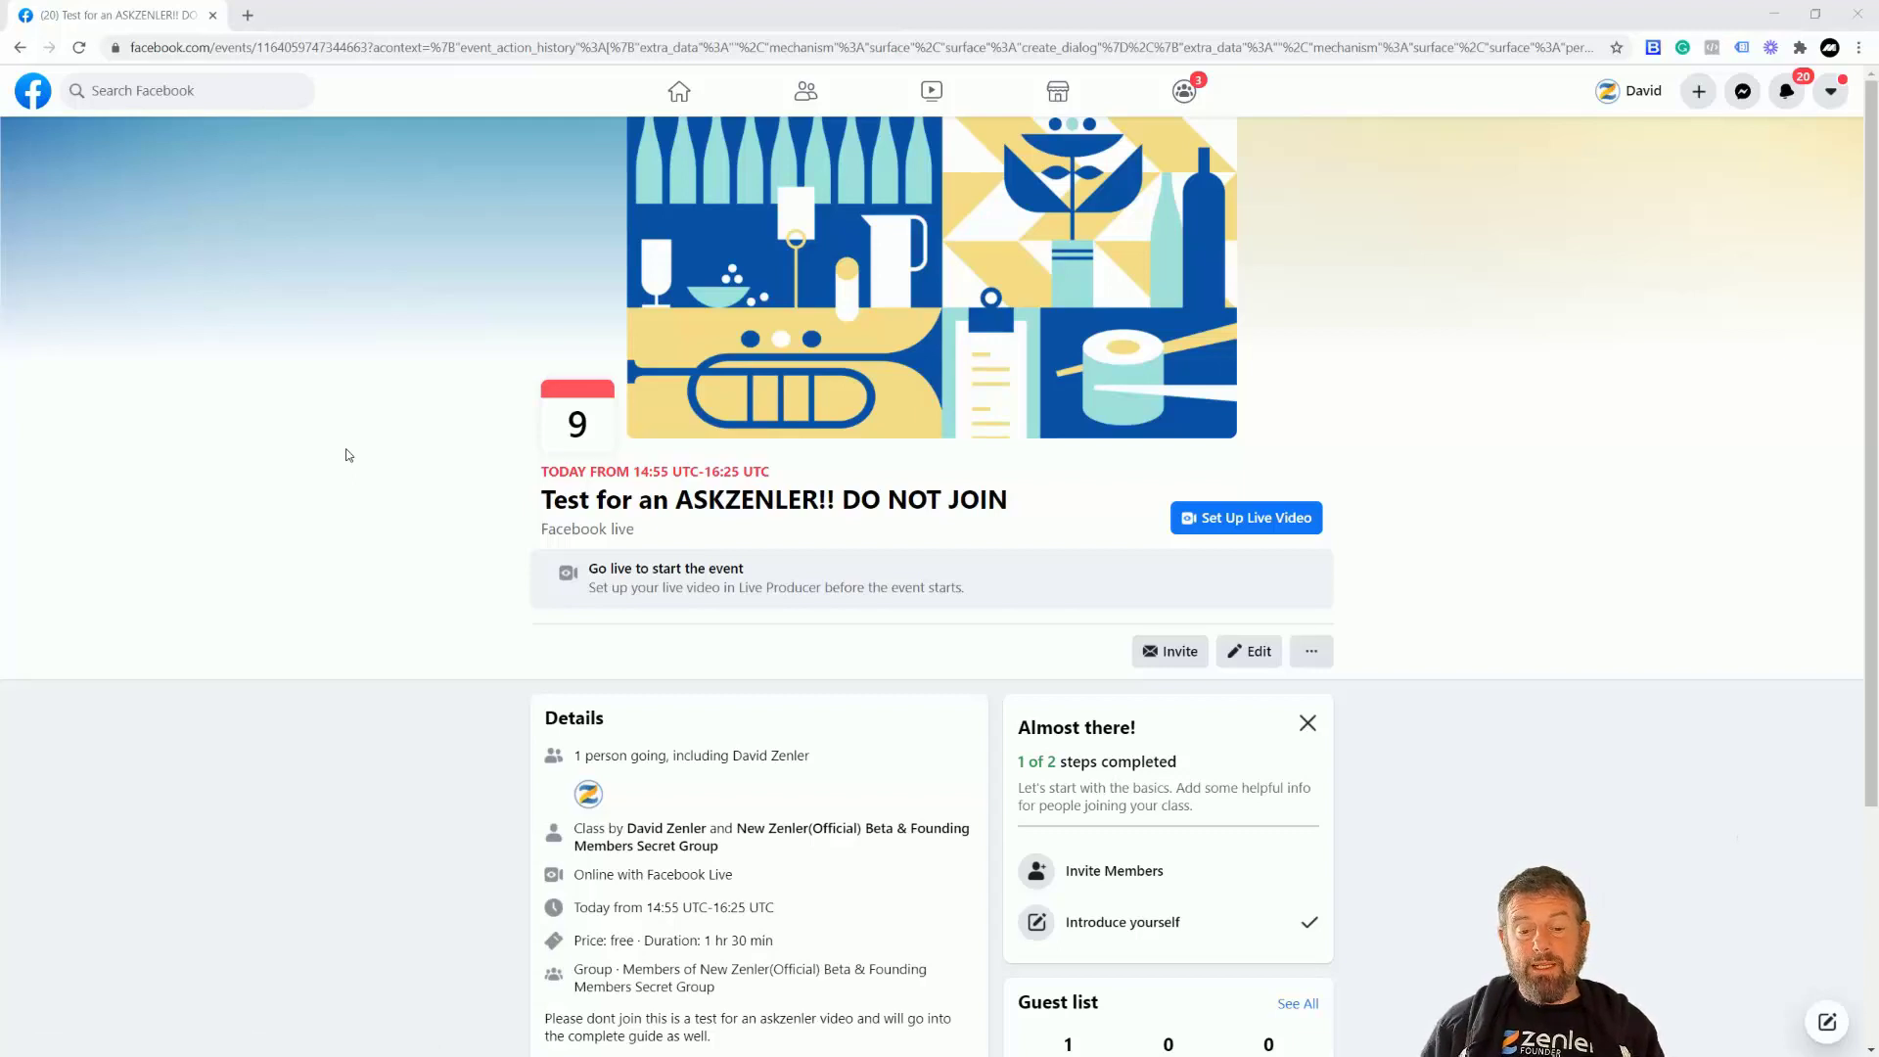
left_click_drag(1016, 507, 529, 496)
left_click(390, 489)
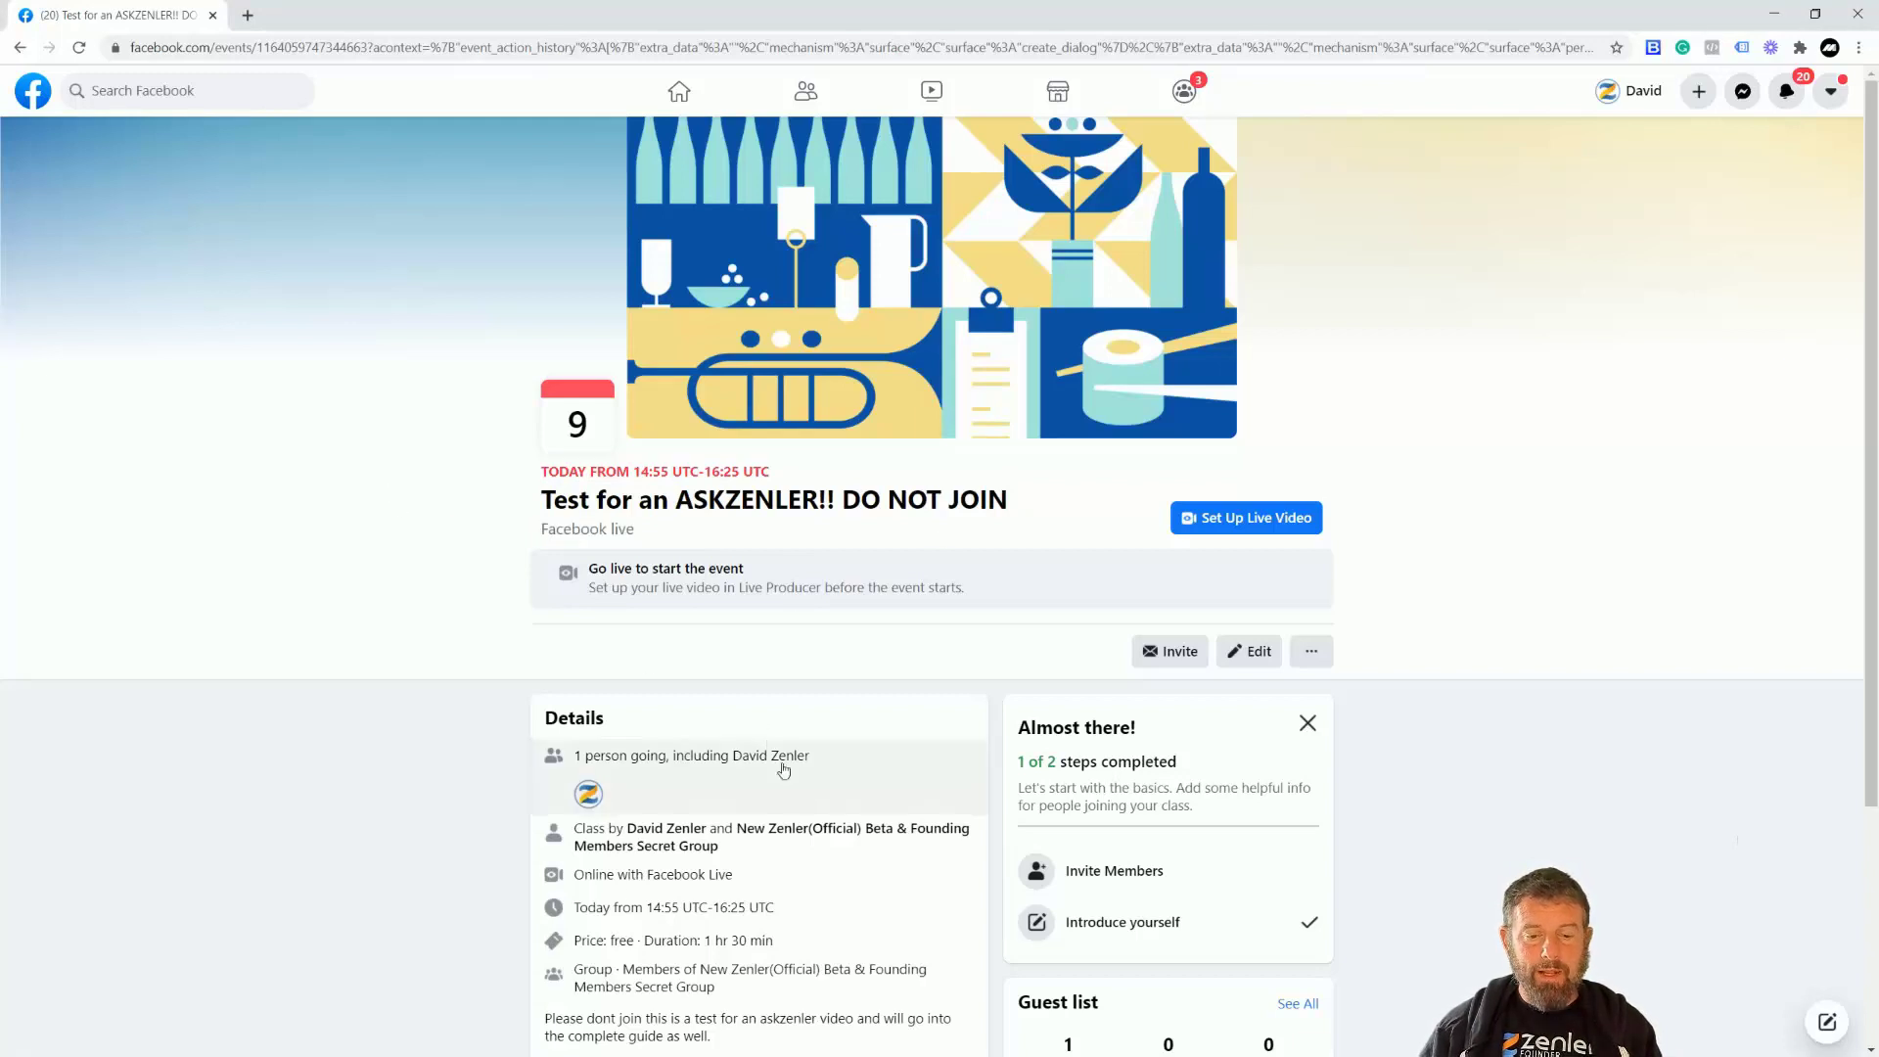
scroll(783, 770, "down", 3)
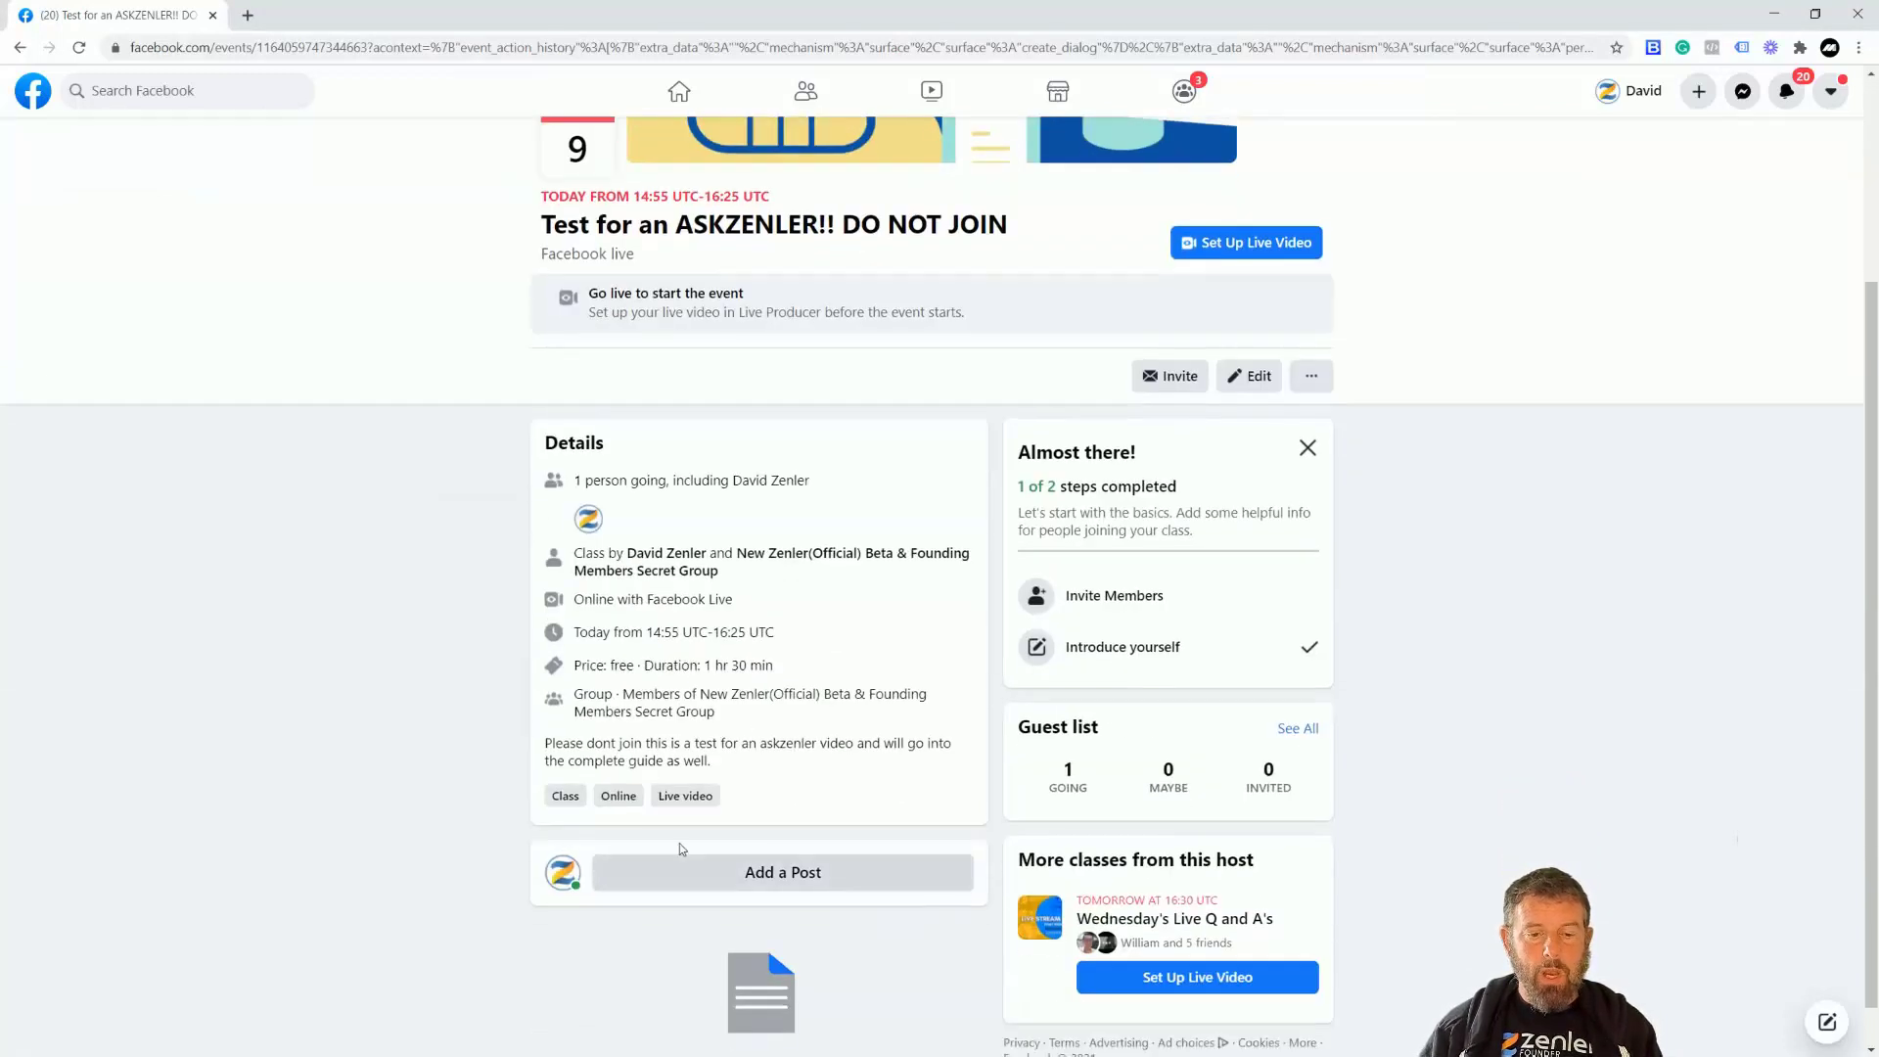
scroll(682, 848, "up", 3)
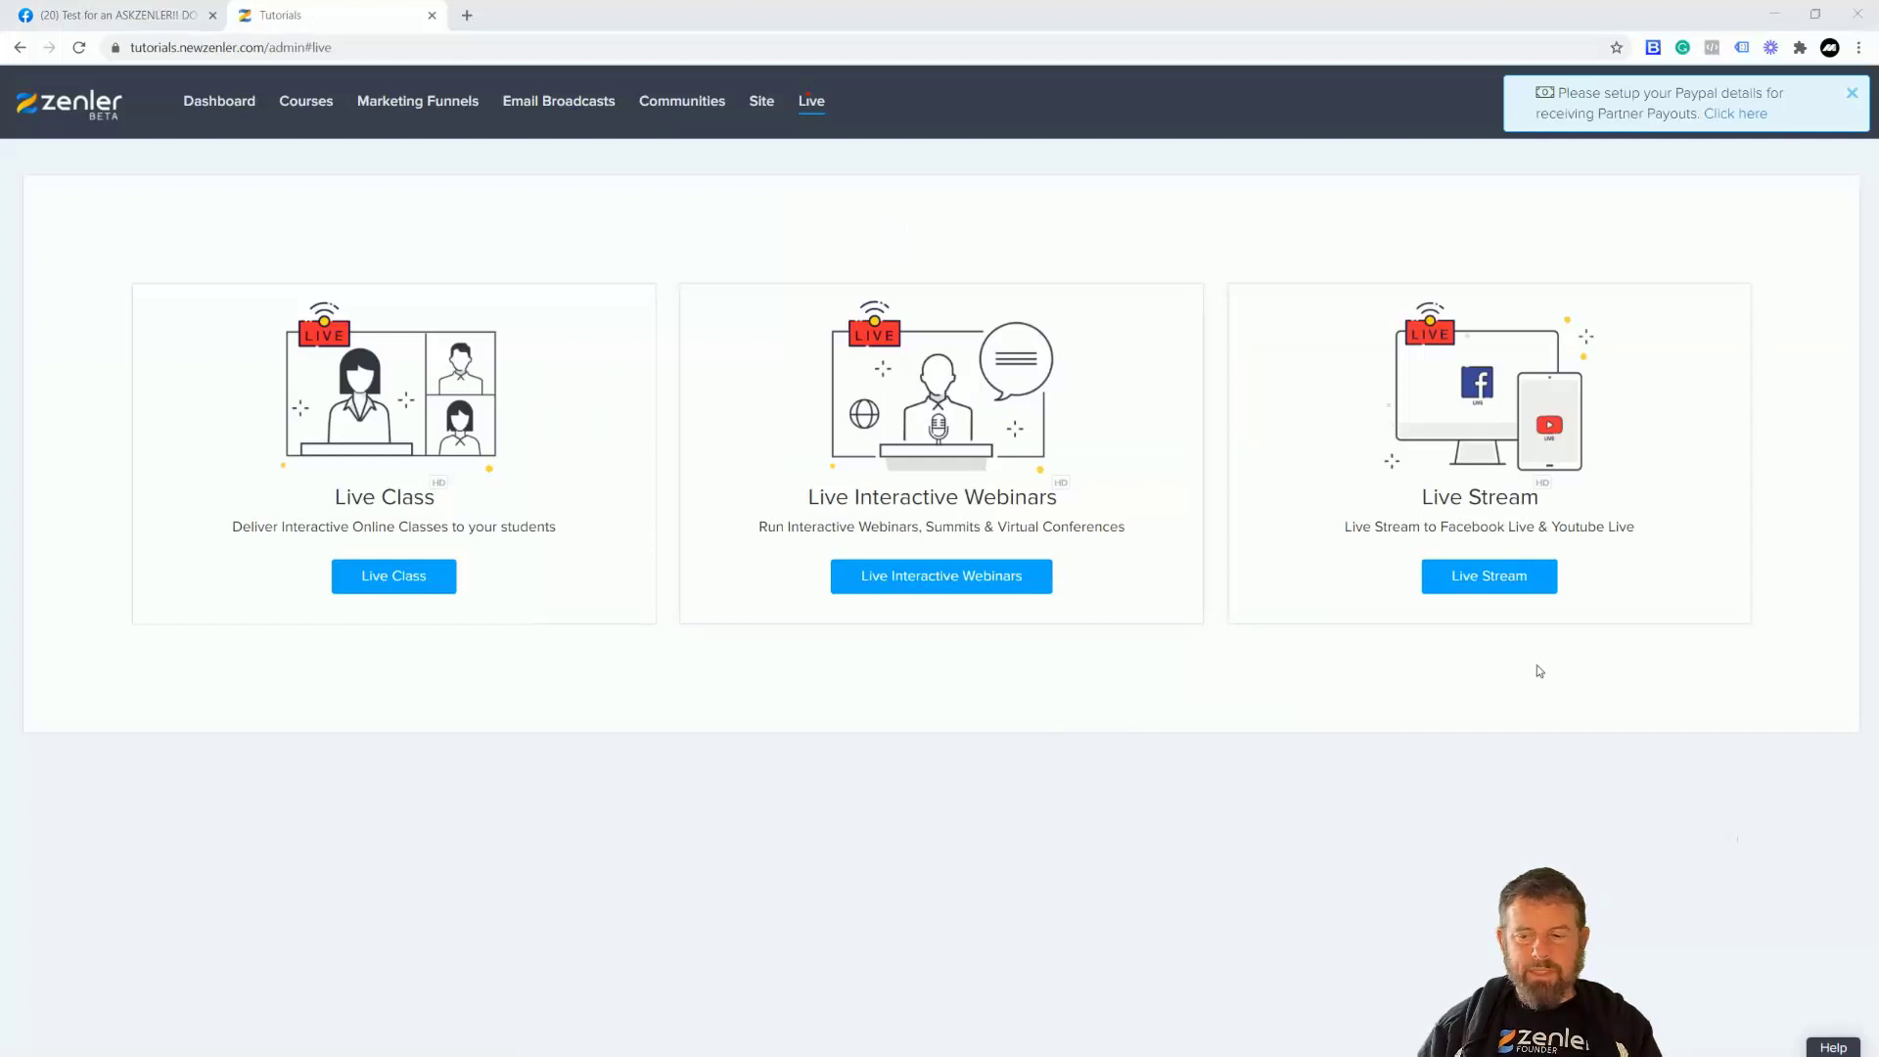
In Zenler's live area, start a new live stream and set its topic to "test".
left_click(1479, 579)
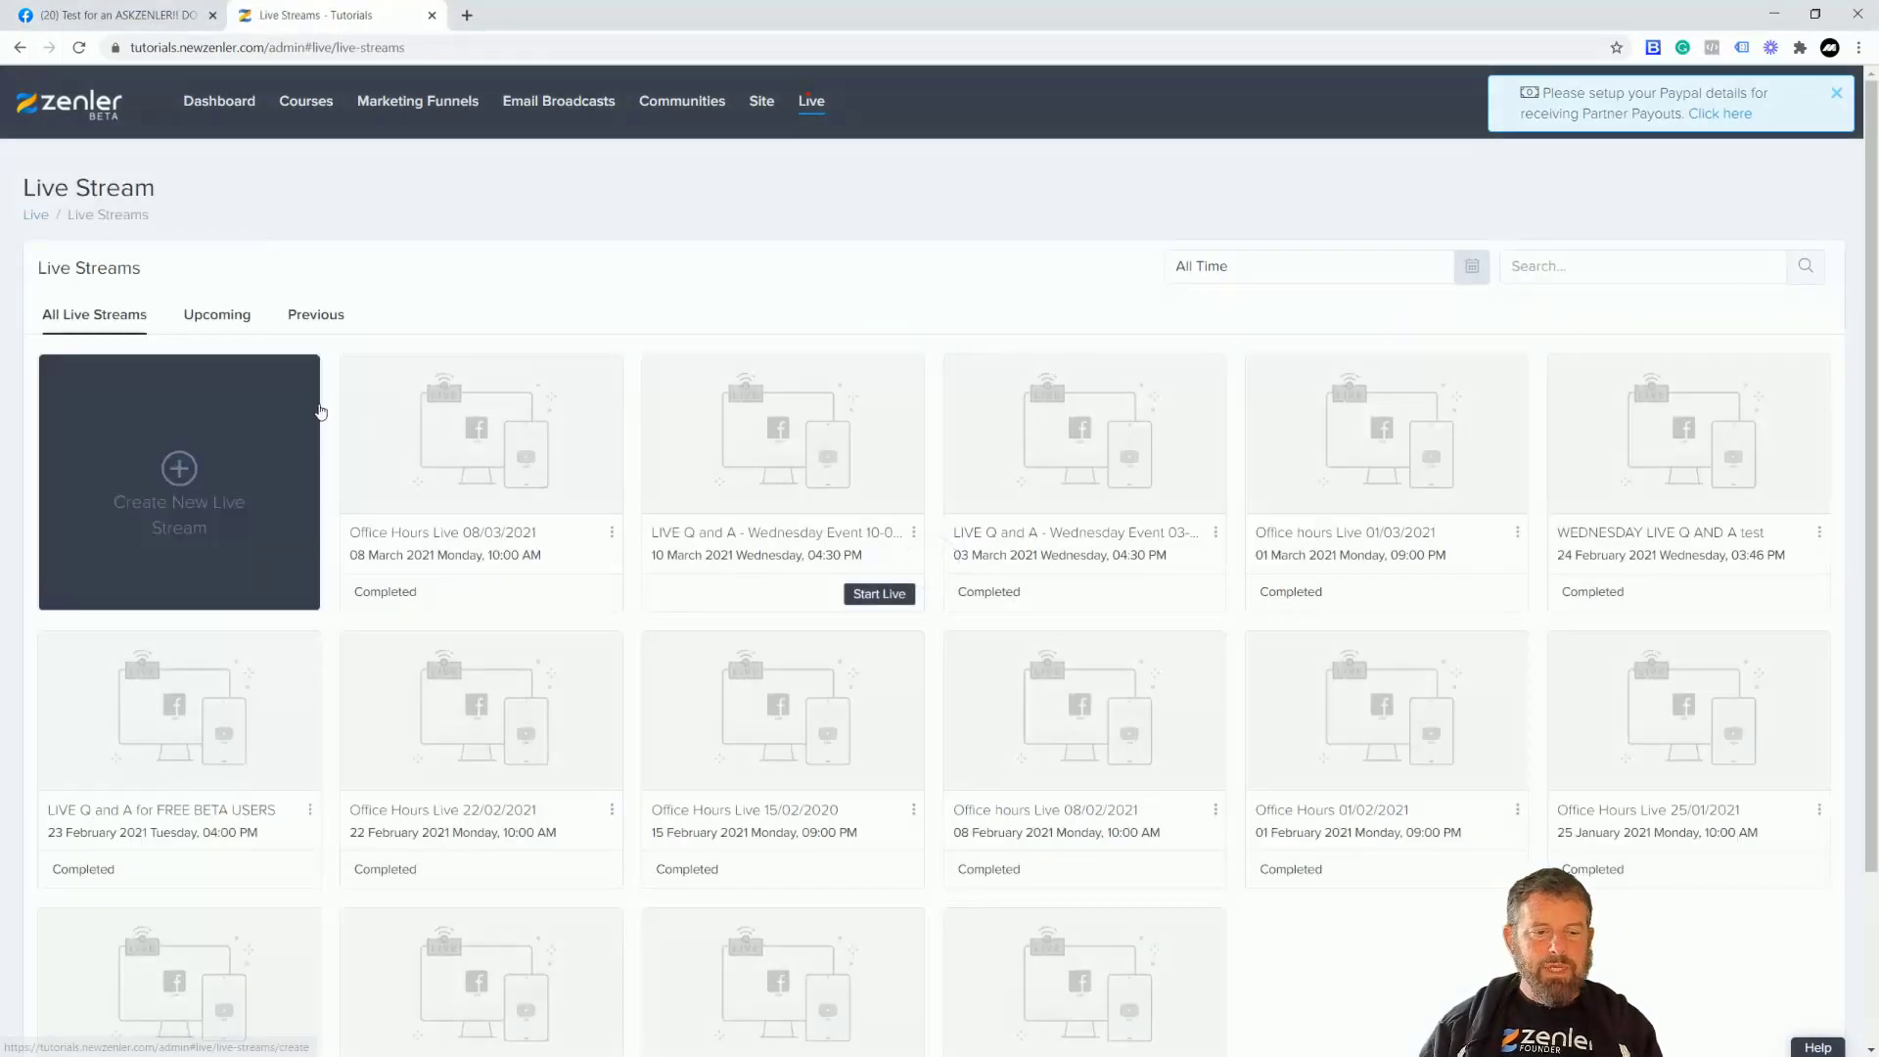
left_click(179, 468)
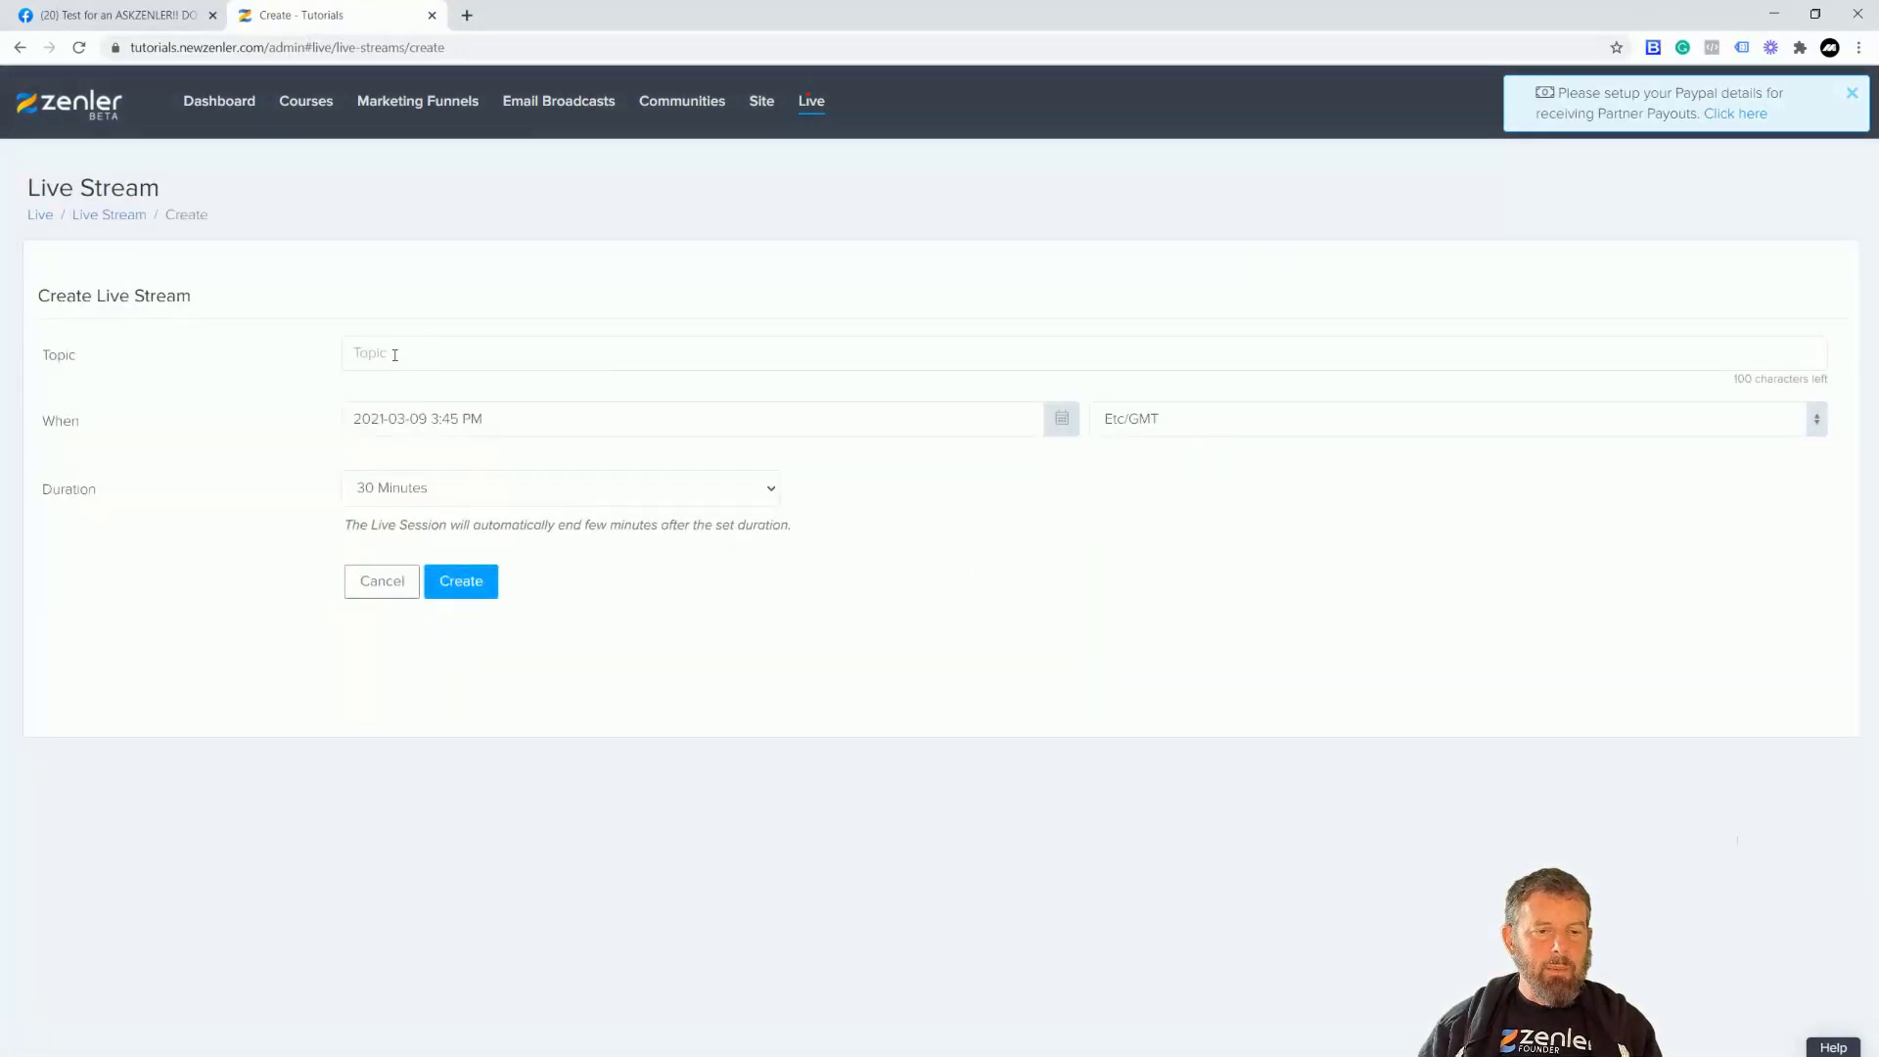
left_click(394, 354)
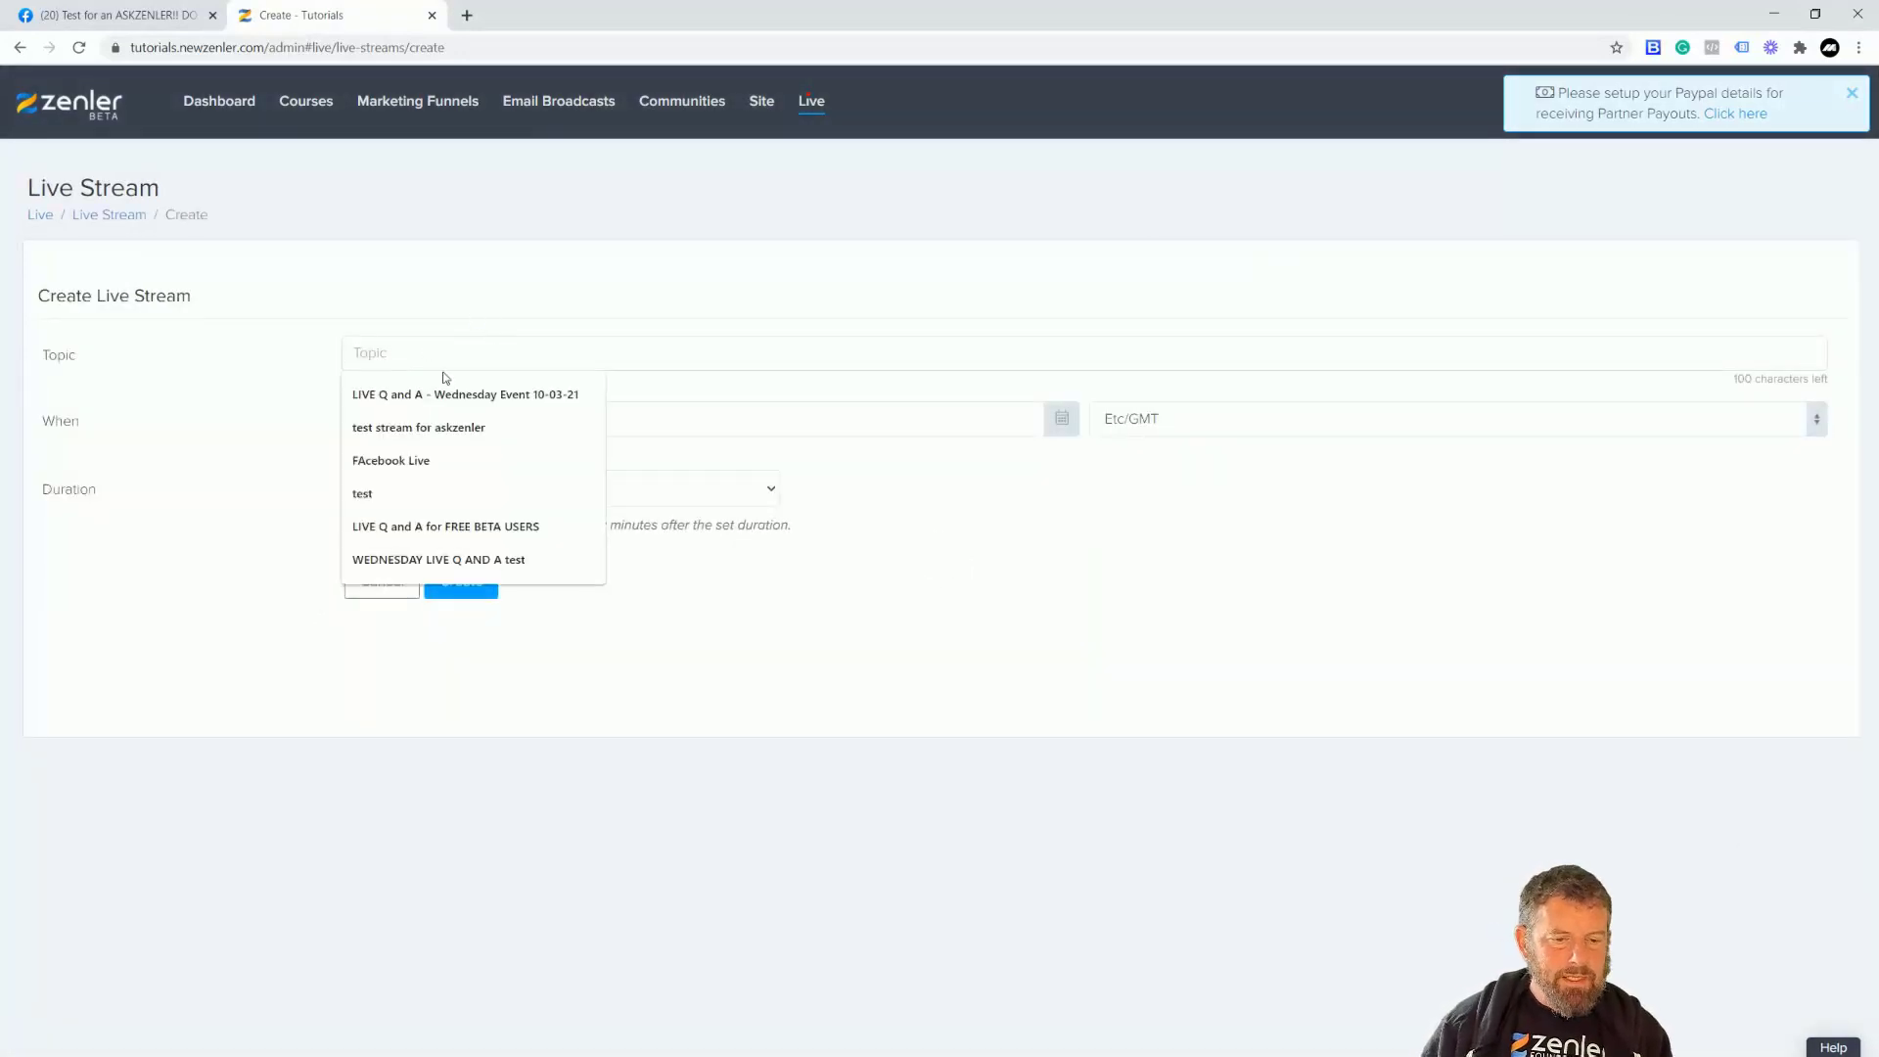
left_click(381, 495)
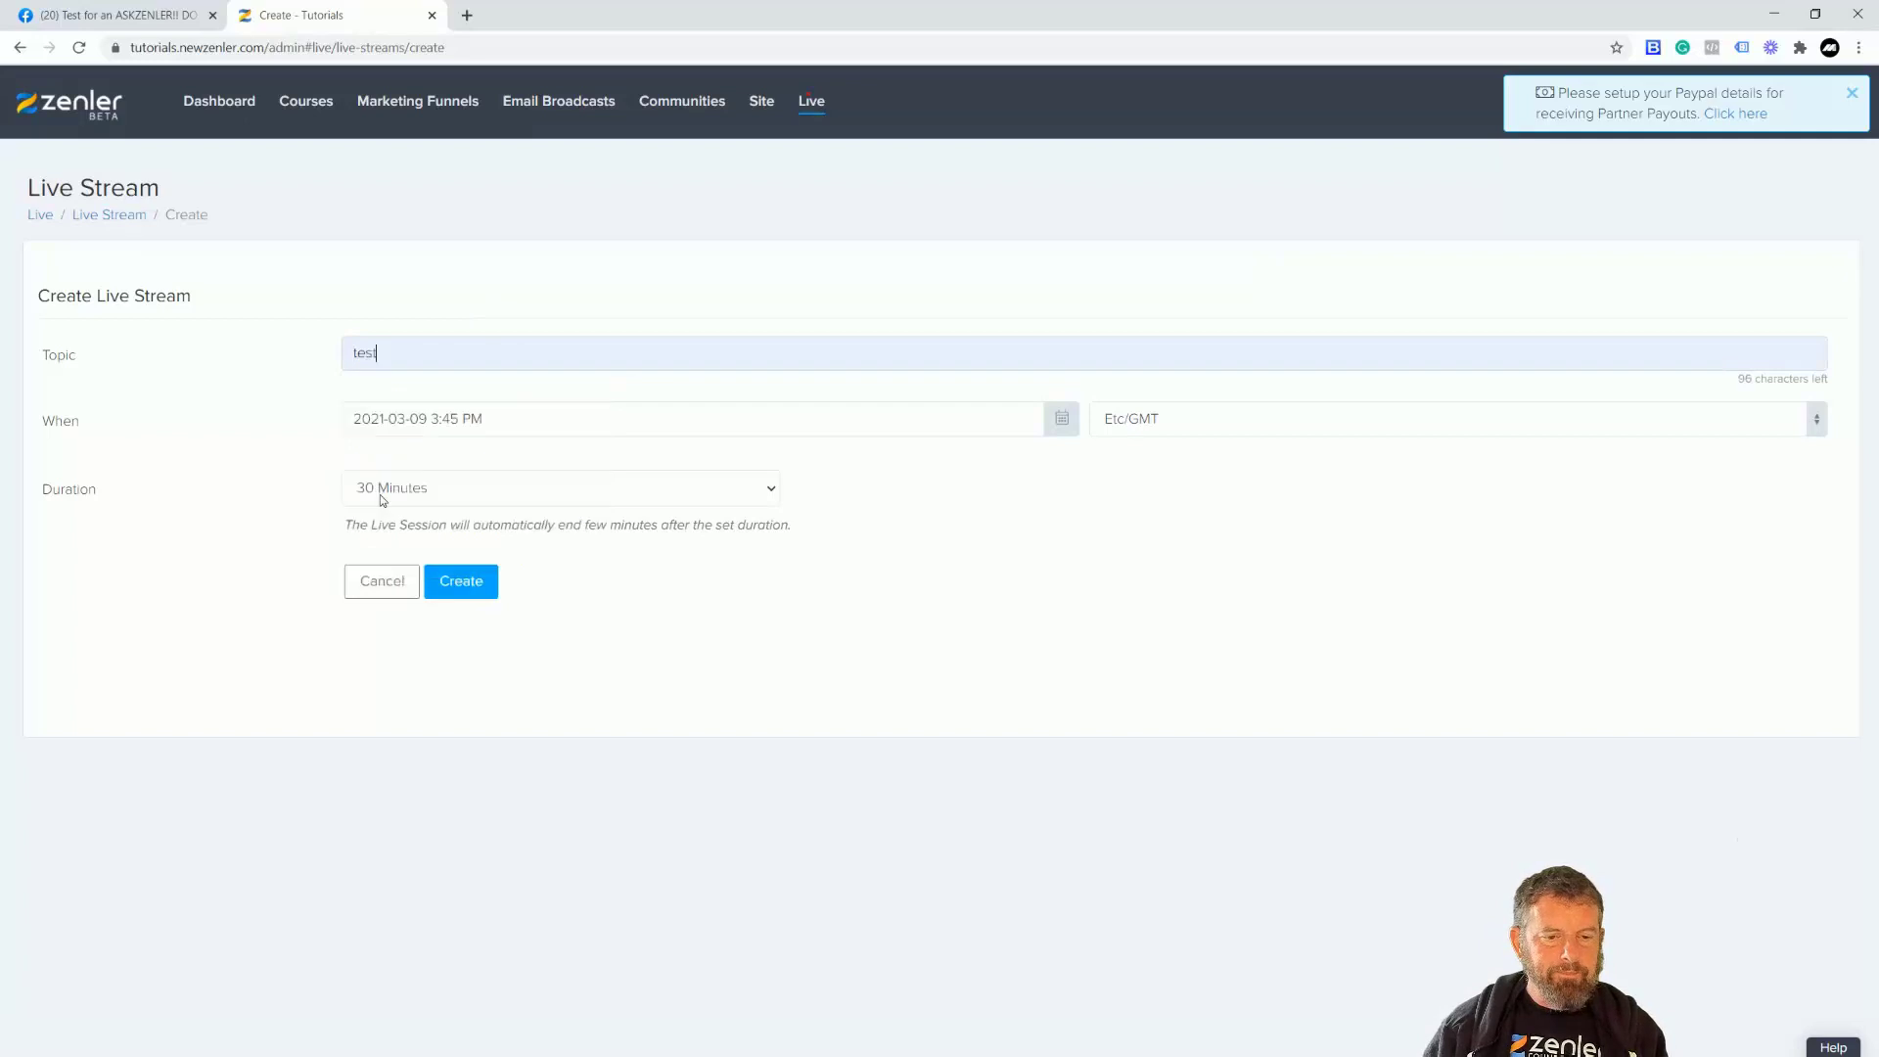
Check the start time on the Facebook event page, and set the Zenler live stream's start to 2021-03-09 2:55 PM.
left_click(802, 425)
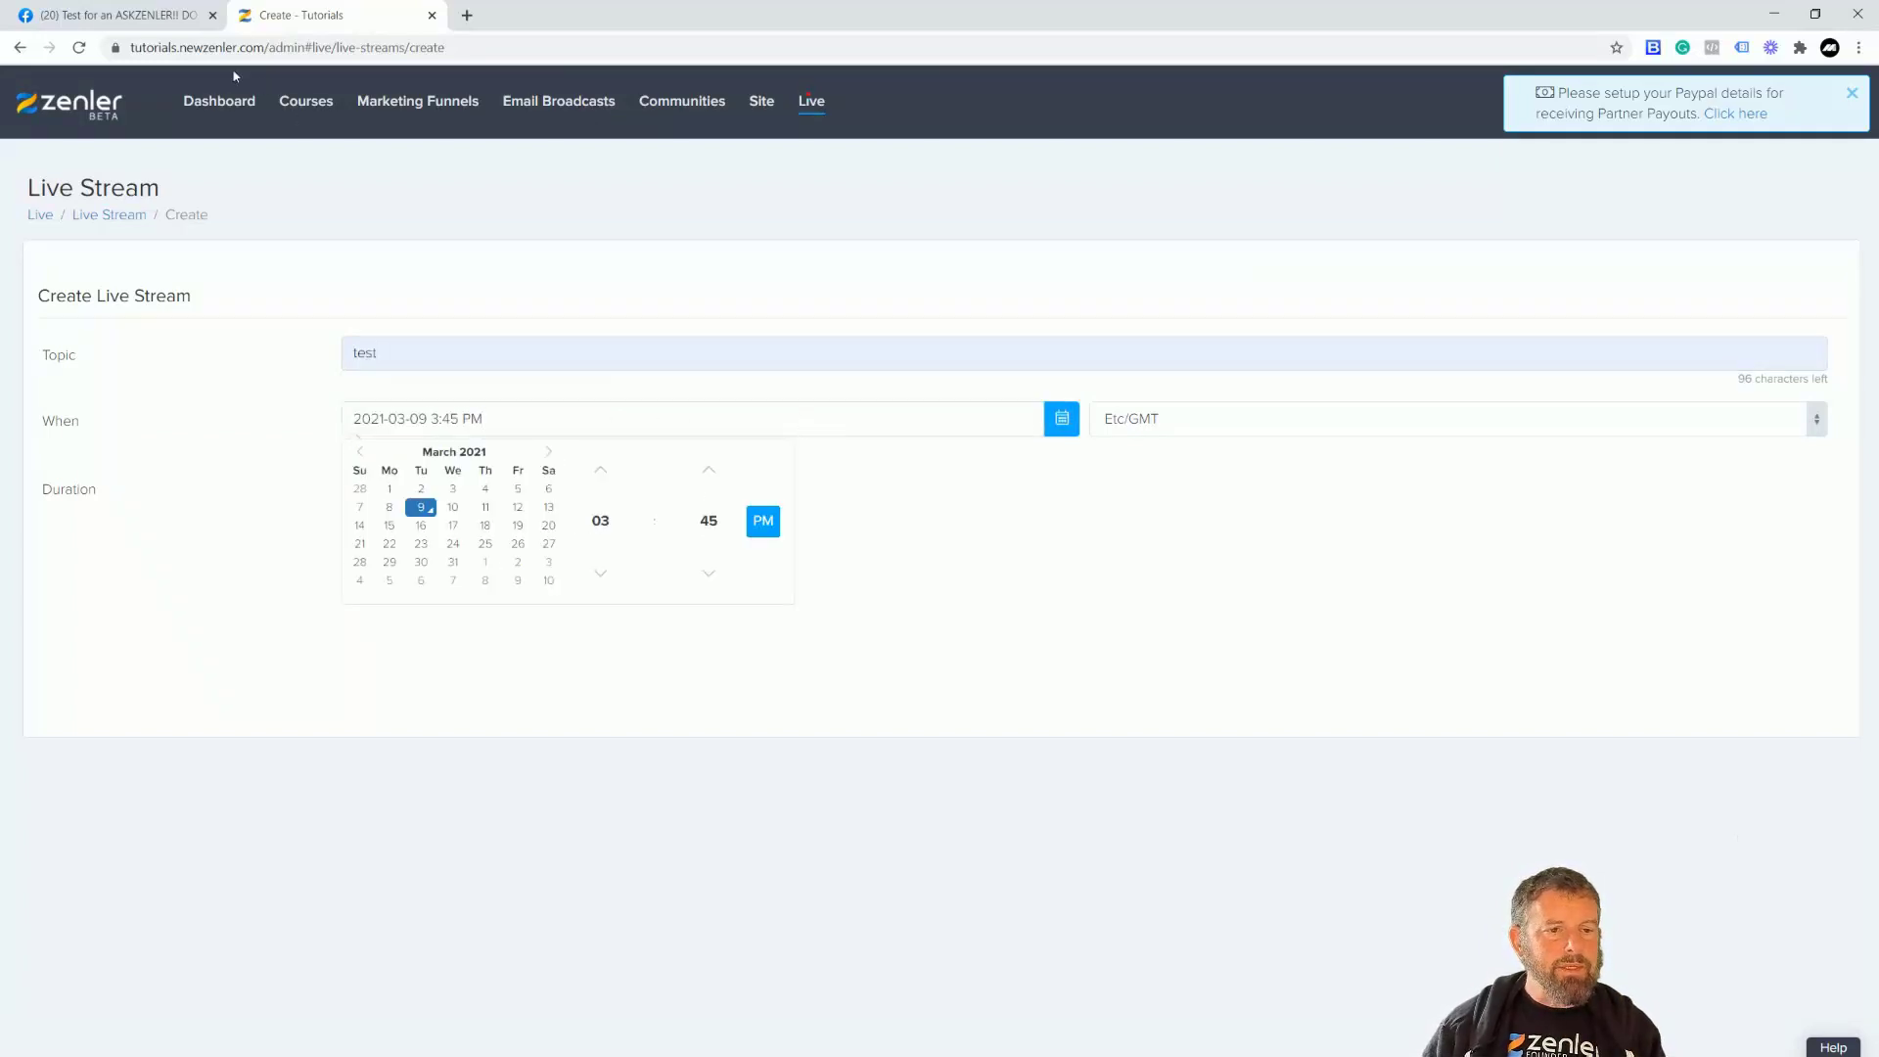
left_click(166, 18)
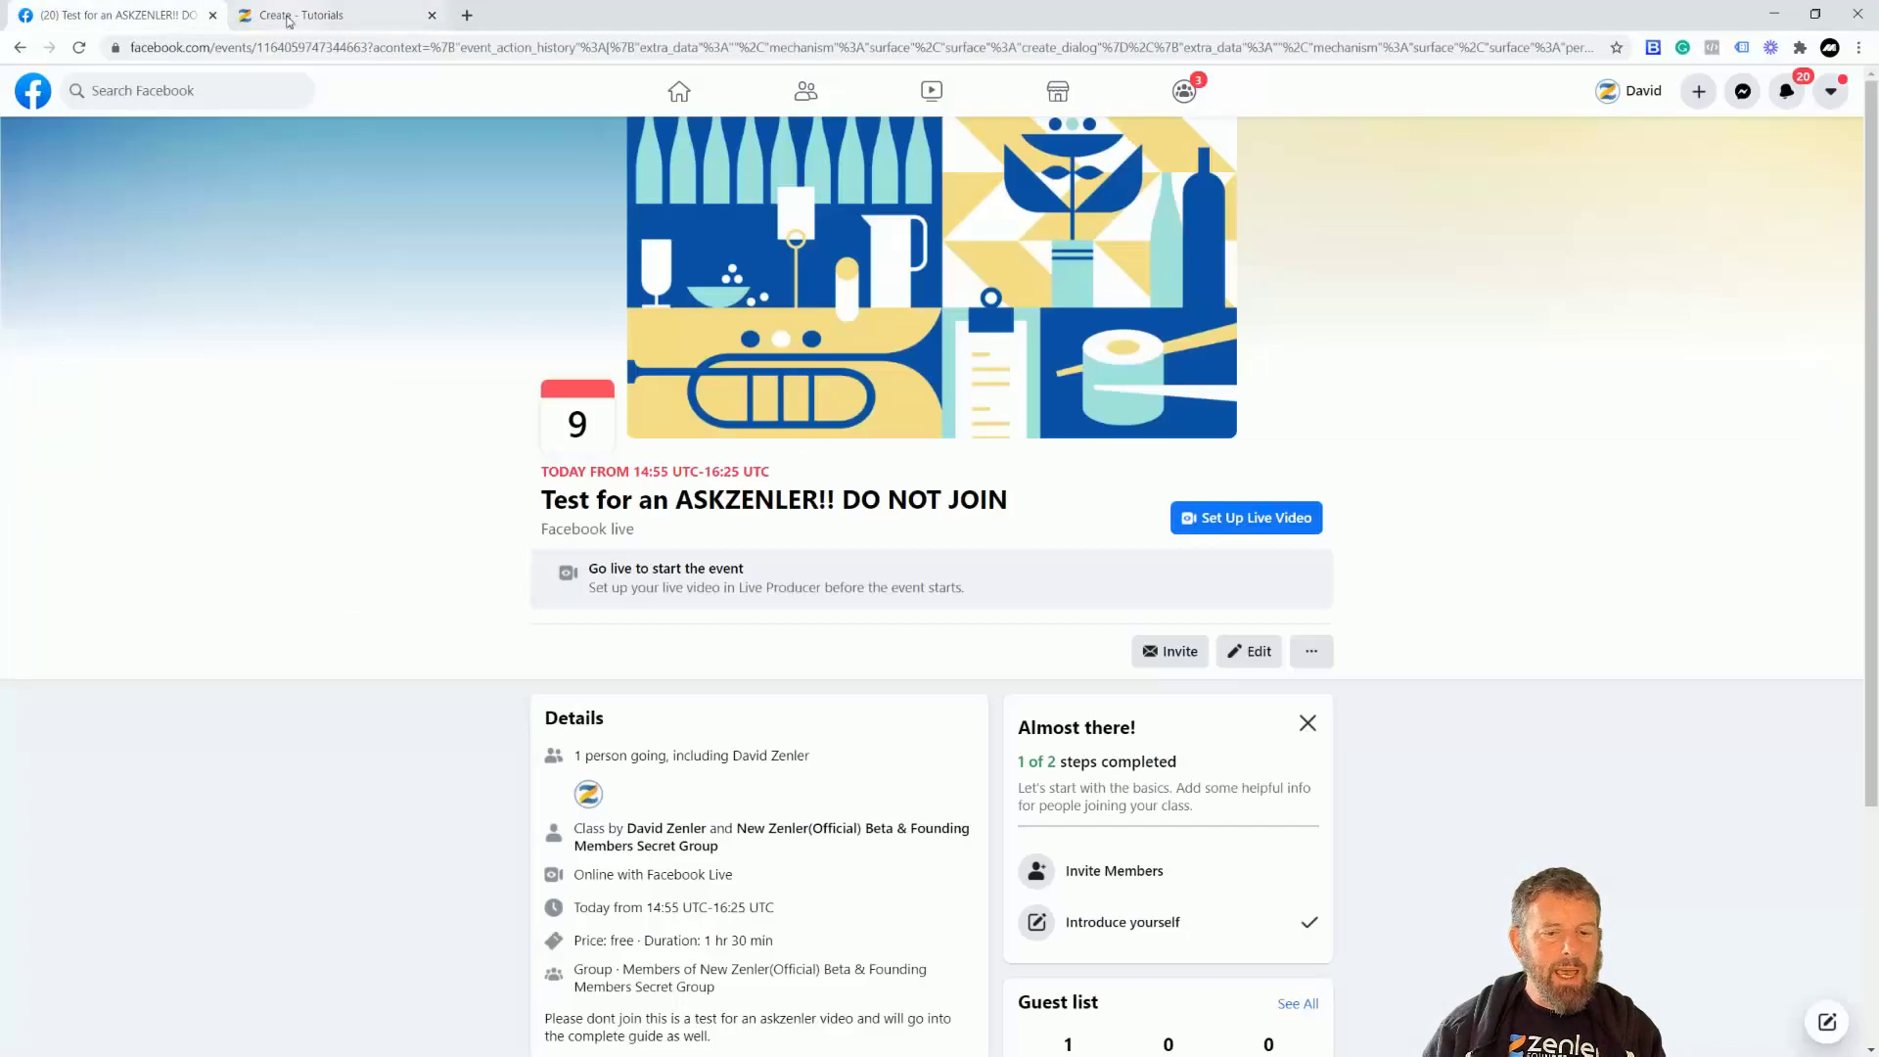
left_click(350, 20)
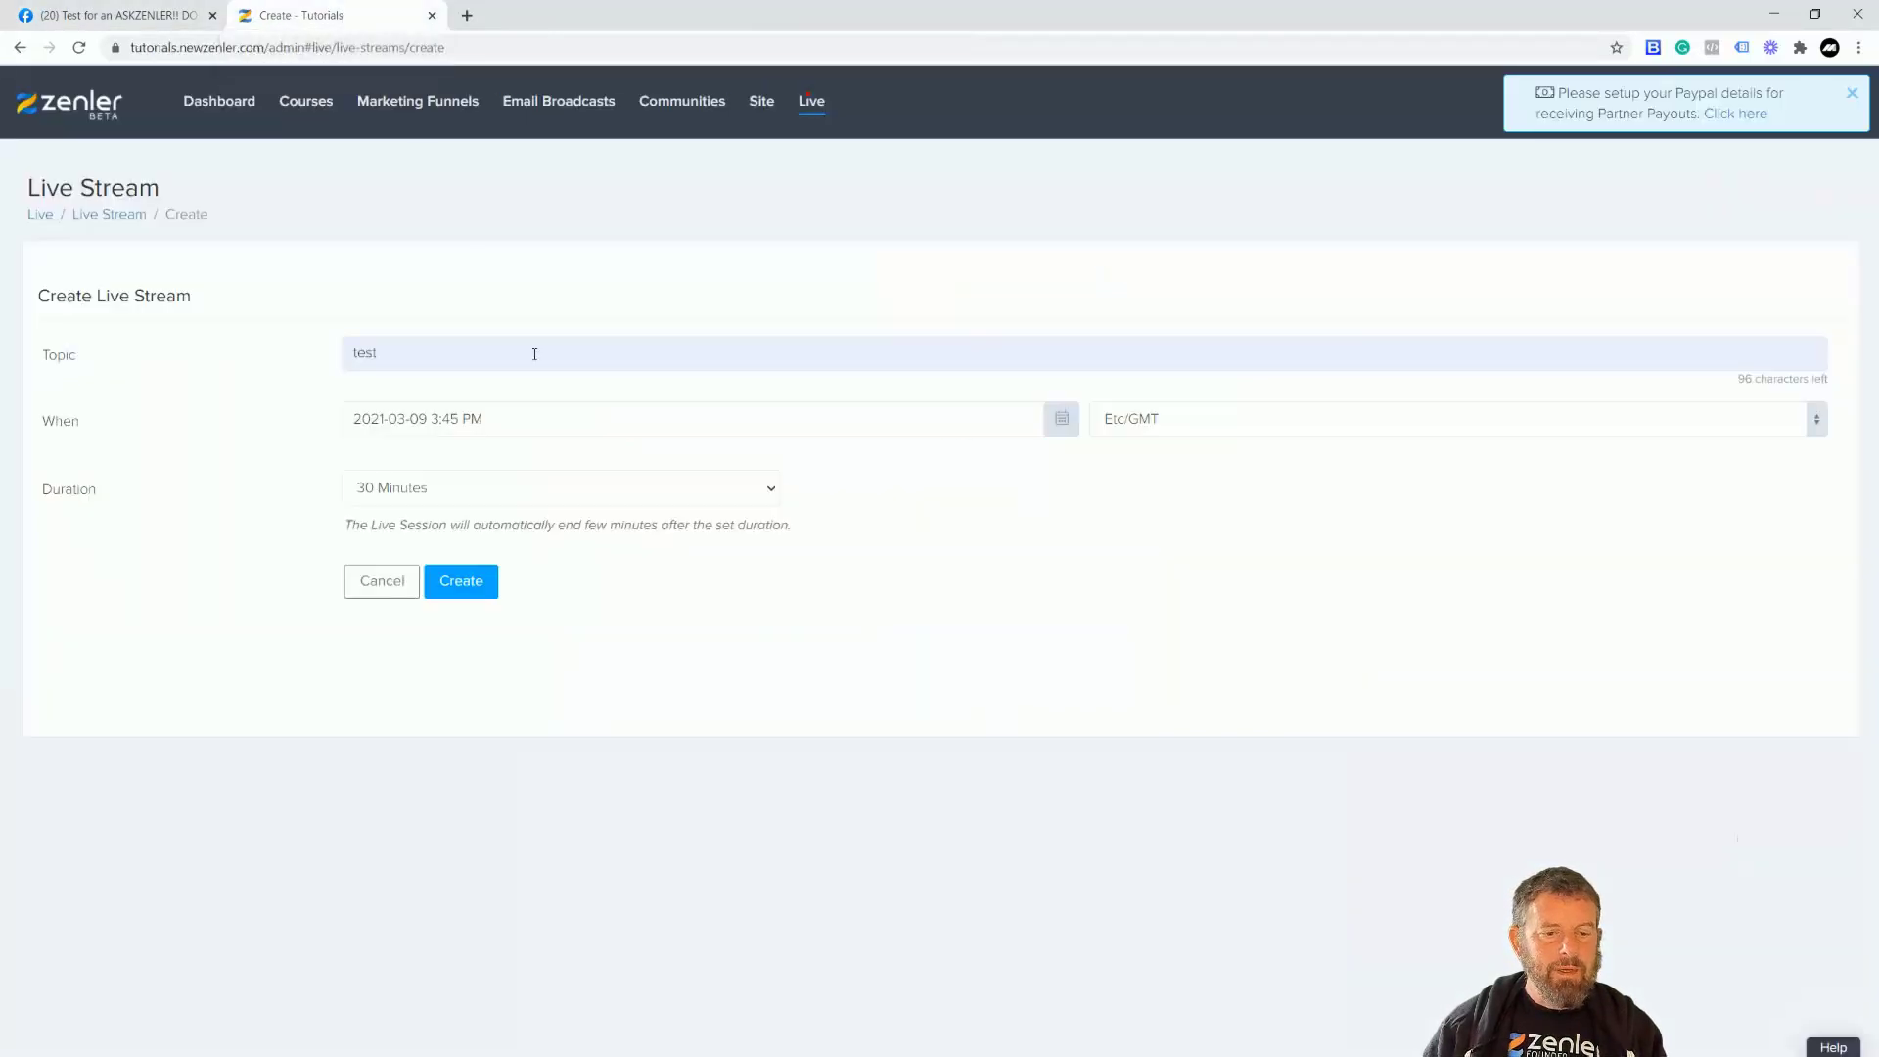
left_click(549, 425)
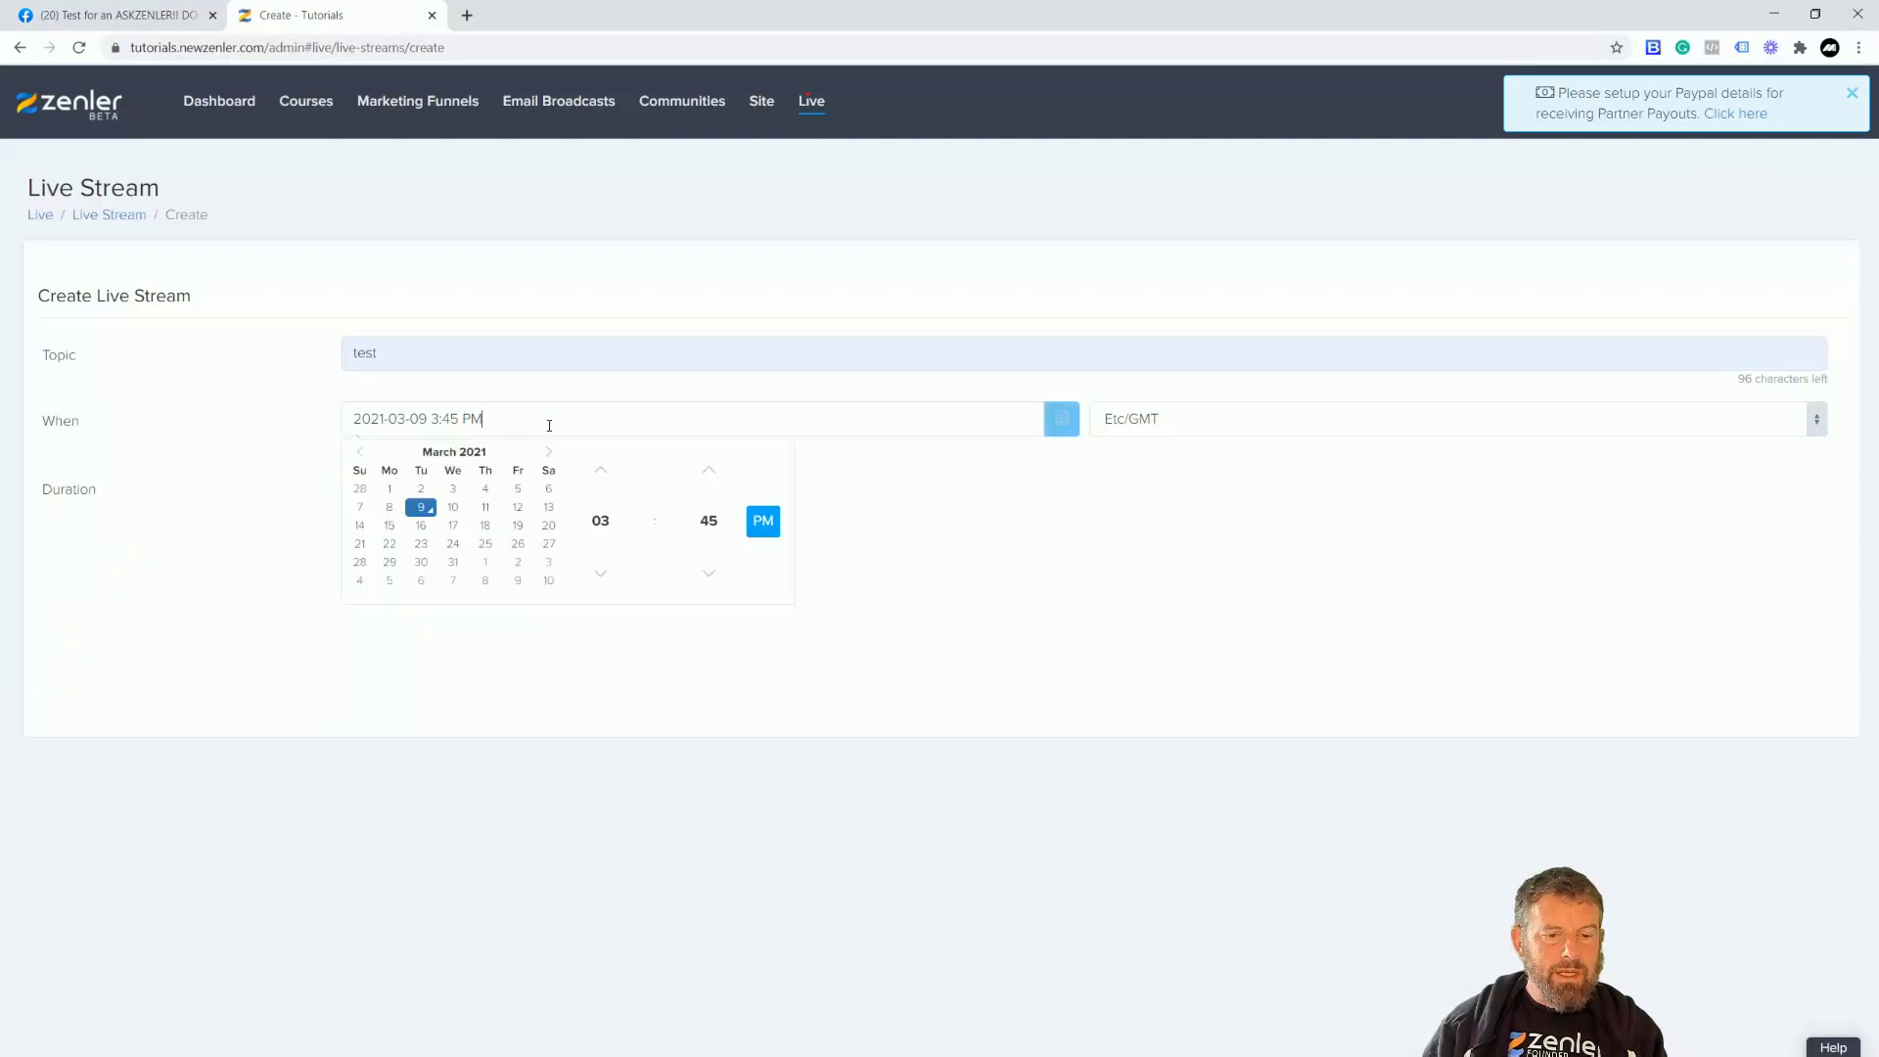
left_click(610, 566)
double_click(708, 478)
double_click(708, 478)
left_click(709, 478)
left_click(708, 478)
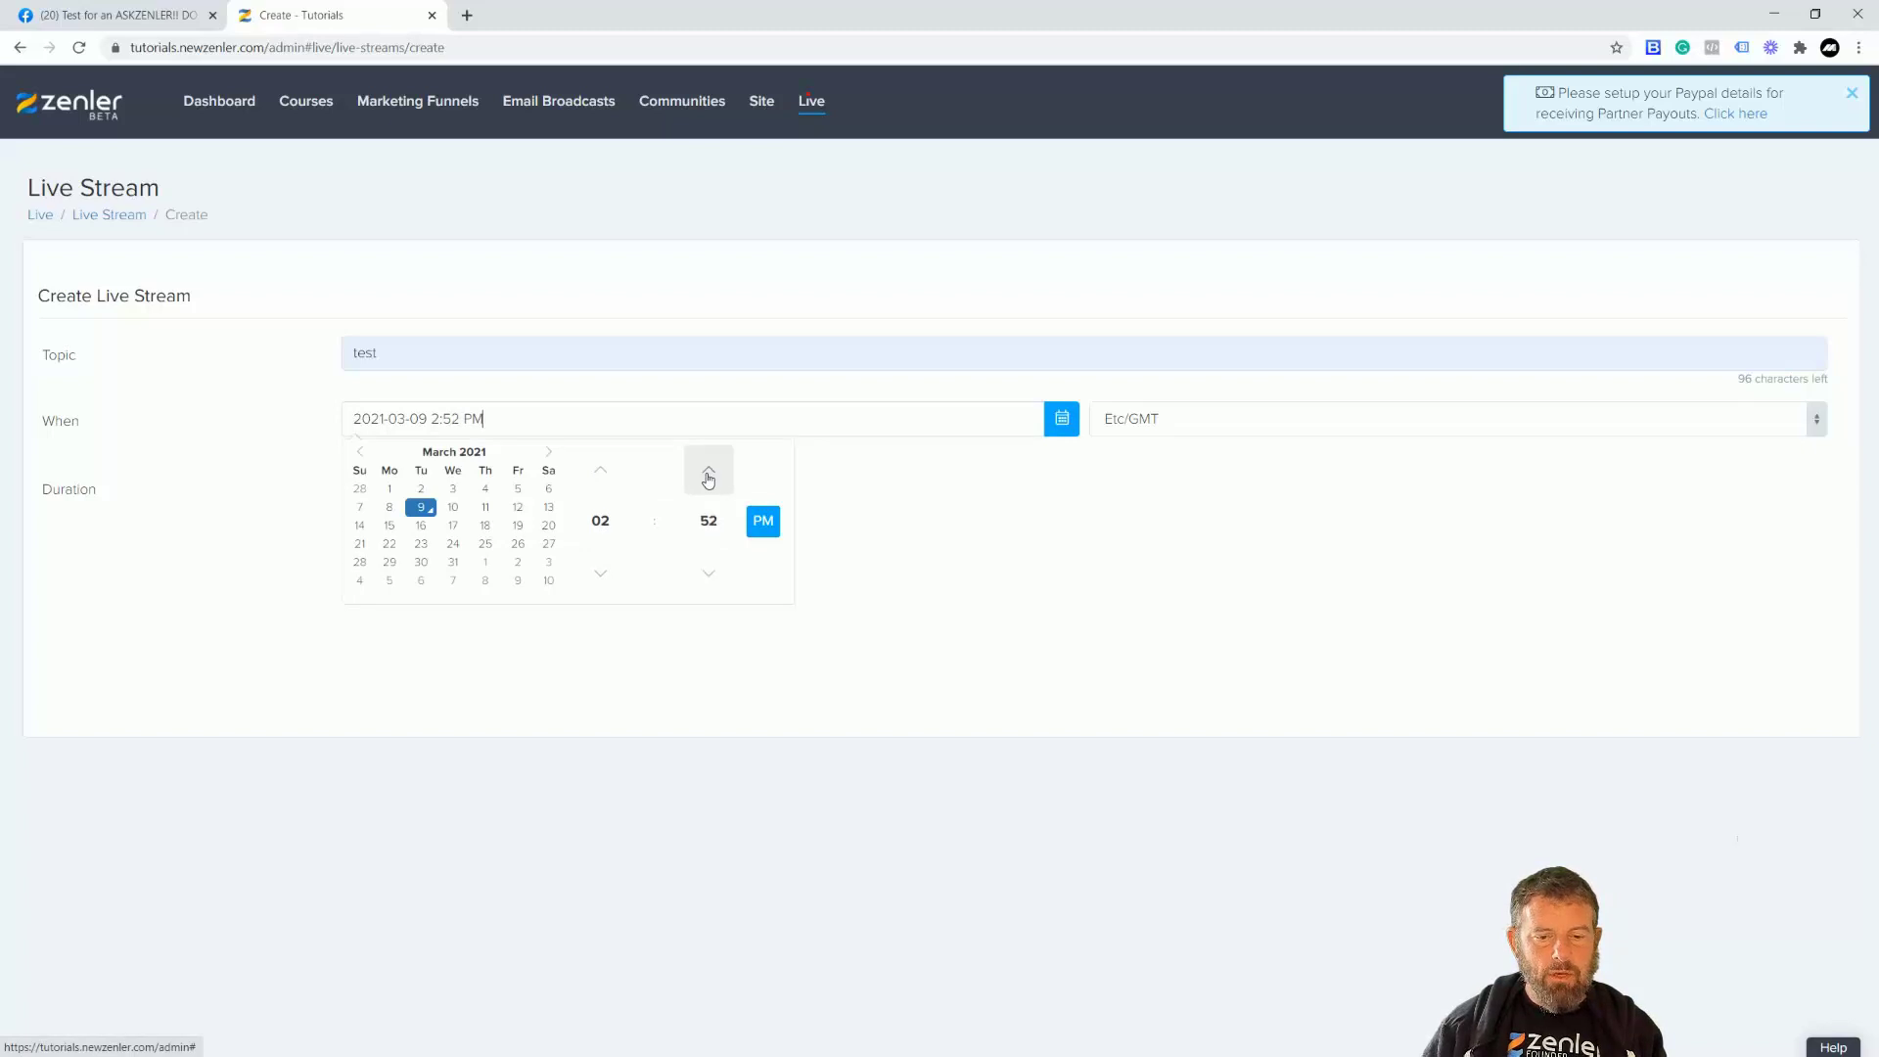
left_click(709, 477)
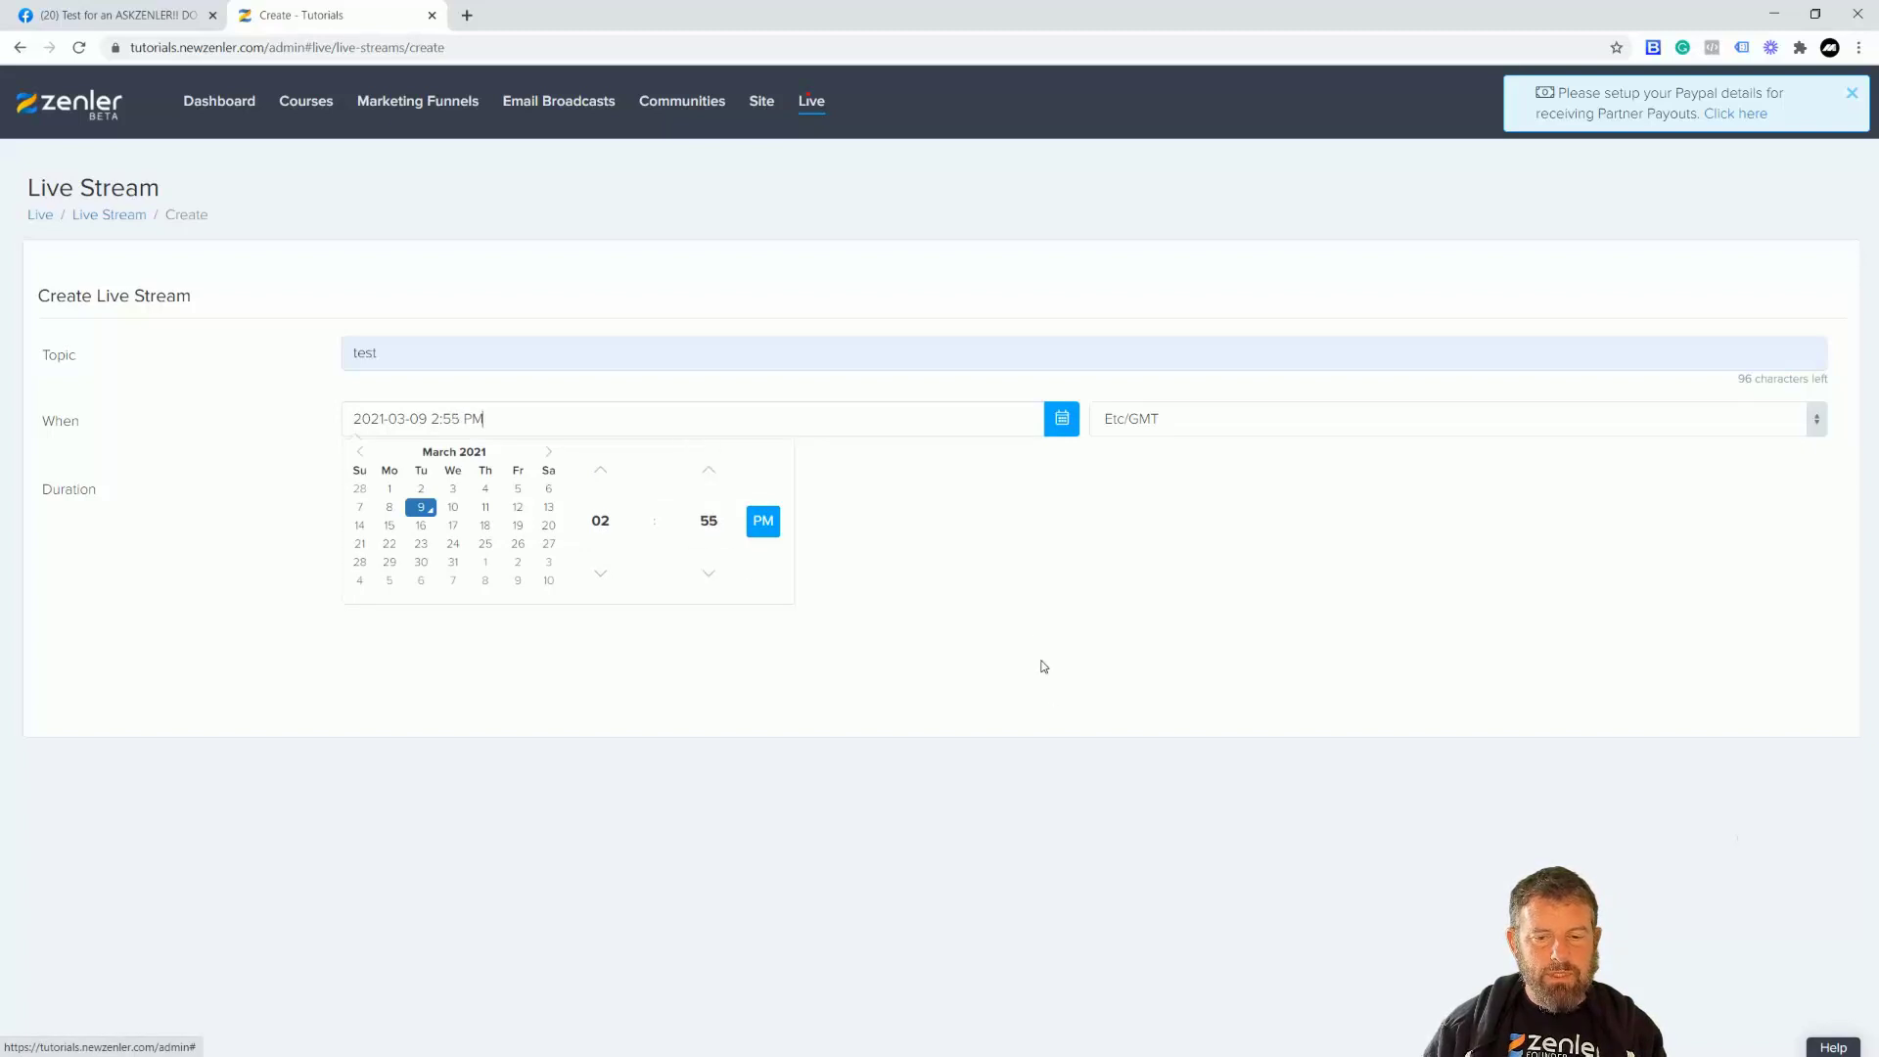
left_click(989, 613)
Set the live stream's duration to 1 Hour 30 Minutes.
left_click(645, 488)
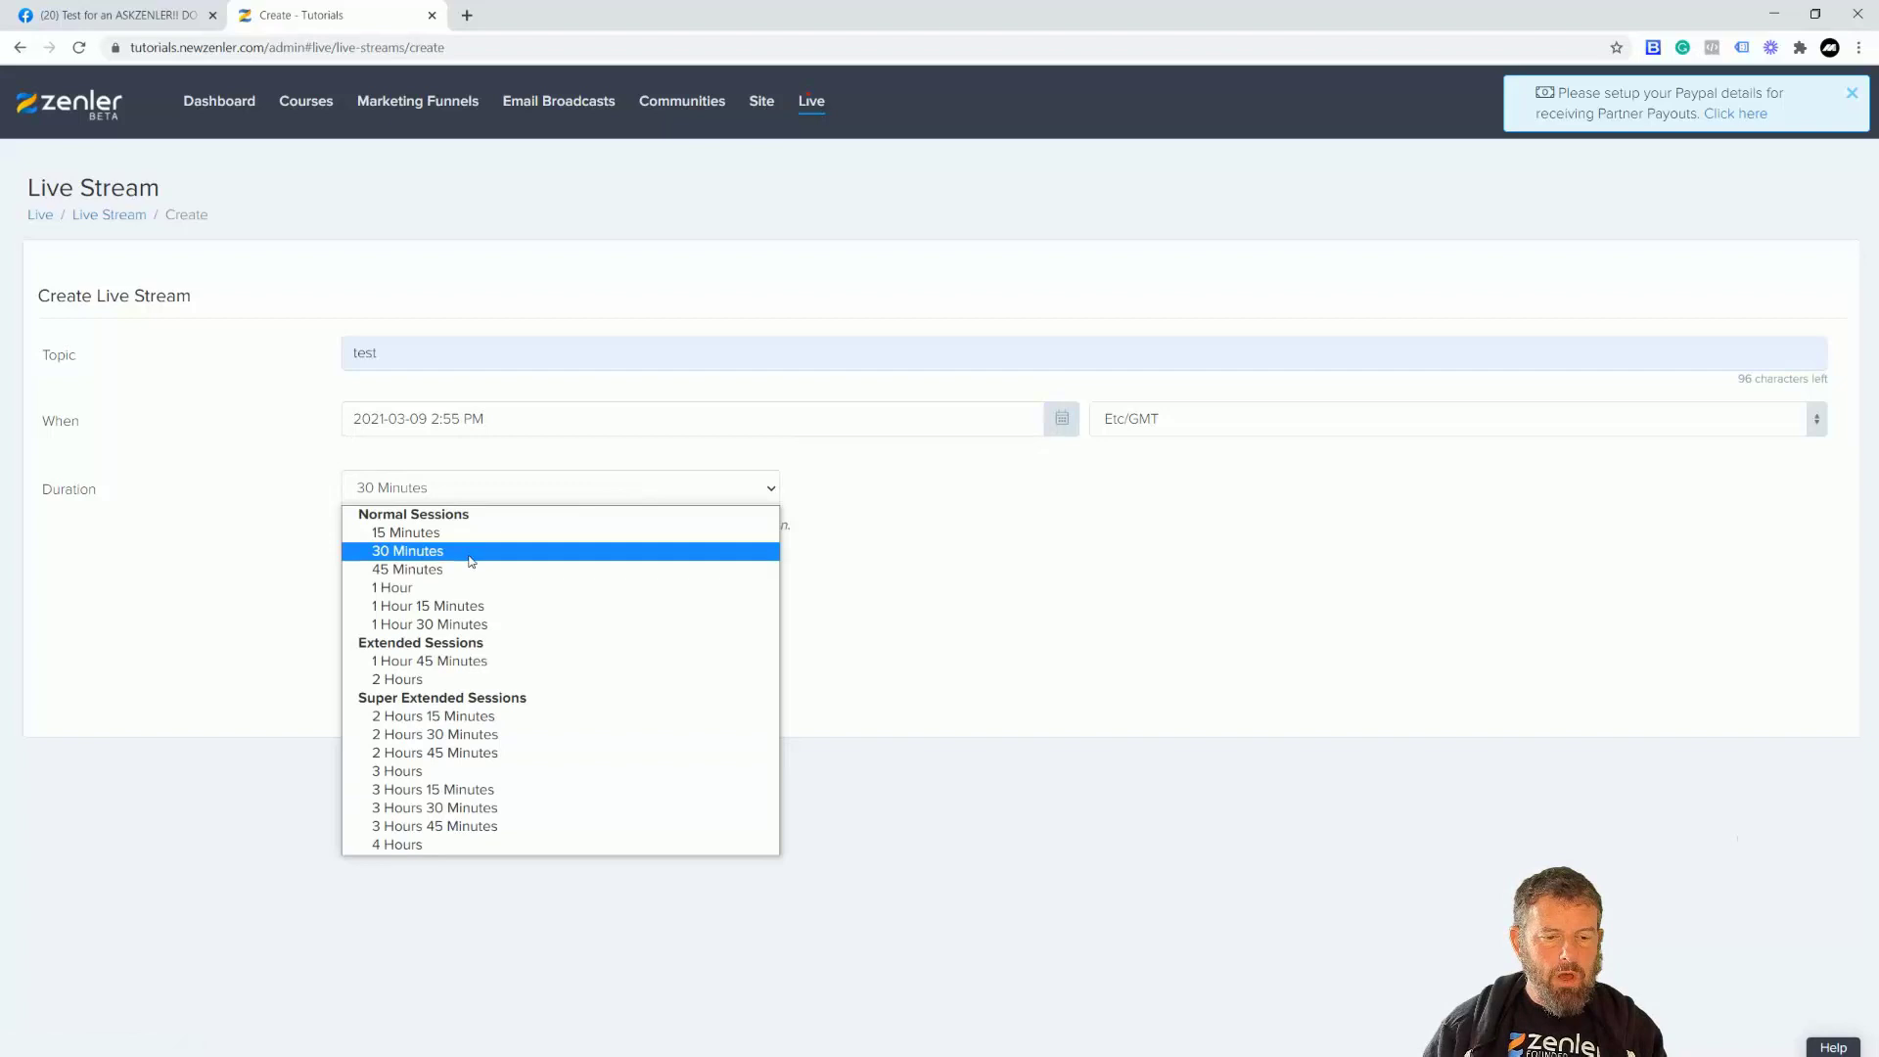
left_click(452, 624)
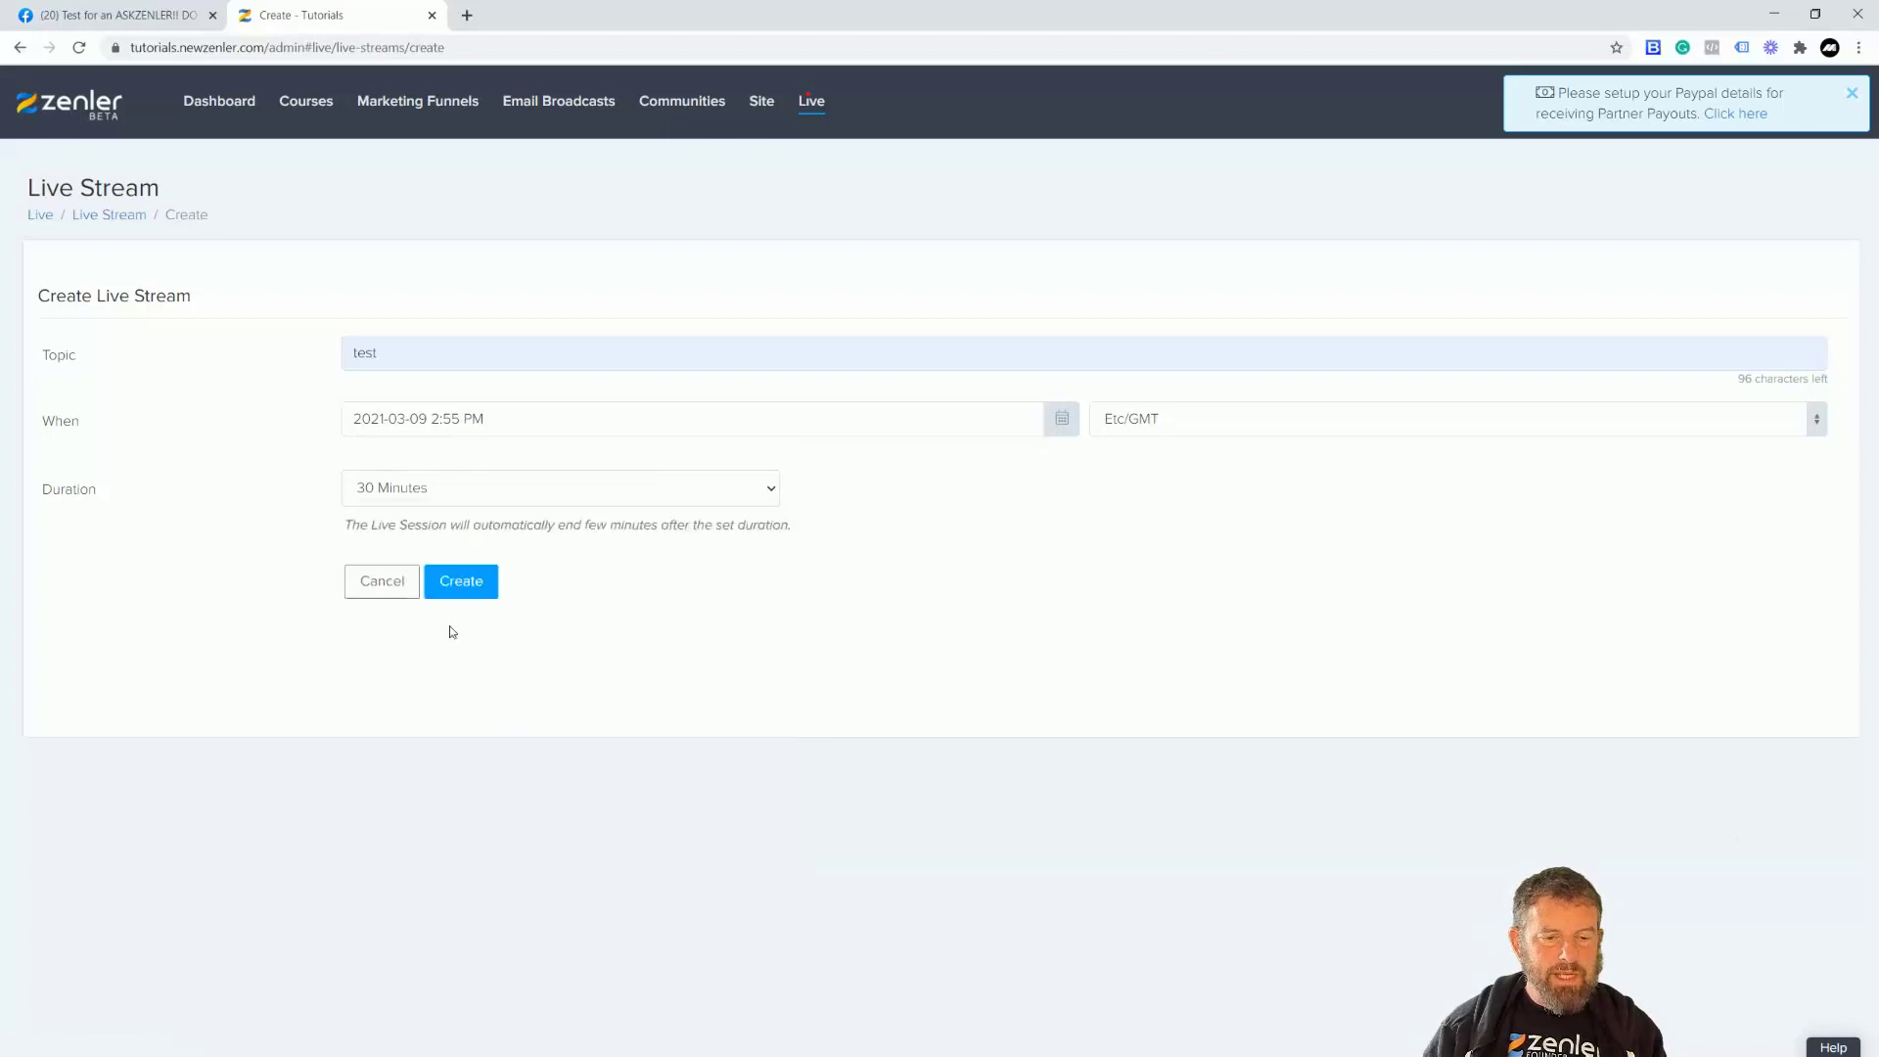
Set the live stream's duration to 1 Hour 45 Minutes and create it after rechecking the start time on the Facebook event page.
left_click(617, 499)
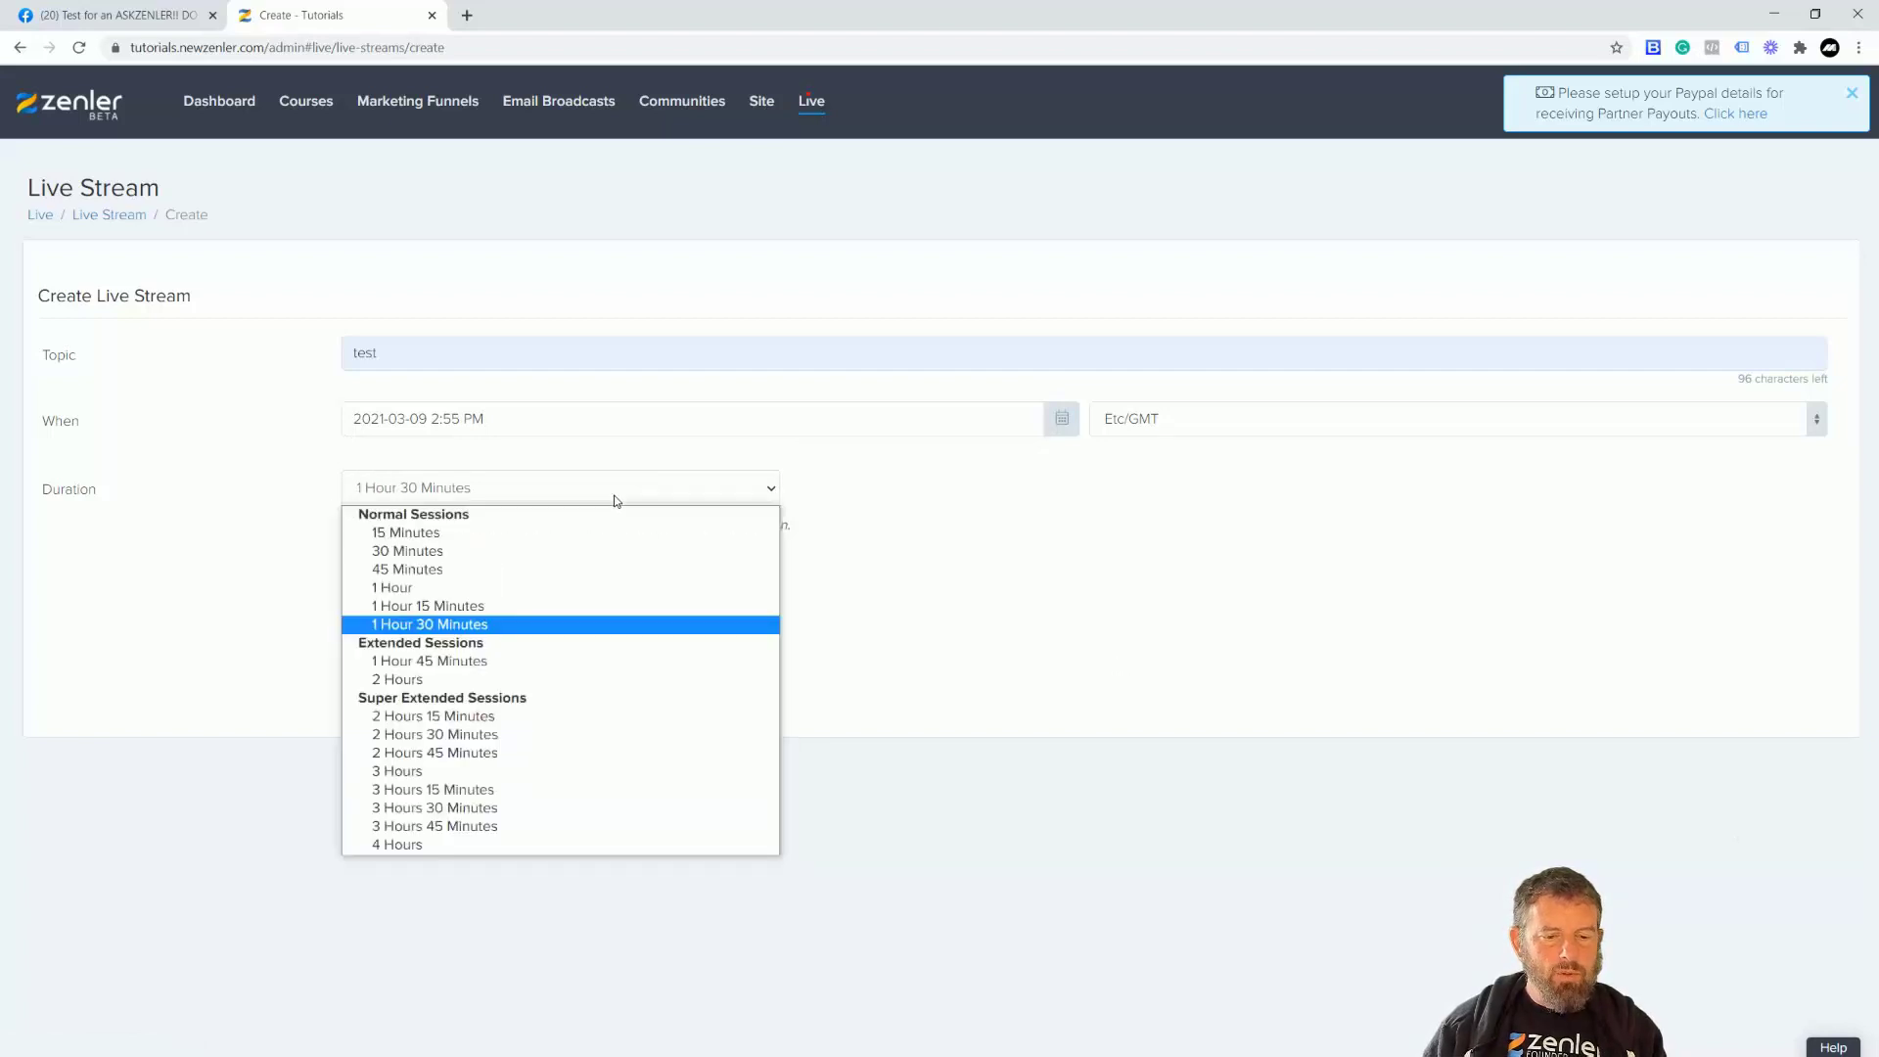
left_click(436, 664)
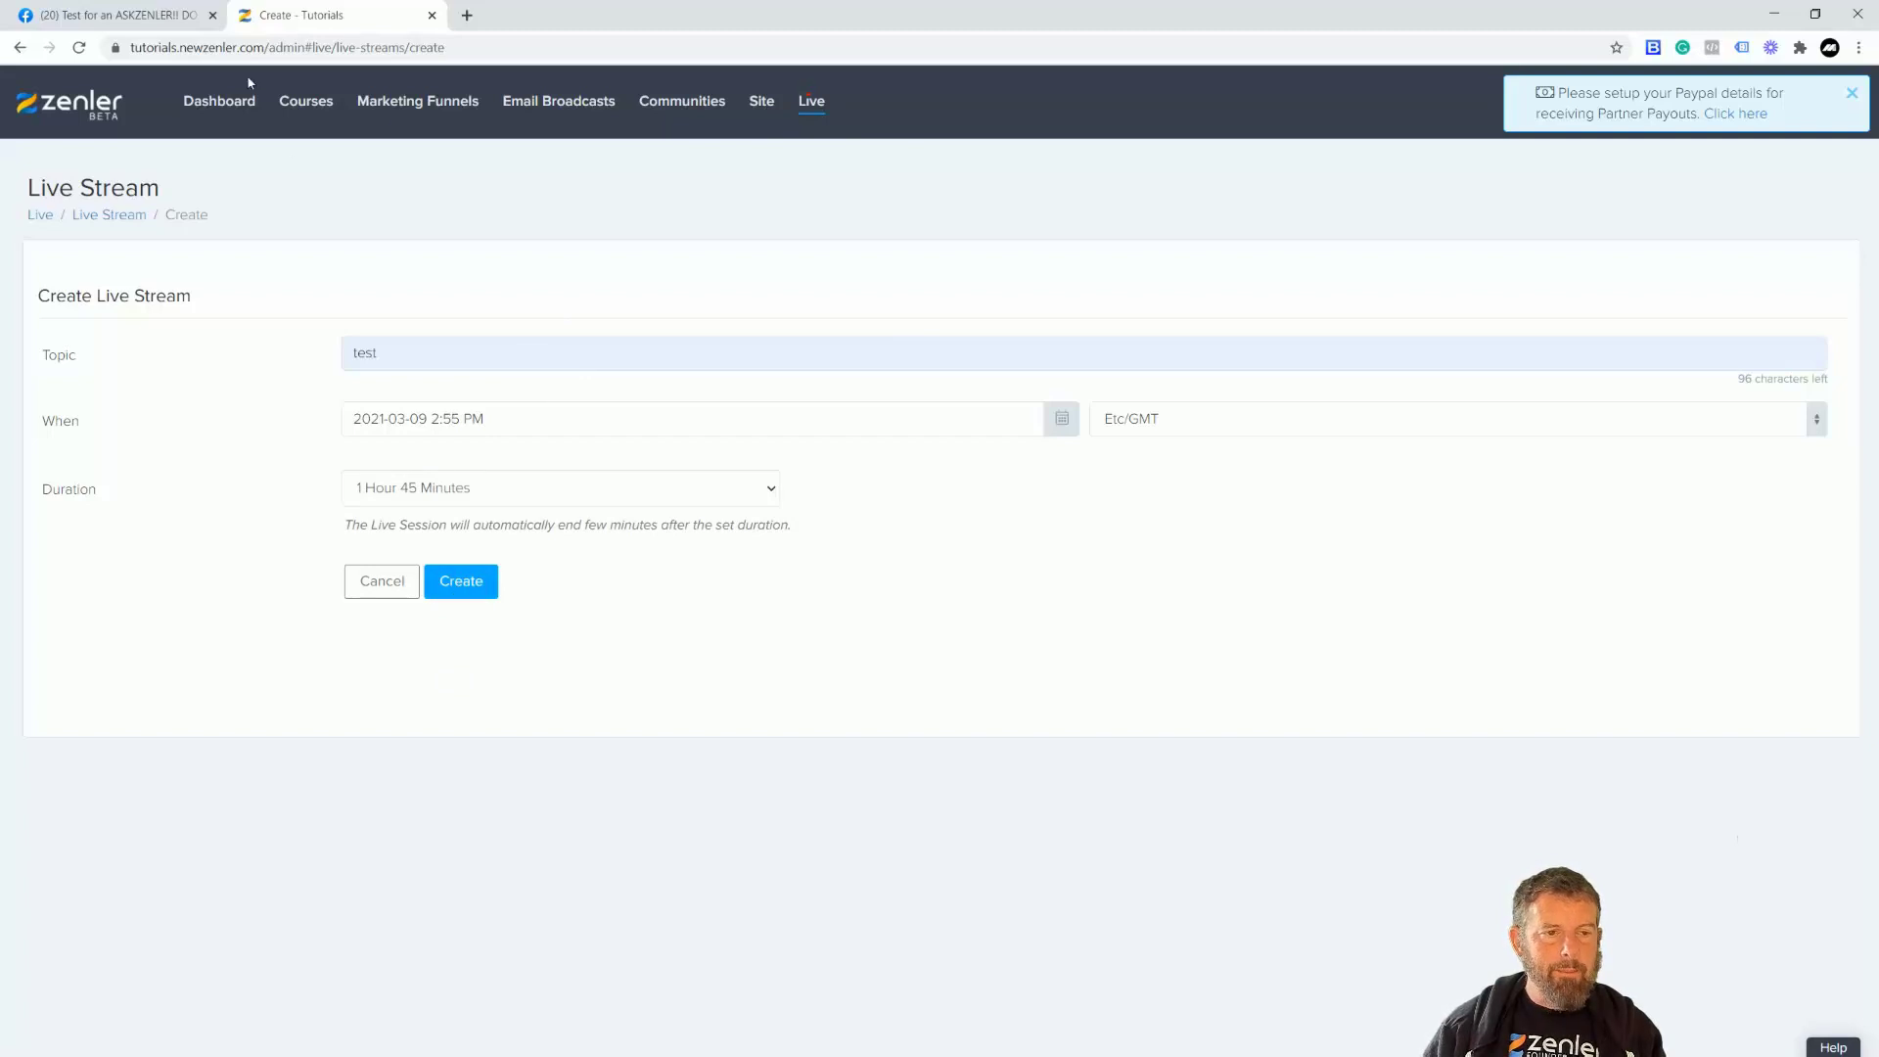
left_click(177, 16)
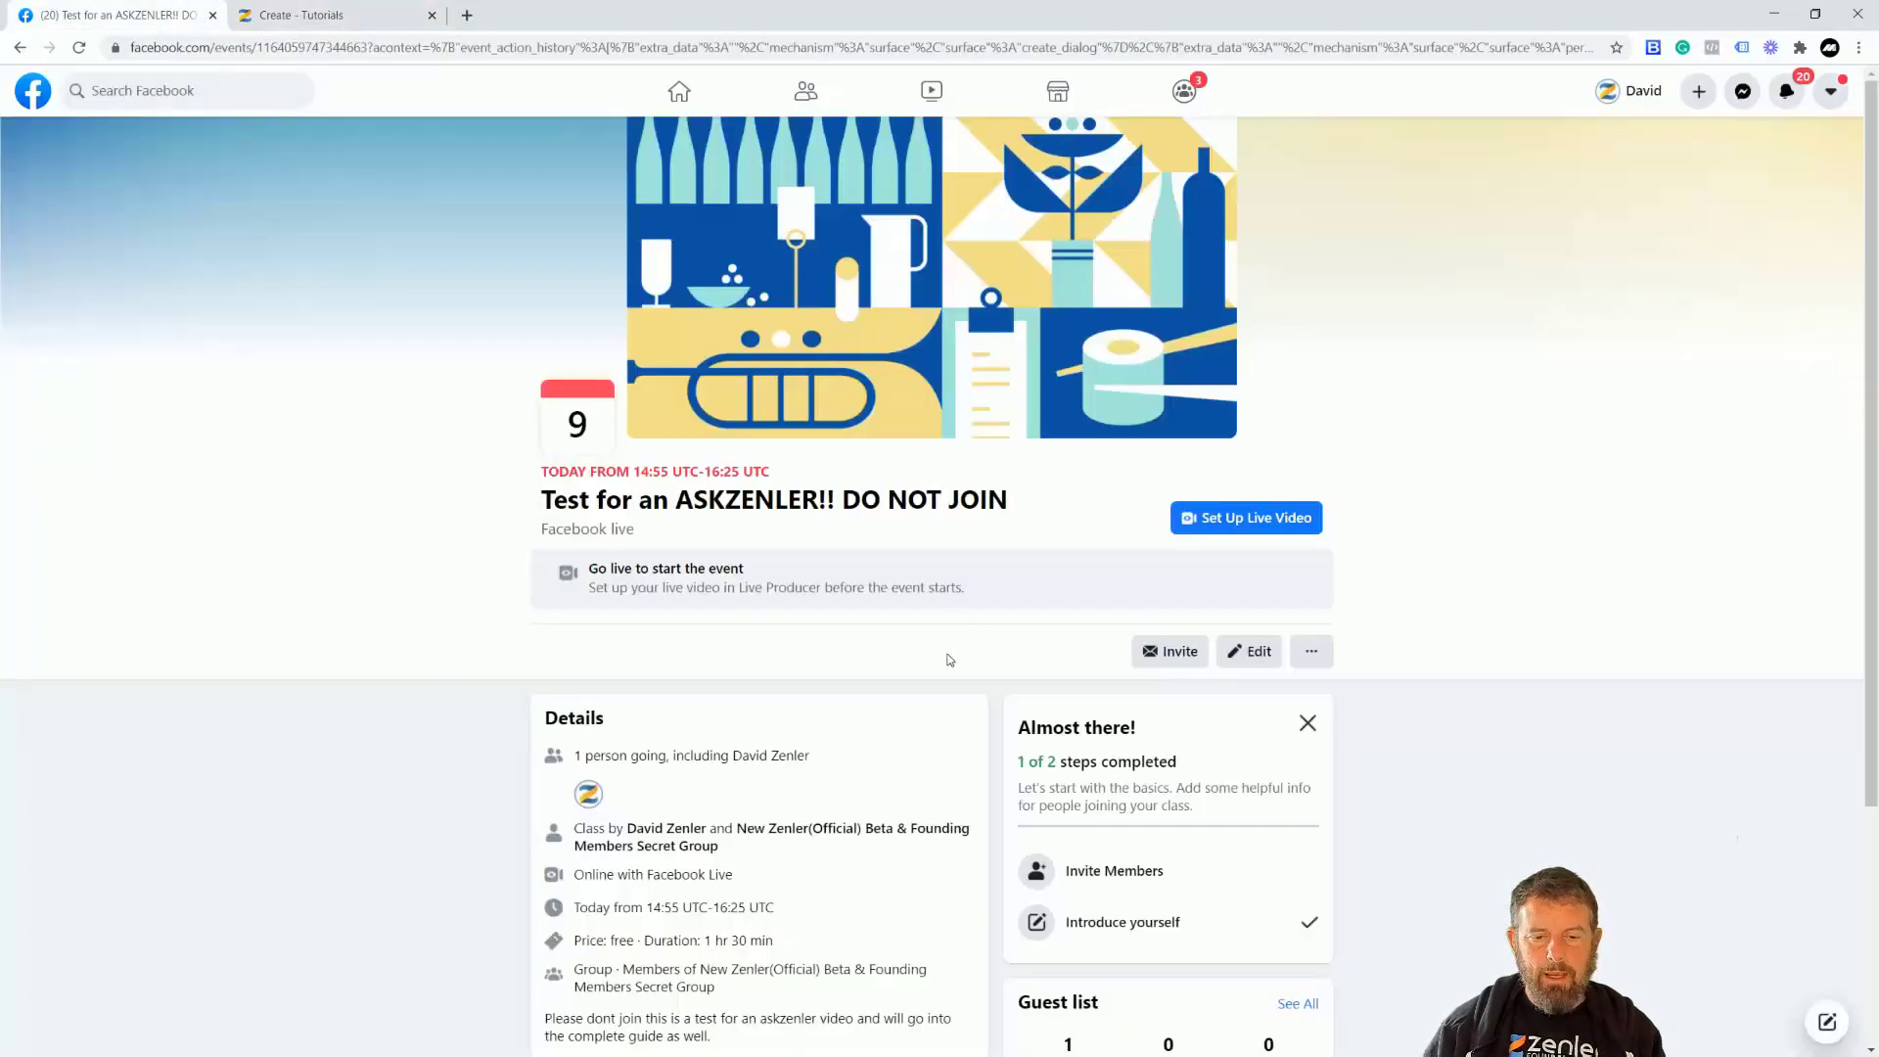
left_click_drag(633, 472, 672, 473)
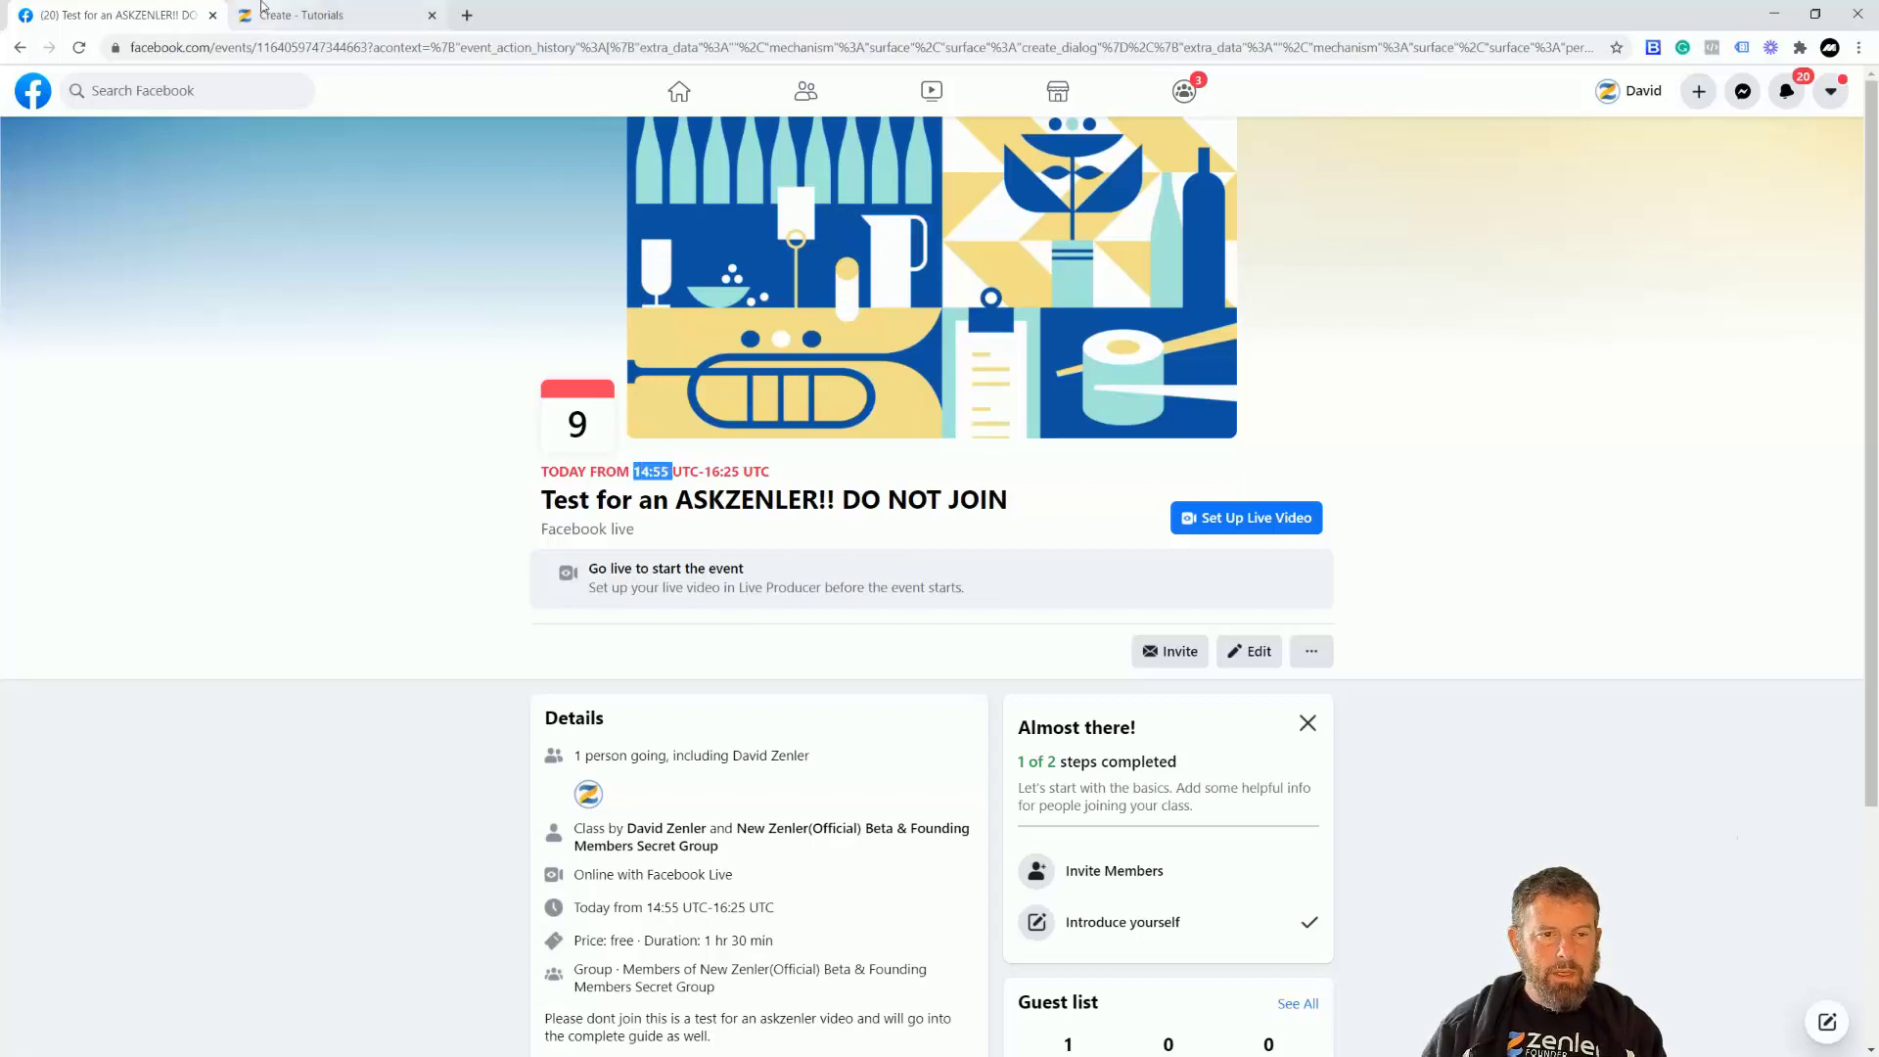
left_click(318, 16)
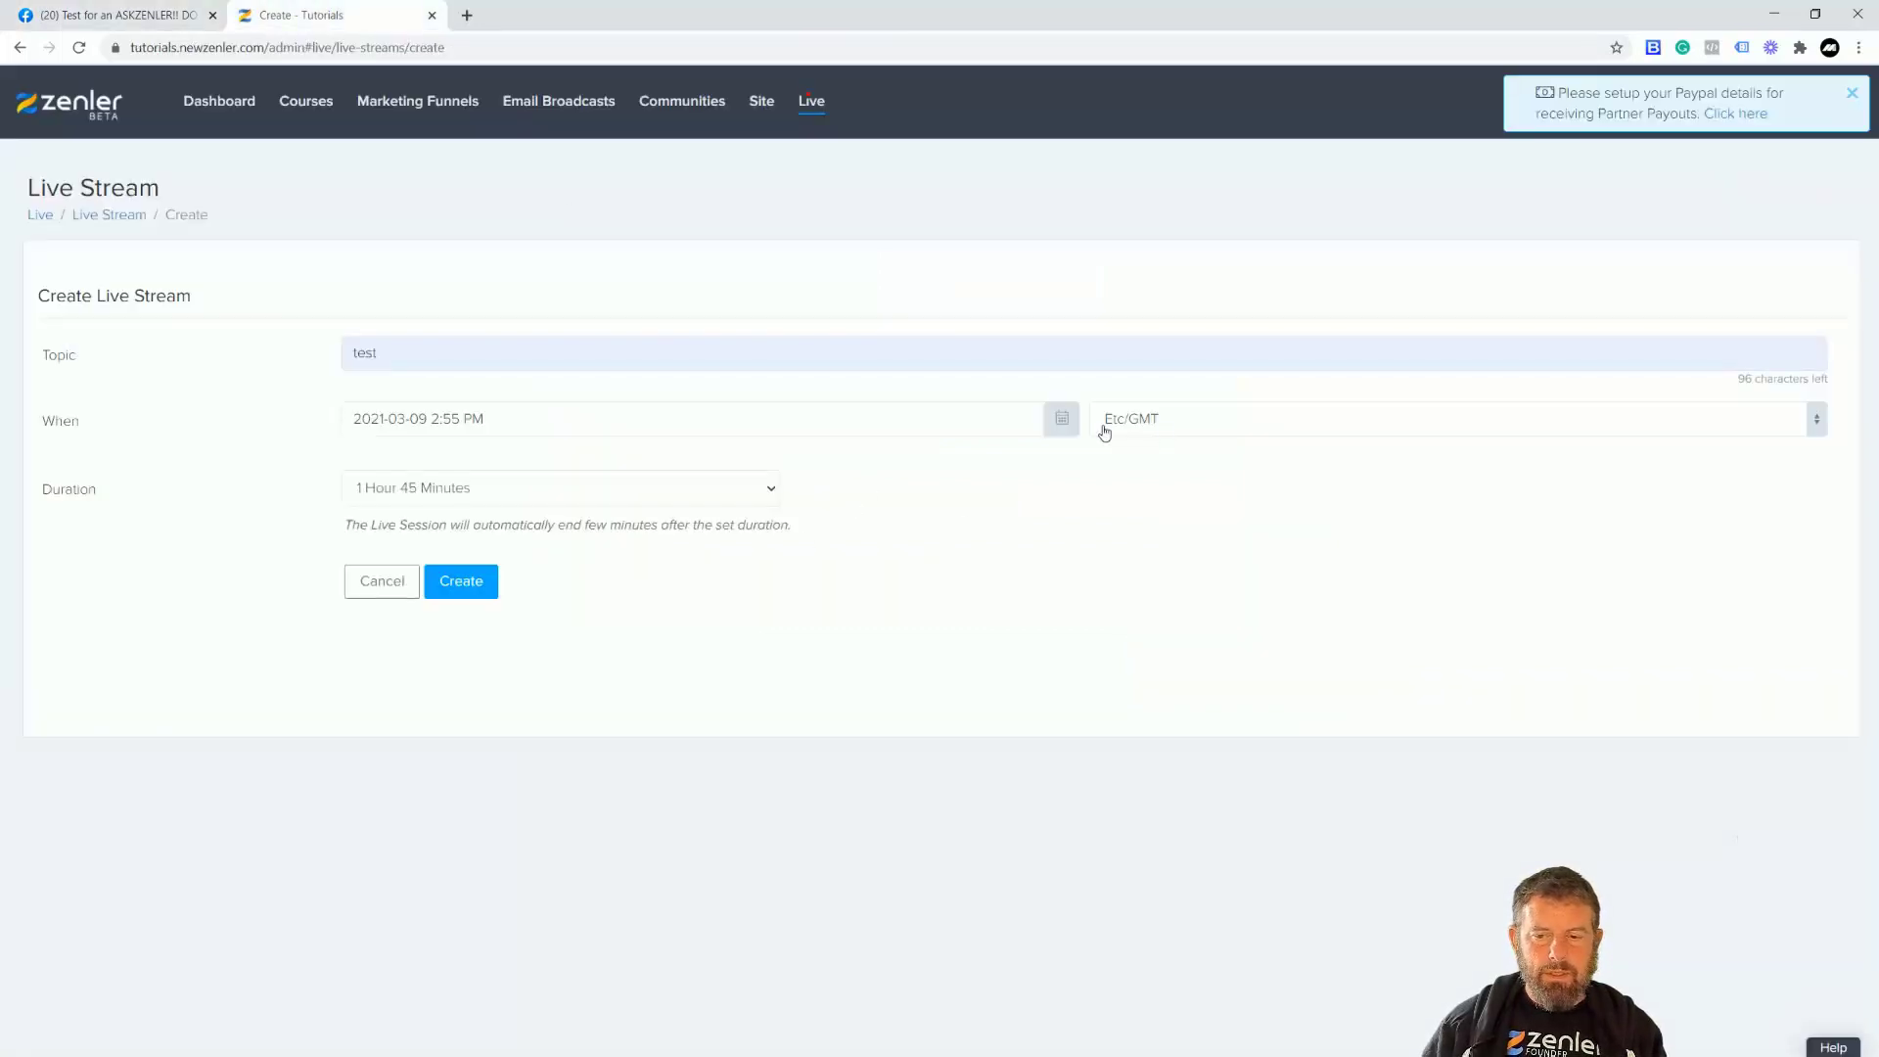
left_click(454, 599)
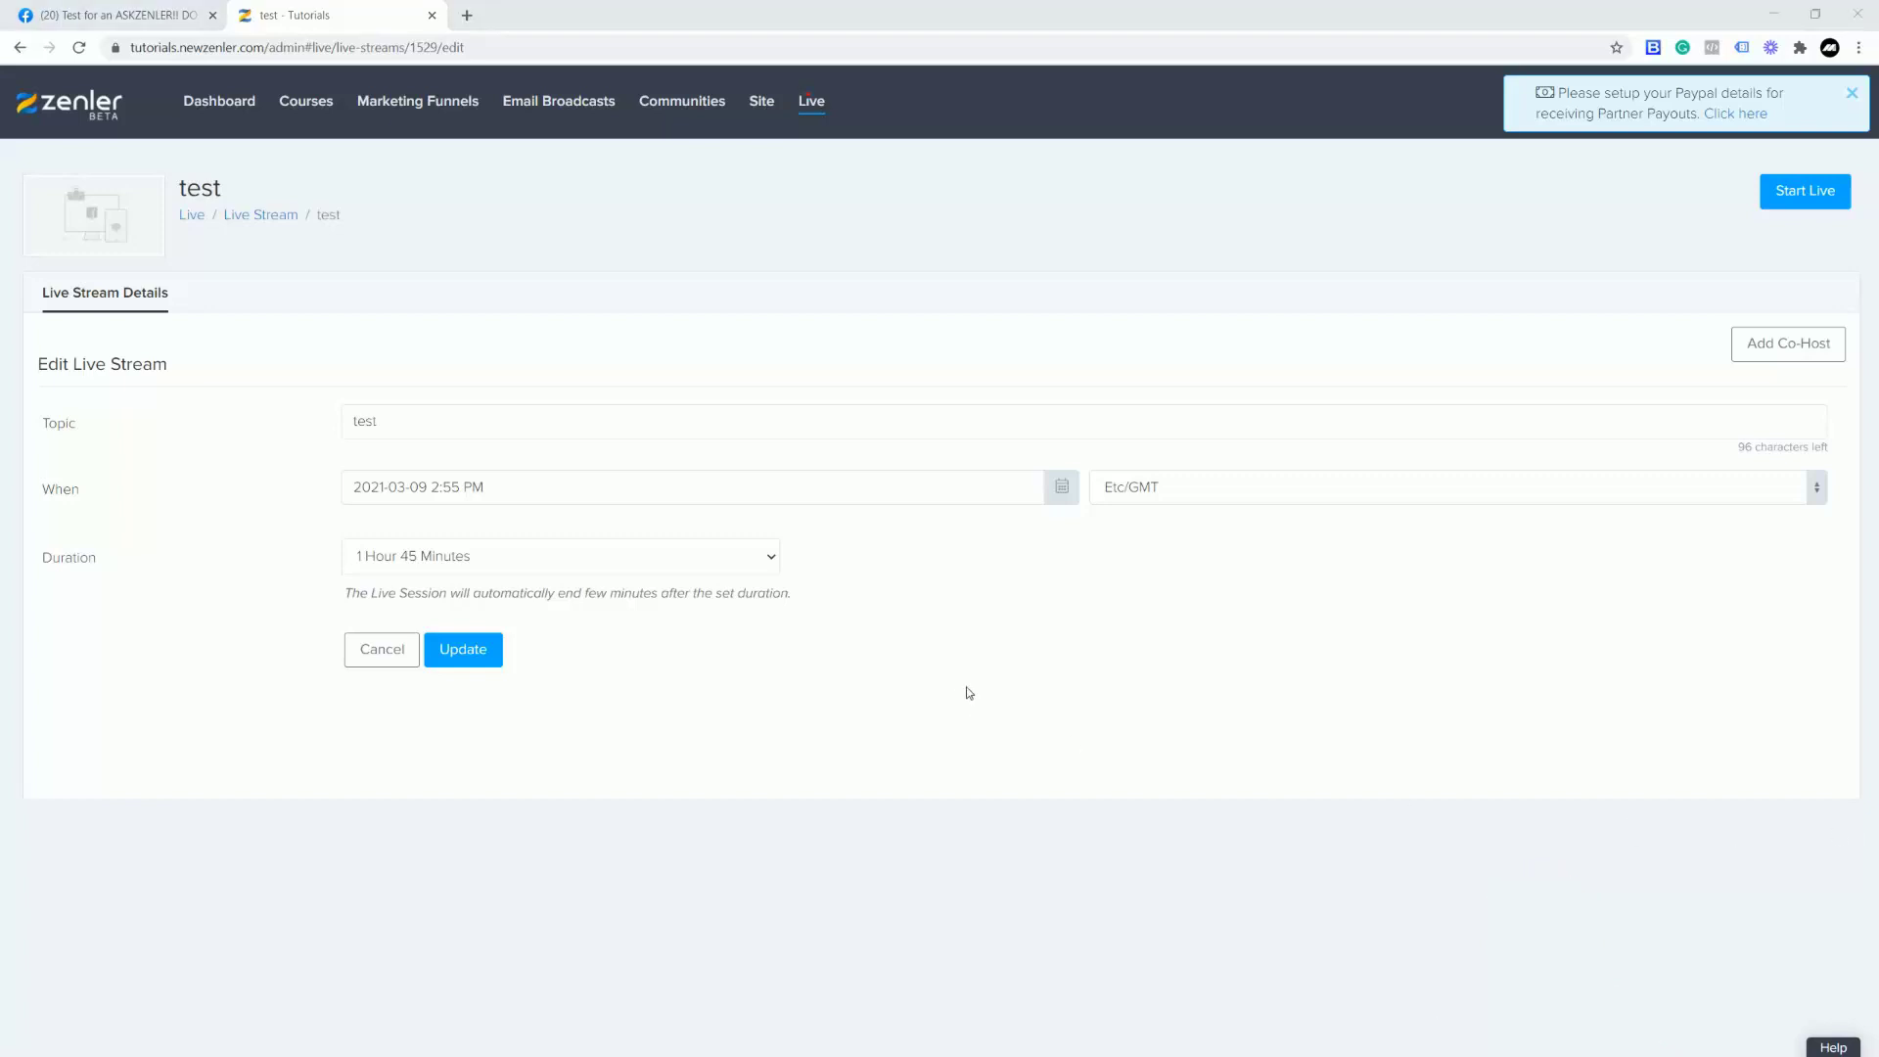
Start the live session for the "test" stream and join the Zoom meeting with computer audio.
left_click(1800, 196)
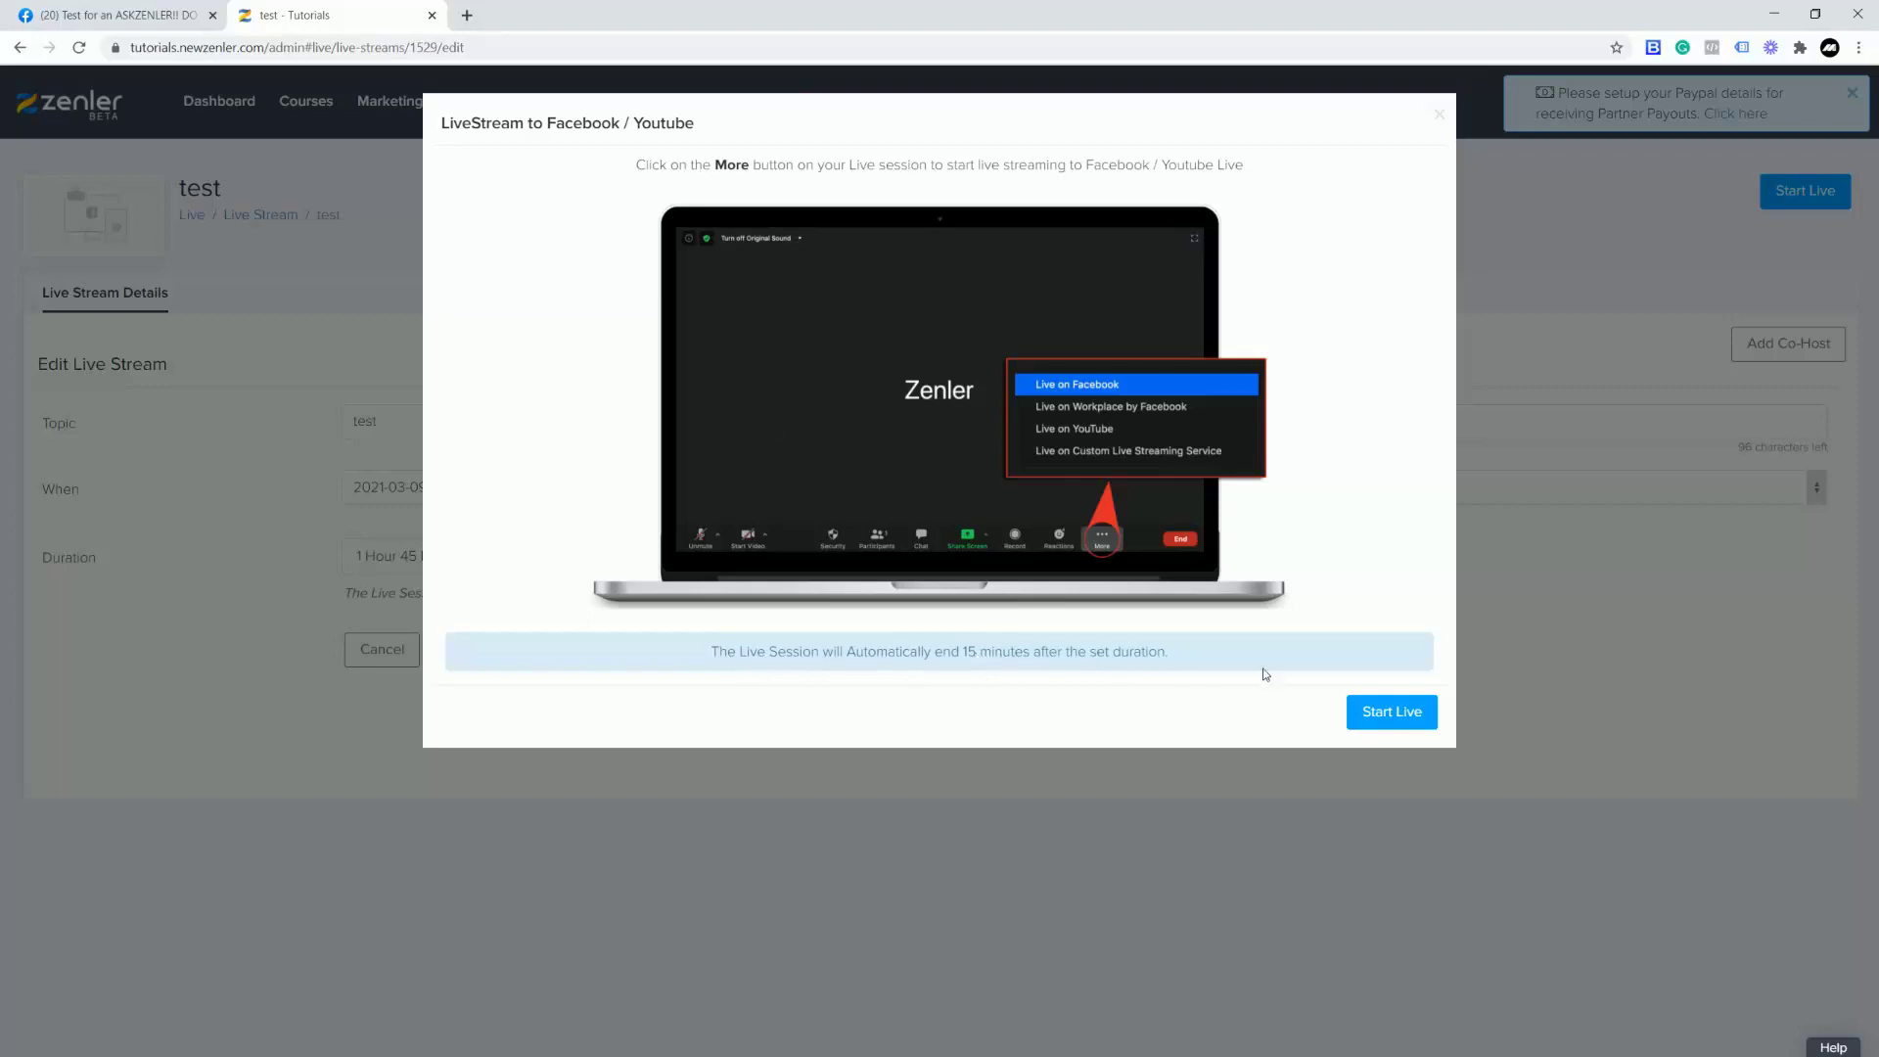
left_click(1396, 724)
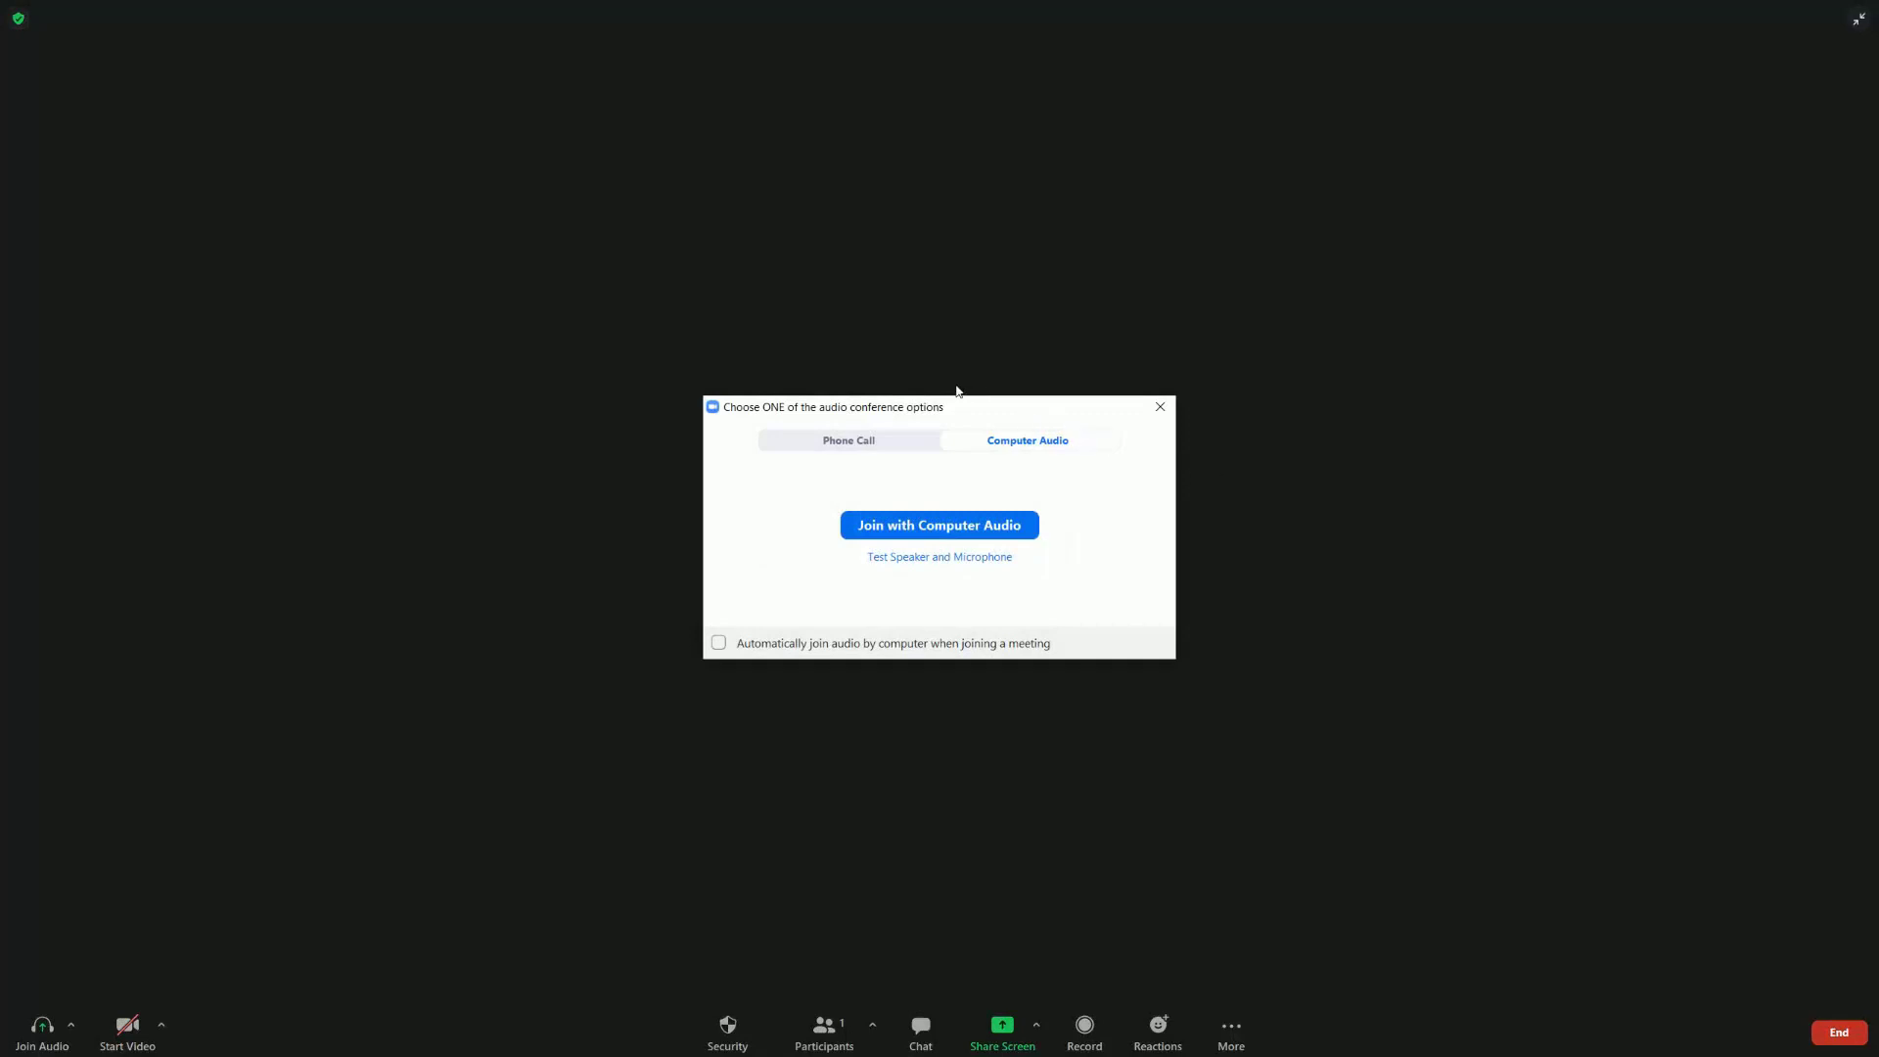
left_click_drag(960, 411, 964, 311)
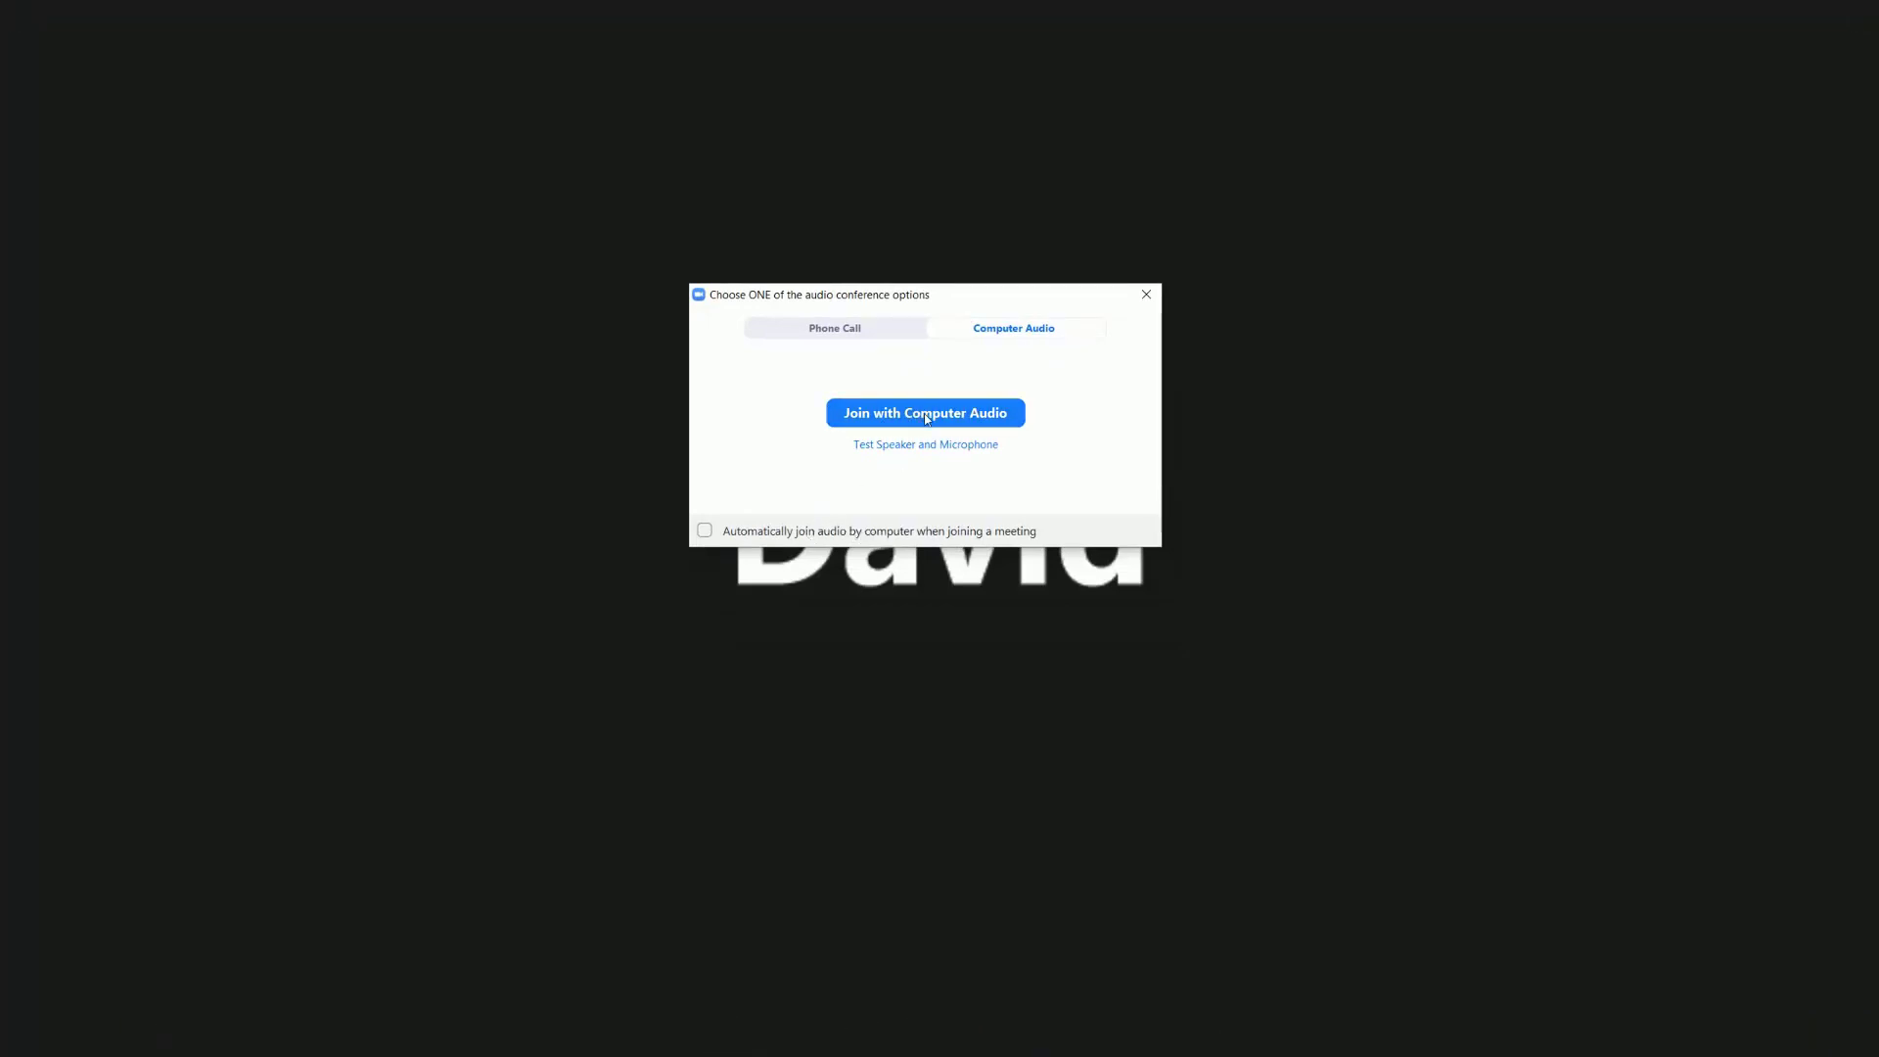
left_click(927, 418)
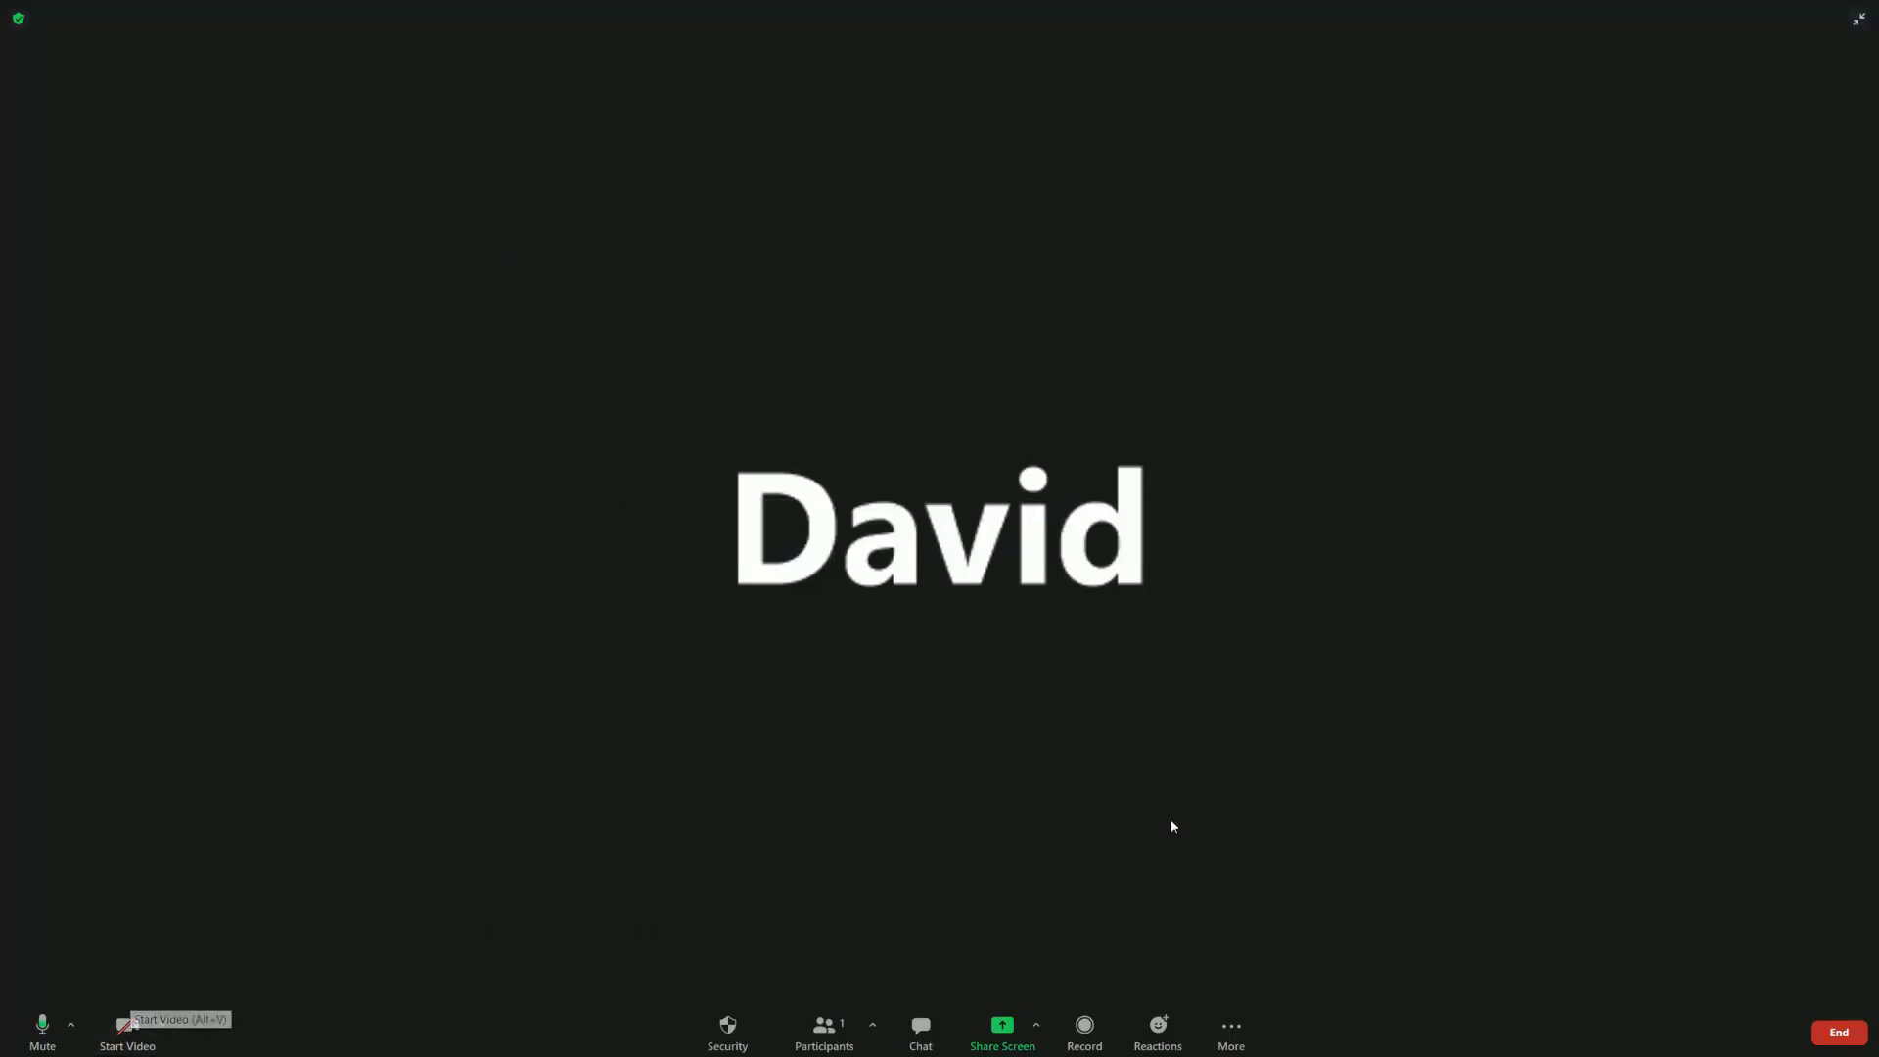
Send the Zoom meeting live to Facebook, sharing it in the event "Test for an ASKZENLER!! DO NOT JOIN".
left_click(1232, 1029)
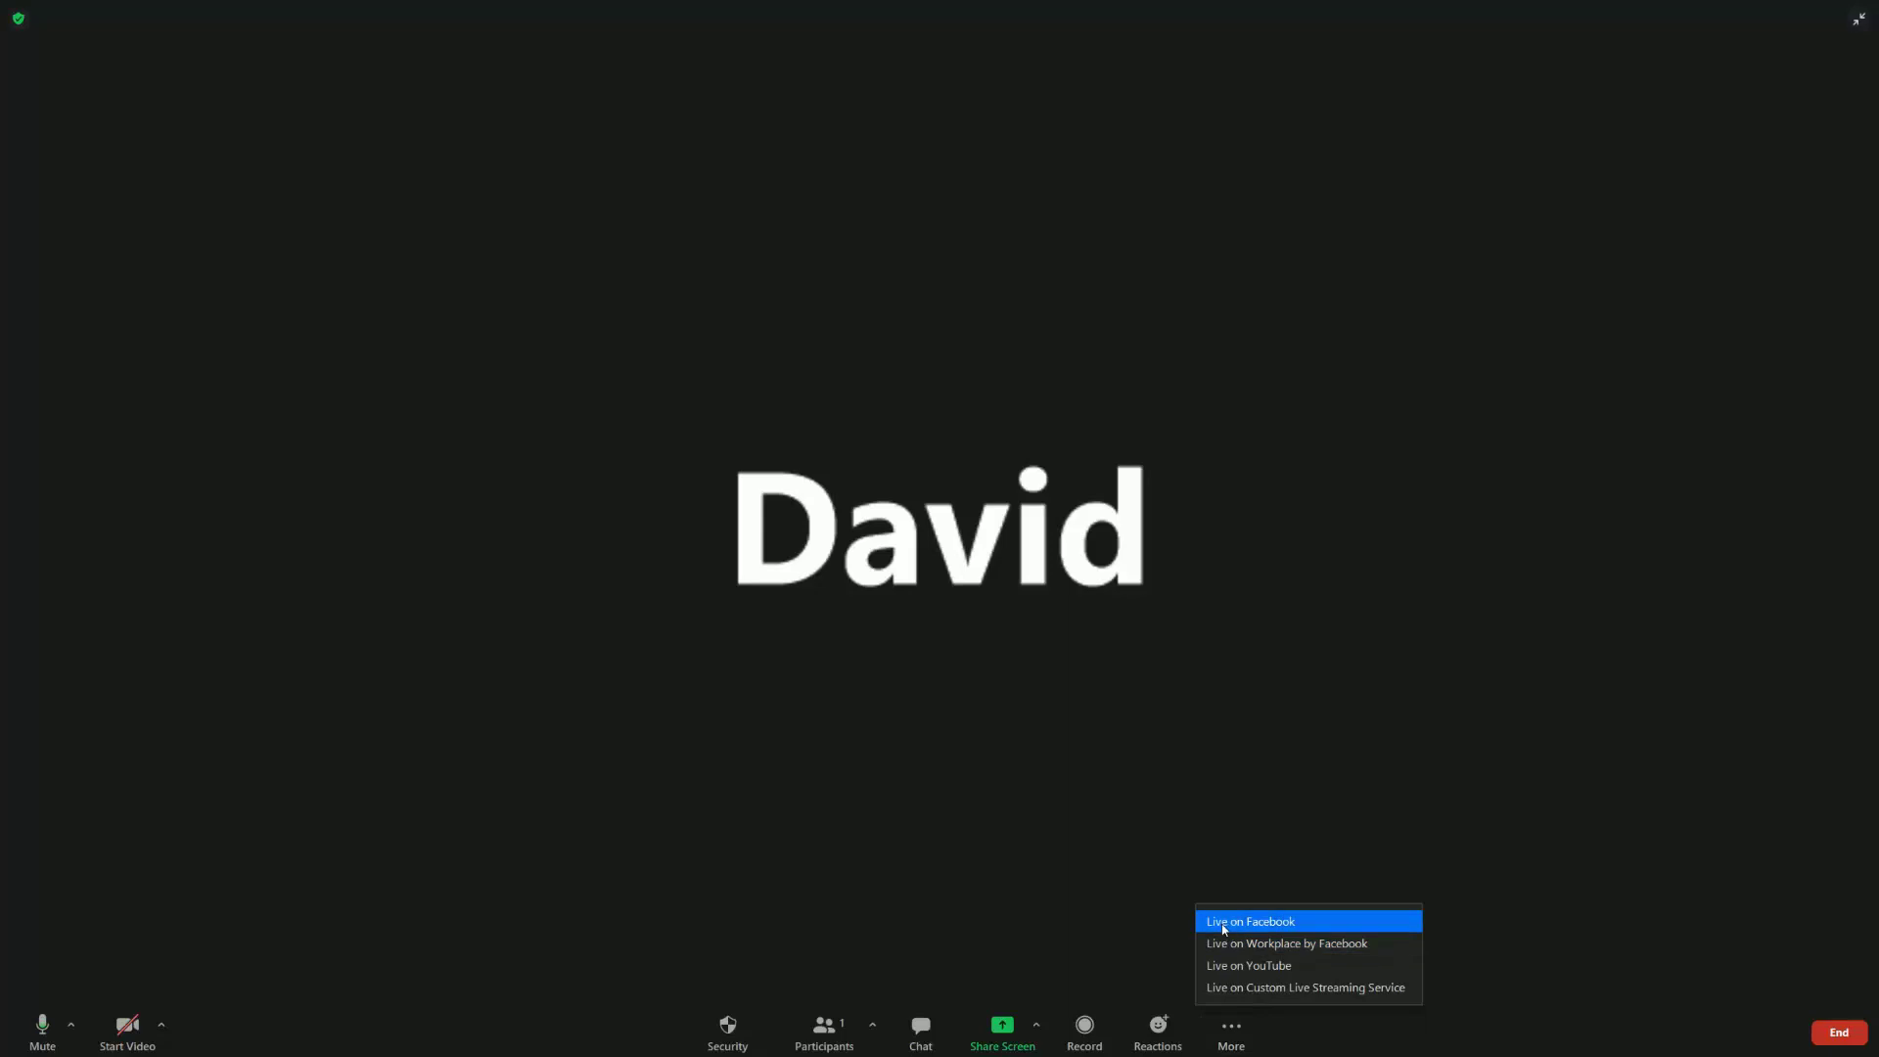
left_click(1249, 922)
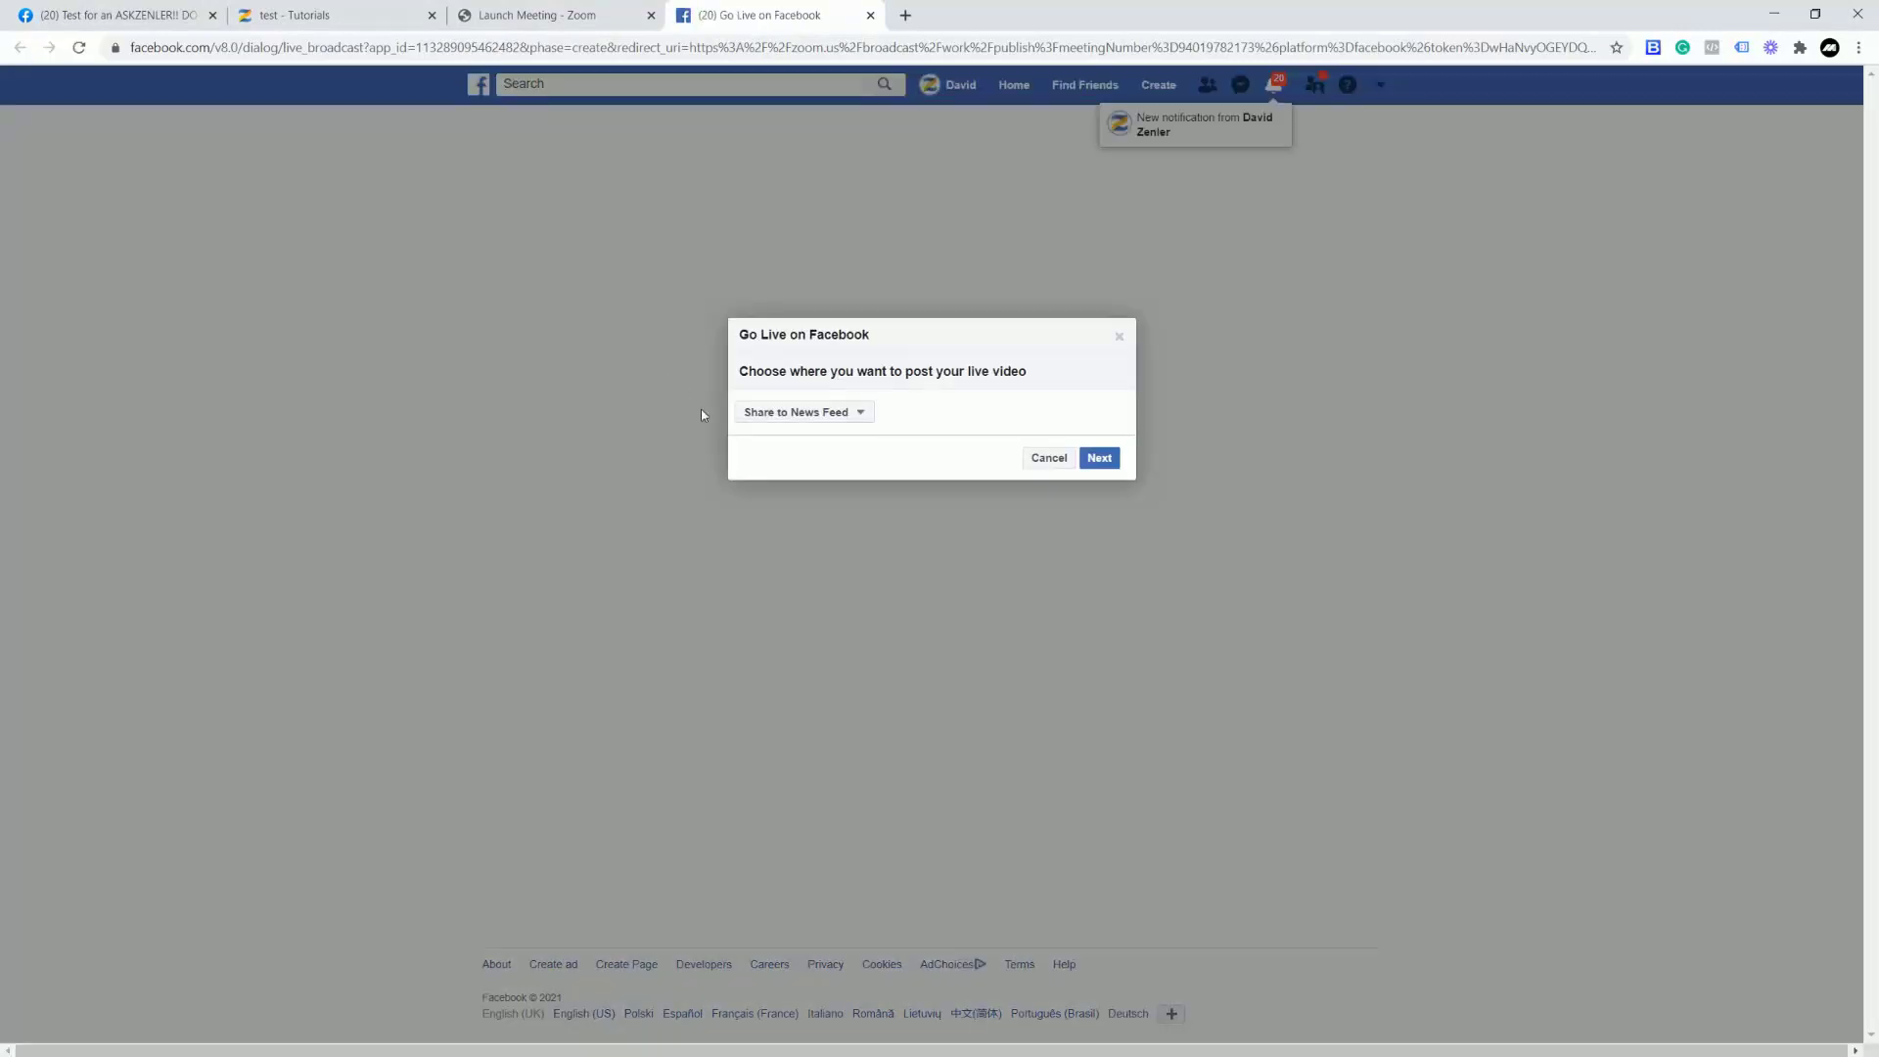
left_click_drag(747, 334, 869, 334)
left_click_drag(763, 371, 1056, 377)
left_click(865, 420)
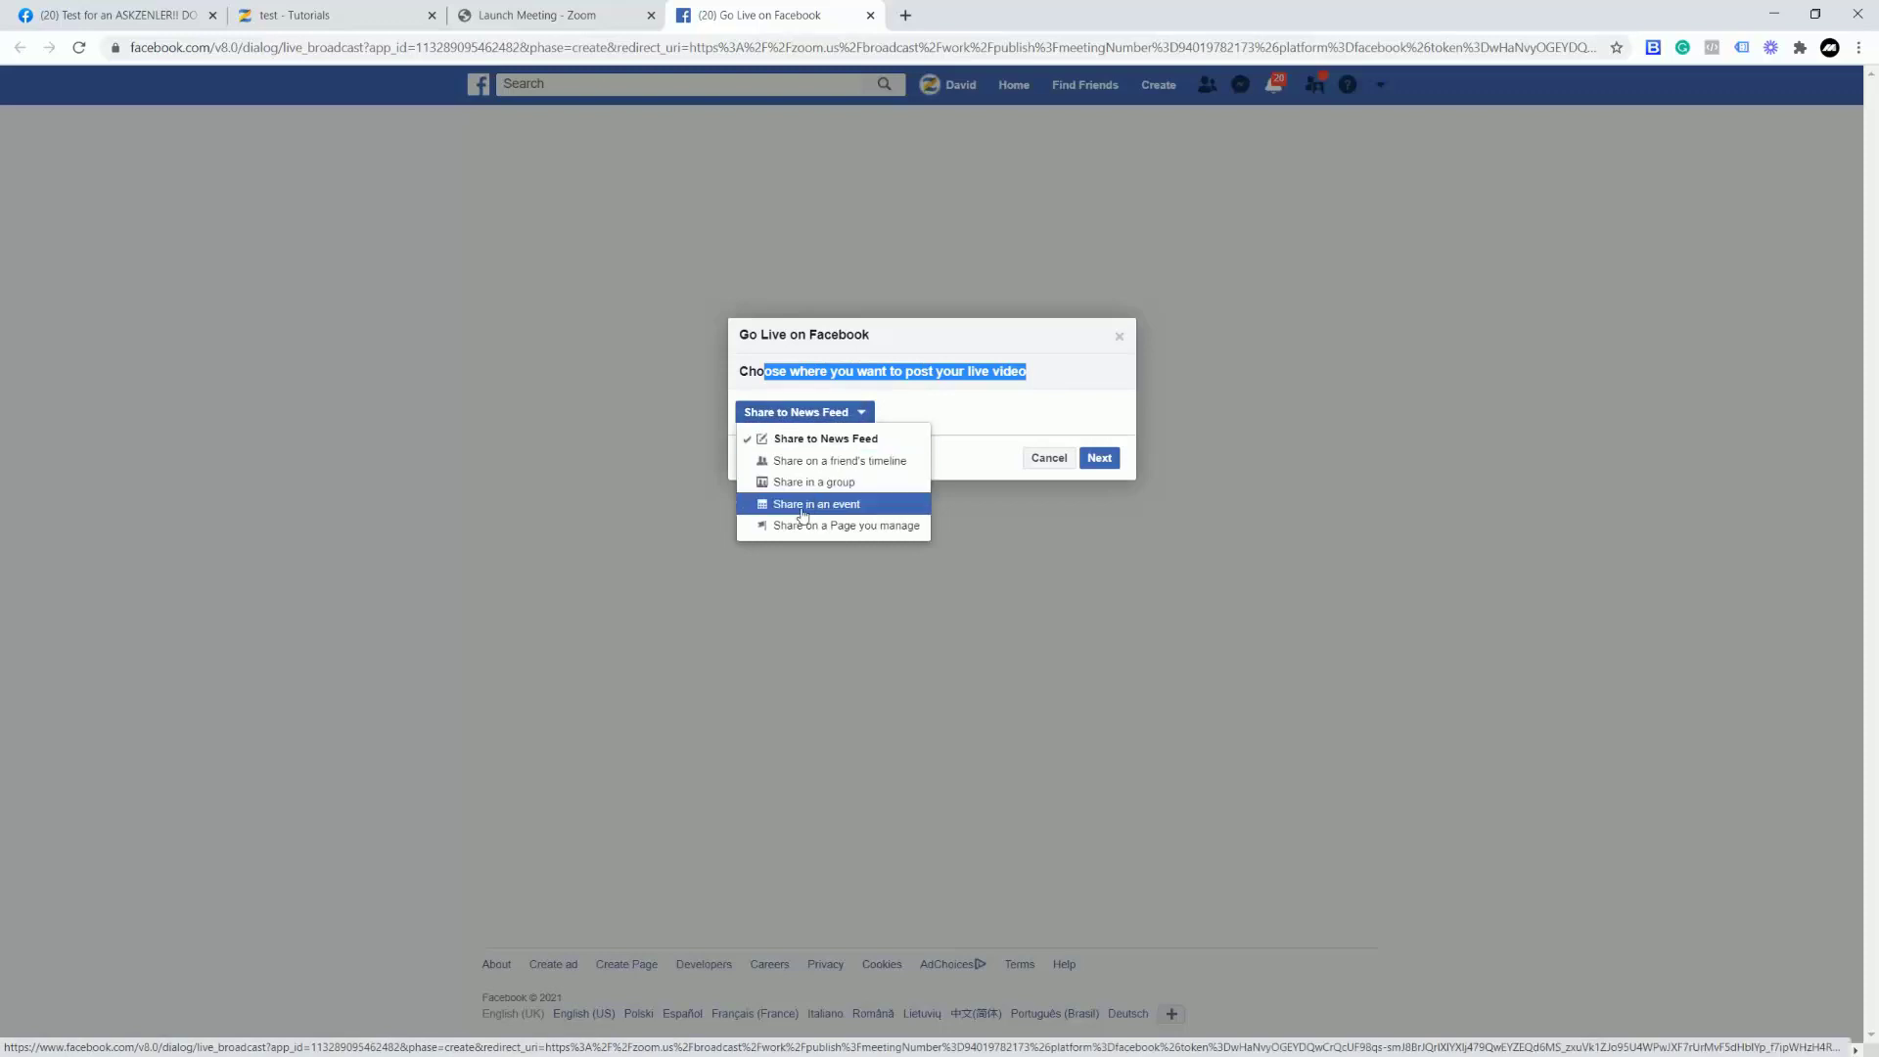
left_click(811, 505)
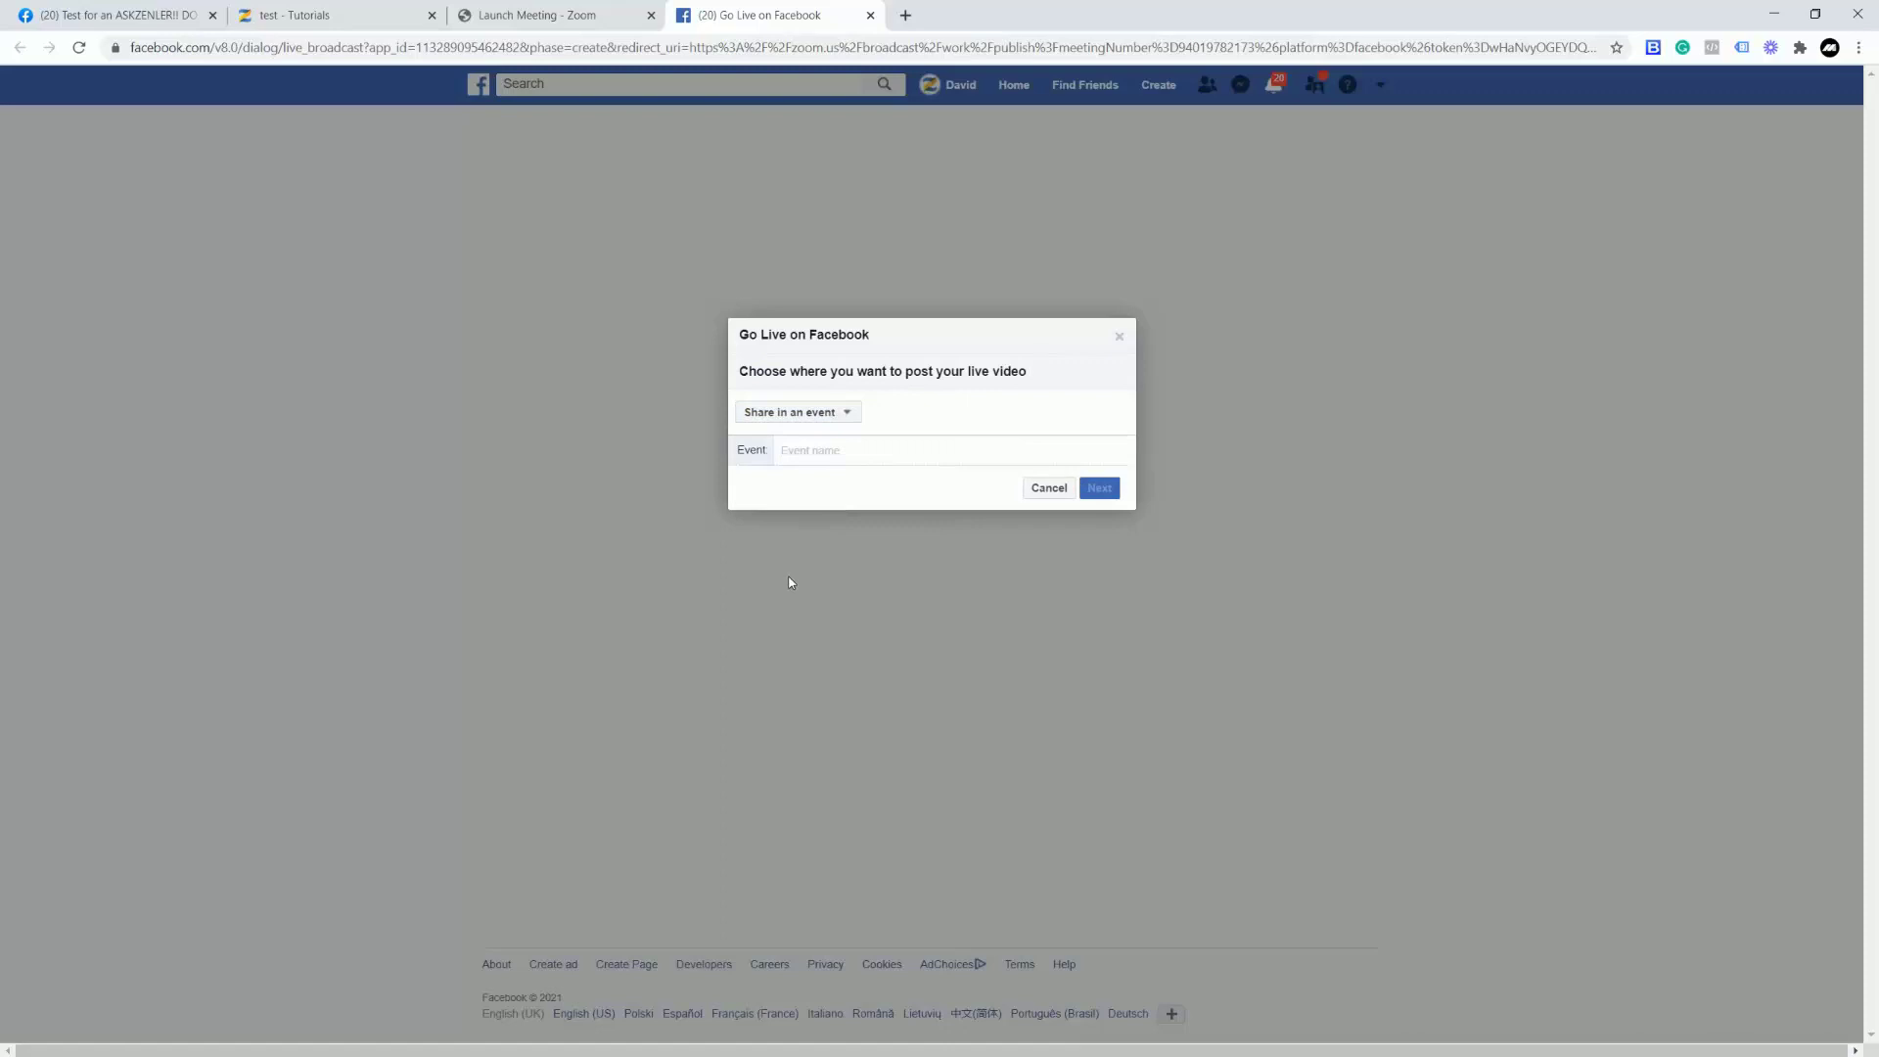
type("te")
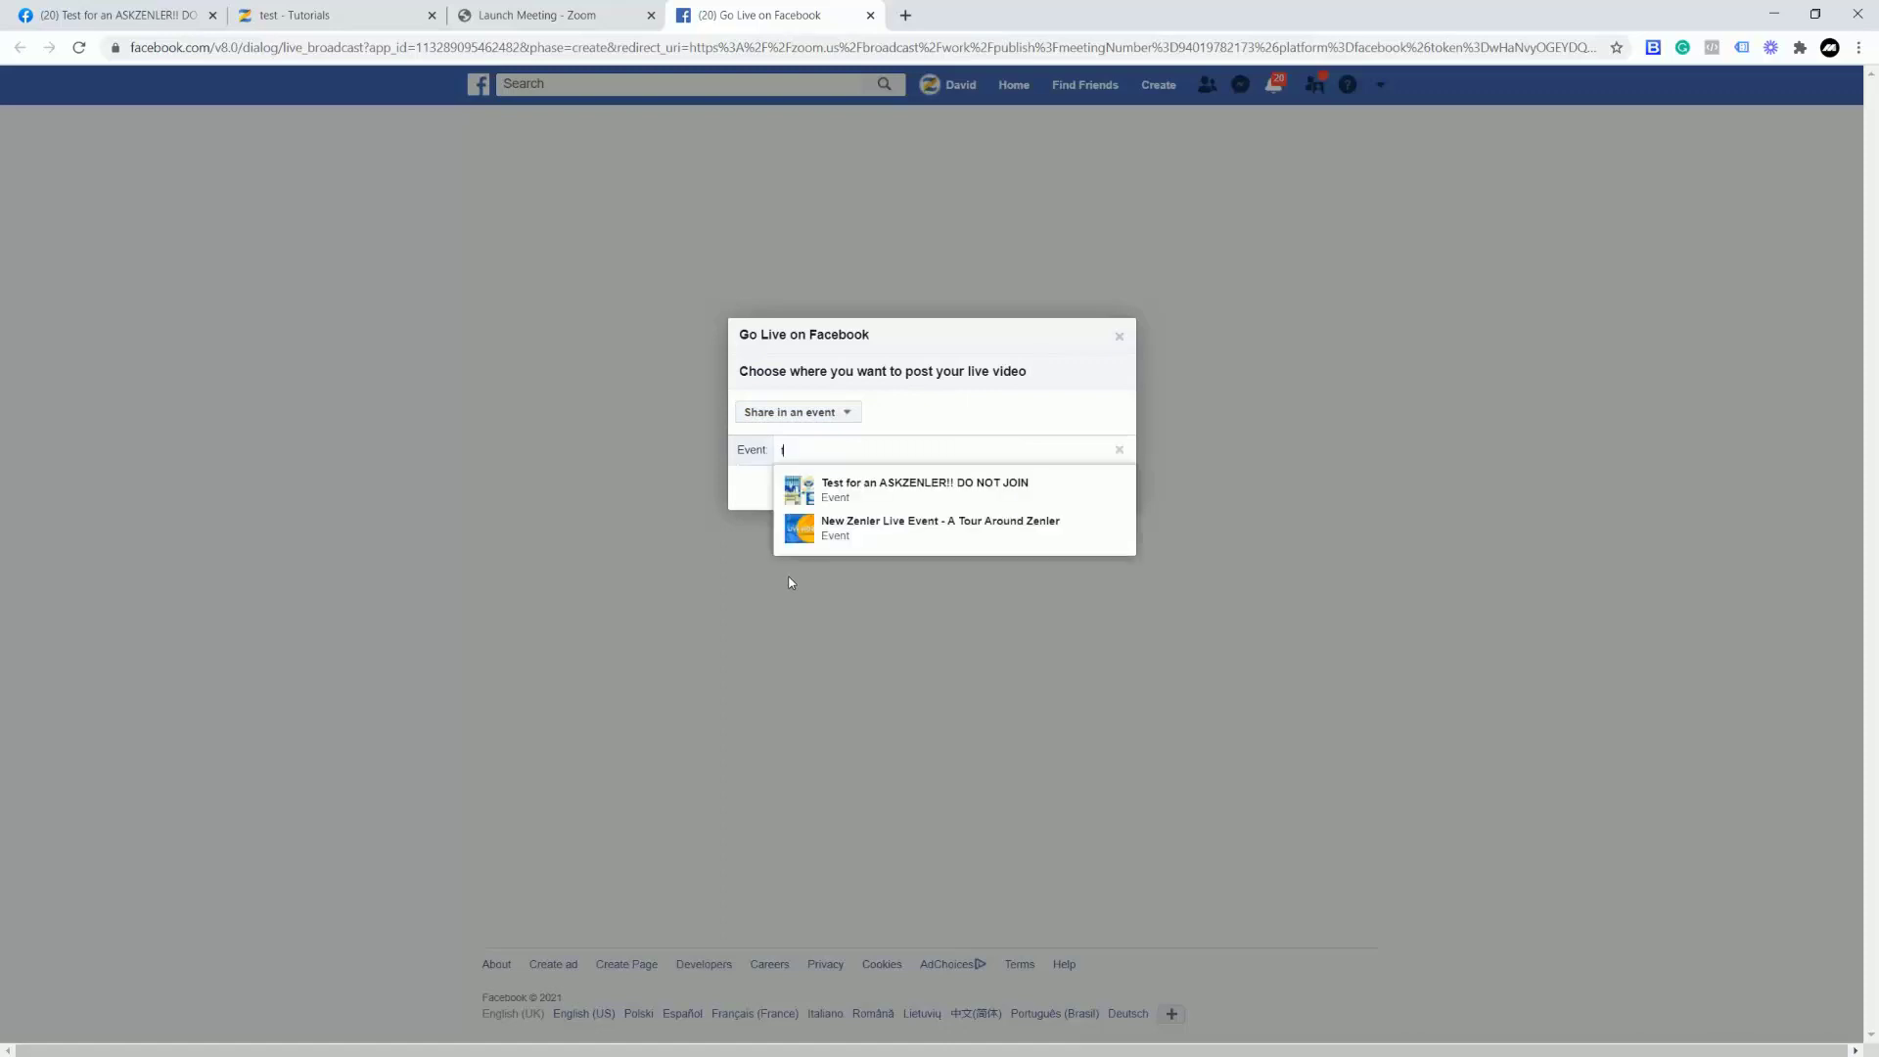
left_click(849, 488)
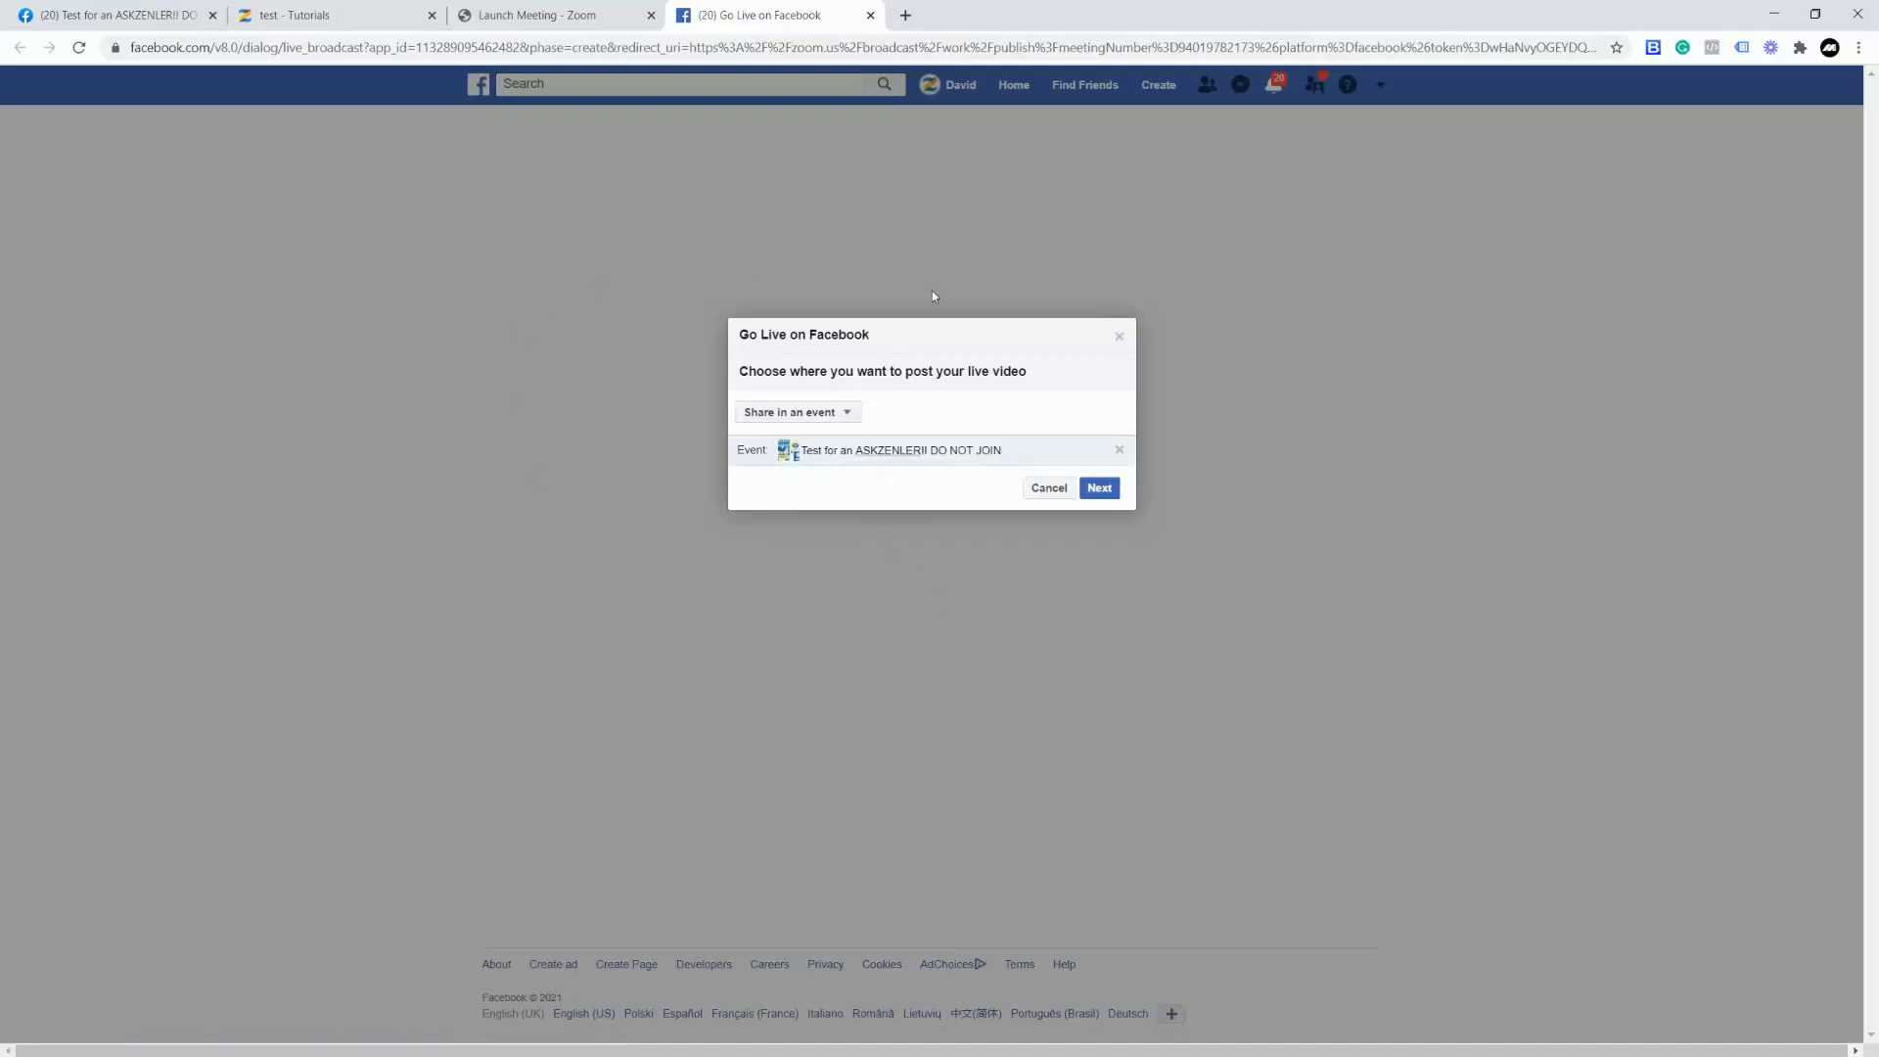
left_click(1099, 491)
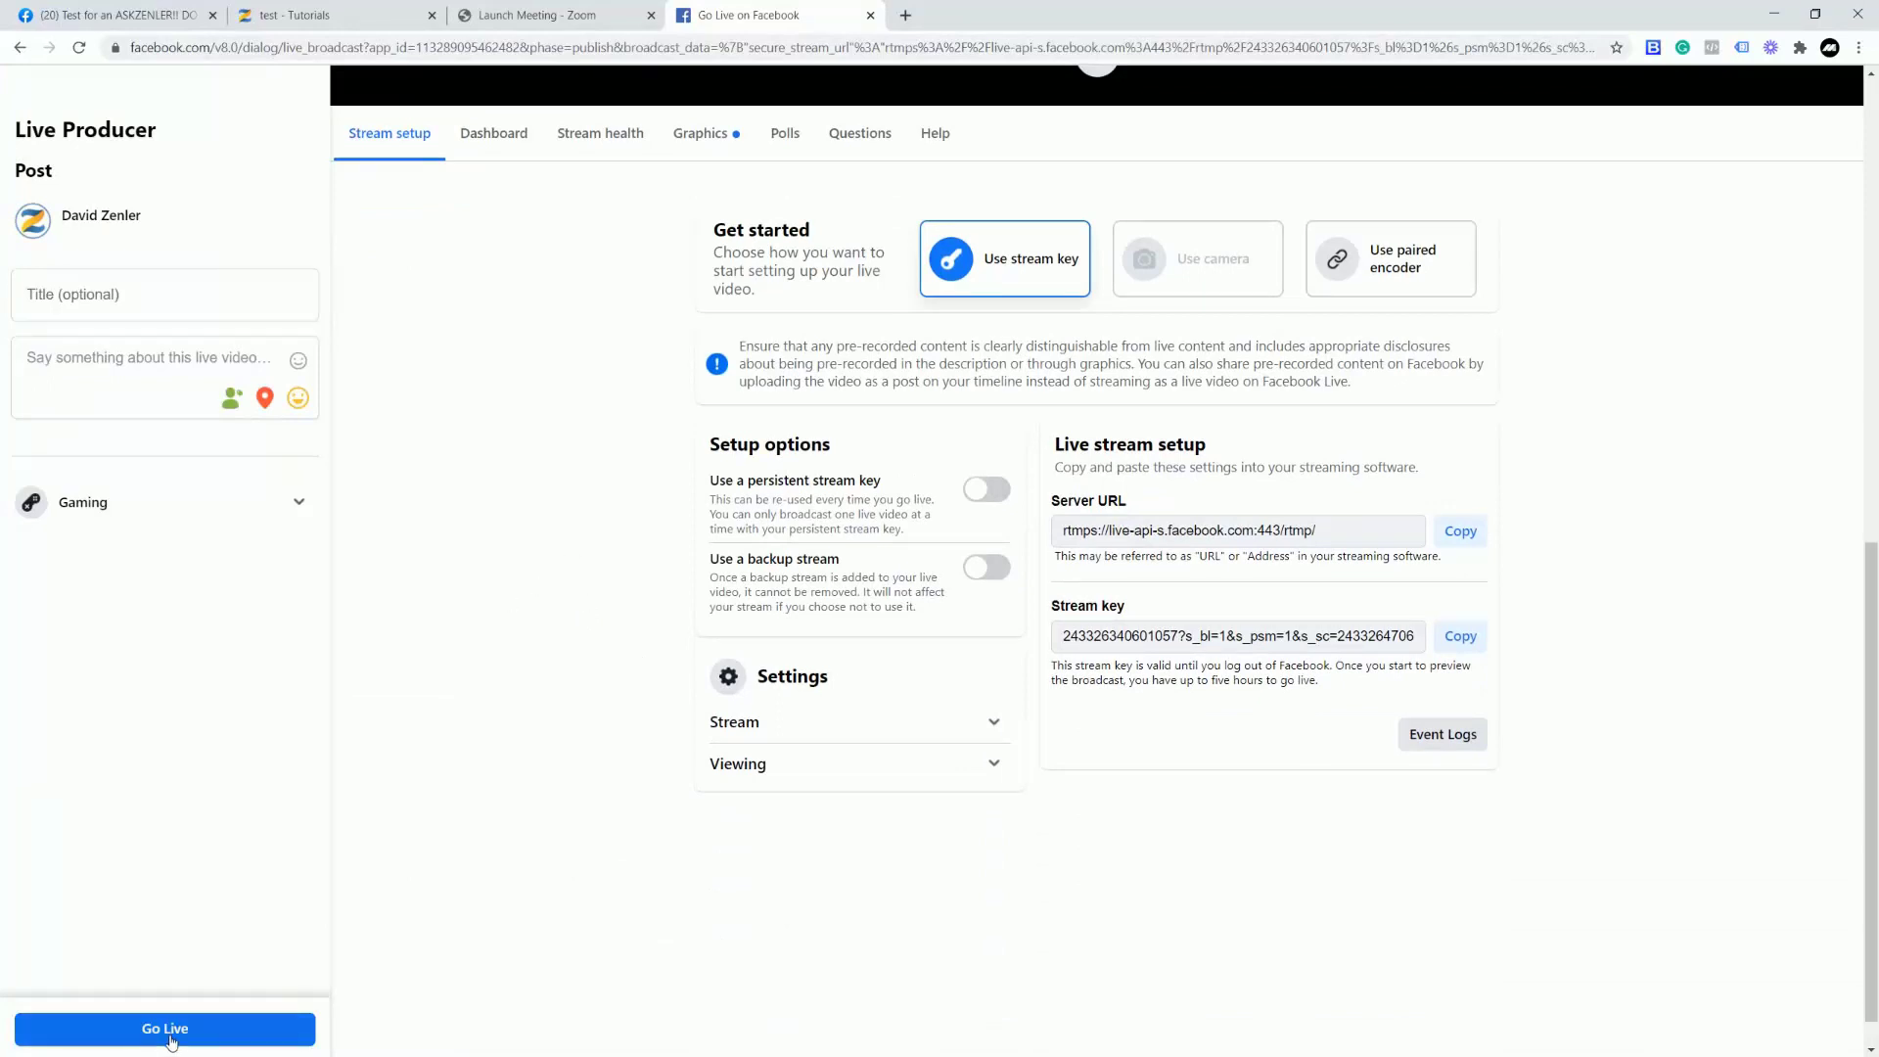
Title the live video "Test this is LIVE", describe it as "Test stream for event", and go live.
scroll(448, 736, "up", 3)
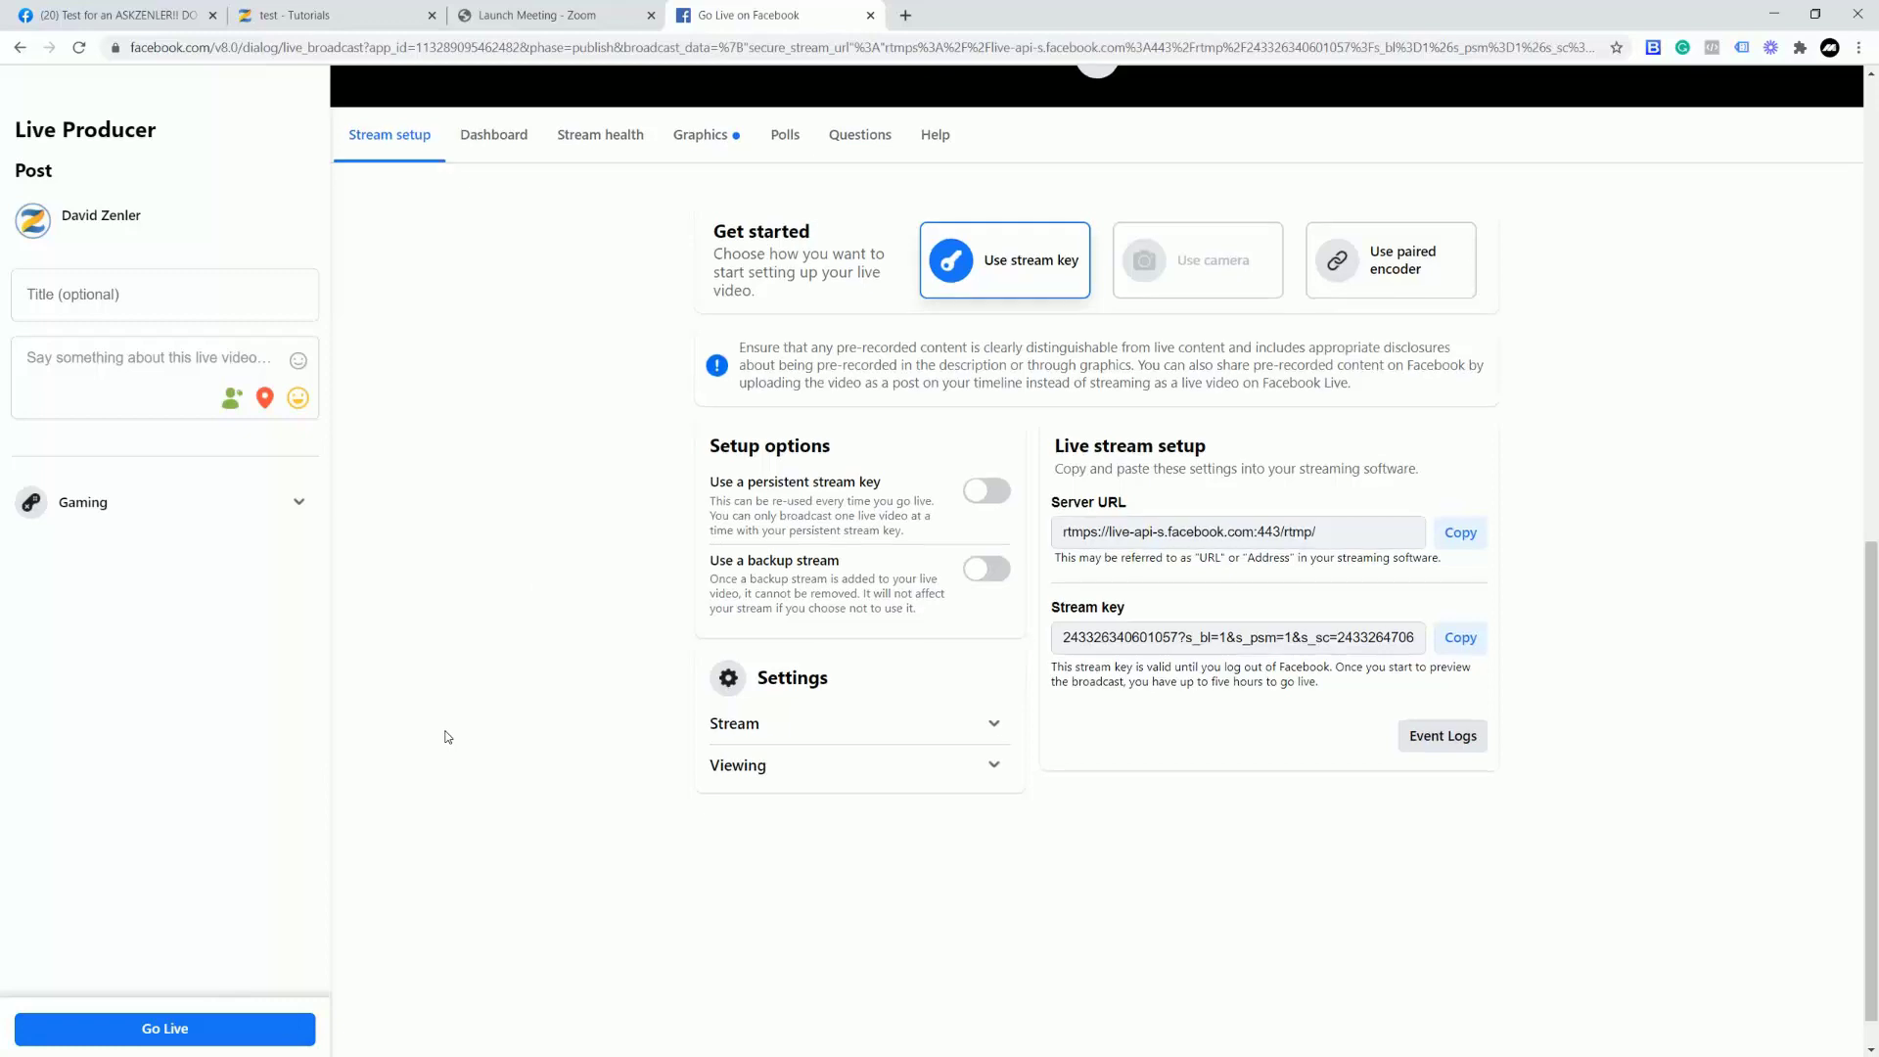
scroll(465, 734, "down", 3)
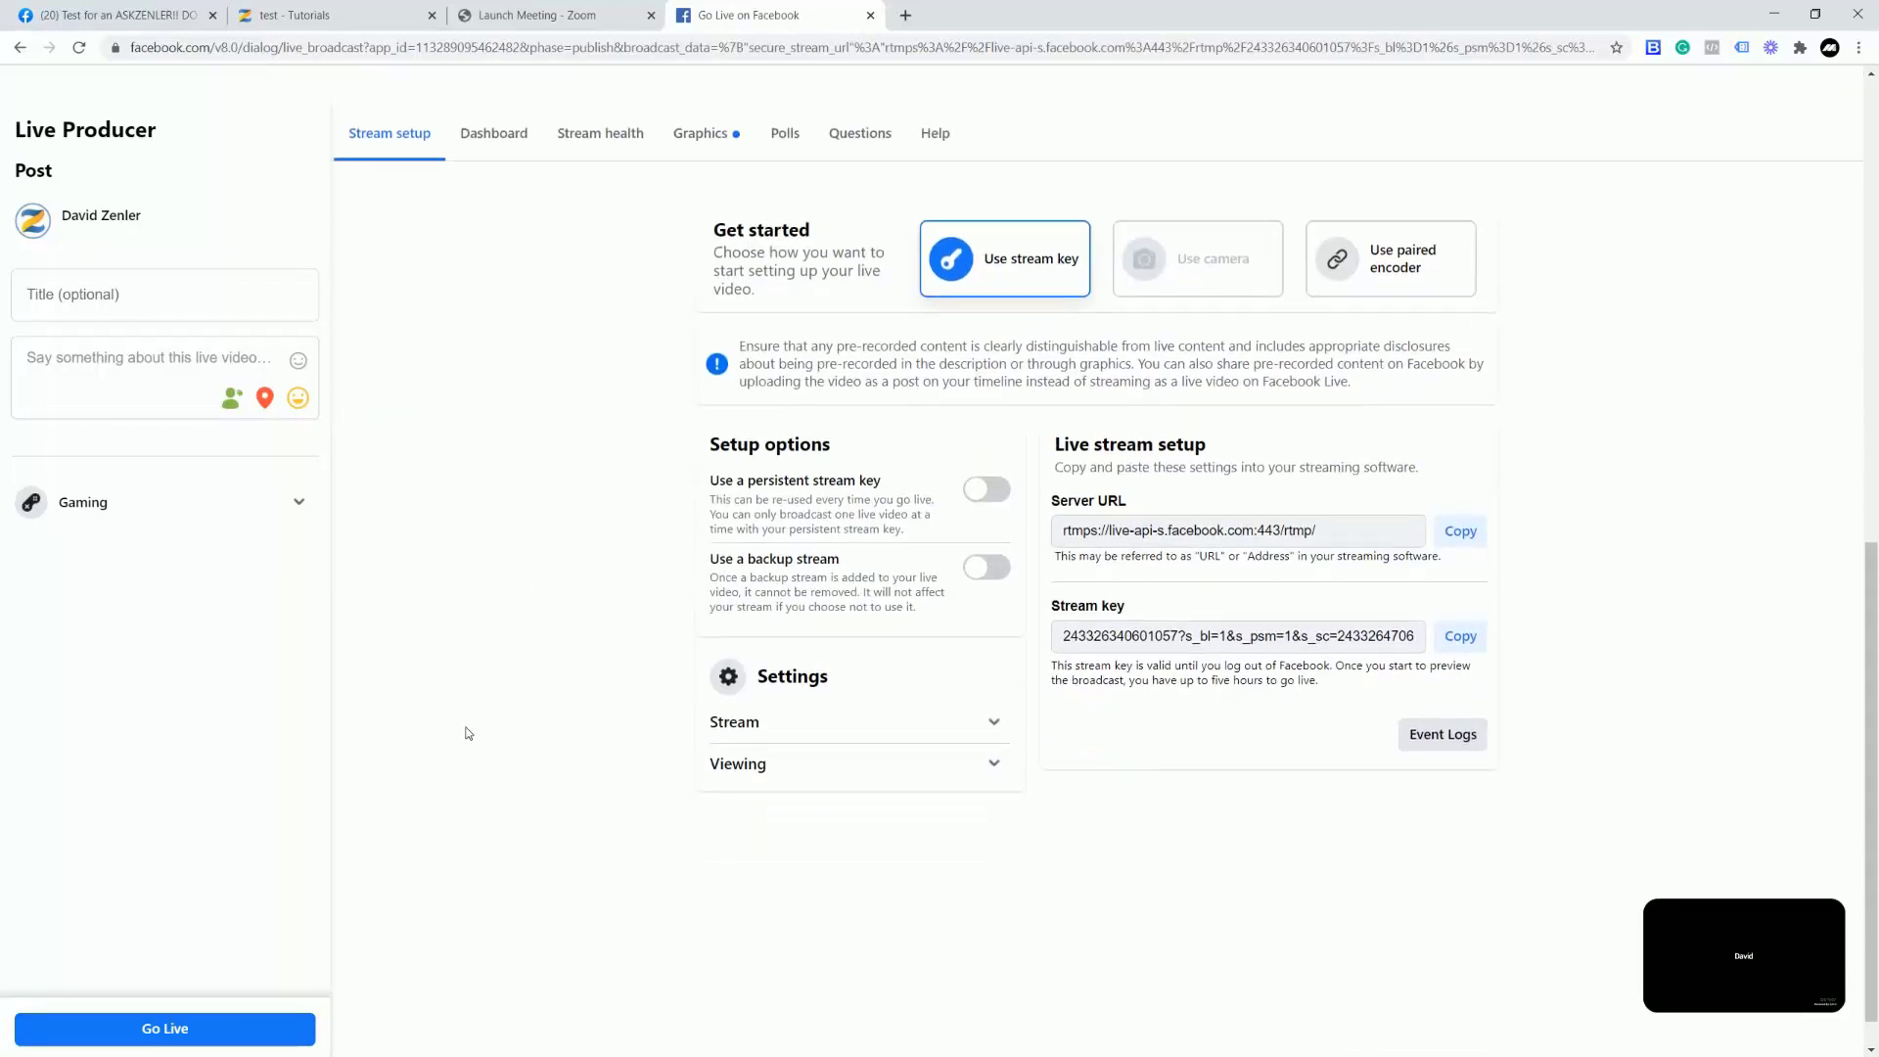
left_click(178, 292)
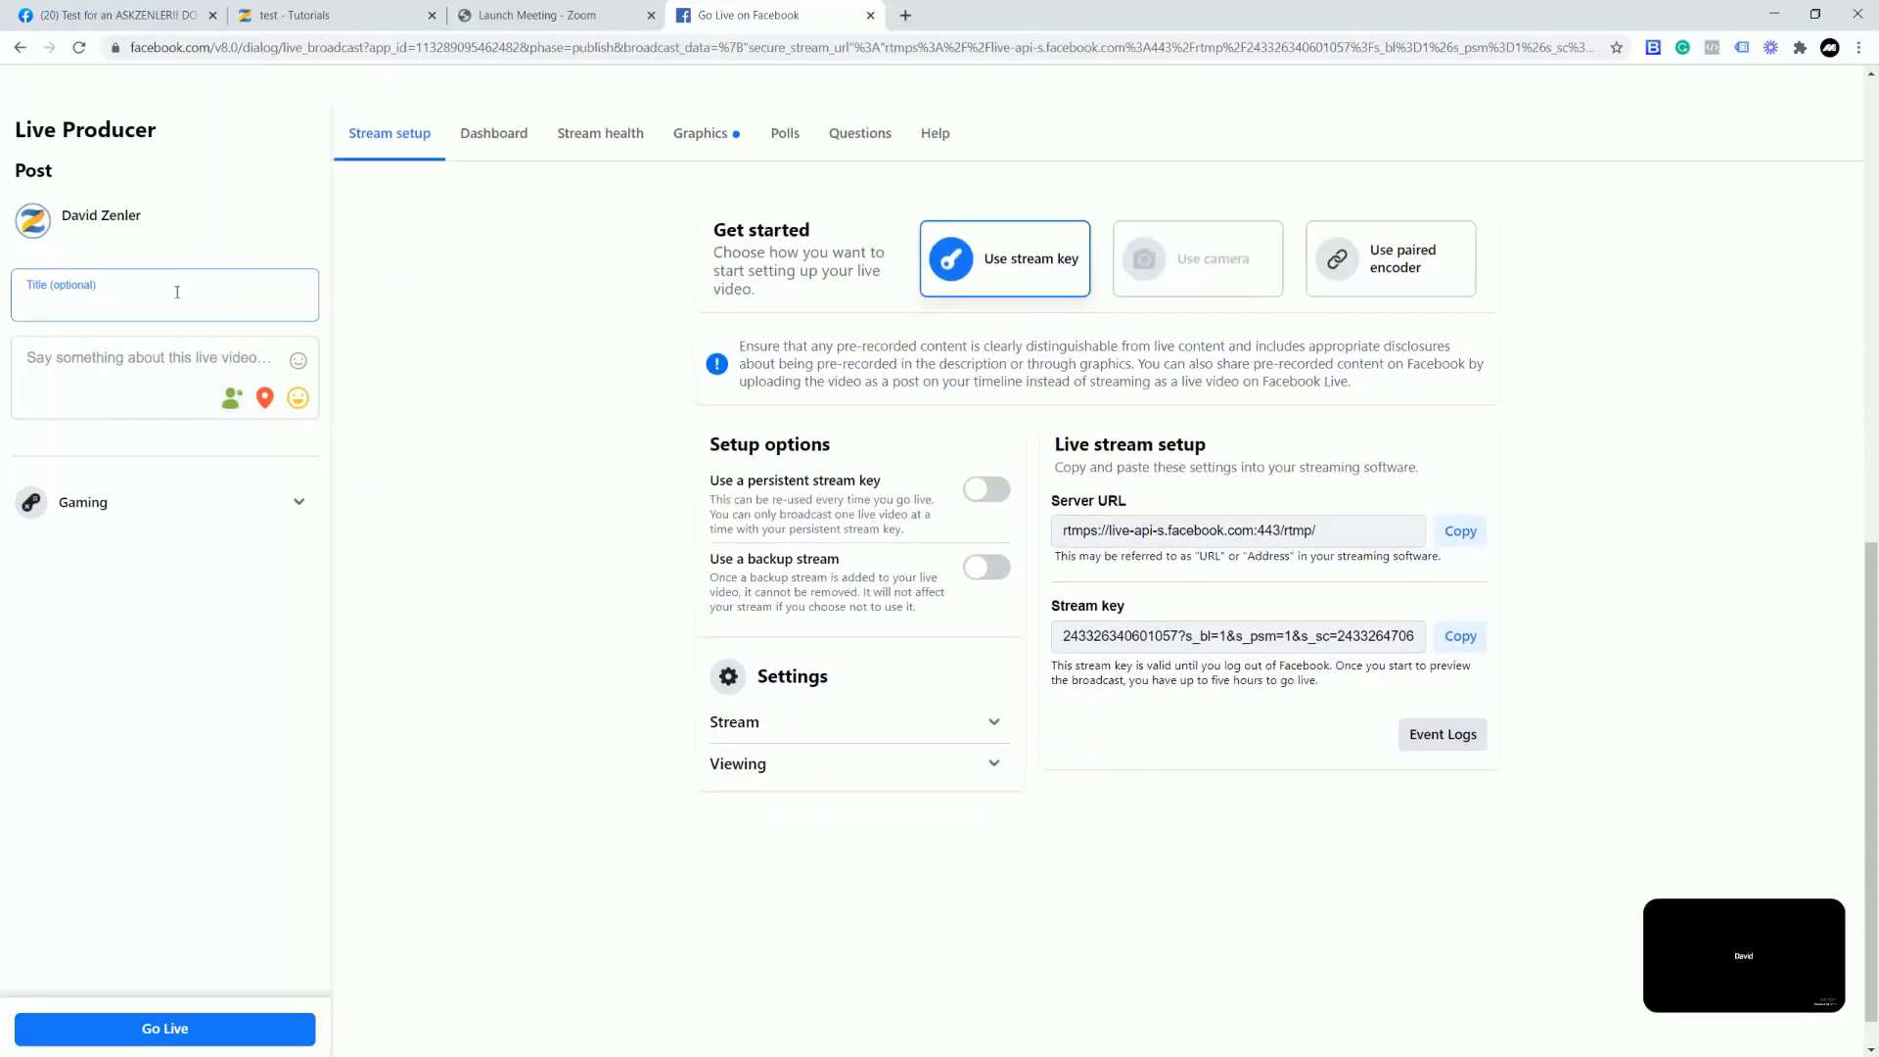
type("Test this is LIVE")
left_click(132, 367)
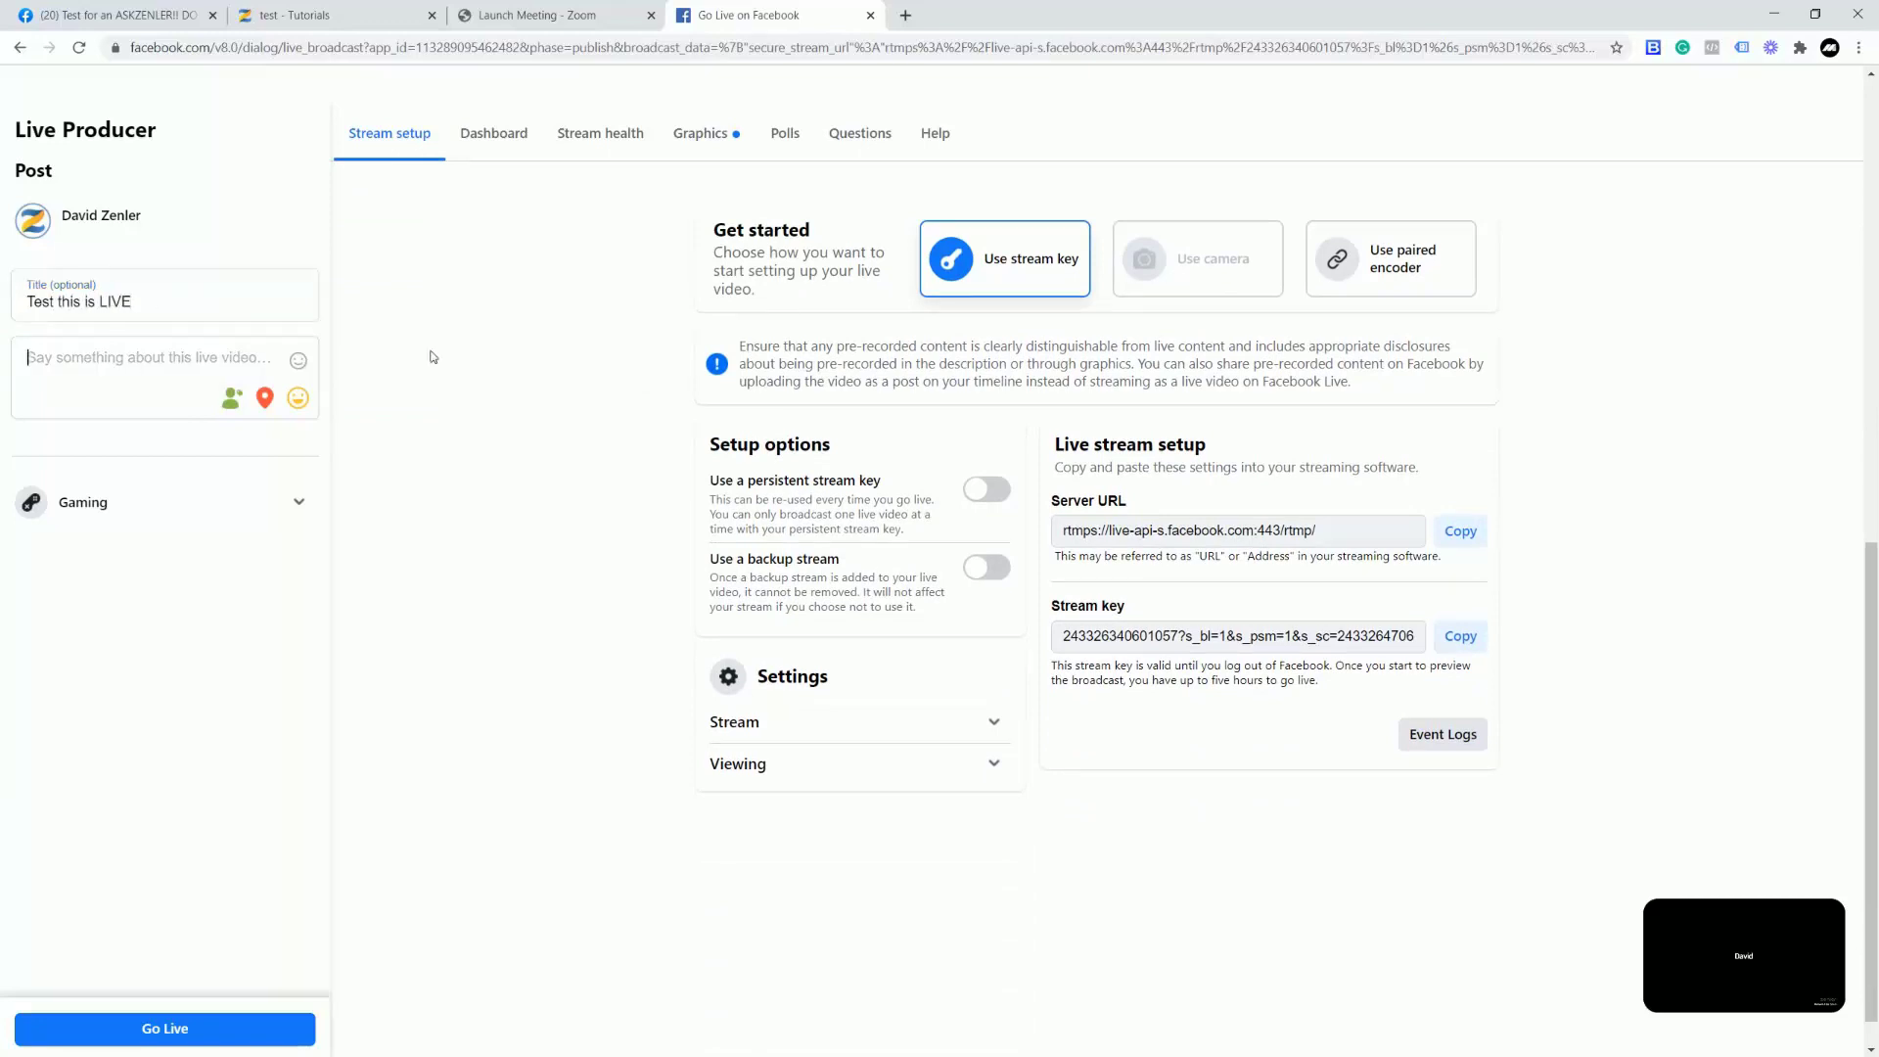
type("Test str")
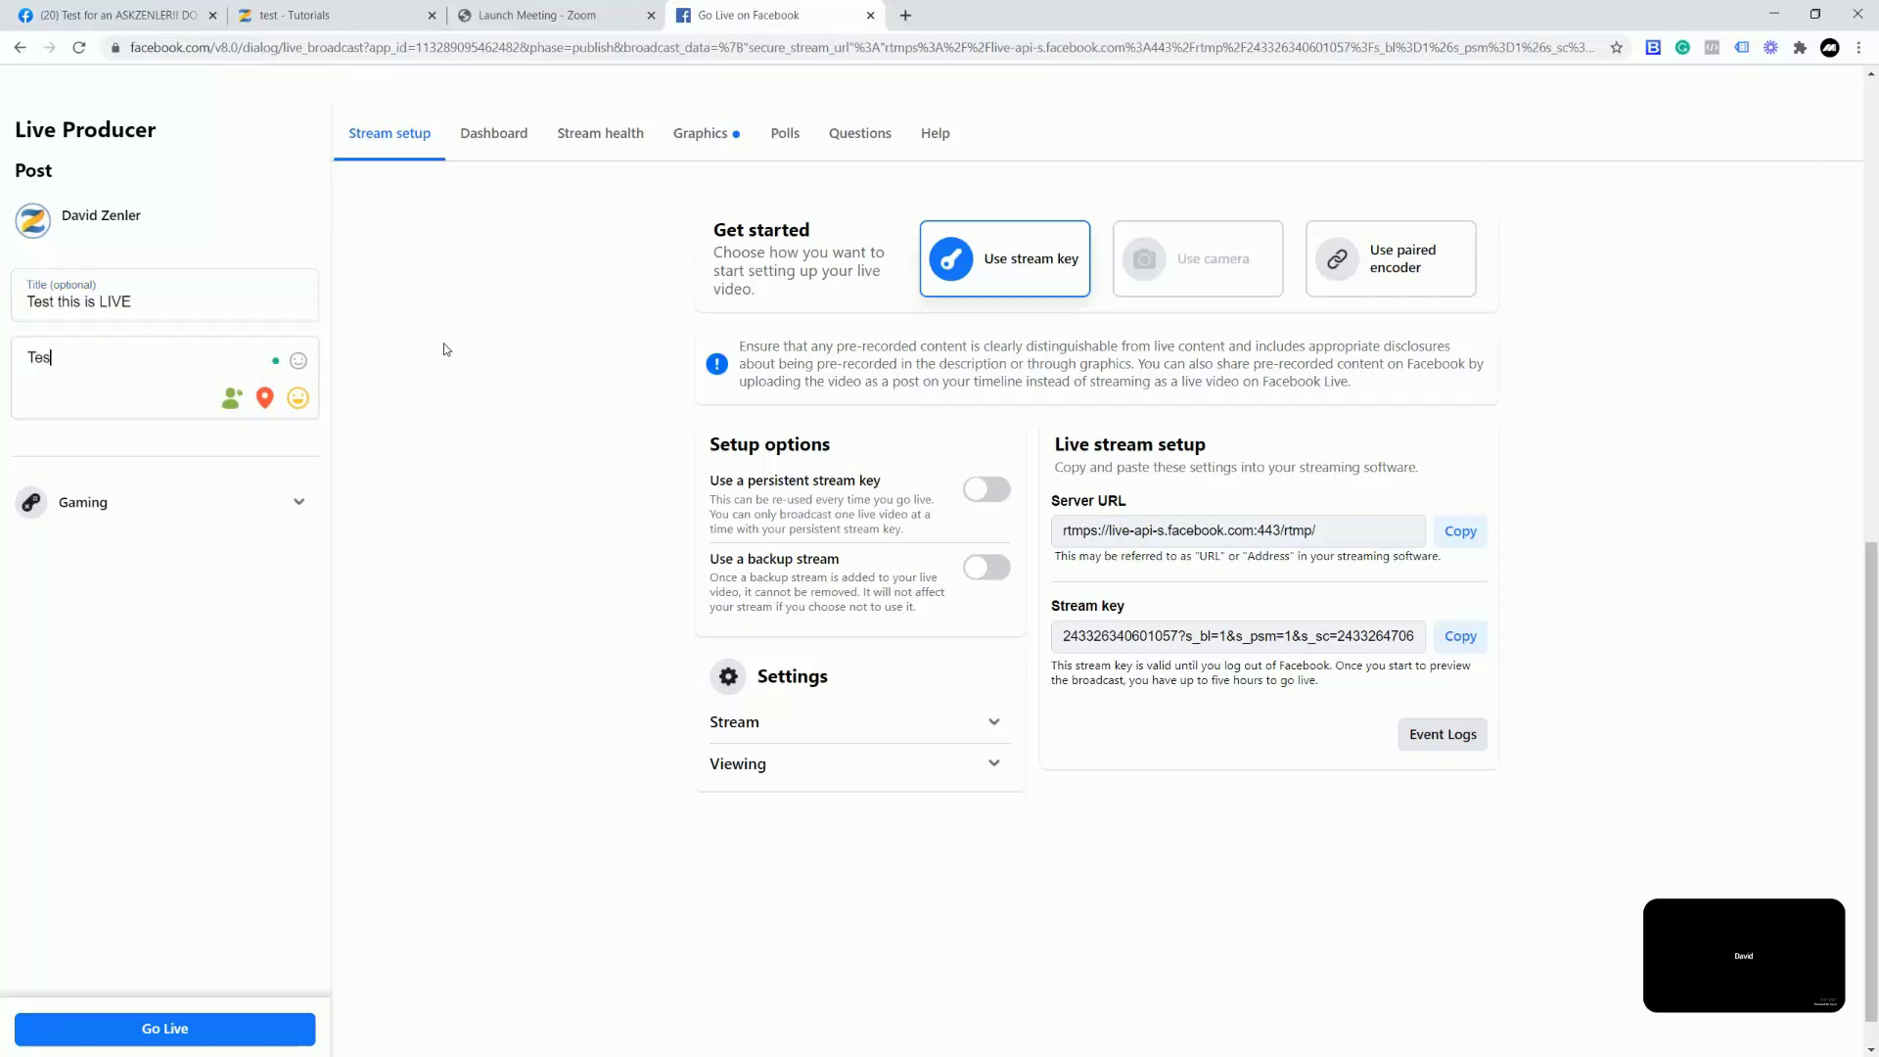
type("eam for event")
mouse_move(1703, 949)
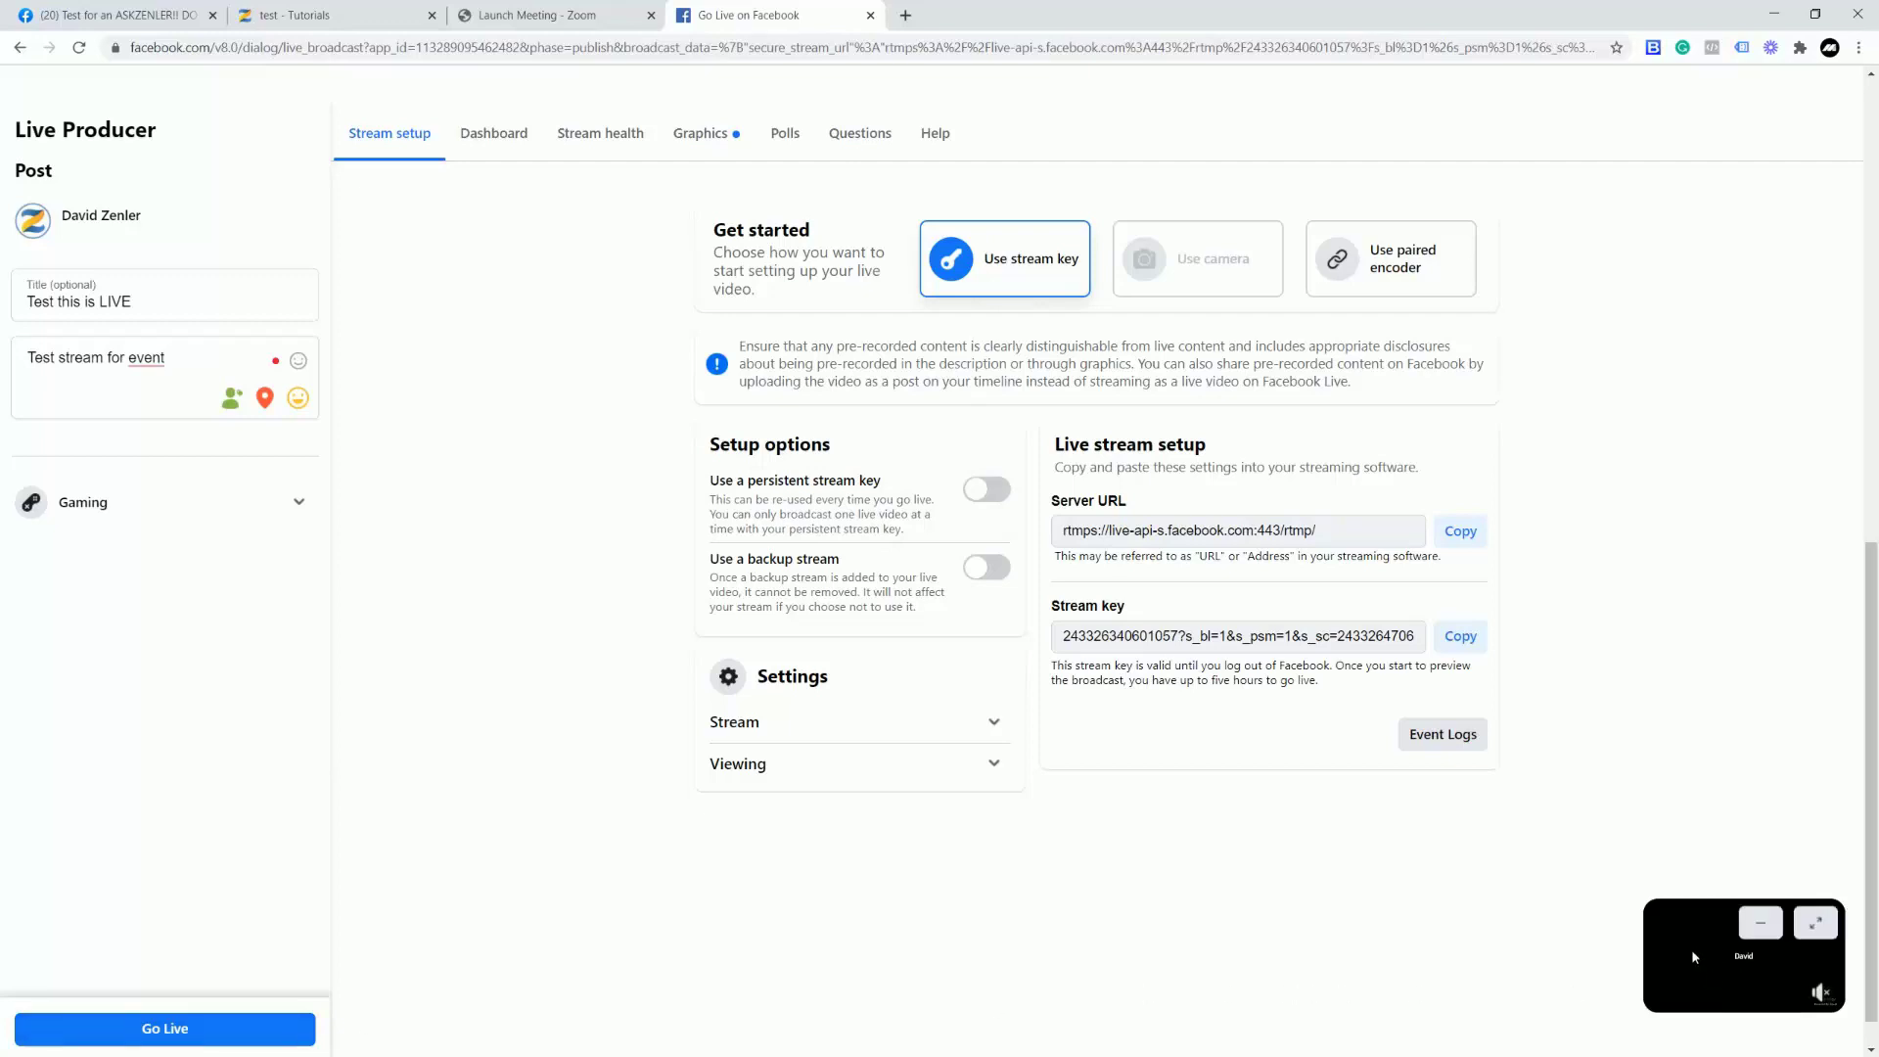
left_click(178, 1032)
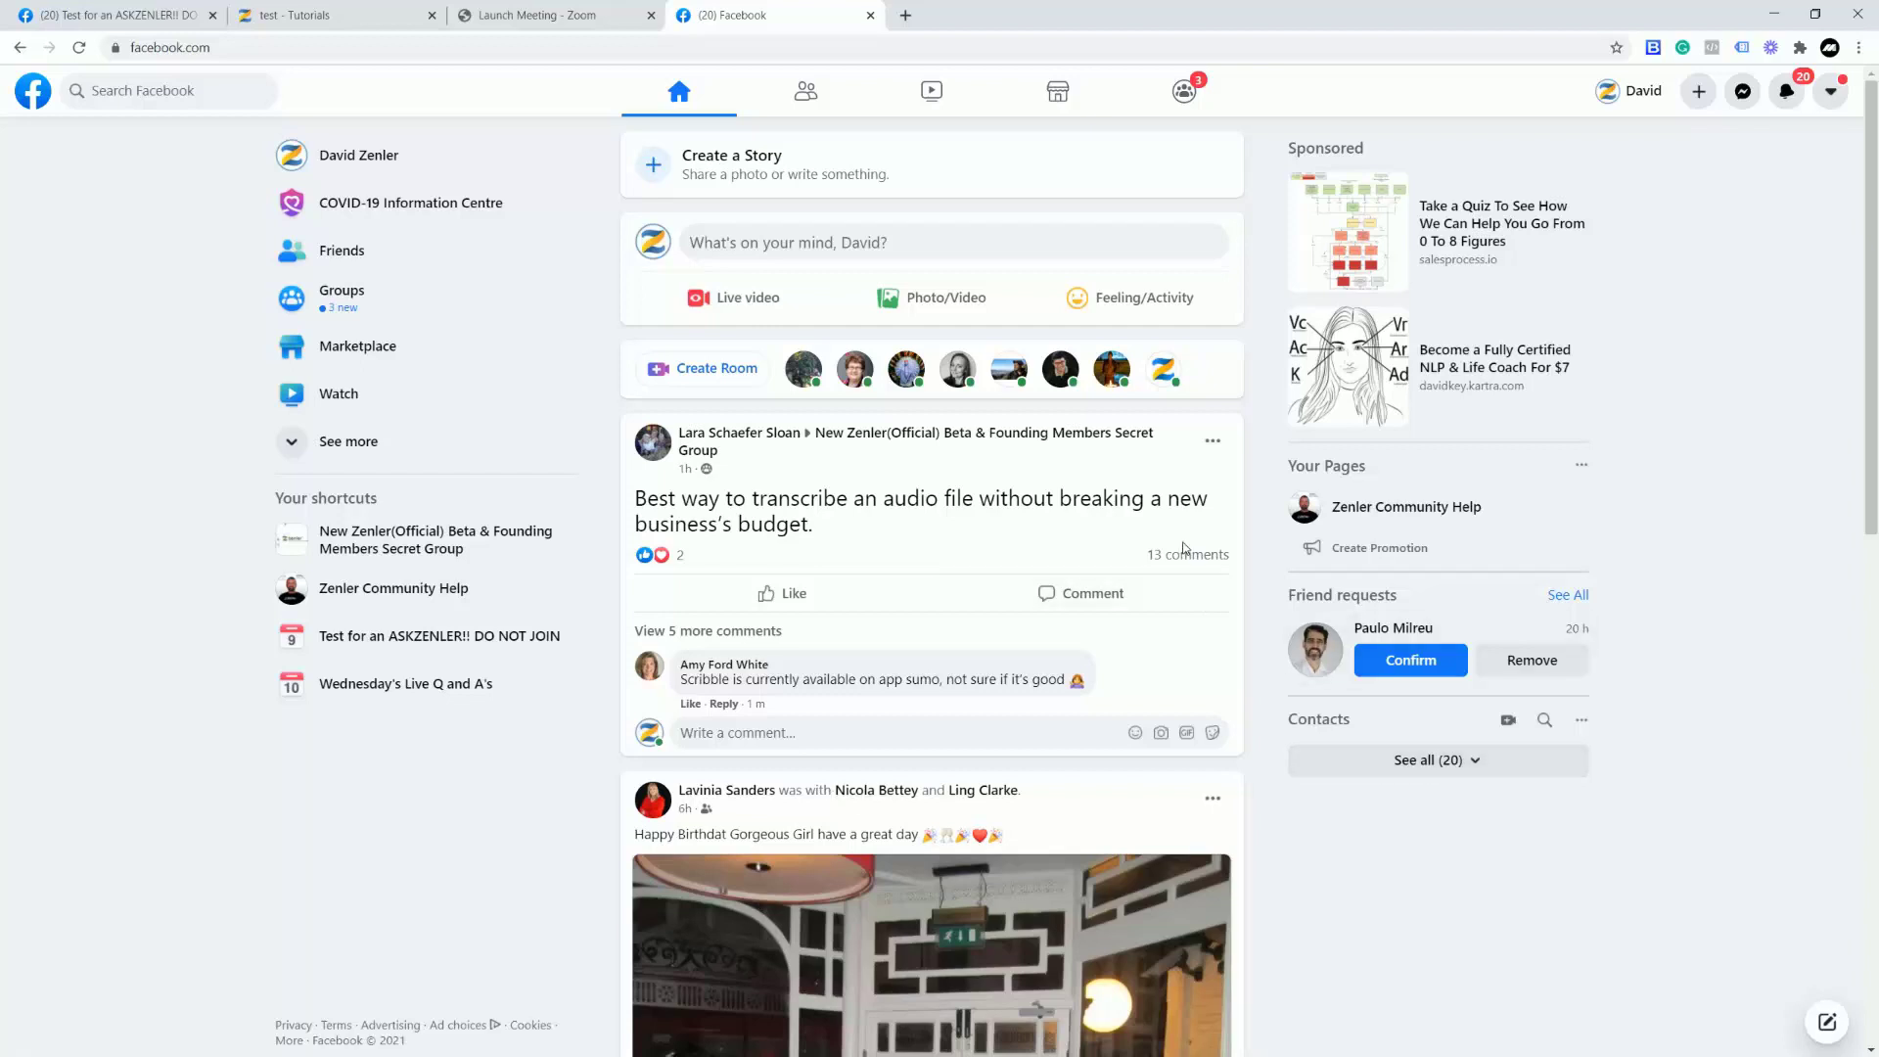
Open the "Test for an ASKZENLER!! DO NOT JOIN" event page and check its recent activity for the live video.
mouse_move(1130, 432)
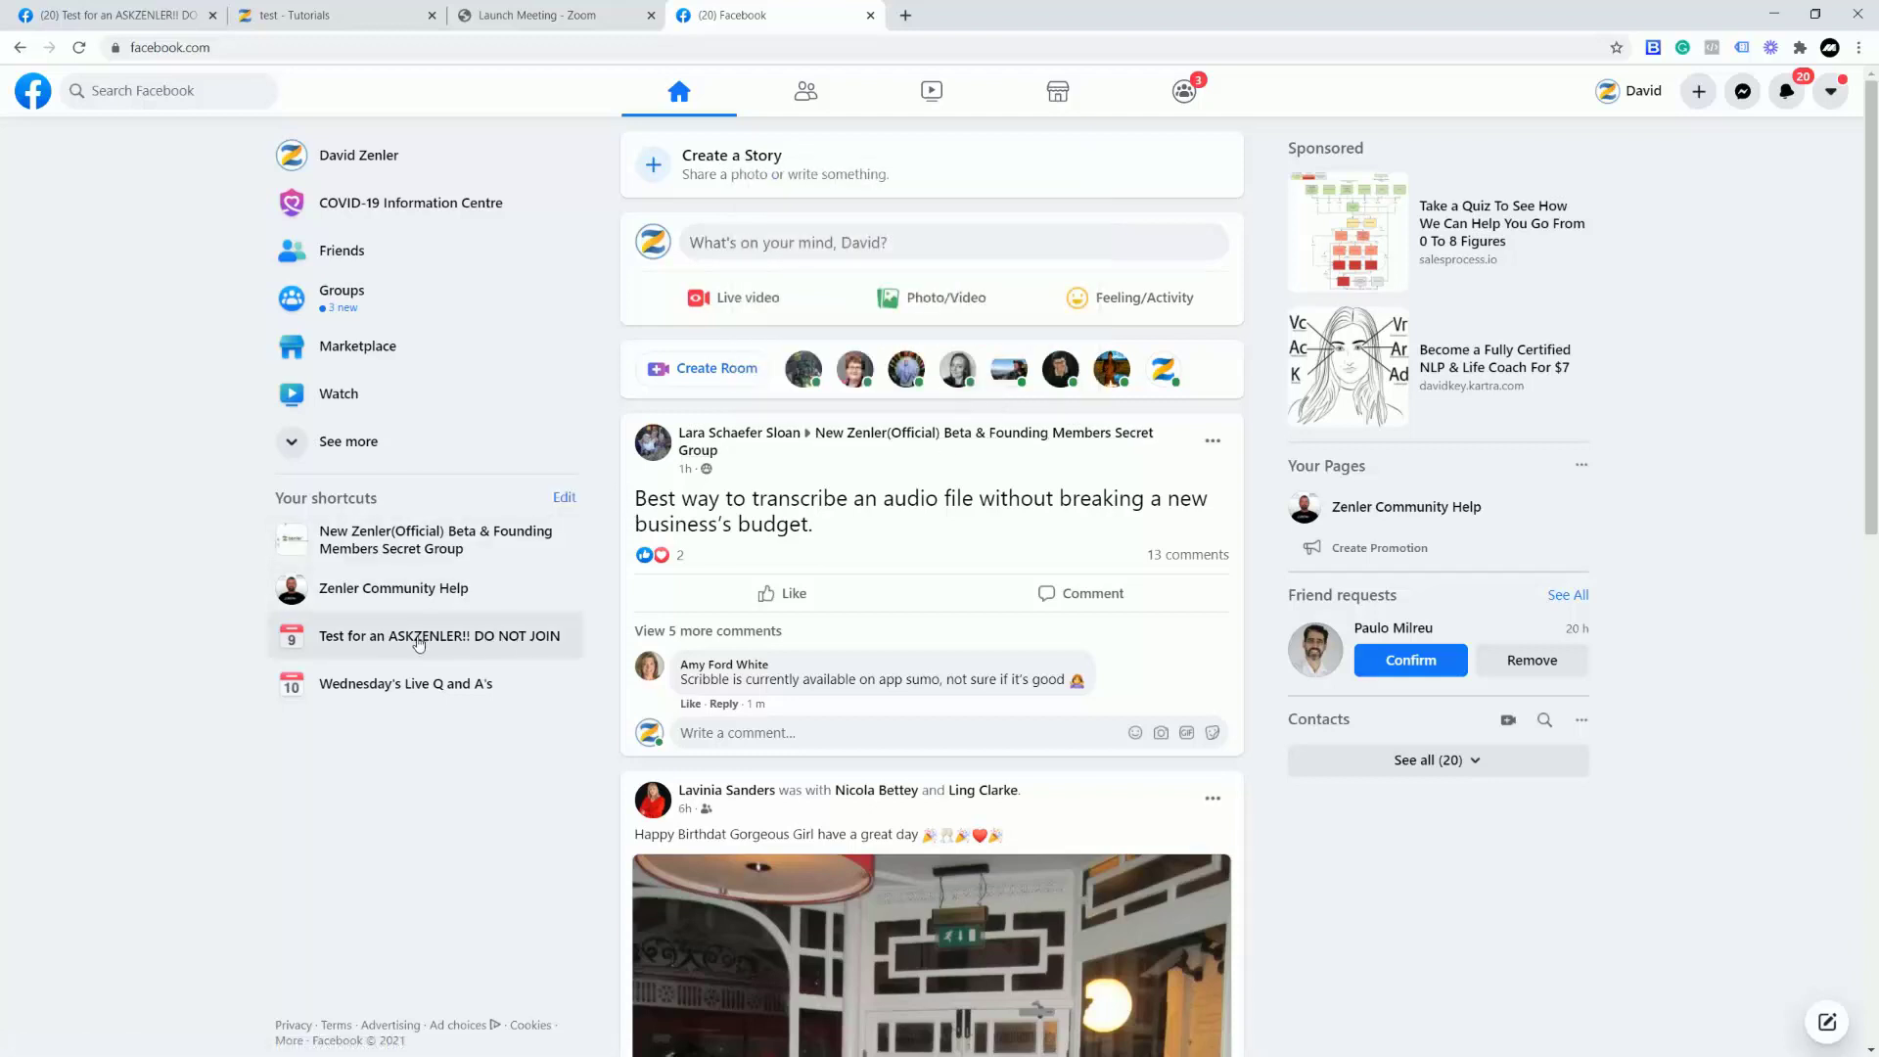
left_click(379, 638)
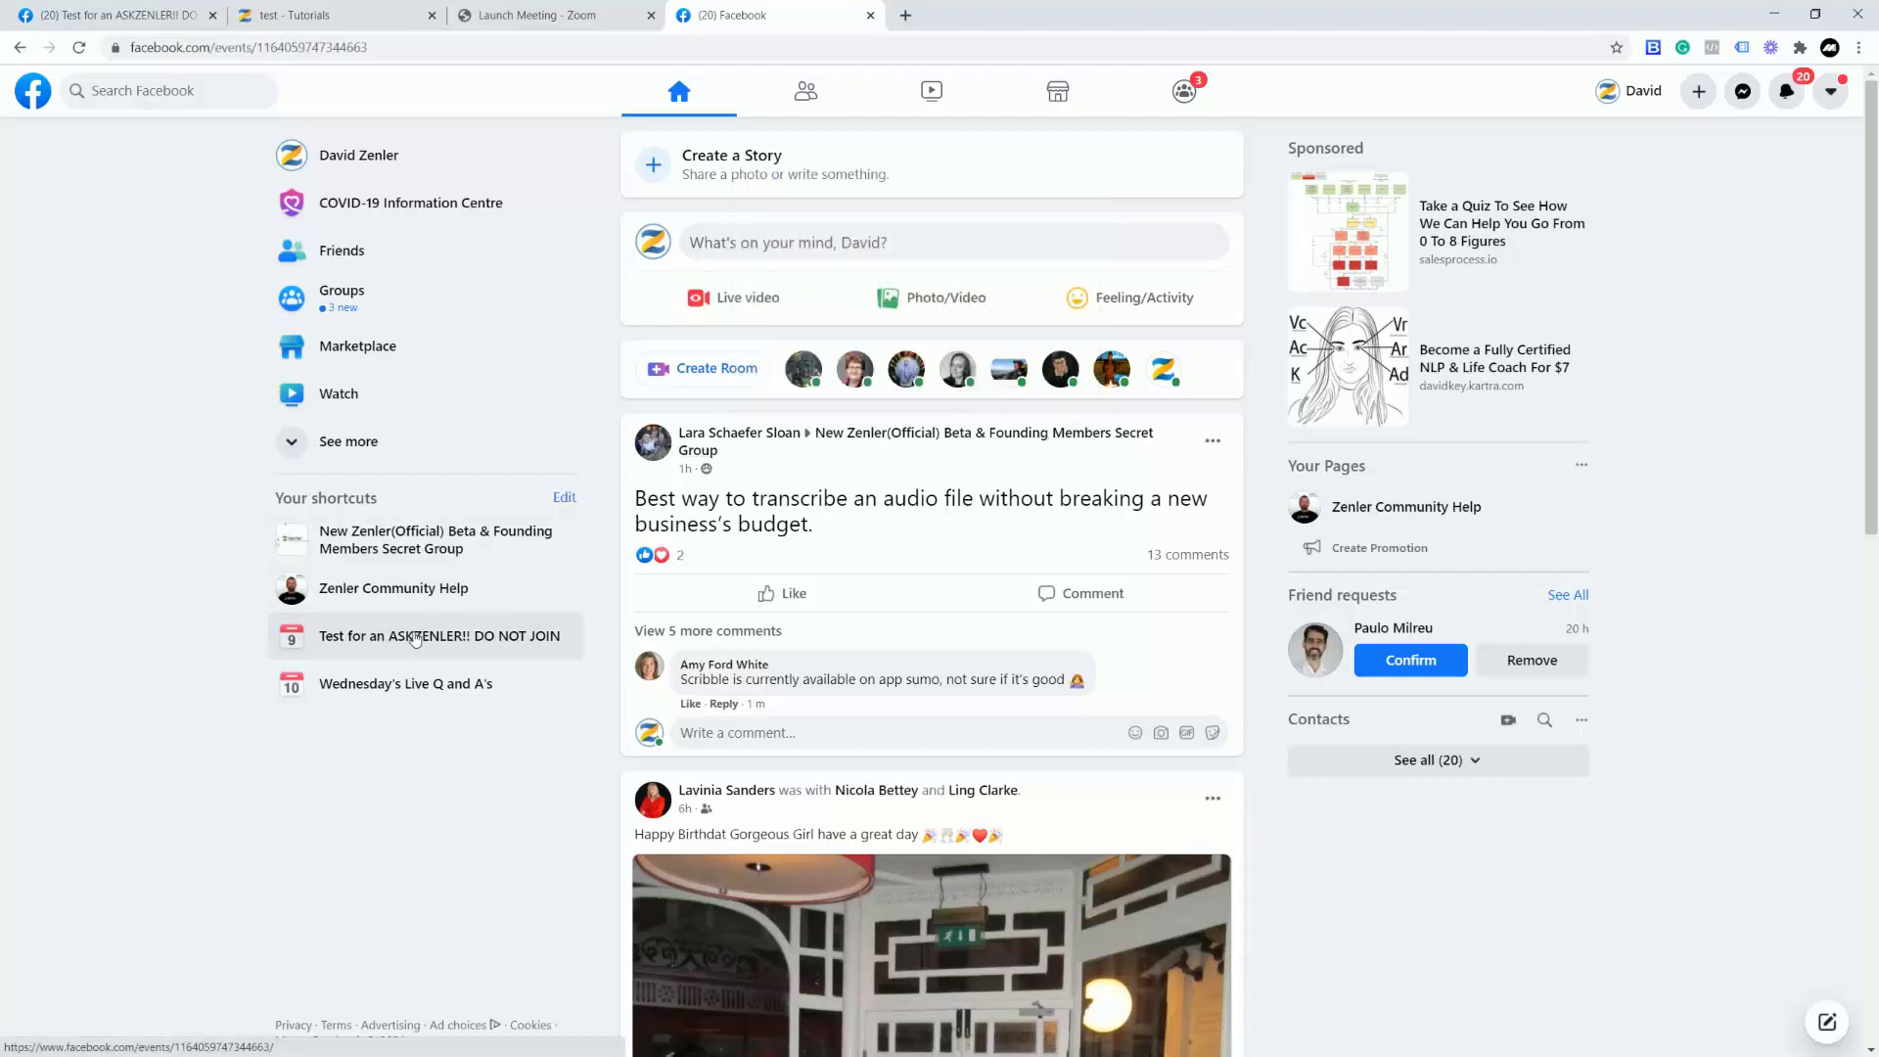
scroll(337, 625, "down", 3)
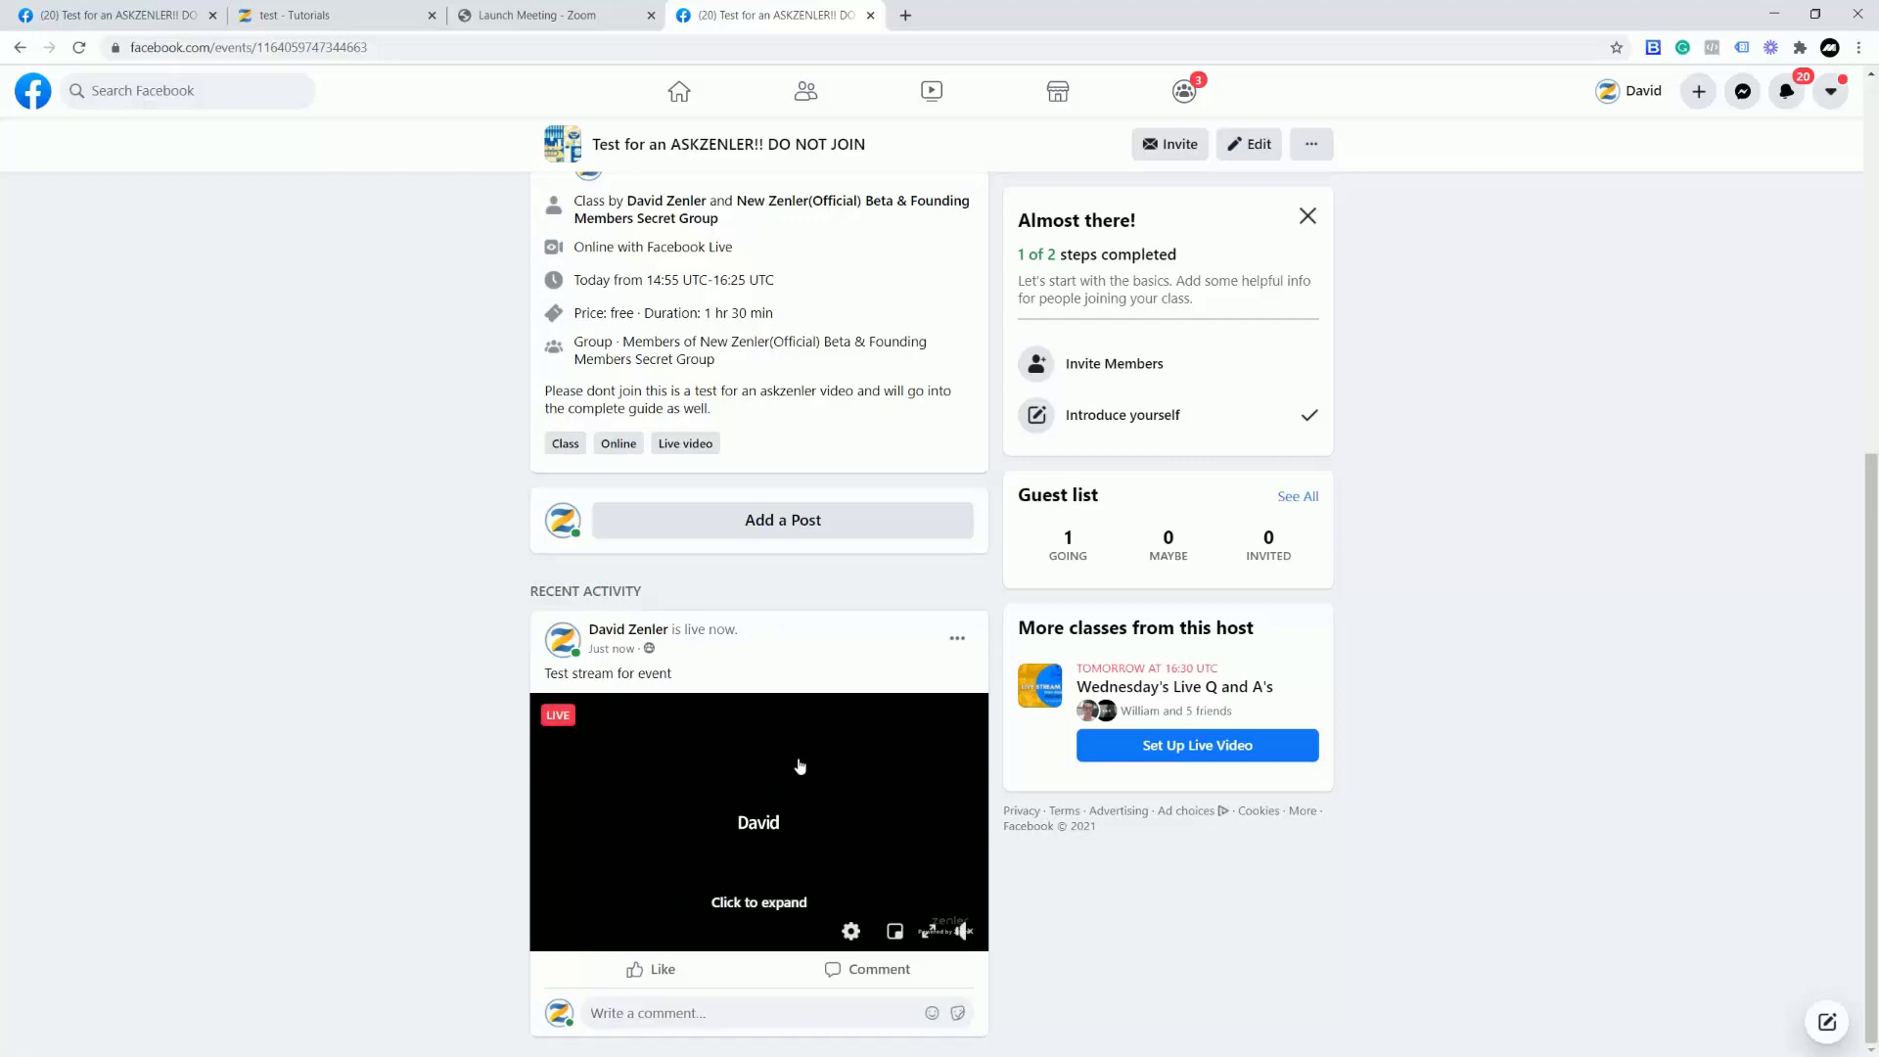
scroll(384, 657, "up", 4)
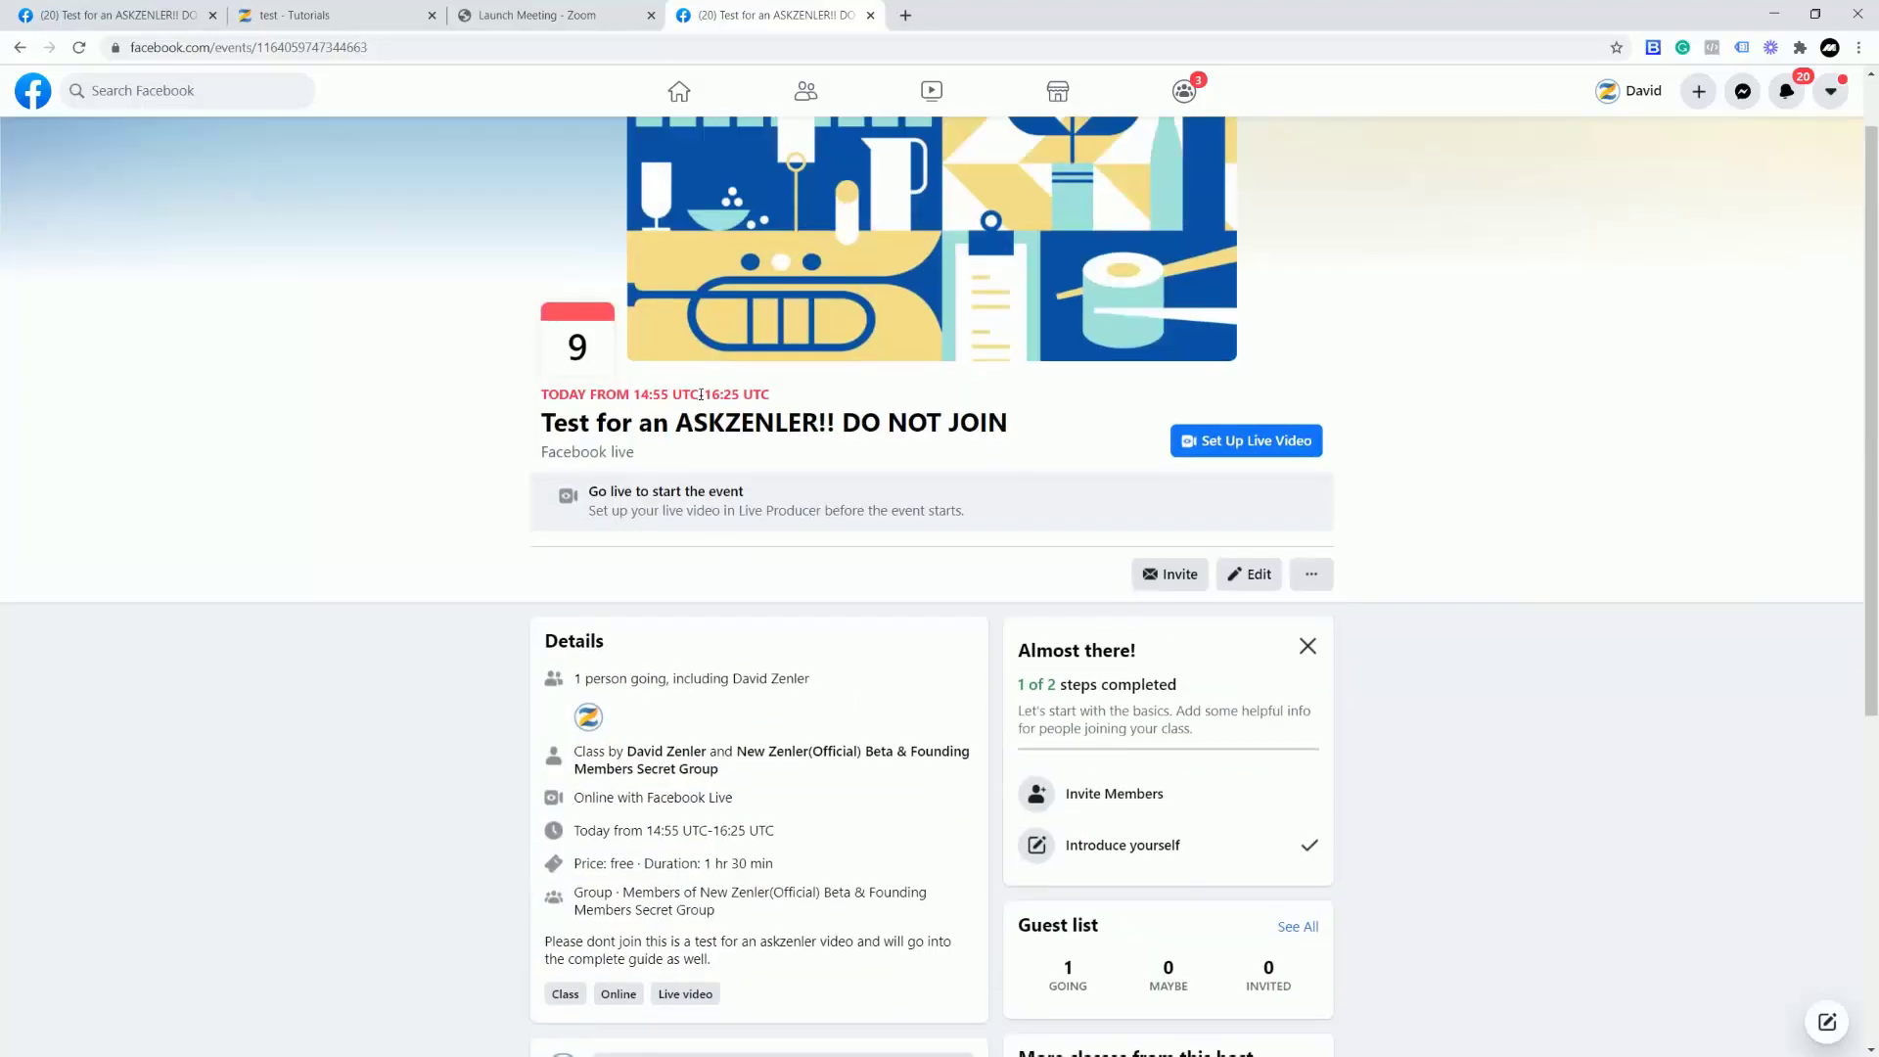
scroll(416, 670, "down", 5)
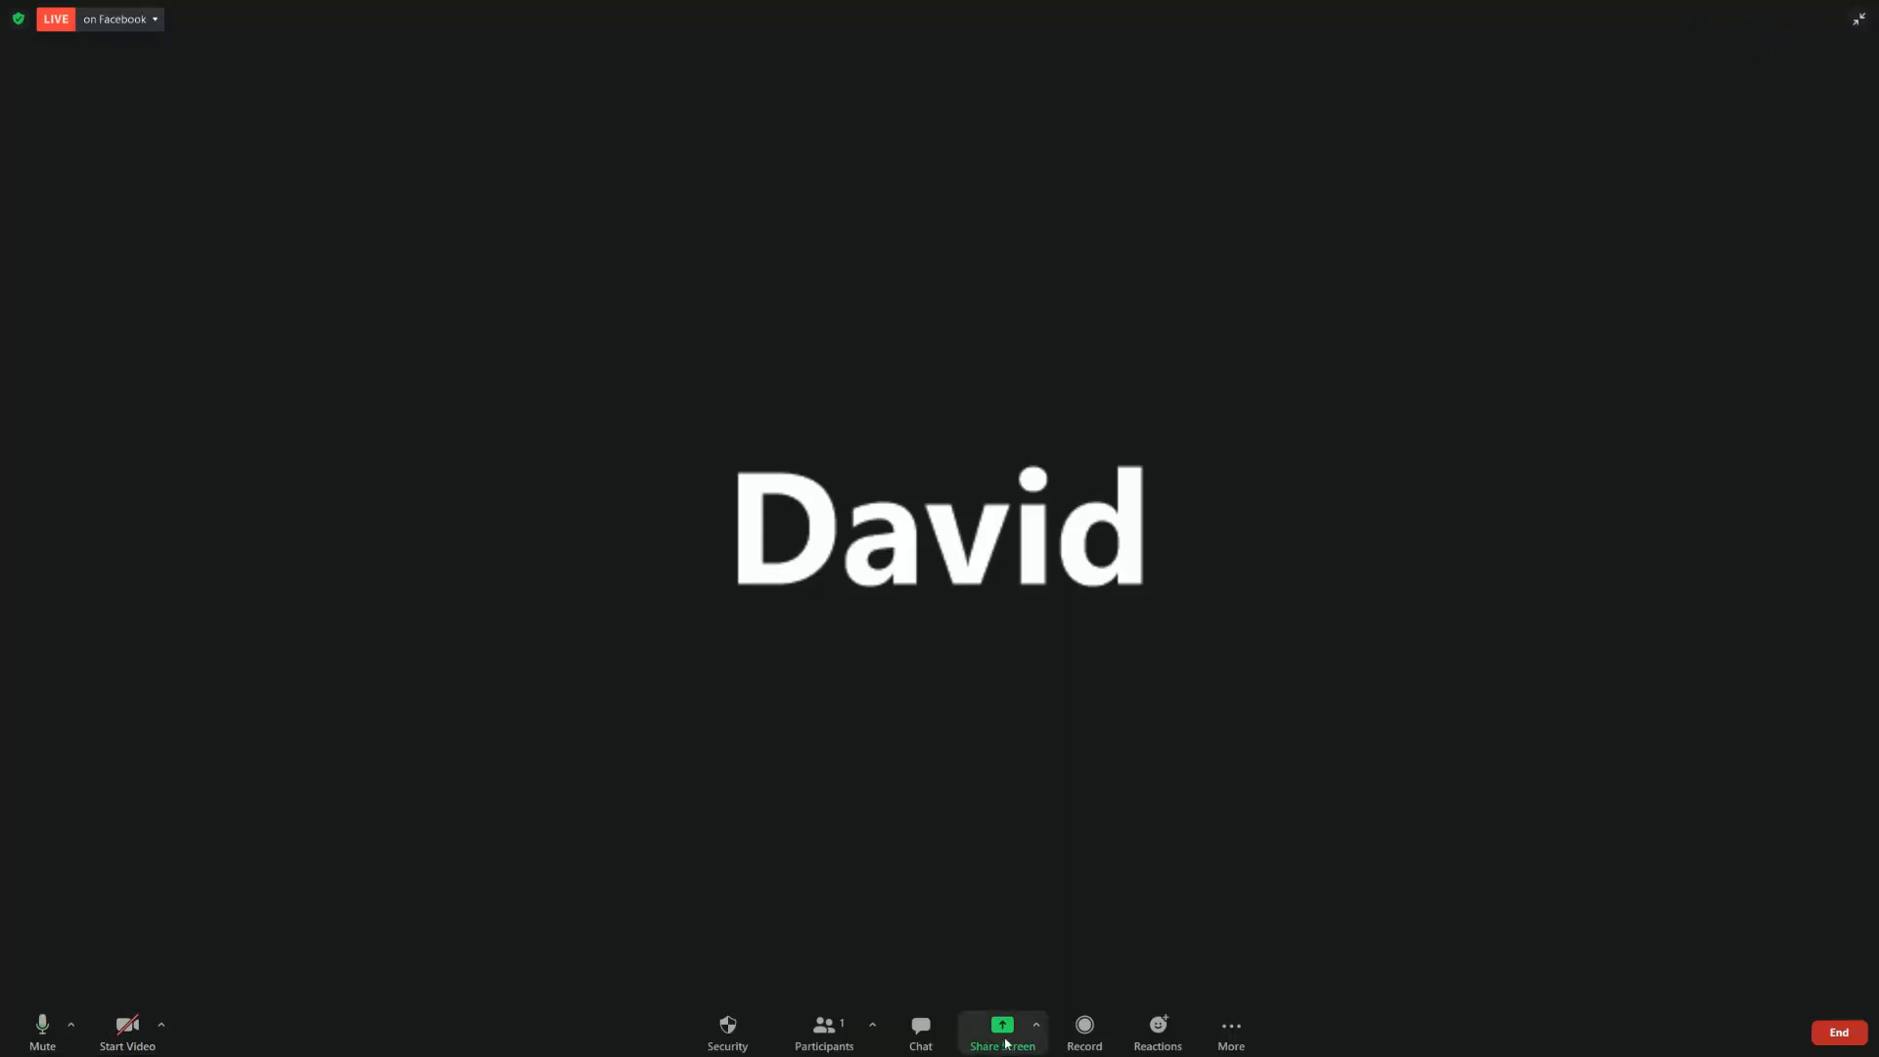
Switch to Zoom, take the meeting out of full screen, and end it for all participants.
left_click(1858, 18)
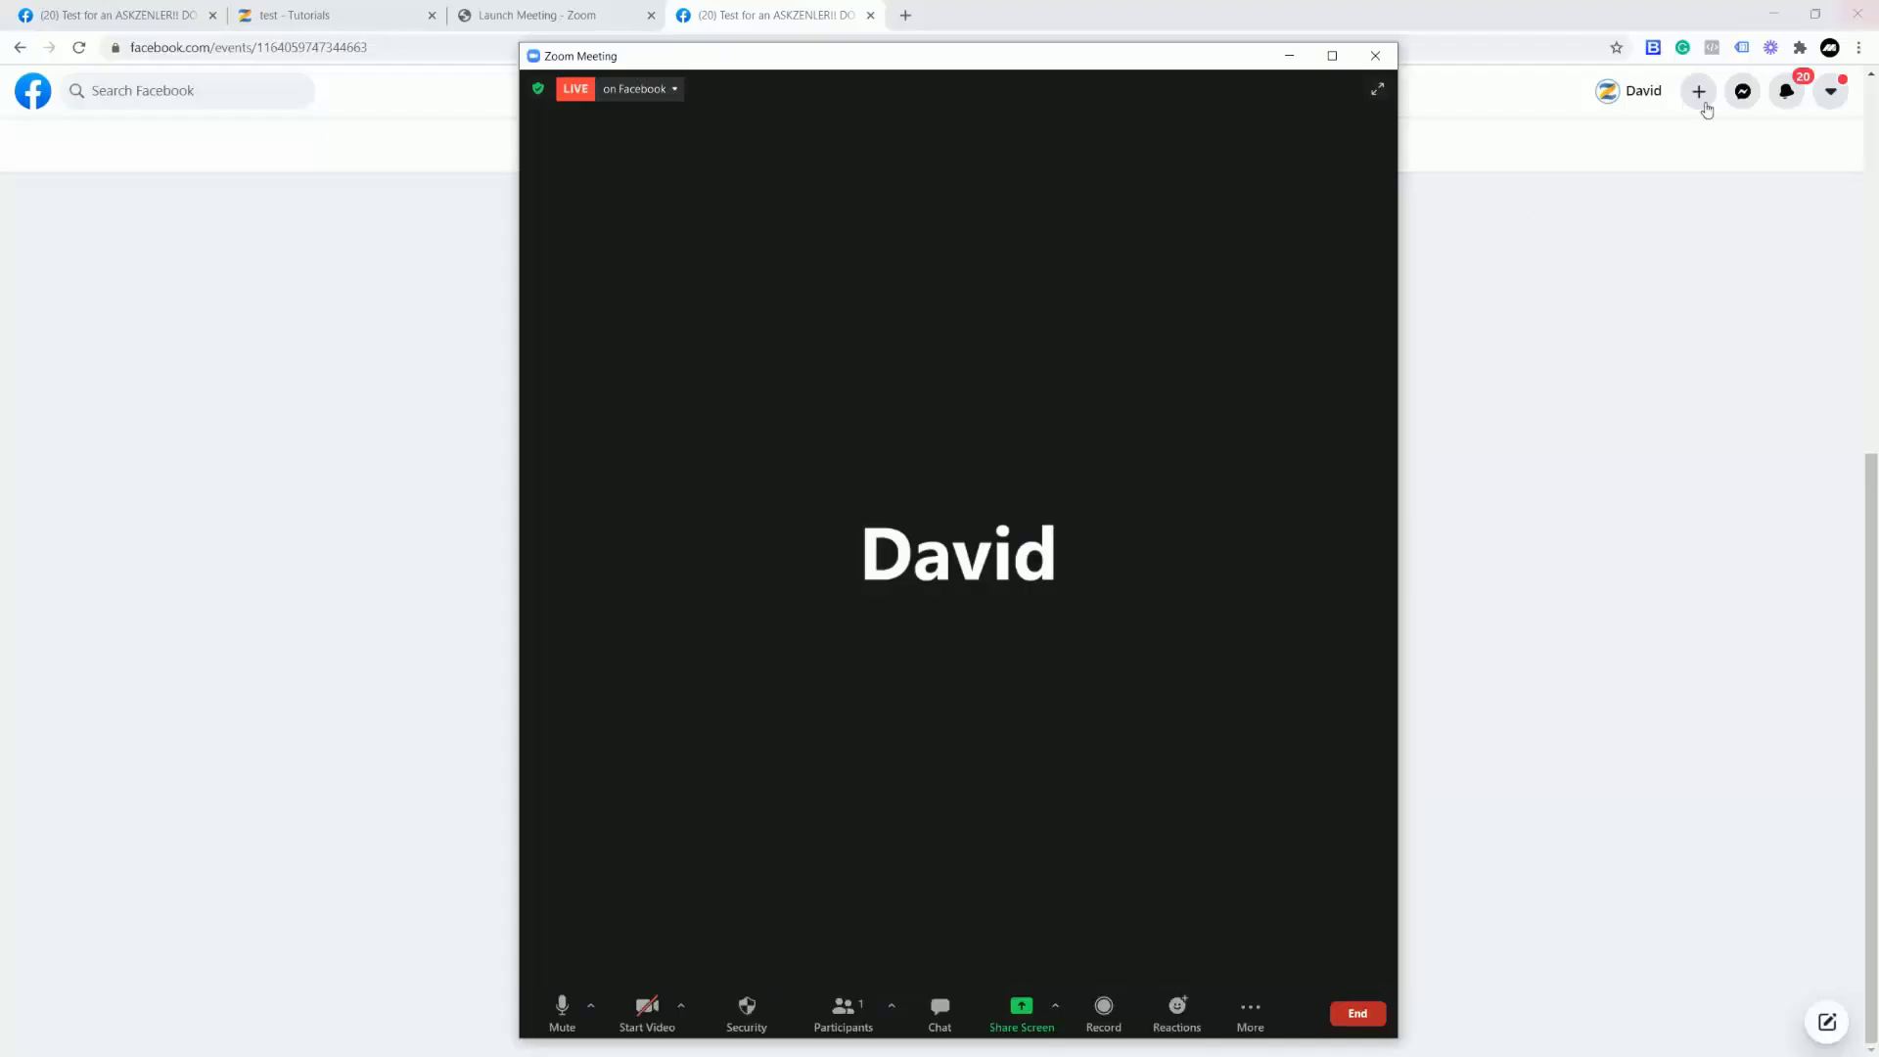
left_click_drag(889, 55, 1877, 196)
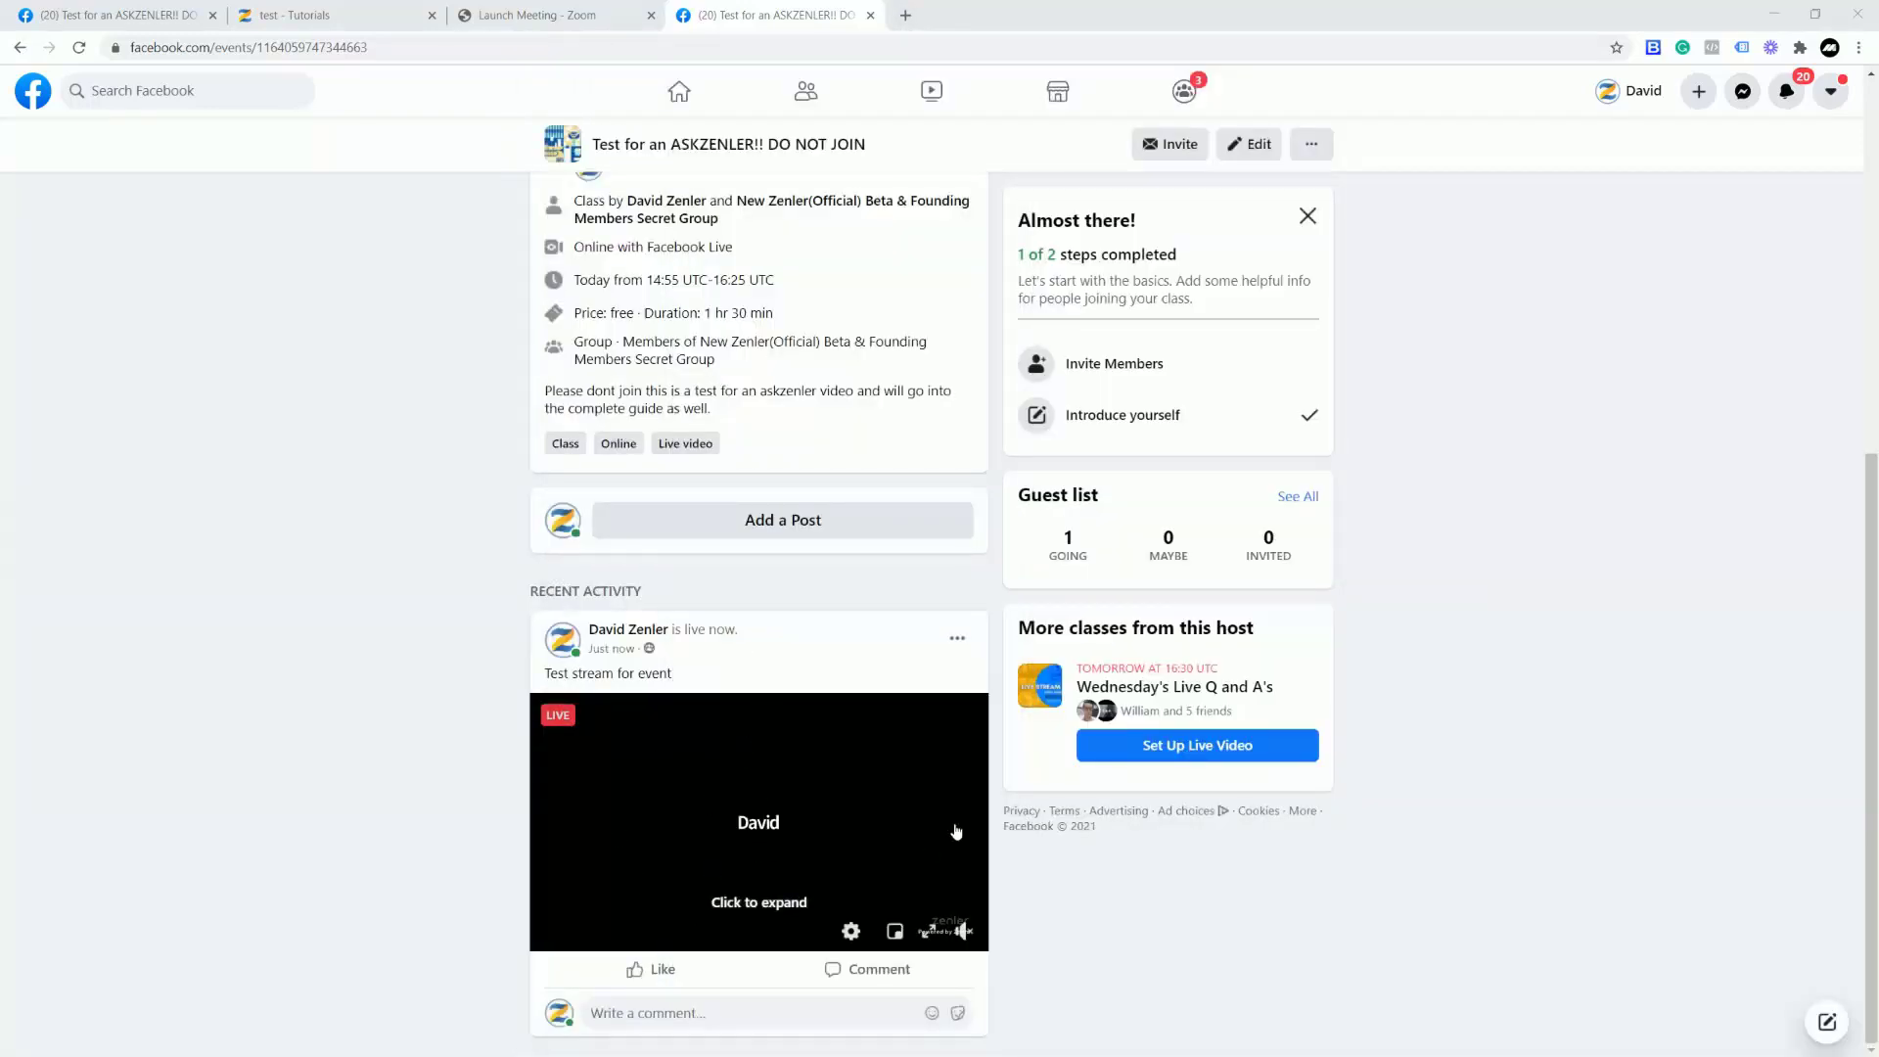
left_click_drag(1878, 306, 754, 64)
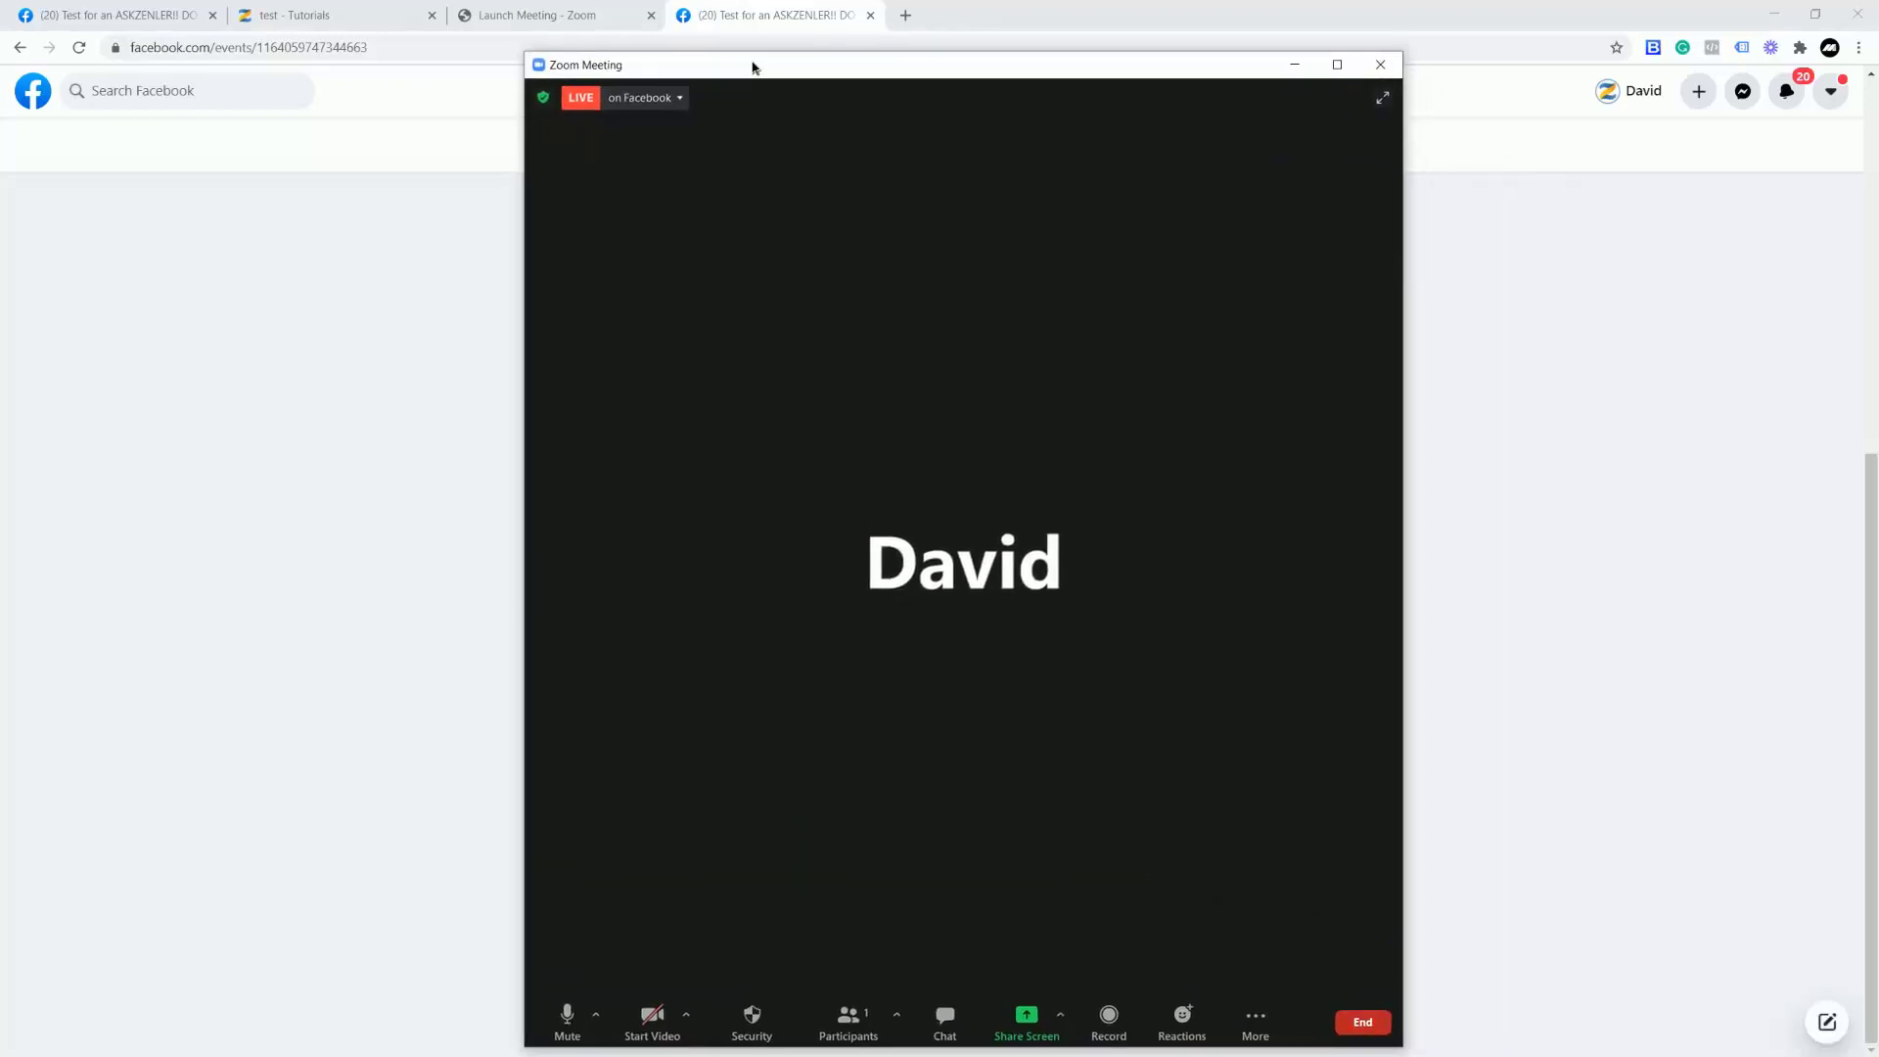
left_click(1374, 1019)
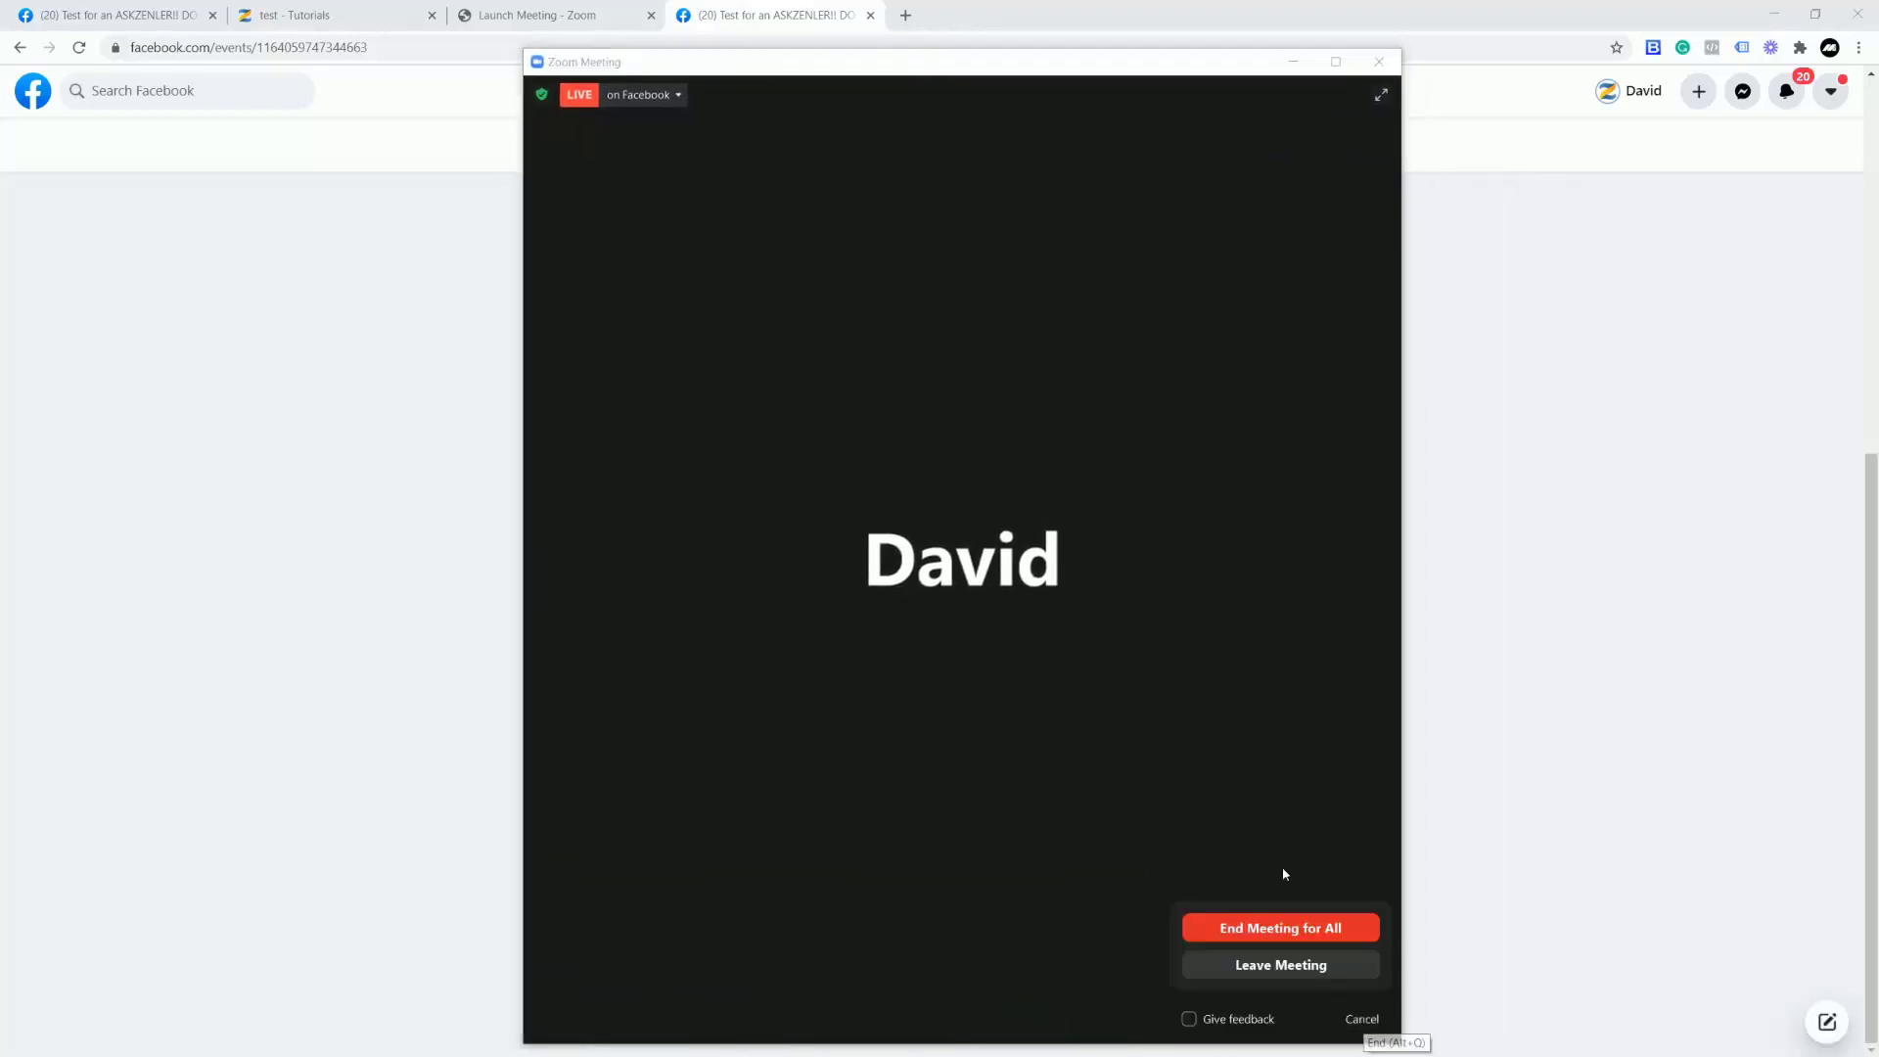
left_click(1318, 931)
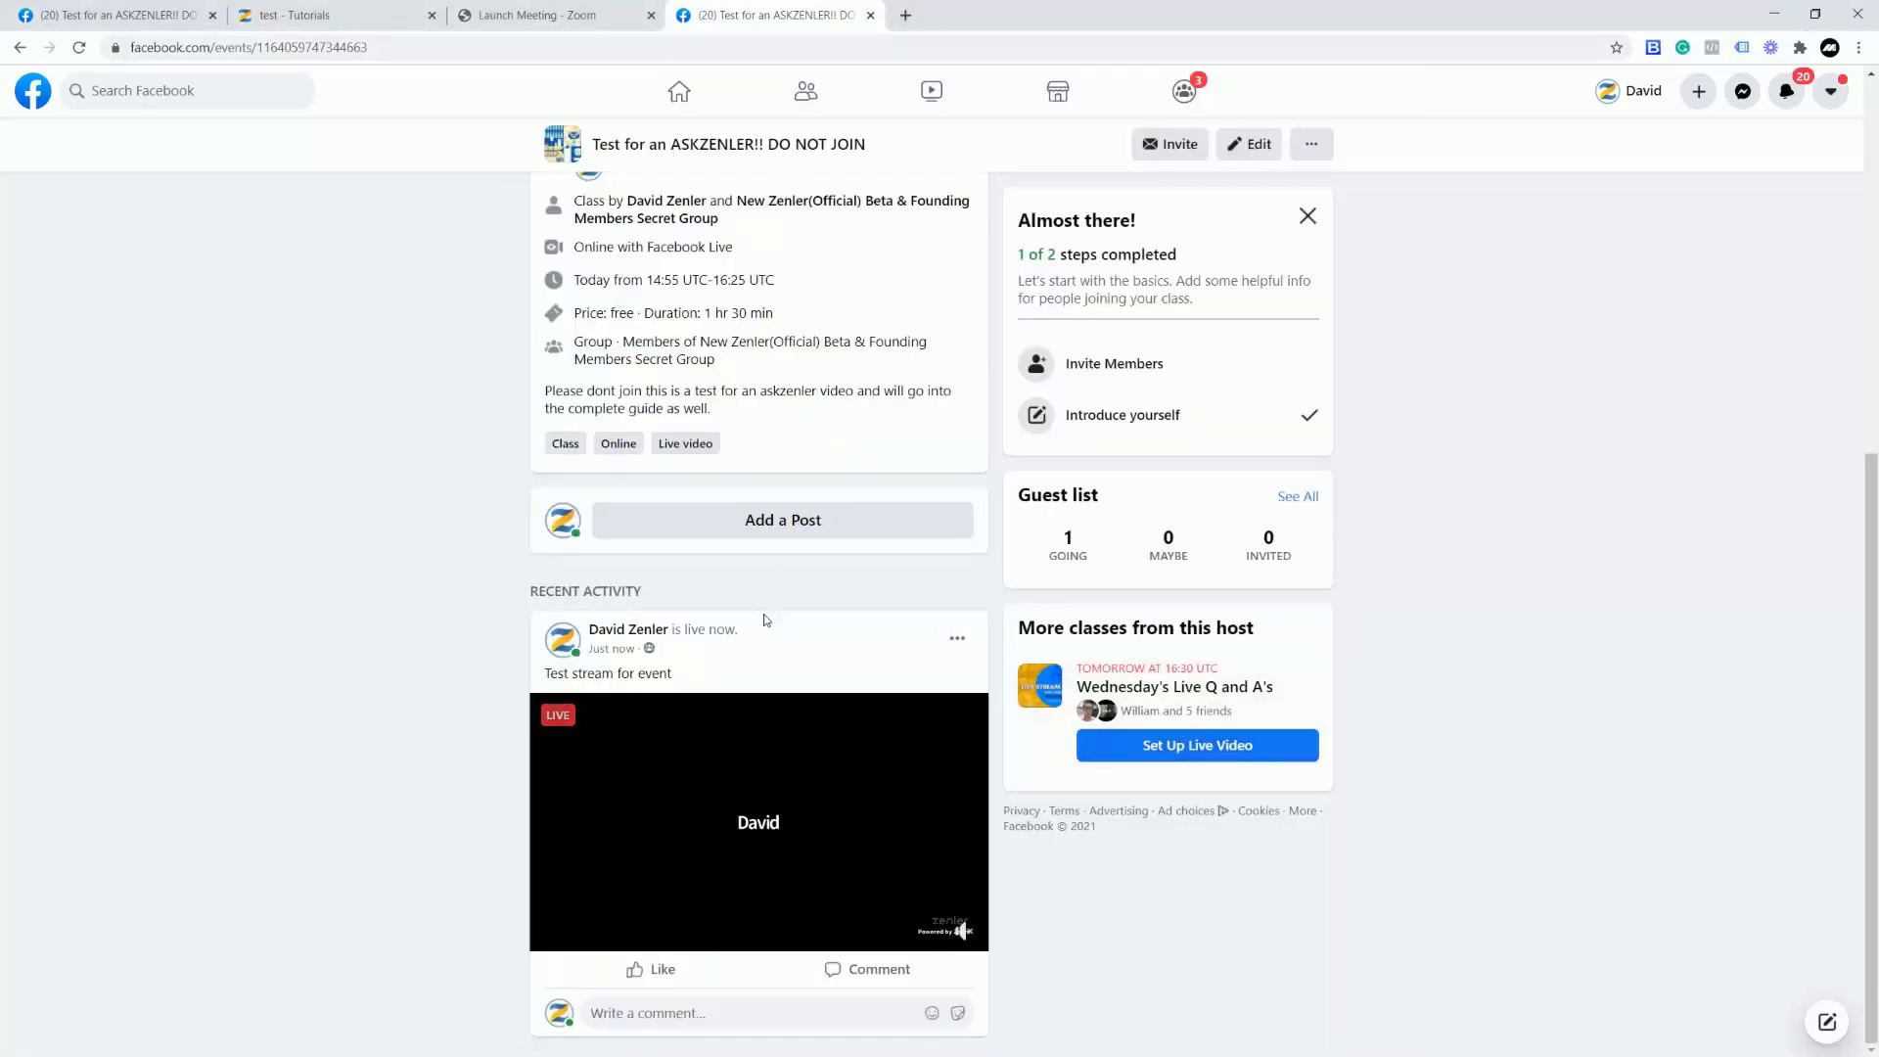
Review the Facebook event page's live video post, scheduled time and details after ending the meeting.
mouse_move(817, 777)
mouse_move(581, 787)
scroll(1458, 543, "up", 5)
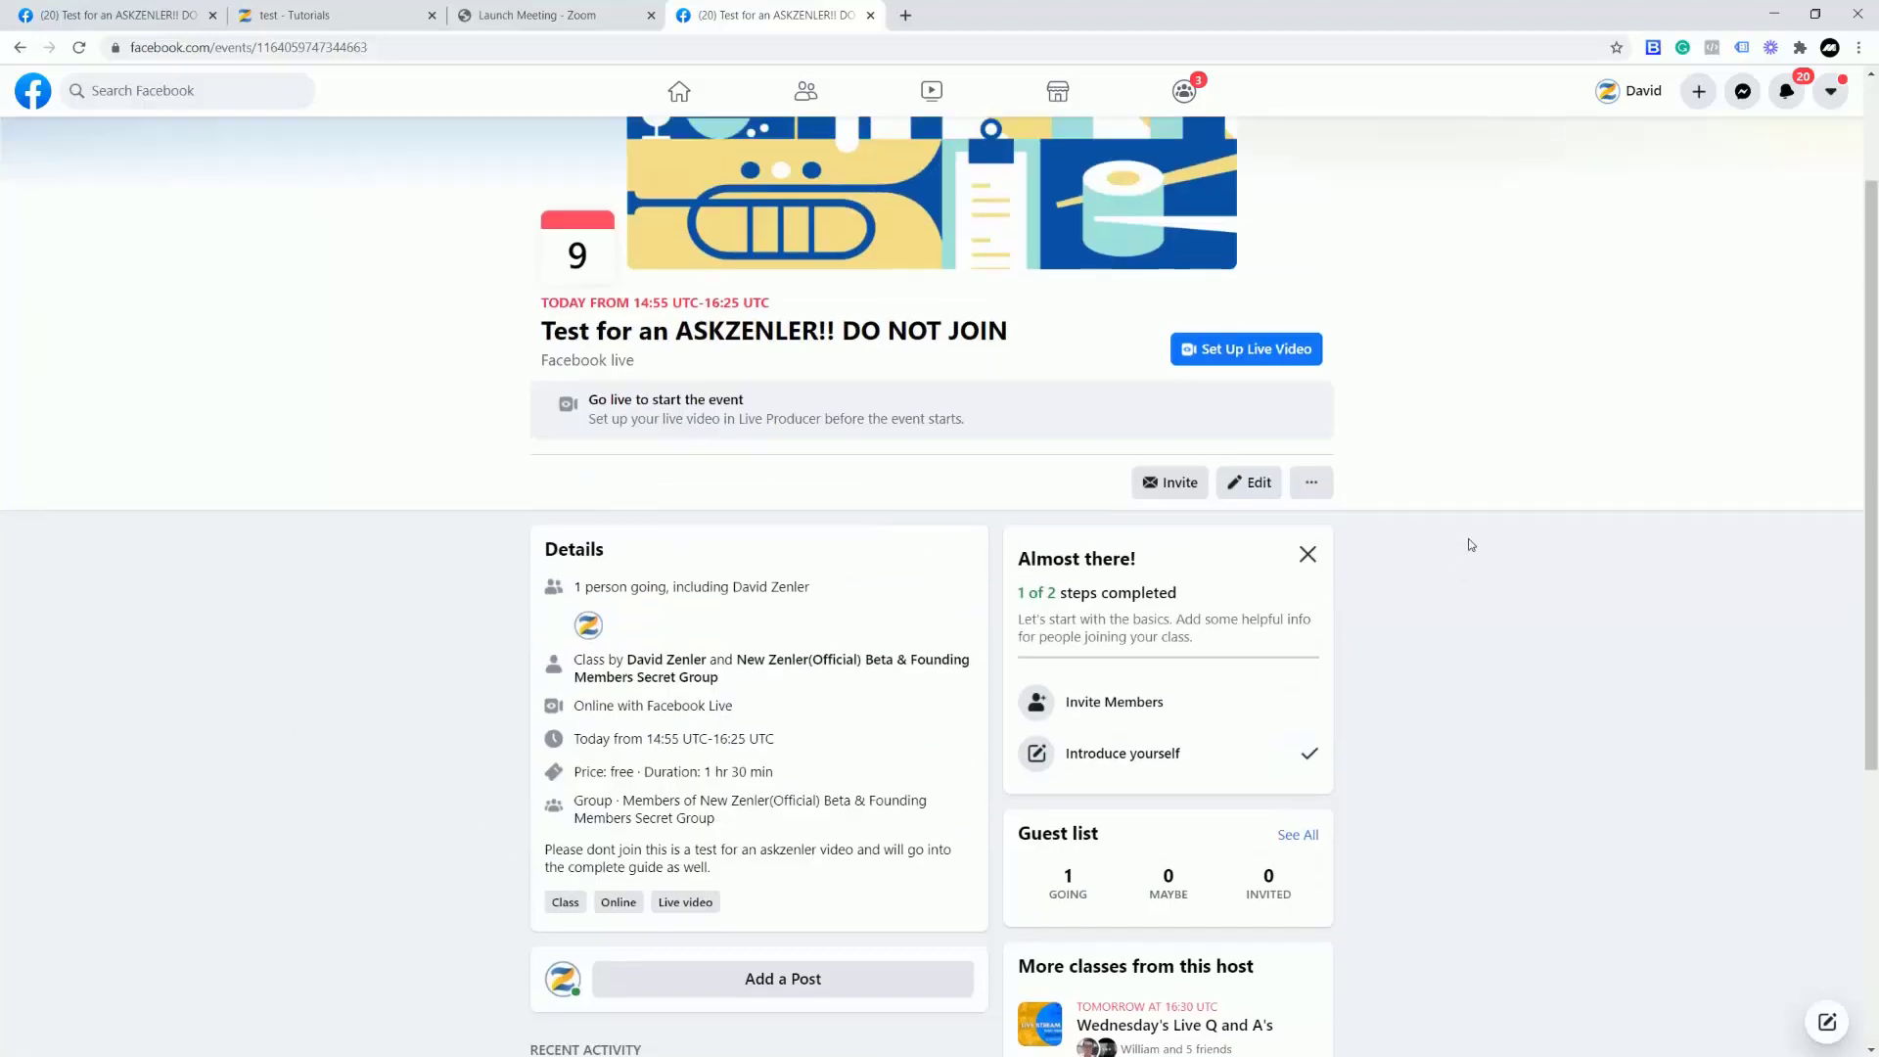
scroll(1494, 503, "up", 2)
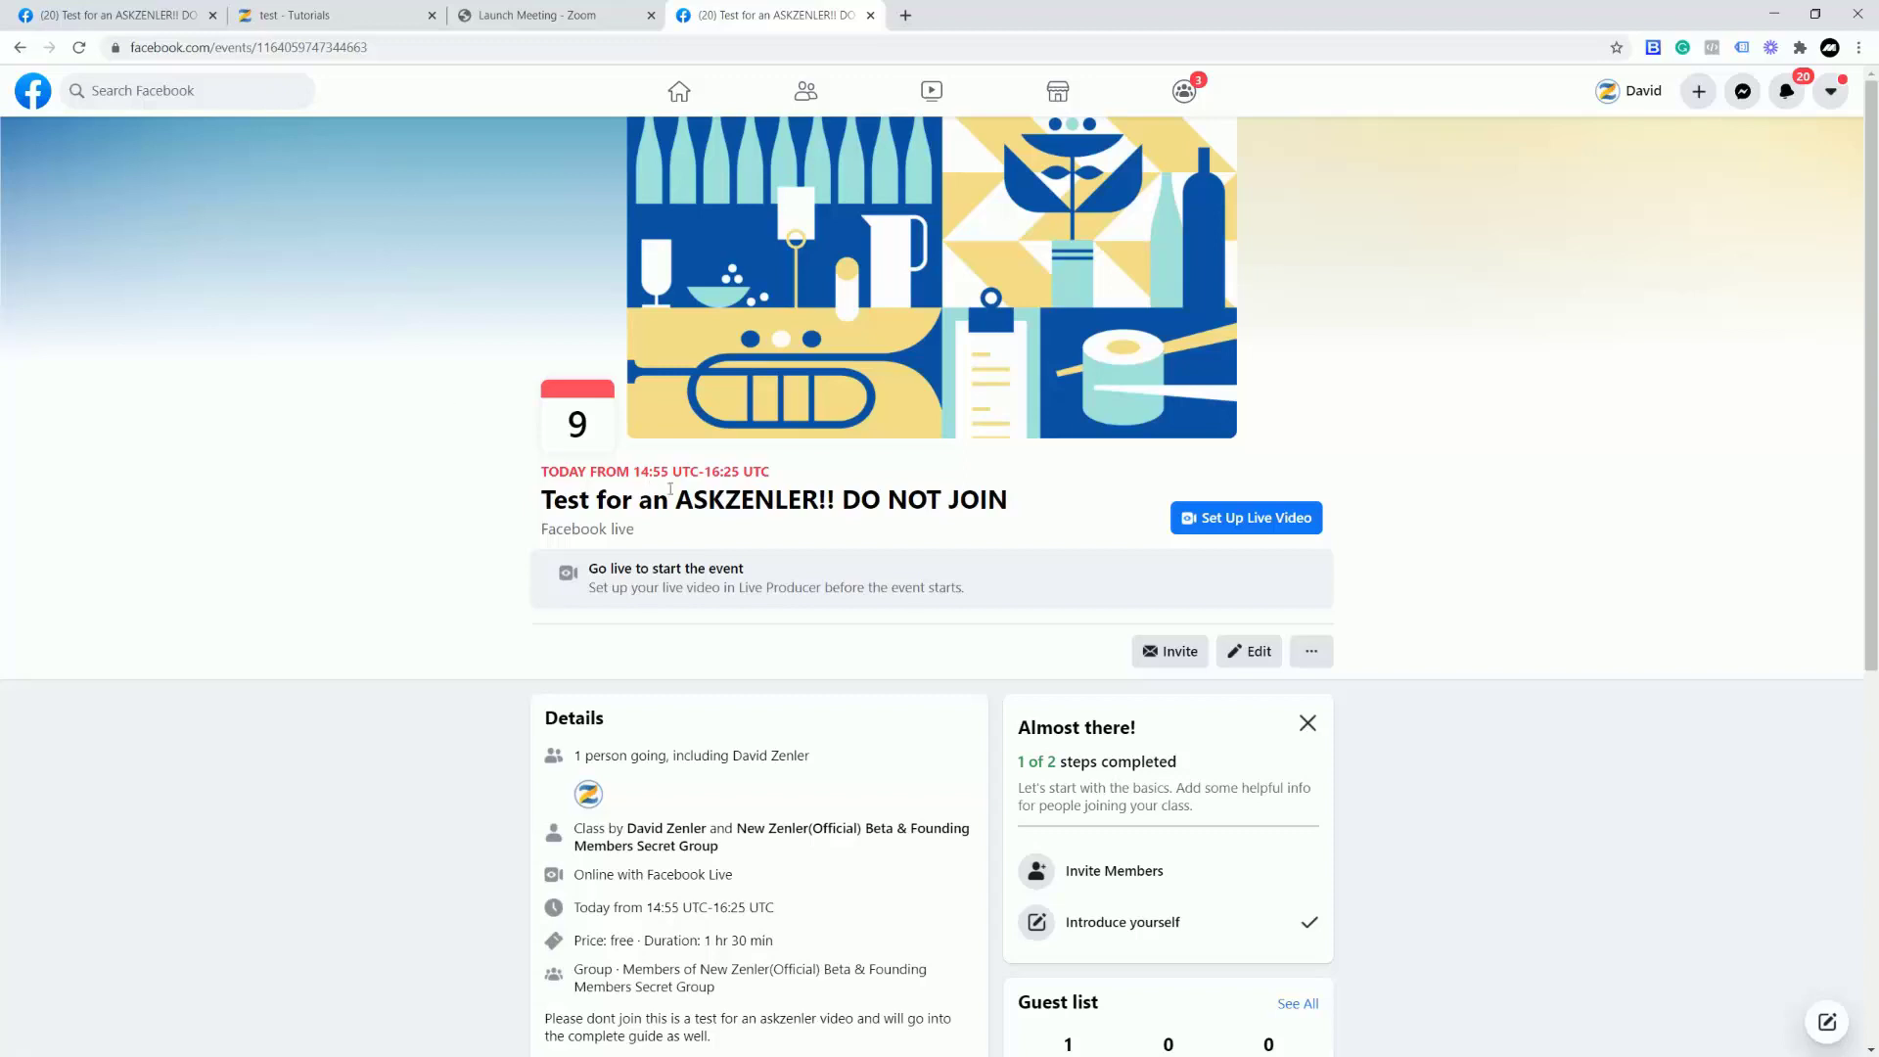
scroll(1518, 545, "down", 5)
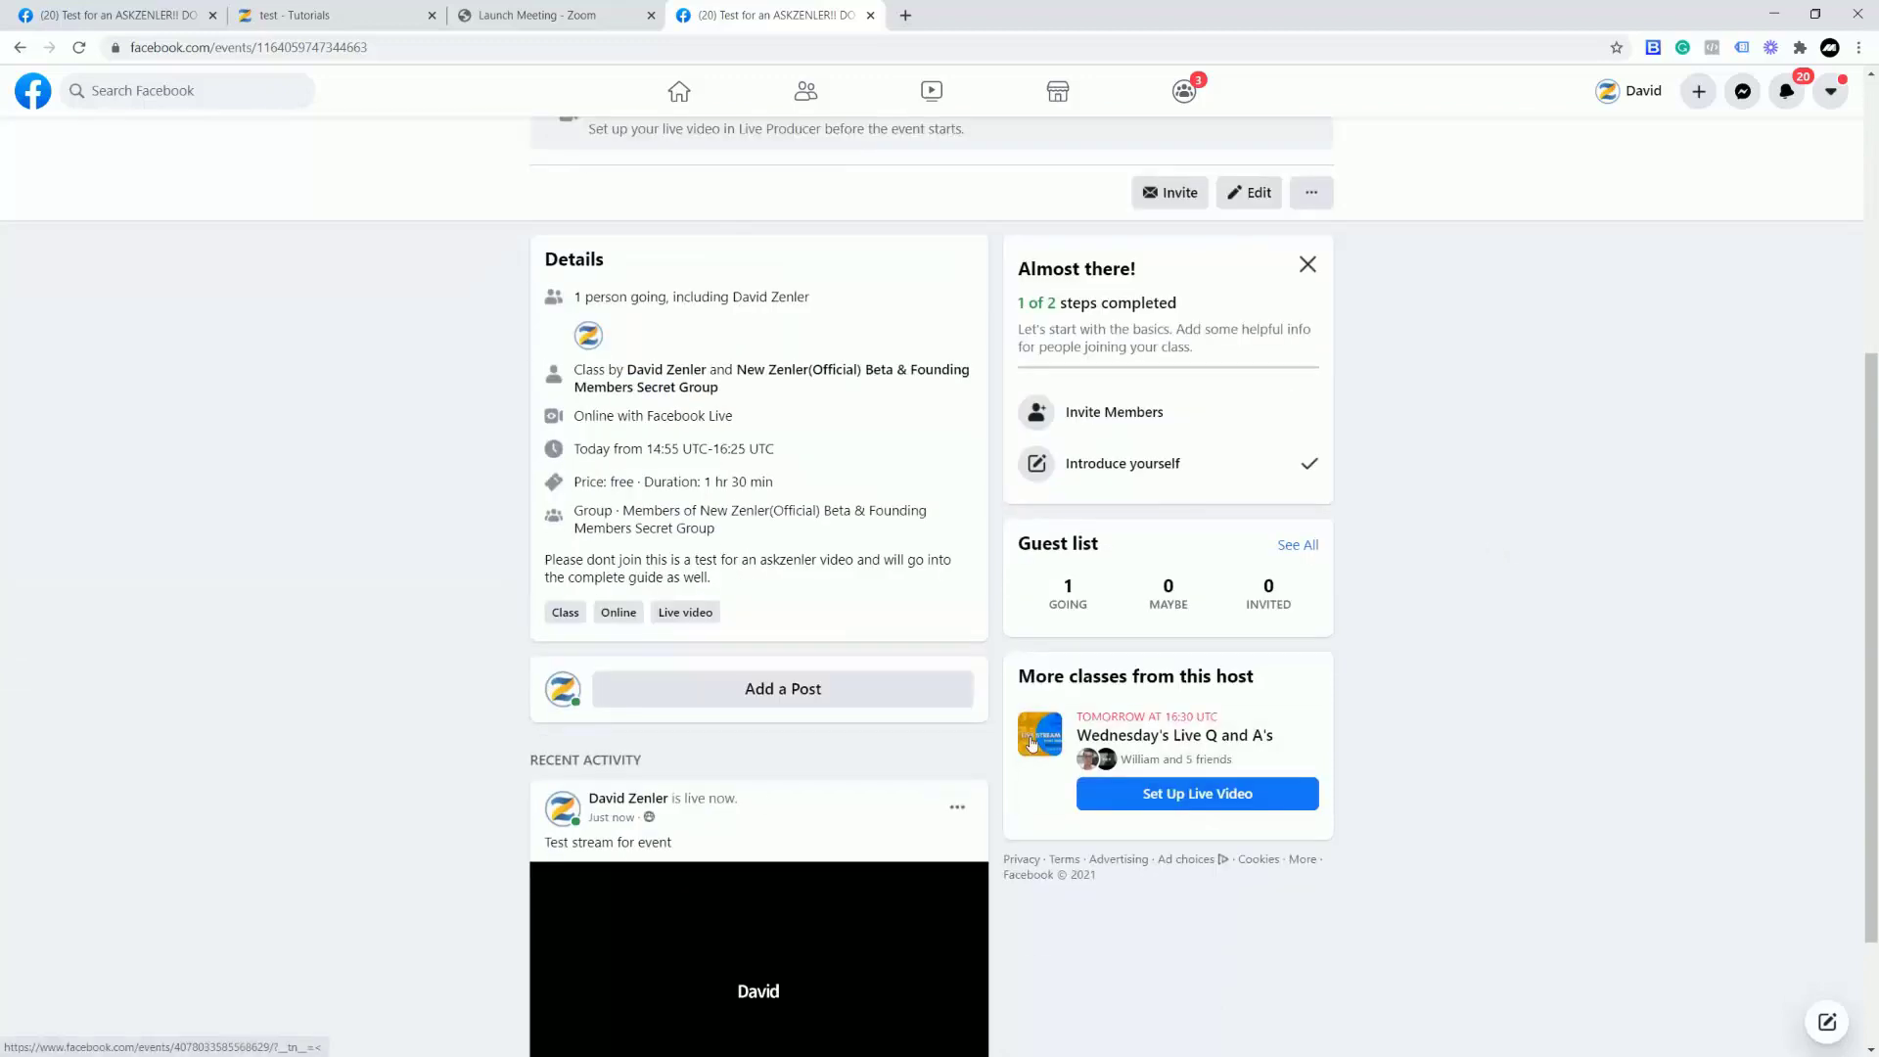
scroll(1517, 747, "up", 5)
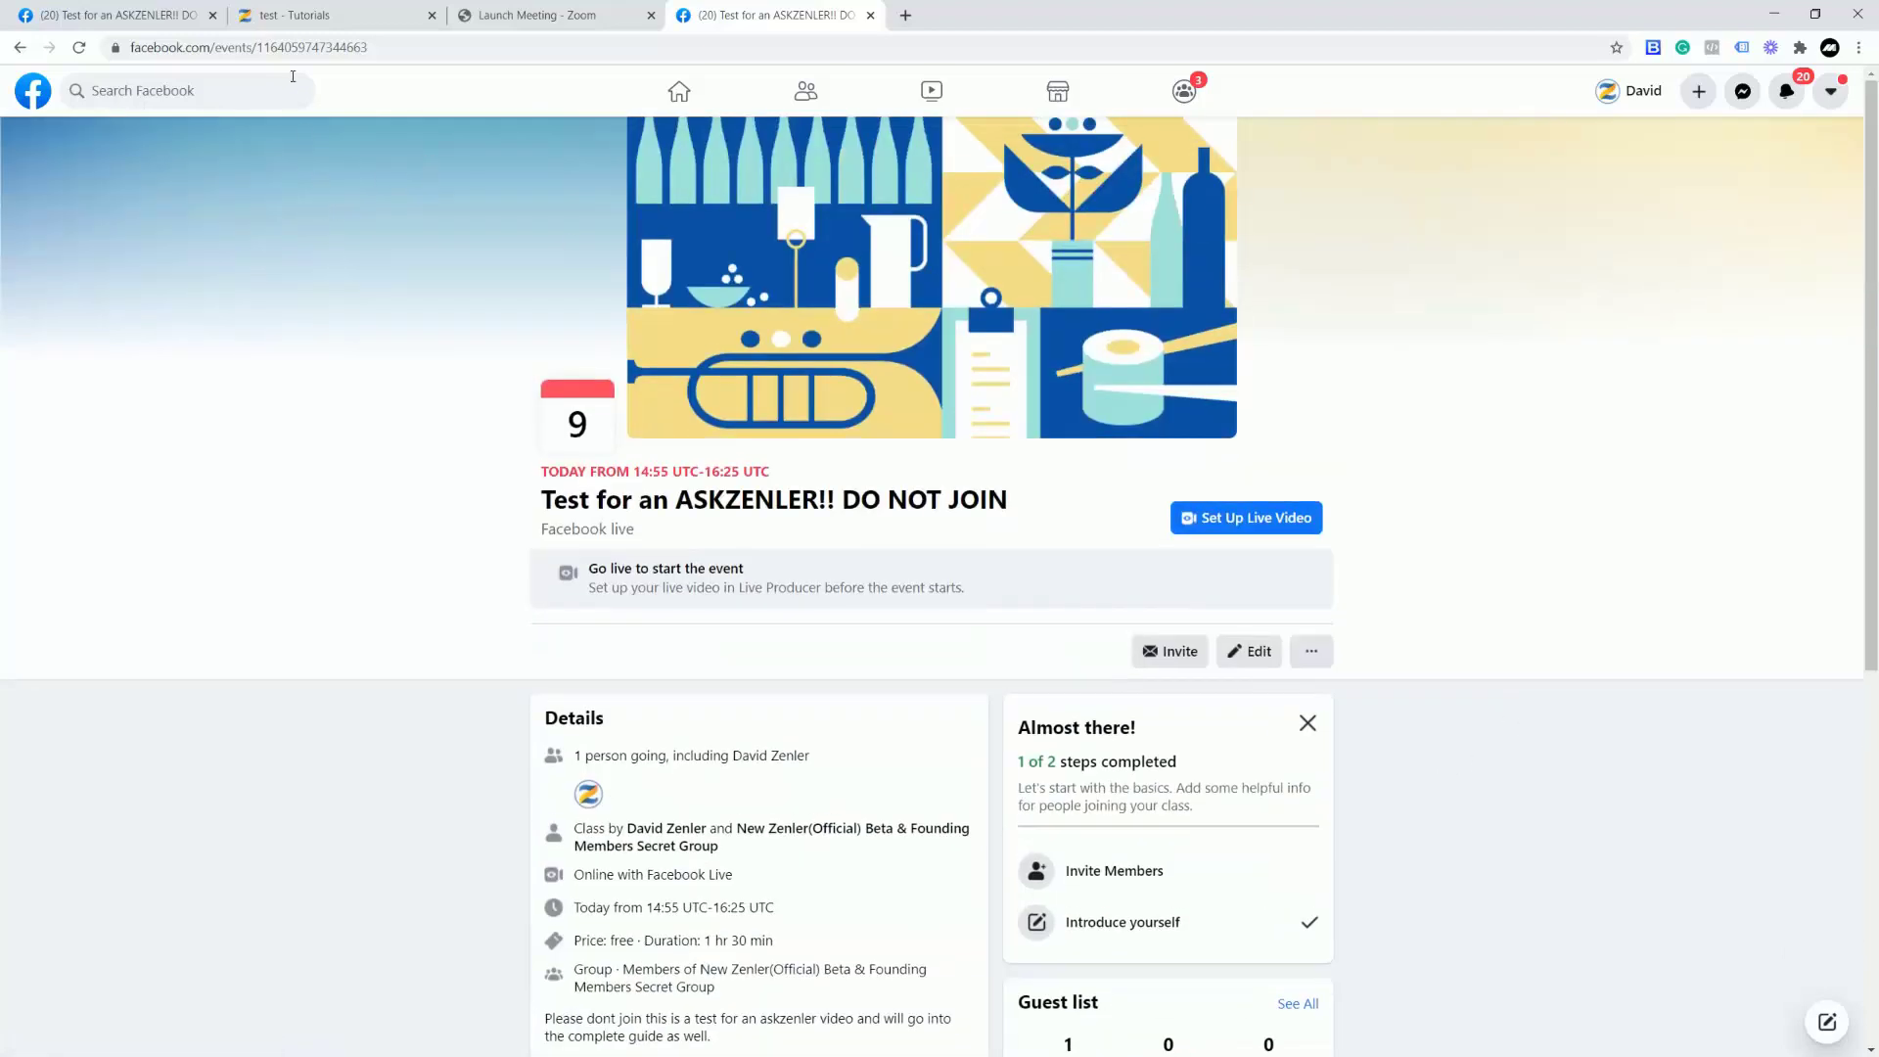